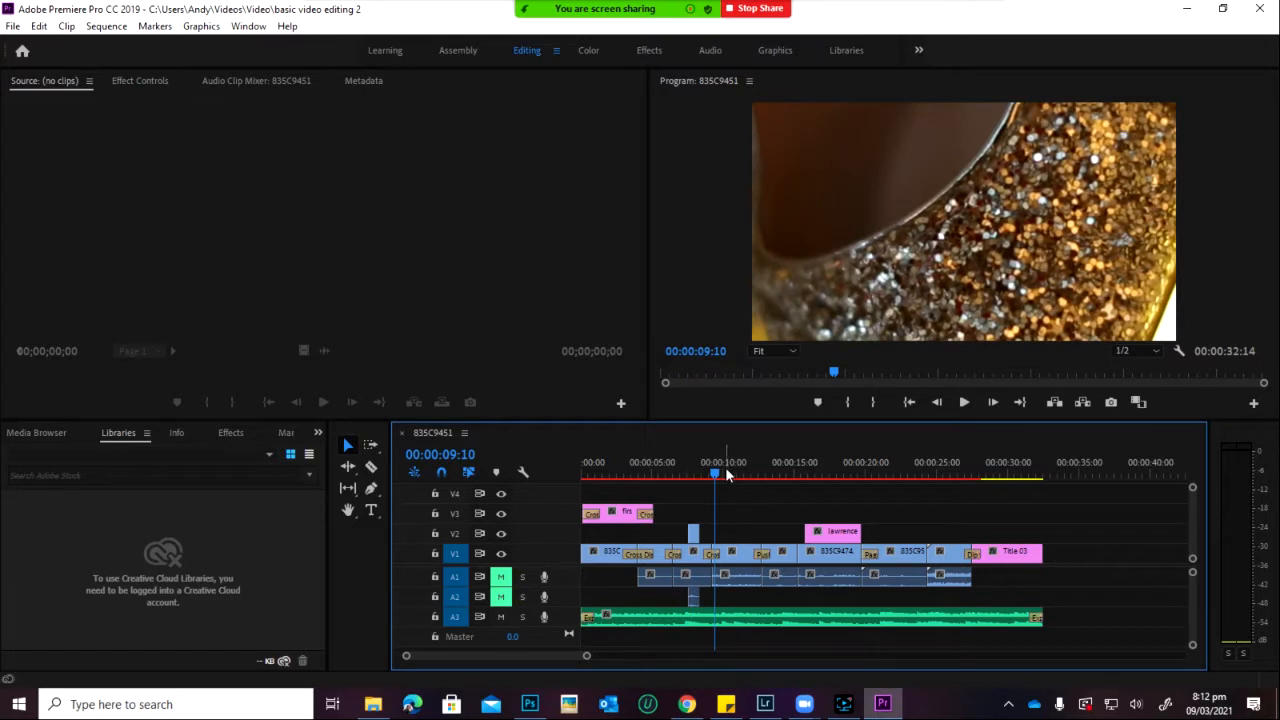
# Step: Play the sequence to 00:00:13:07 on the smiling woman shot, then look through the Graphics and File menus
pyautogui.click(727, 474)
pyautogui.press('space')
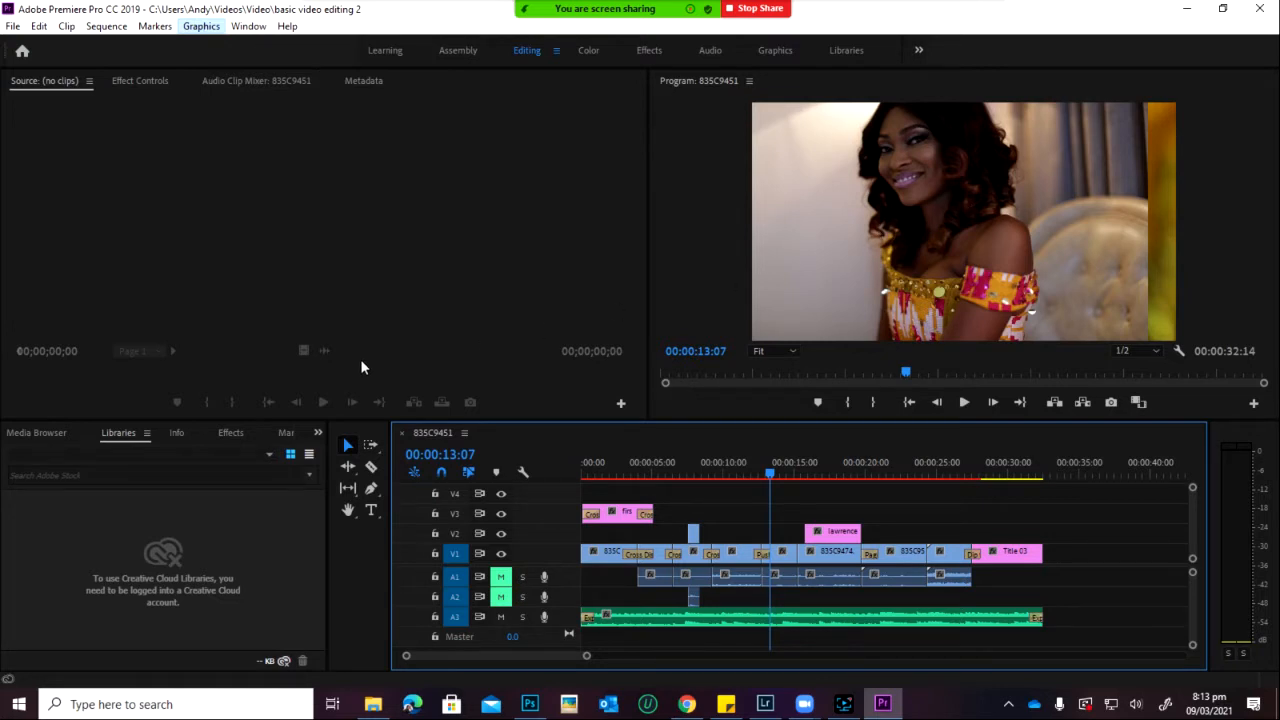
pyautogui.click(188, 33)
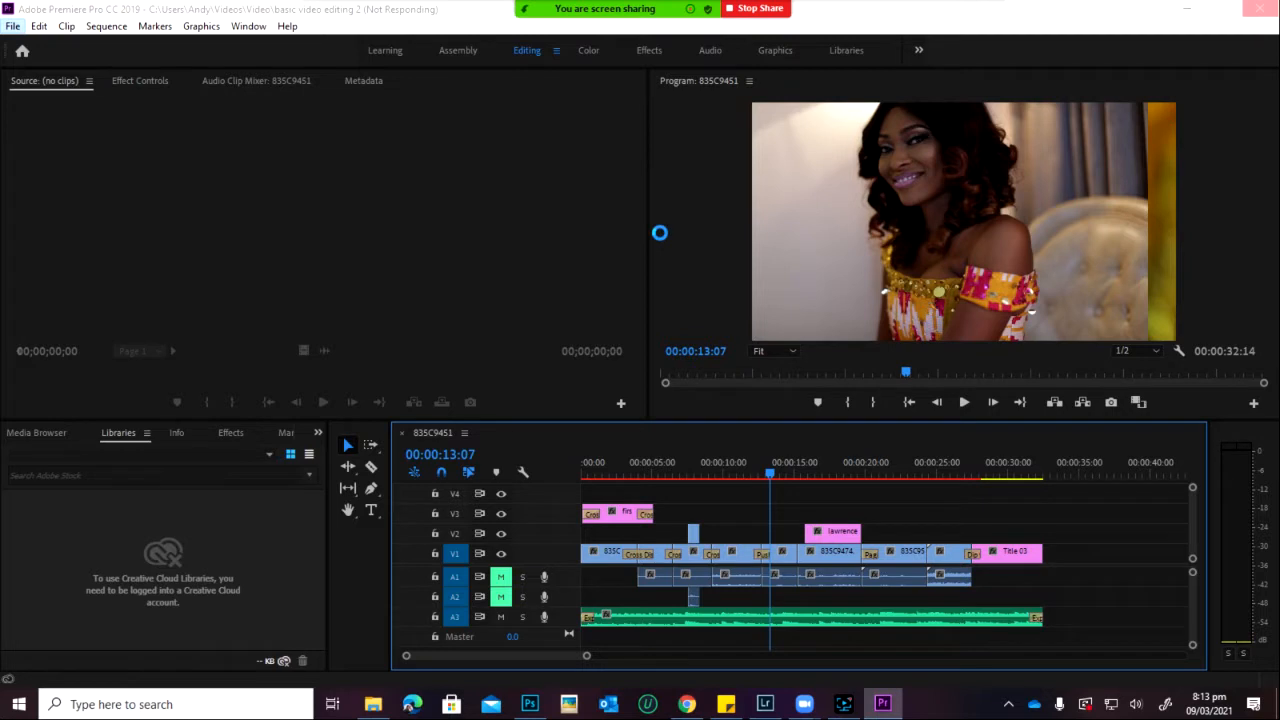
pyautogui.press('g')
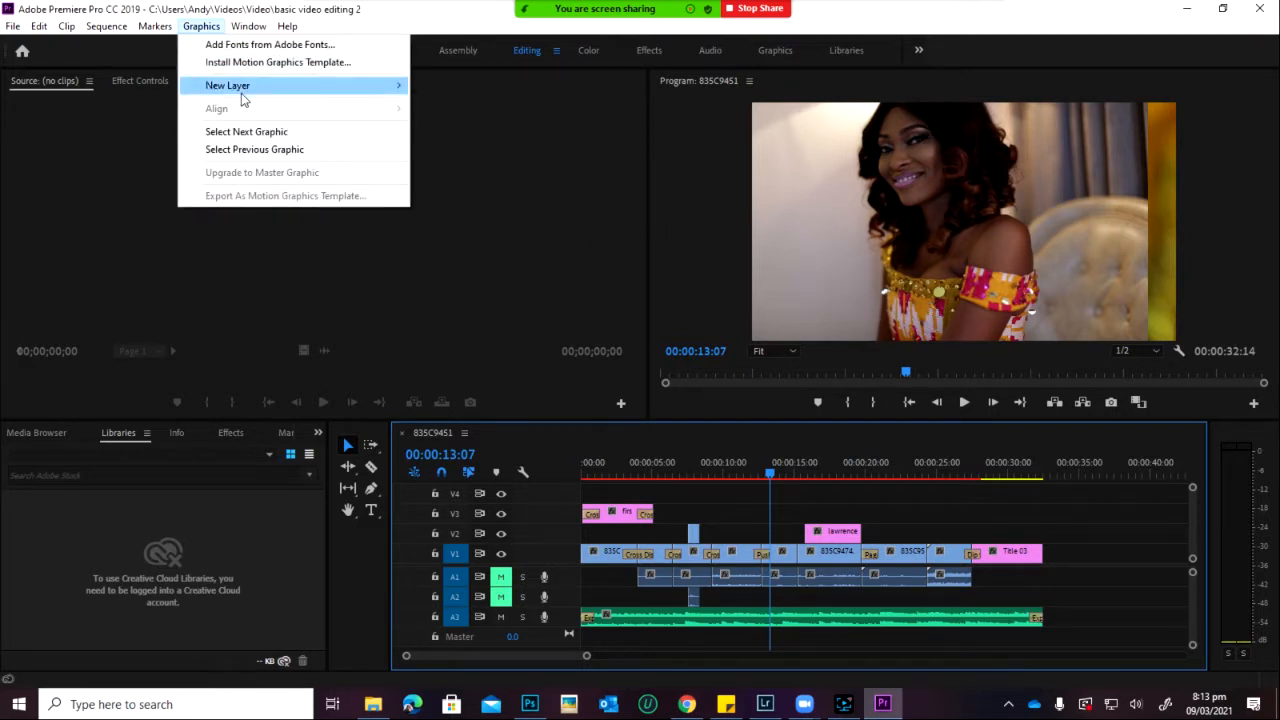
pyautogui.moveTo(270, 93)
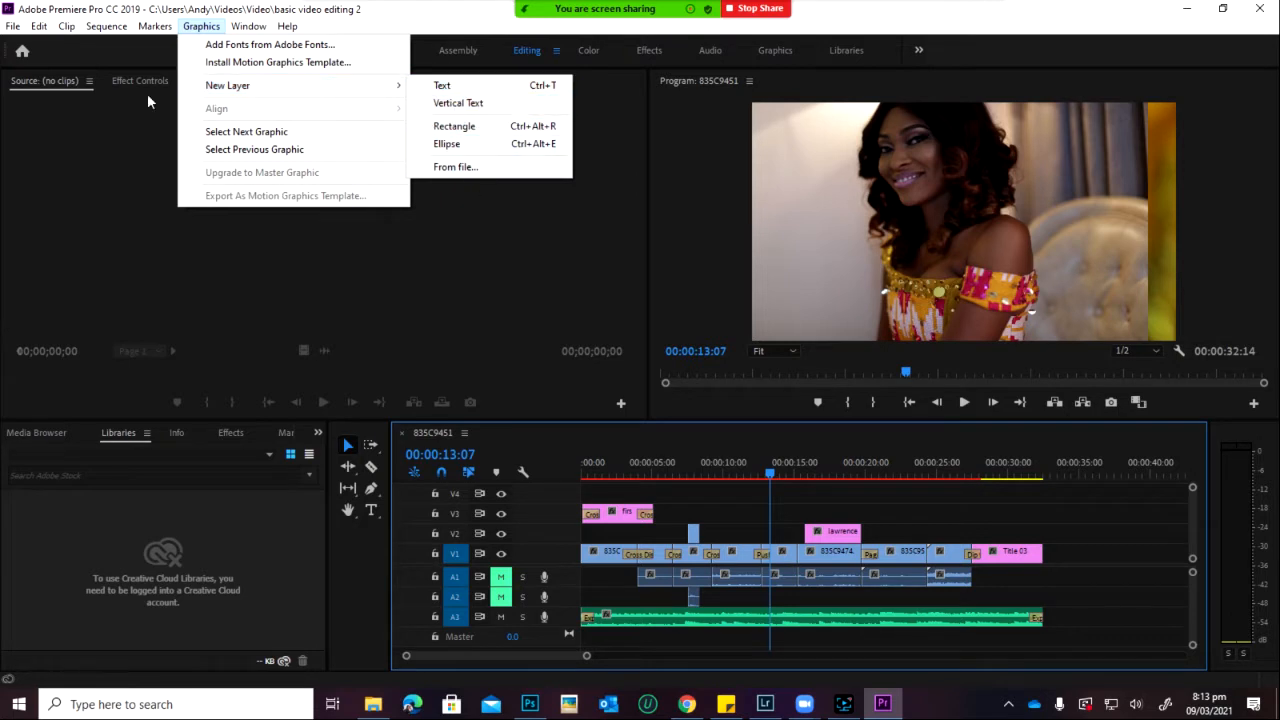
# Step: Create a new Legacy Title named BASIC from File > New
pyautogui.click(13, 28)
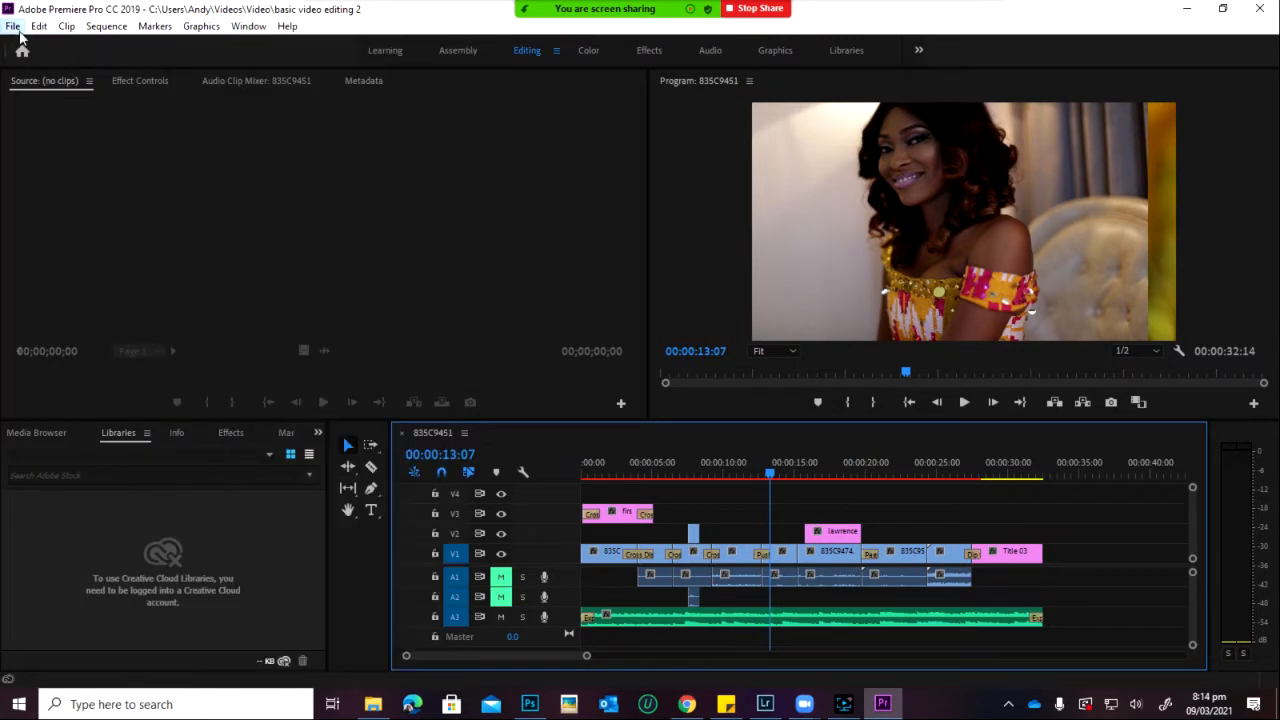
pyautogui.moveTo(16, 45)
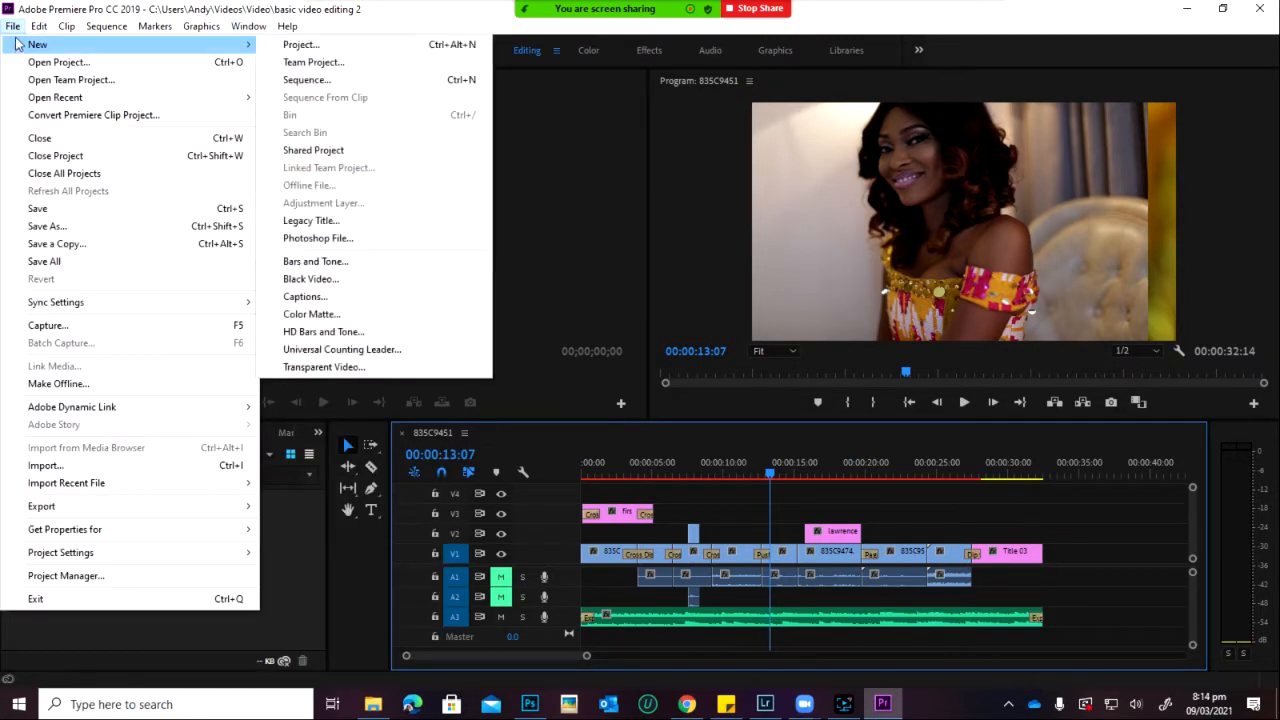
pyautogui.click(301, 224)
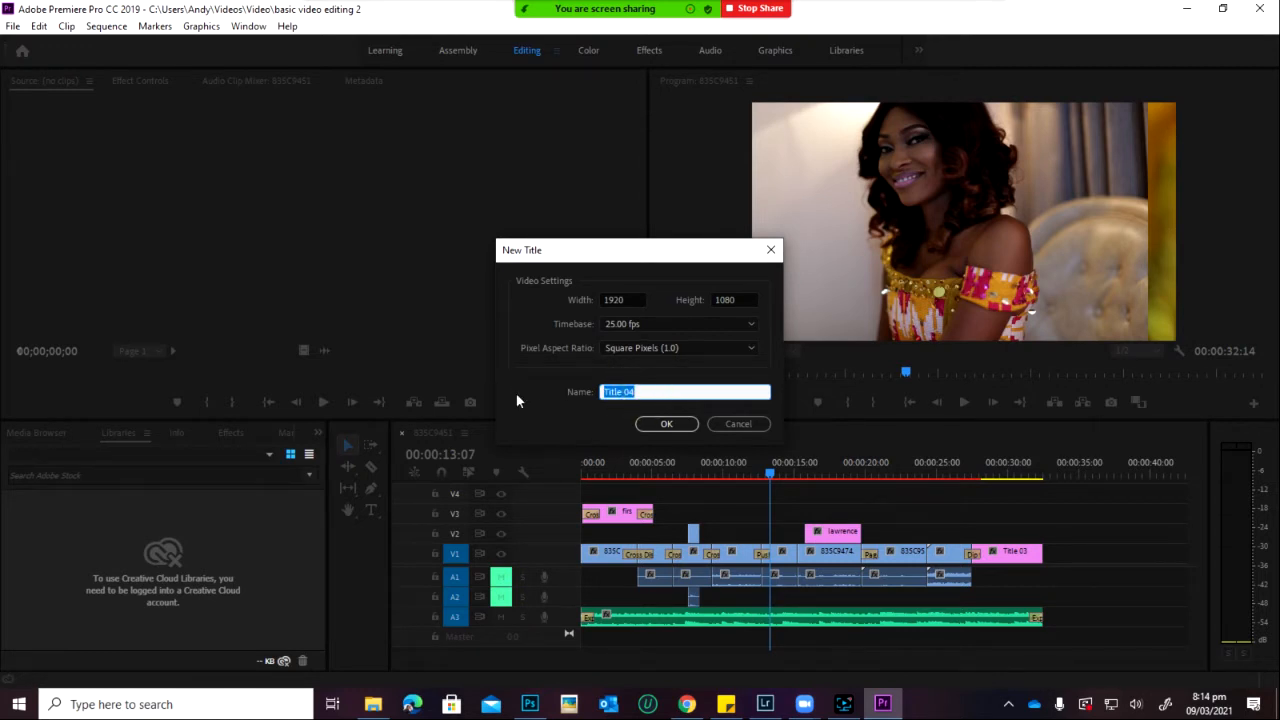
pyautogui.write('BASIC')
pyautogui.click(667, 424)
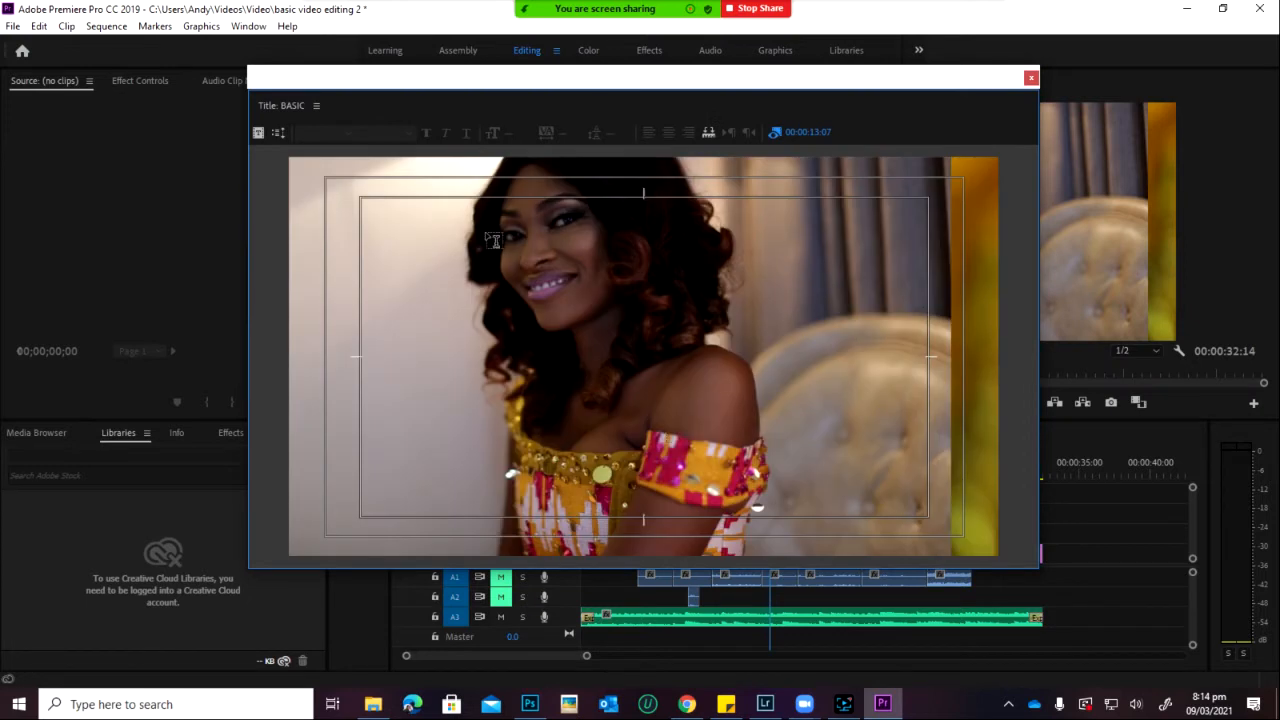
# Step: Dismiss the extra New Title and Roll/Crawl Options dialogs
pyautogui.click(259, 133)
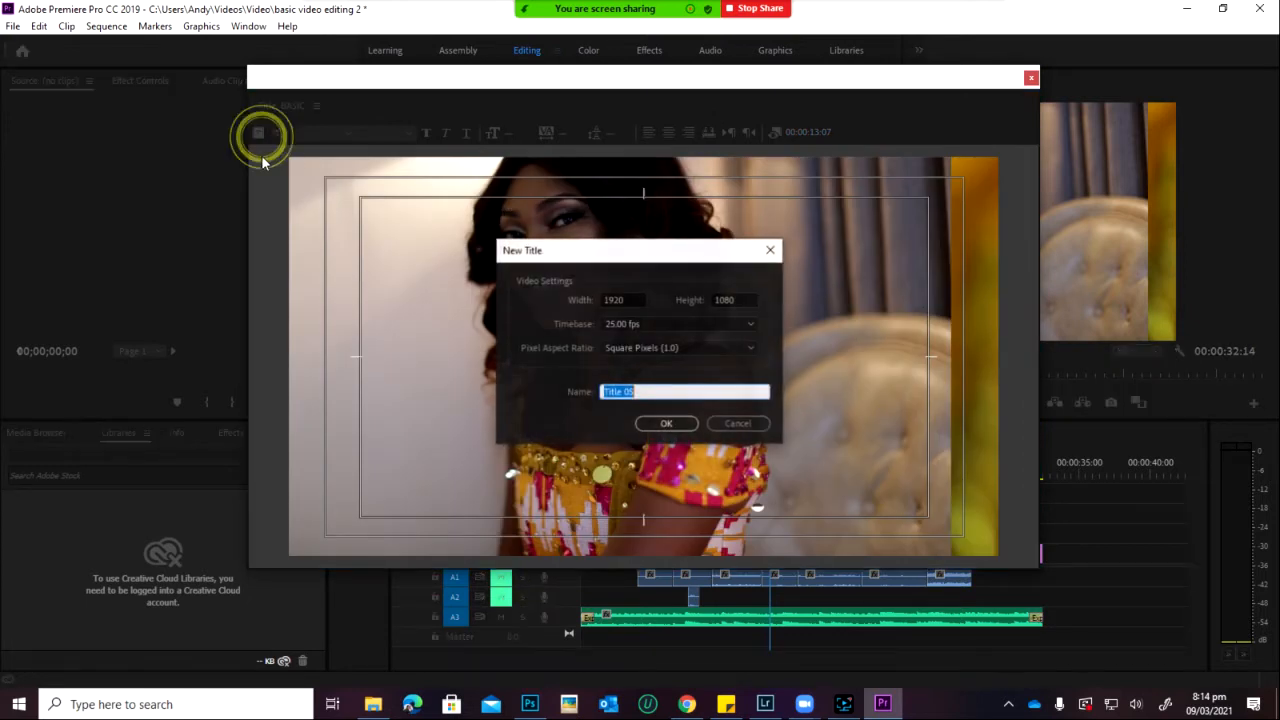
pyautogui.click(735, 425)
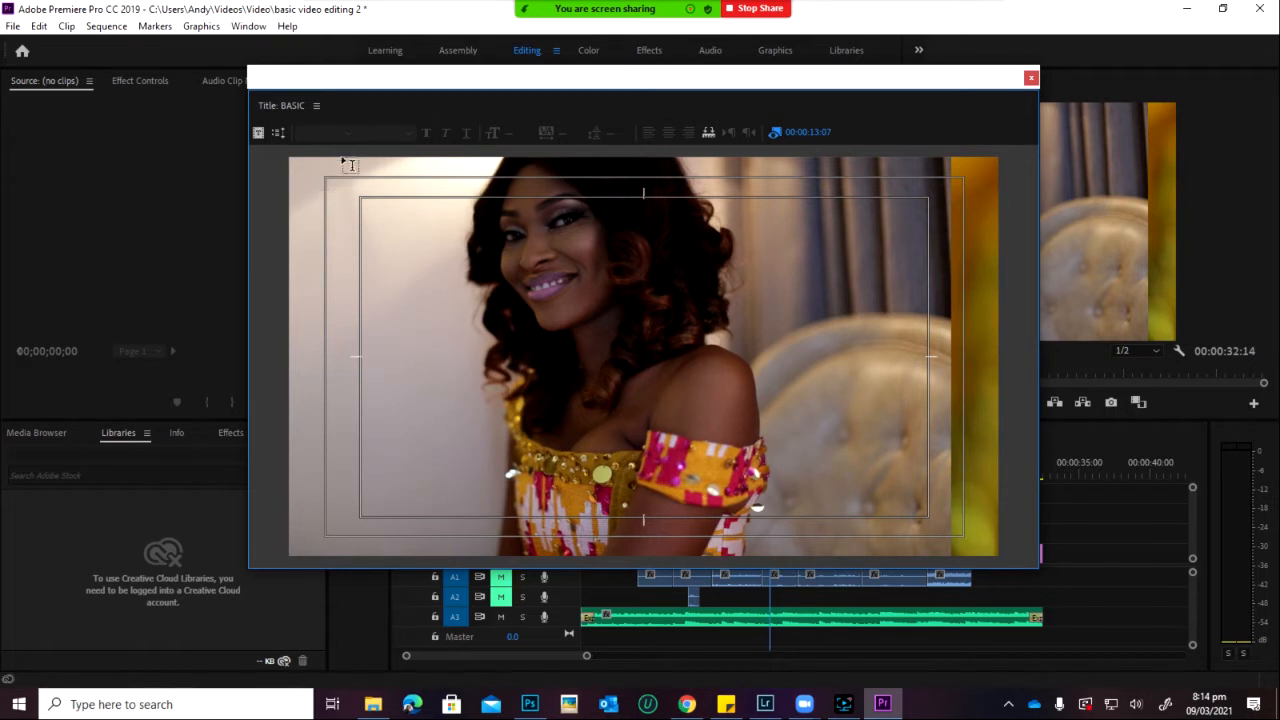
pyautogui.click(278, 133)
pyautogui.click(750, 300)
# Step: Show the Tools panel from the Title panel menu and pick the Selection tool
pyautogui.click(435, 268)
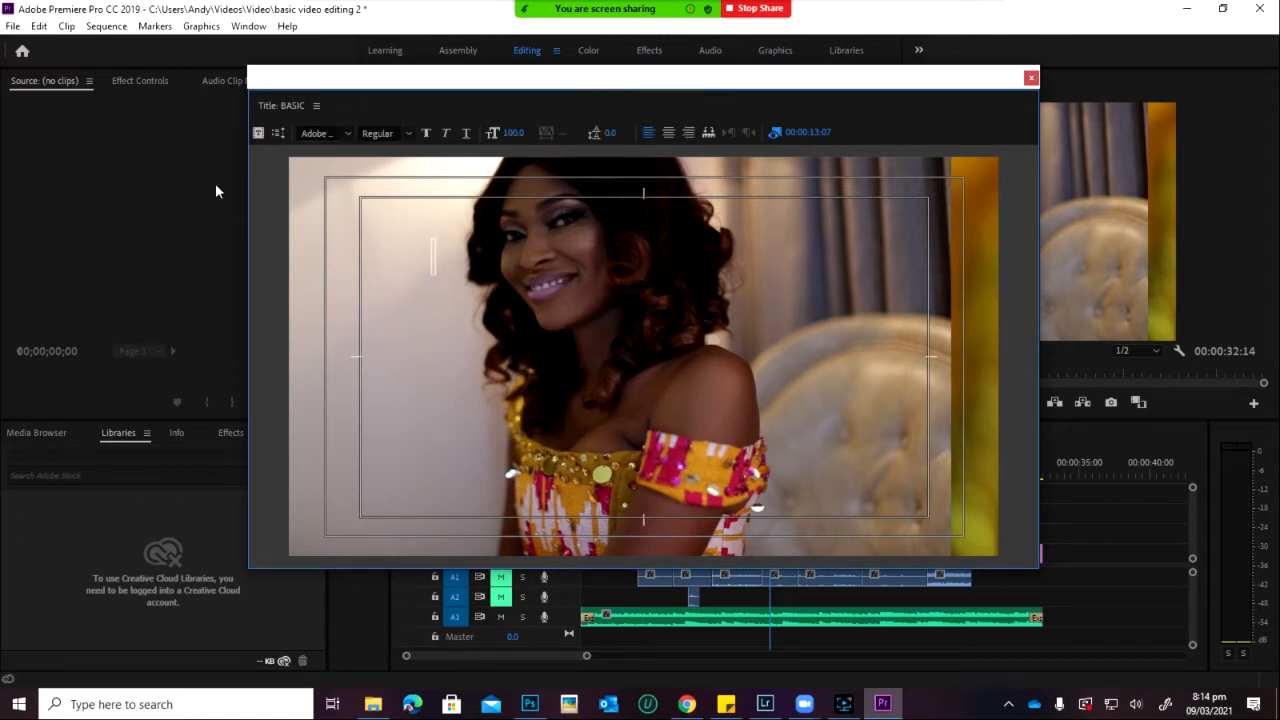
pyautogui.click(315, 106)
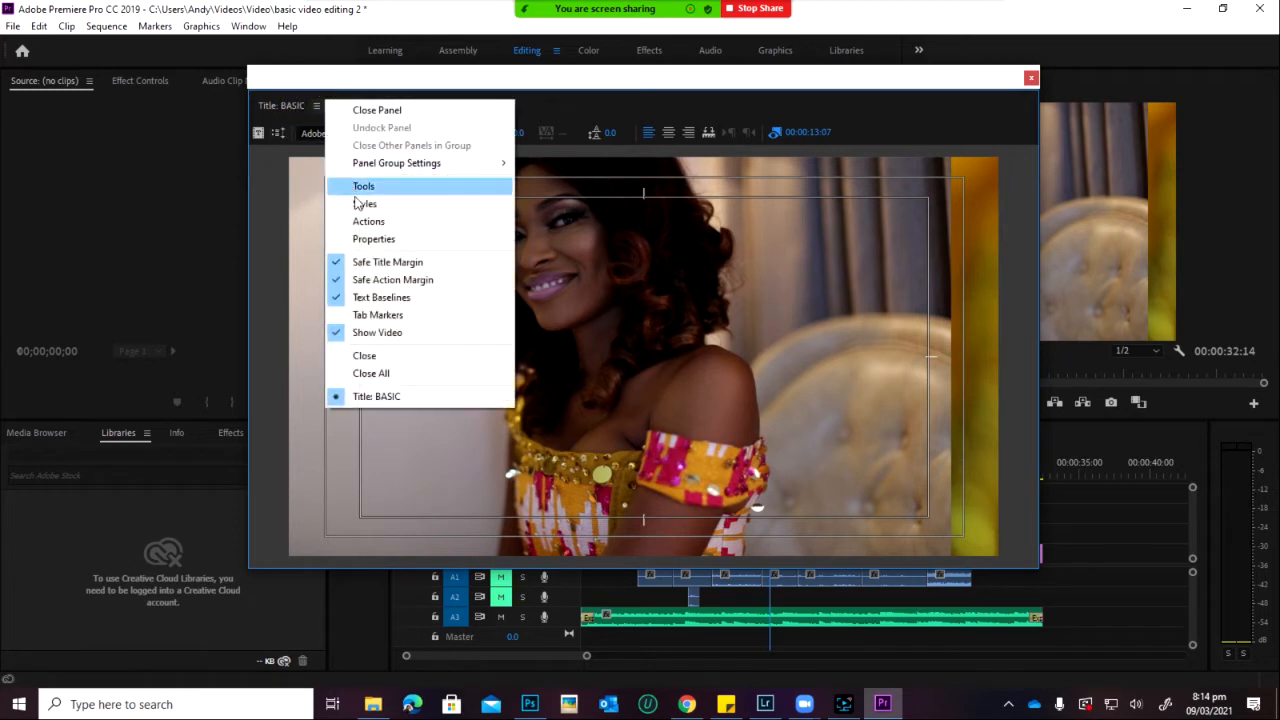
pyautogui.click(316, 108)
pyautogui.click(312, 108)
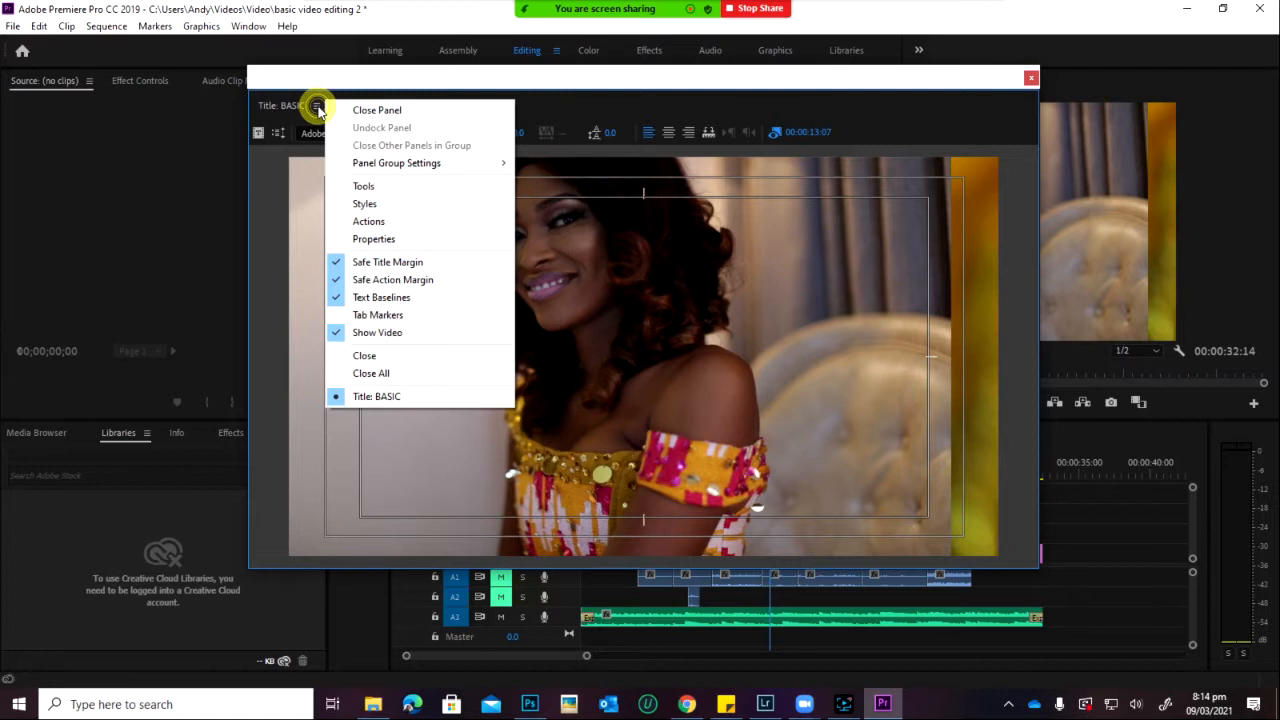
pyautogui.click(366, 188)
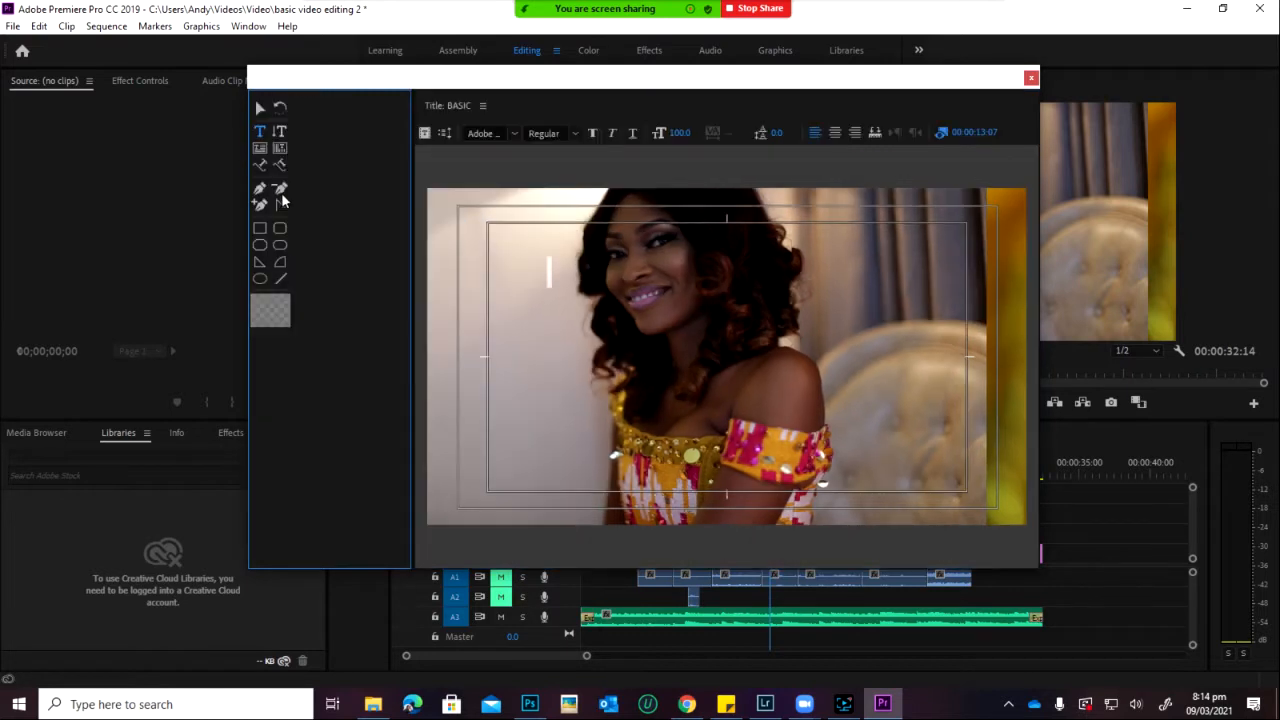
pyautogui.click(260, 107)
# Step: Draw a thin white rectangle bar across the lower frame, redrawing it once and nudging it lower
pyautogui.click(420, 283)
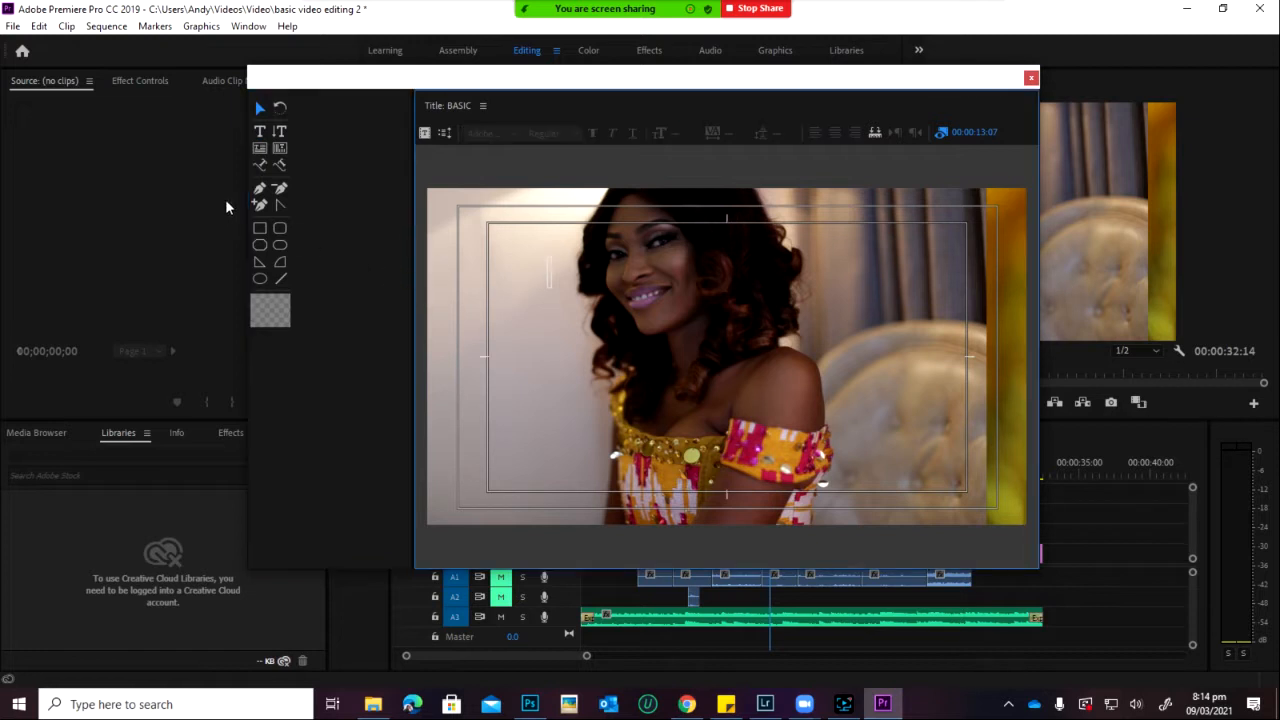
pyautogui.click(260, 228)
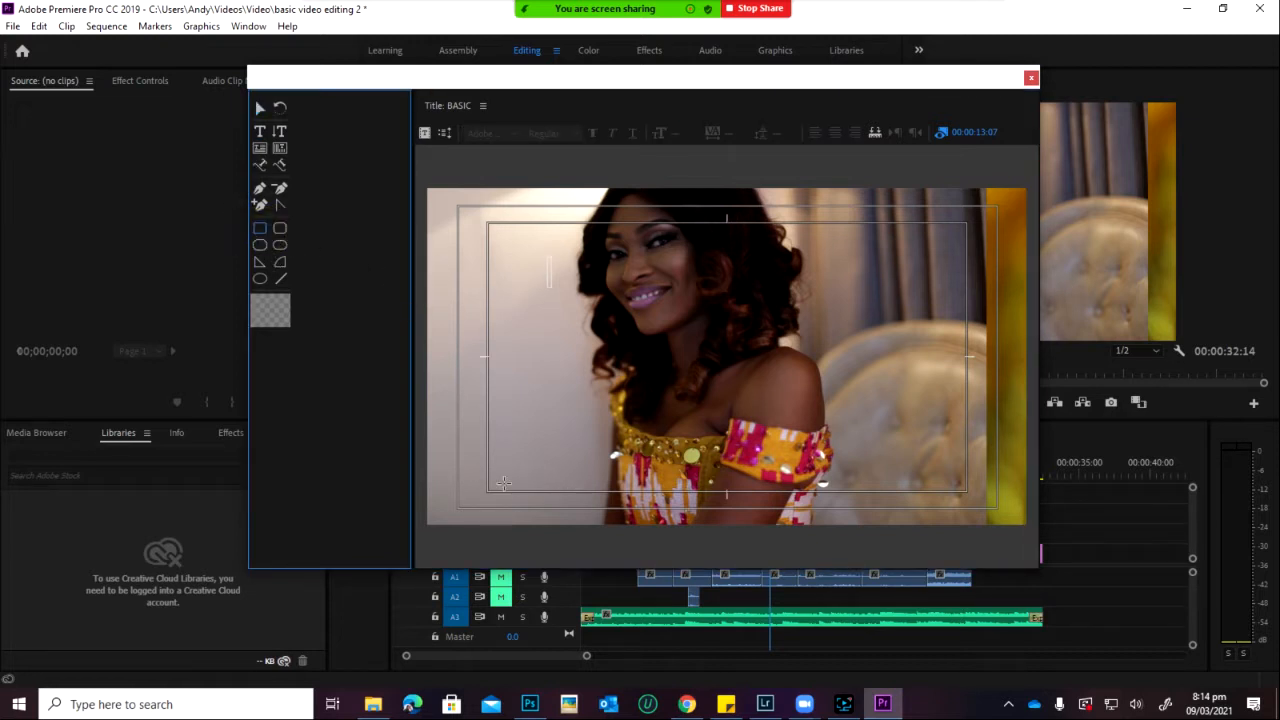
pyautogui.moveTo(491, 477)
pyautogui.mouseDown()
pyautogui.moveTo(900, 481)
pyautogui.moveTo(945, 522)
pyautogui.moveTo(943, 510)
pyautogui.mouseUp()
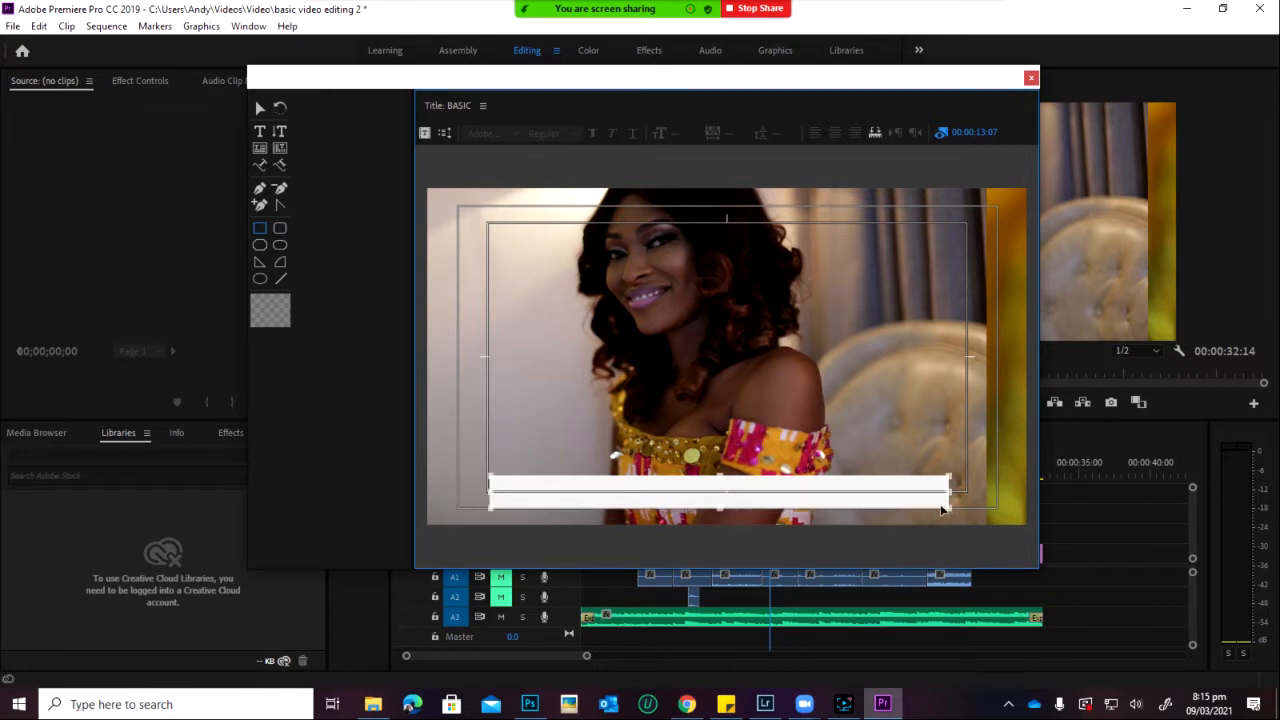
pyautogui.press('Delete')
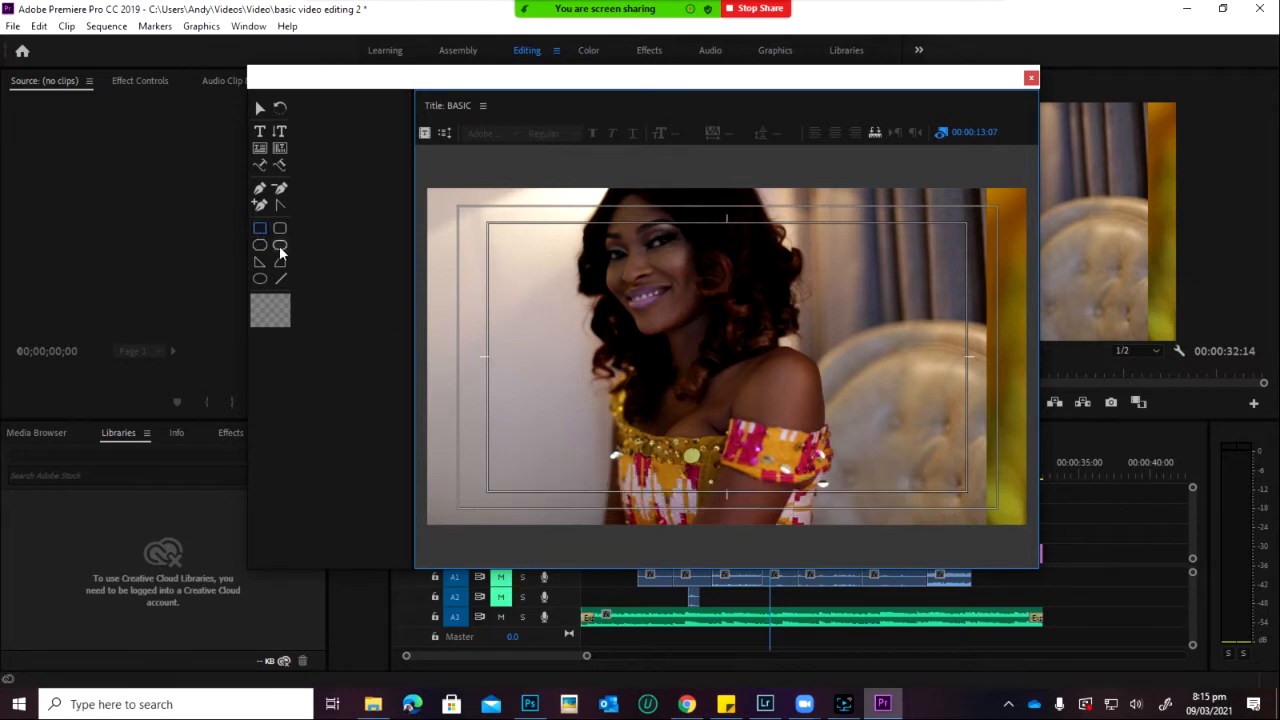
pyautogui.moveTo(548, 465); pyautogui.dragTo(910, 504)
pyautogui.moveTo(806, 498); pyautogui.dragTo(803, 503)
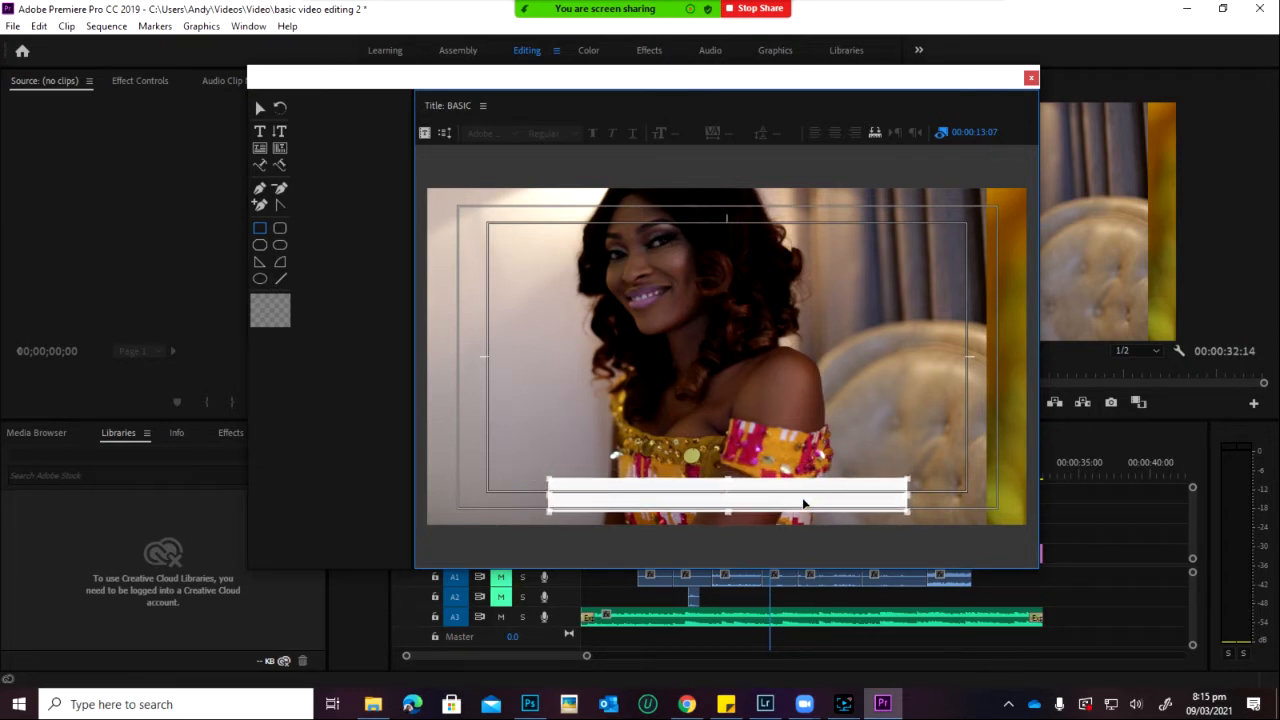
pyautogui.moveTo(1043, 422); pyautogui.dragTo(1020, 452)
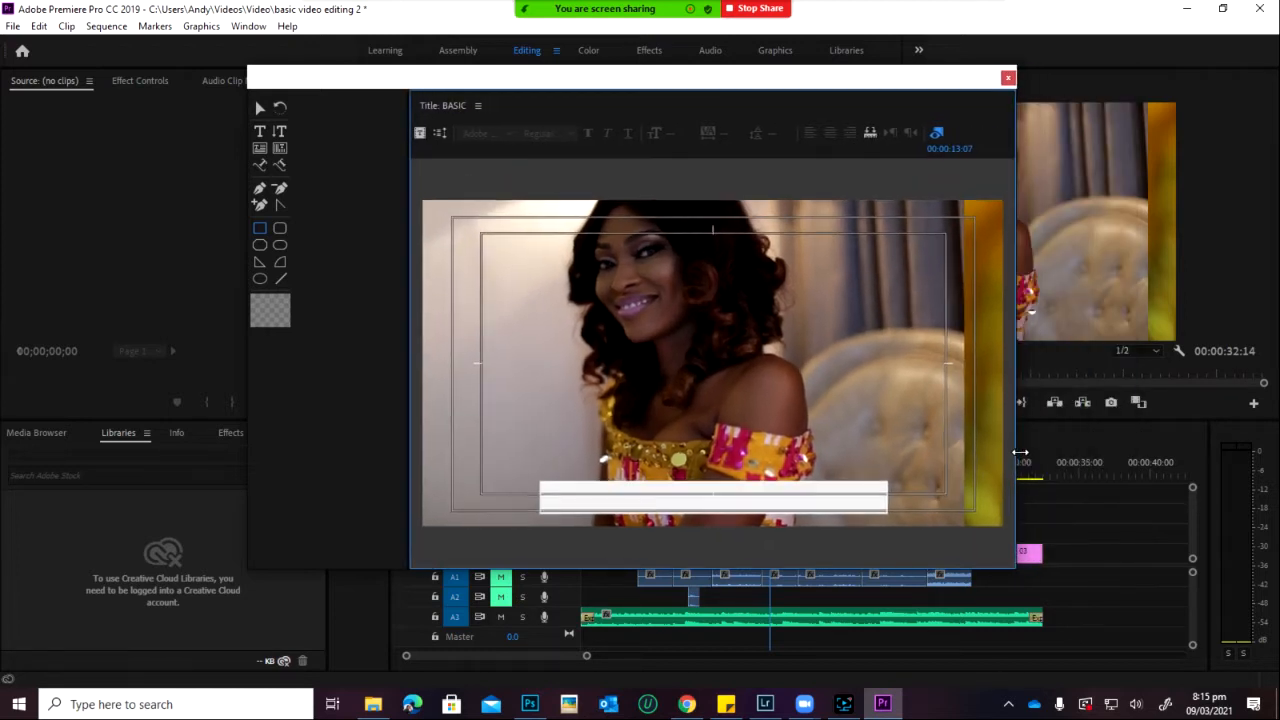
# Step: Show the title Properties and set the bar's Fill Color to dark navy blue
pyautogui.click(479, 106)
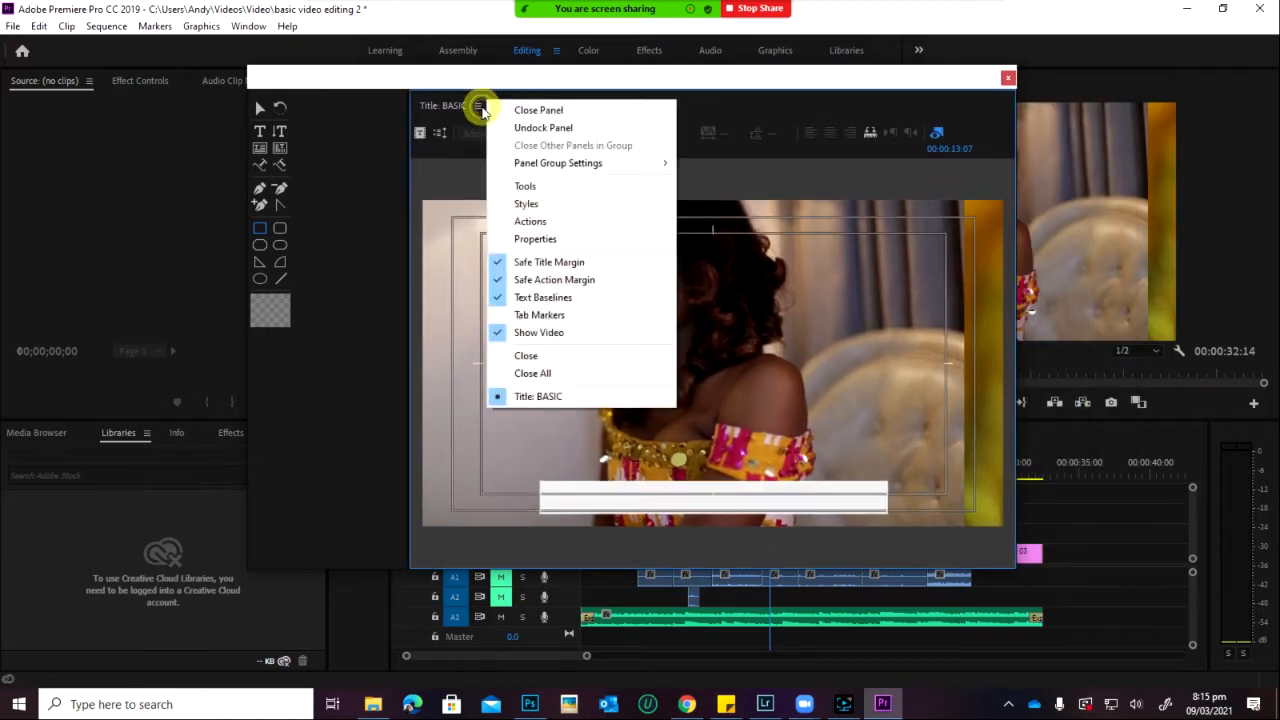
pyautogui.click(538, 241)
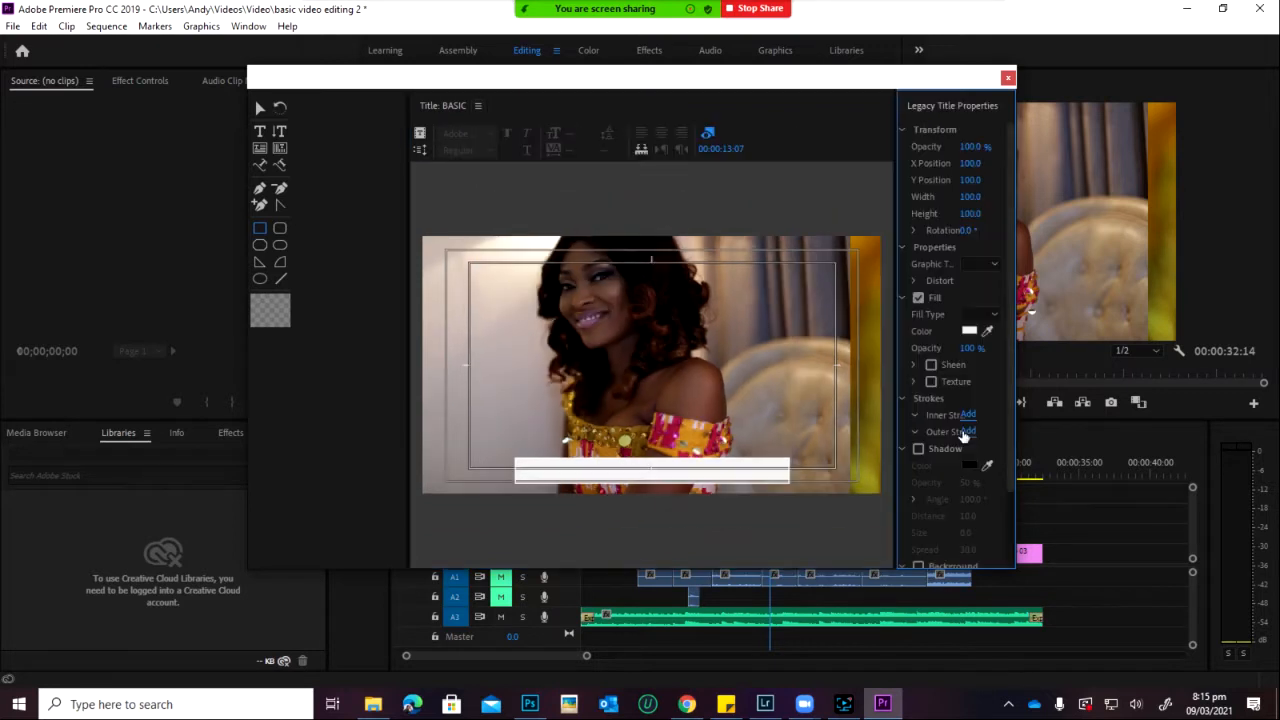
pyautogui.click(970, 333)
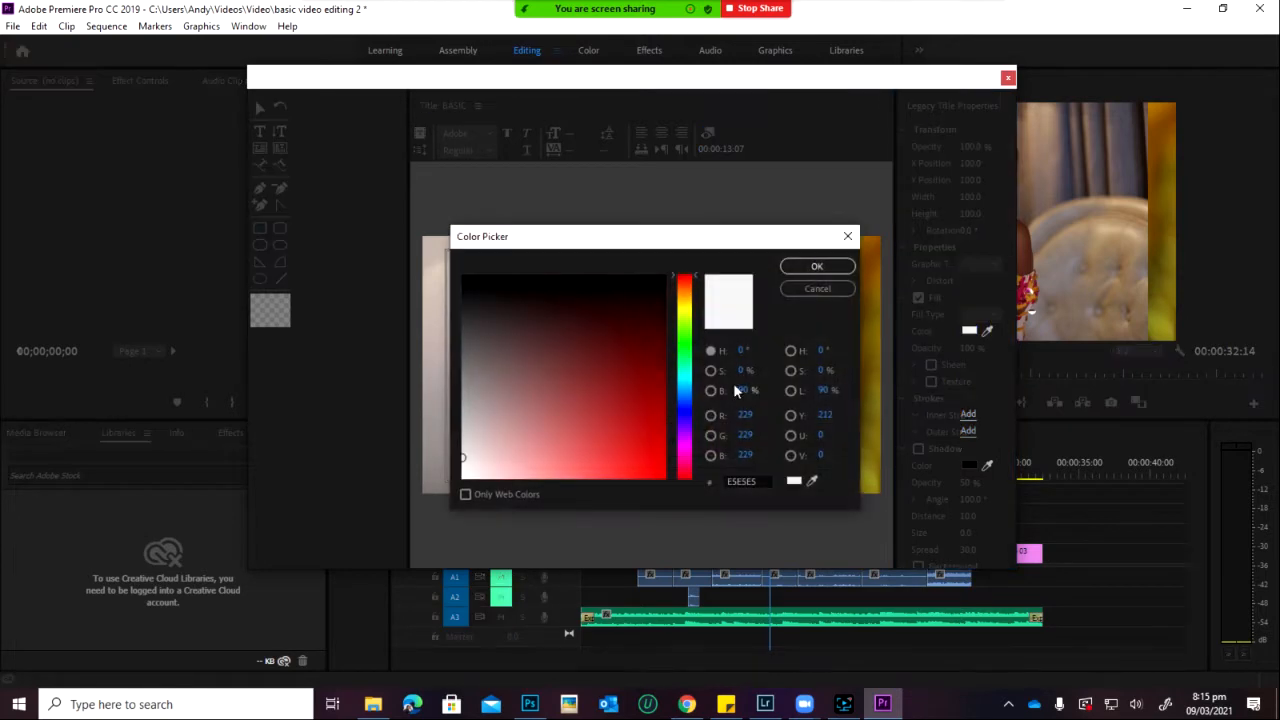
pyautogui.click(685, 408)
pyautogui.click(585, 342)
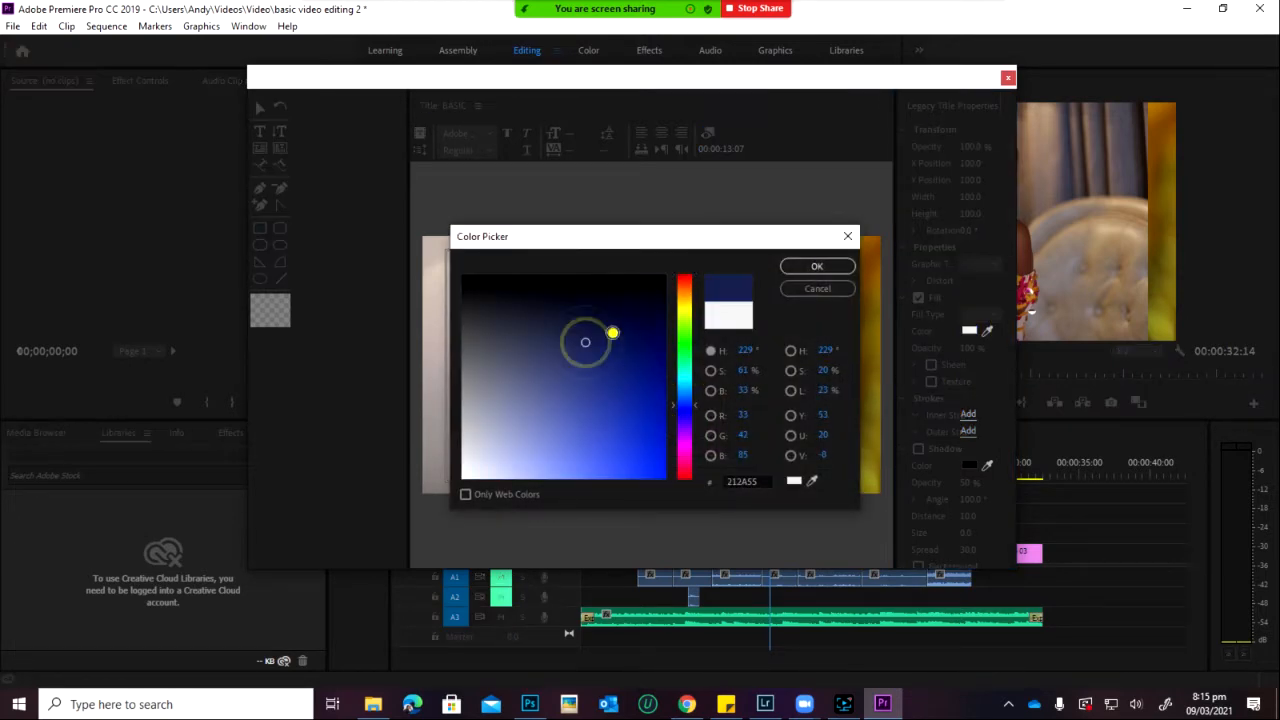
pyautogui.click(613, 333)
pyautogui.moveTo(686, 405); pyautogui.dragTo(686, 394)
pyautogui.click(637, 337)
pyautogui.click(637, 318)
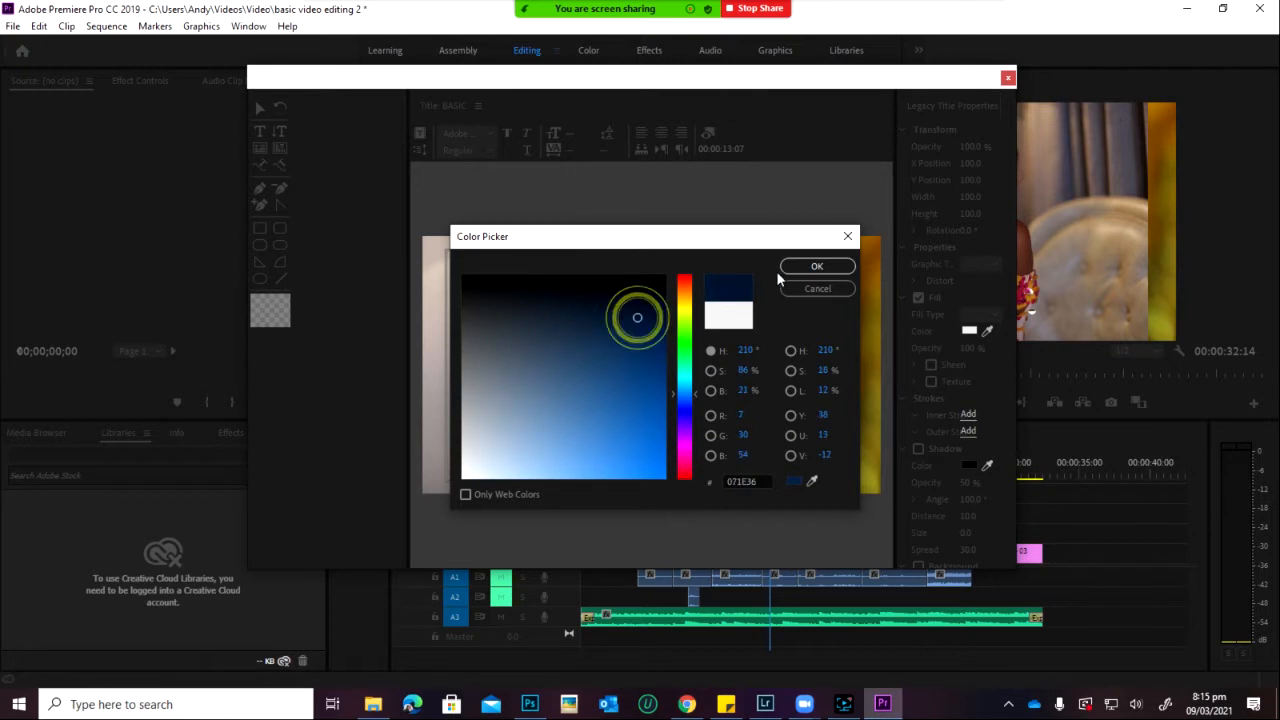
pyautogui.click(786, 266)
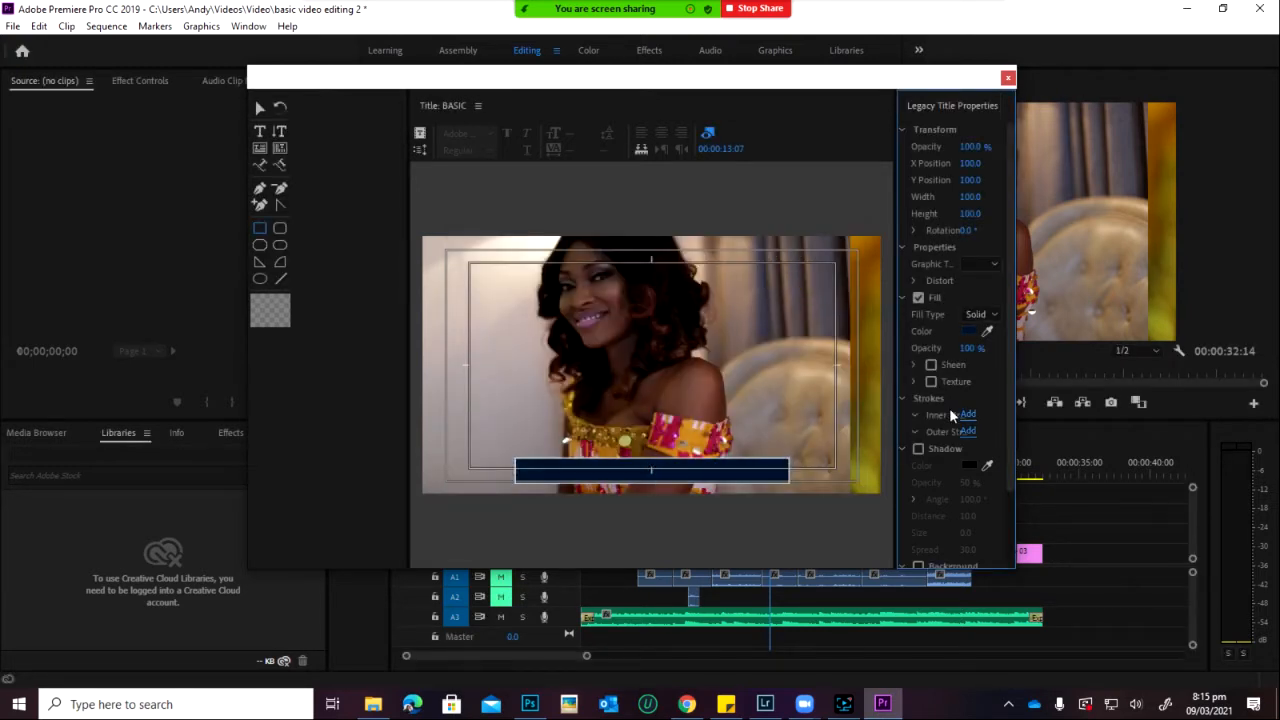
# Step: Lower the bar's Fill Opacity to 71%
pyautogui.moveTo(966, 348); pyautogui.dragTo(931, 348)
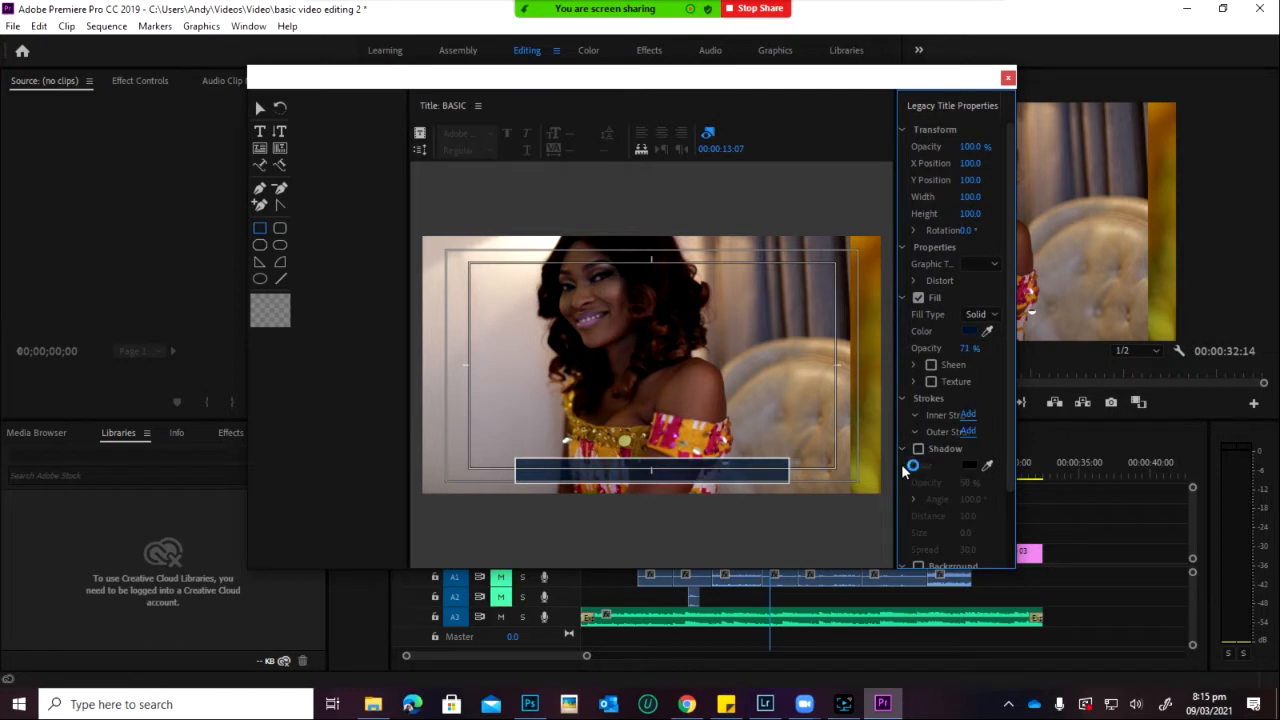
pyautogui.scroll(-1, 960, 455)
pyautogui.scroll(-3, 983, 452)
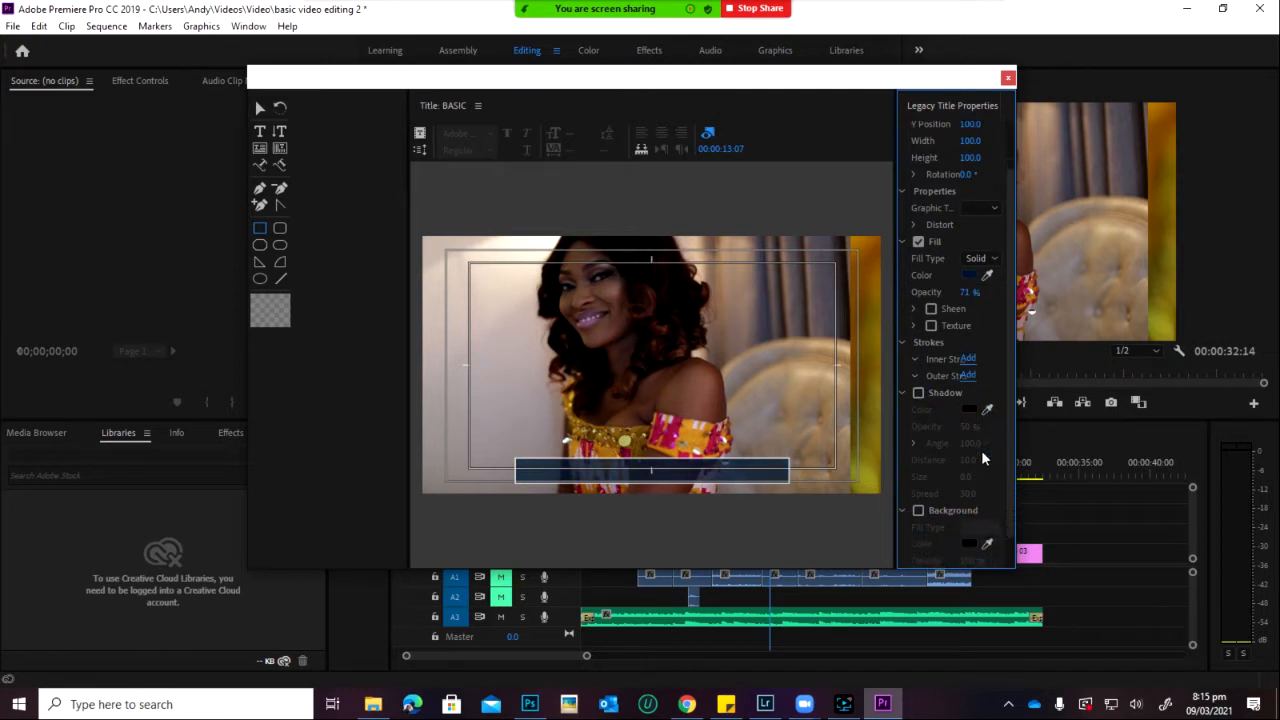
pyautogui.scroll(2, 981, 450)
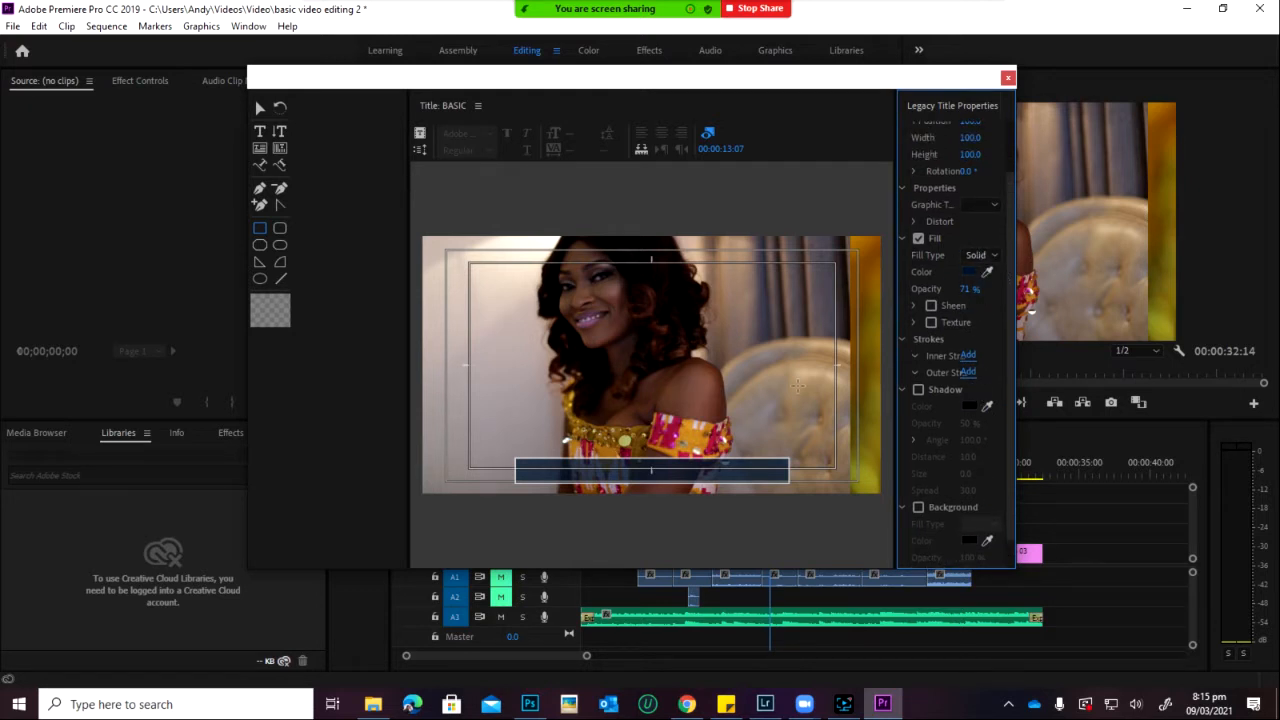
pyautogui.click(259, 107)
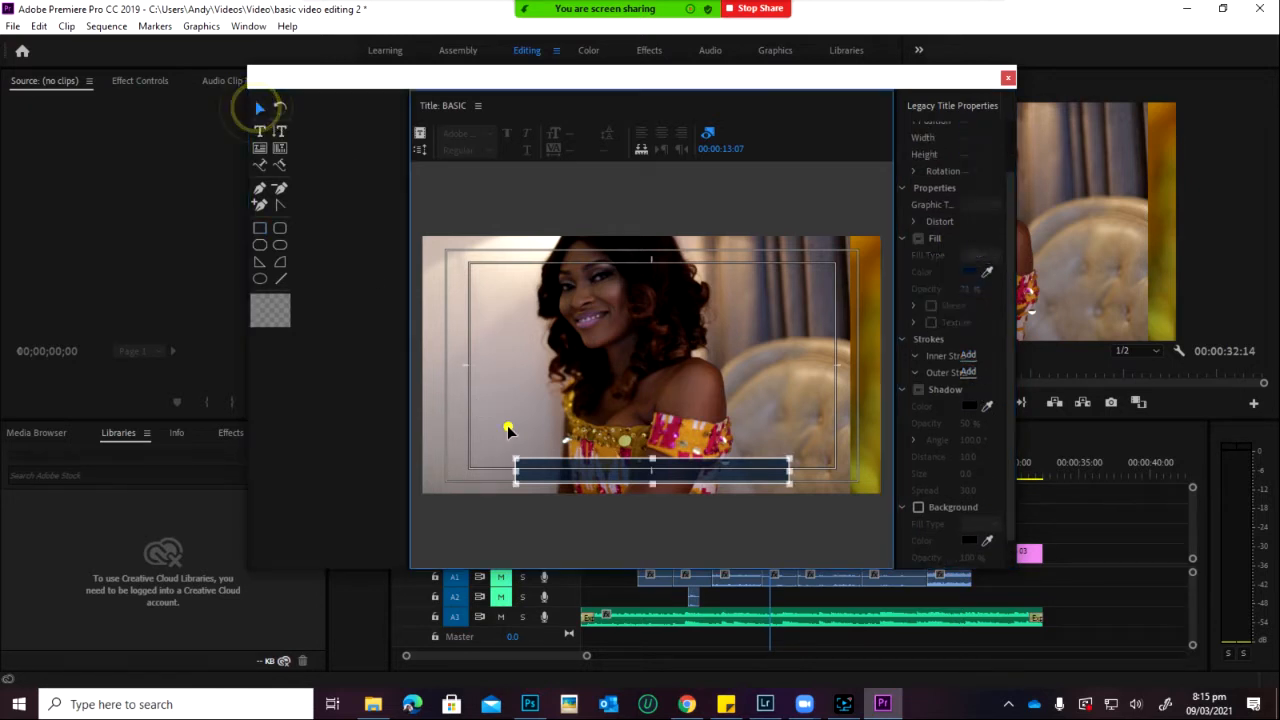
# Step: Enlarge the Legacy Title window to give the canvas more room
pyautogui.click(508, 428)
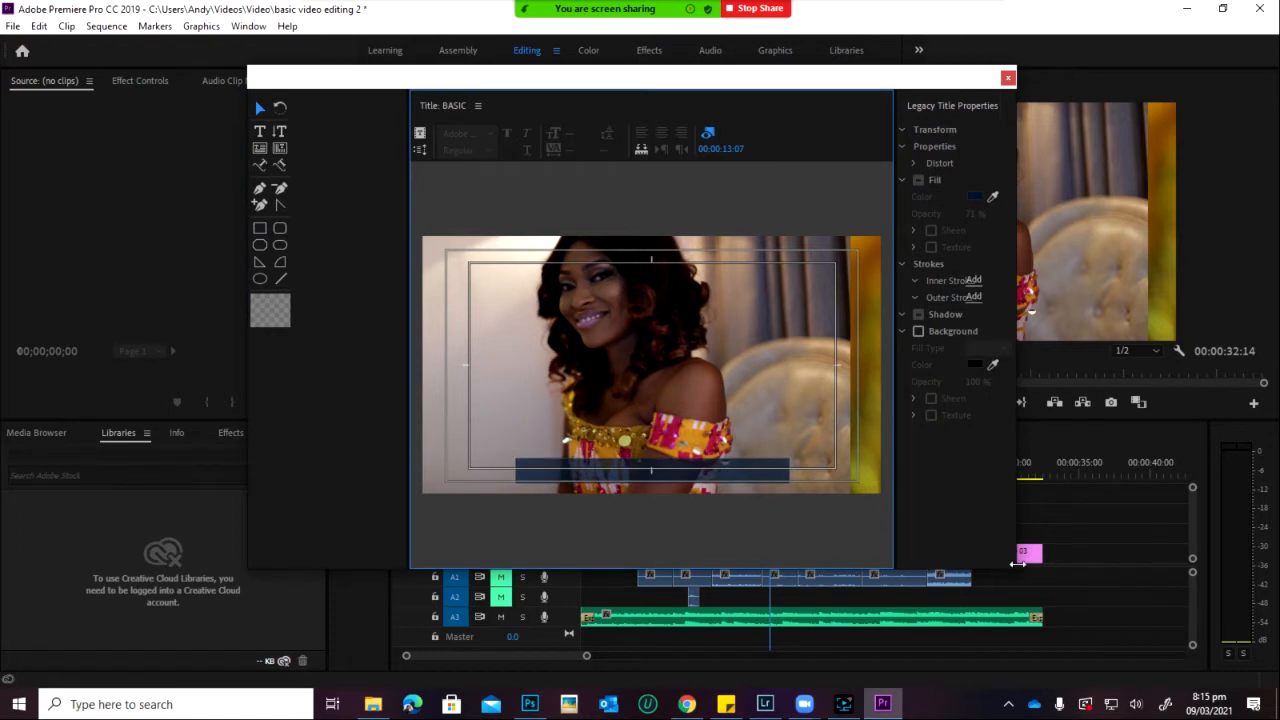
pyautogui.moveTo(1012, 563); pyautogui.dragTo(1238, 610)
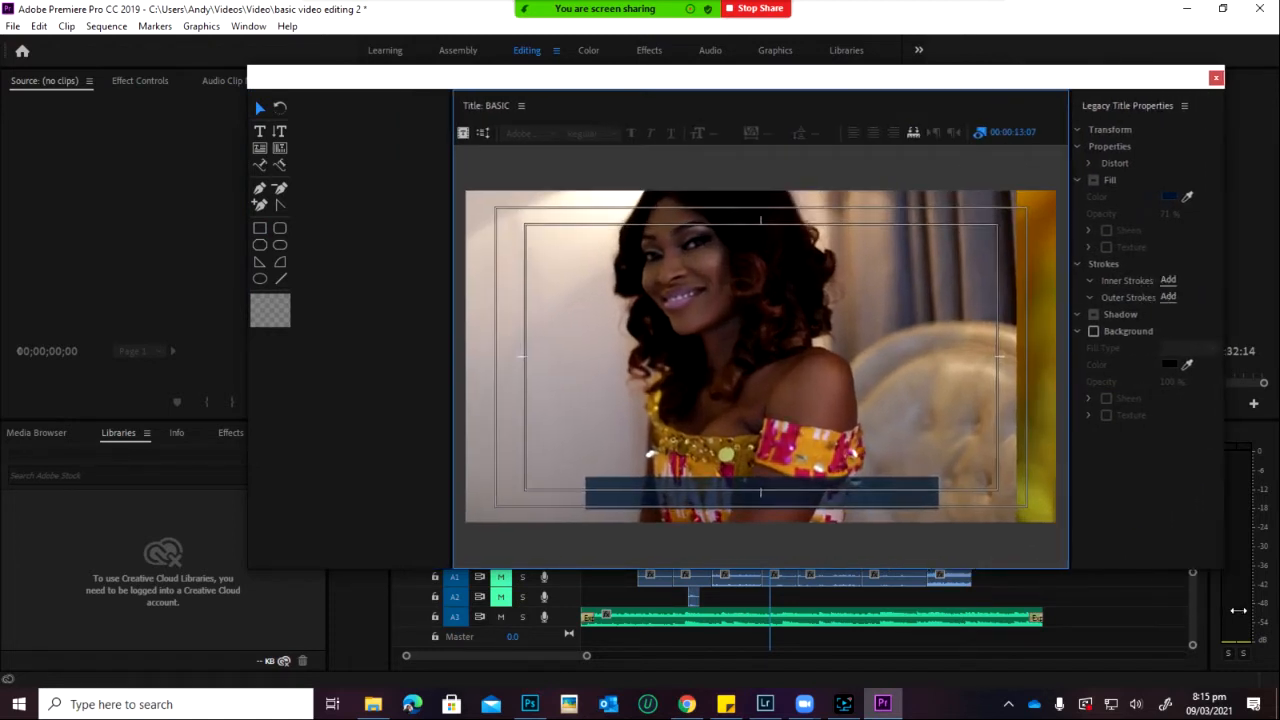
pyautogui.moveTo(1250, 63); pyautogui.dragTo(1266, 35)
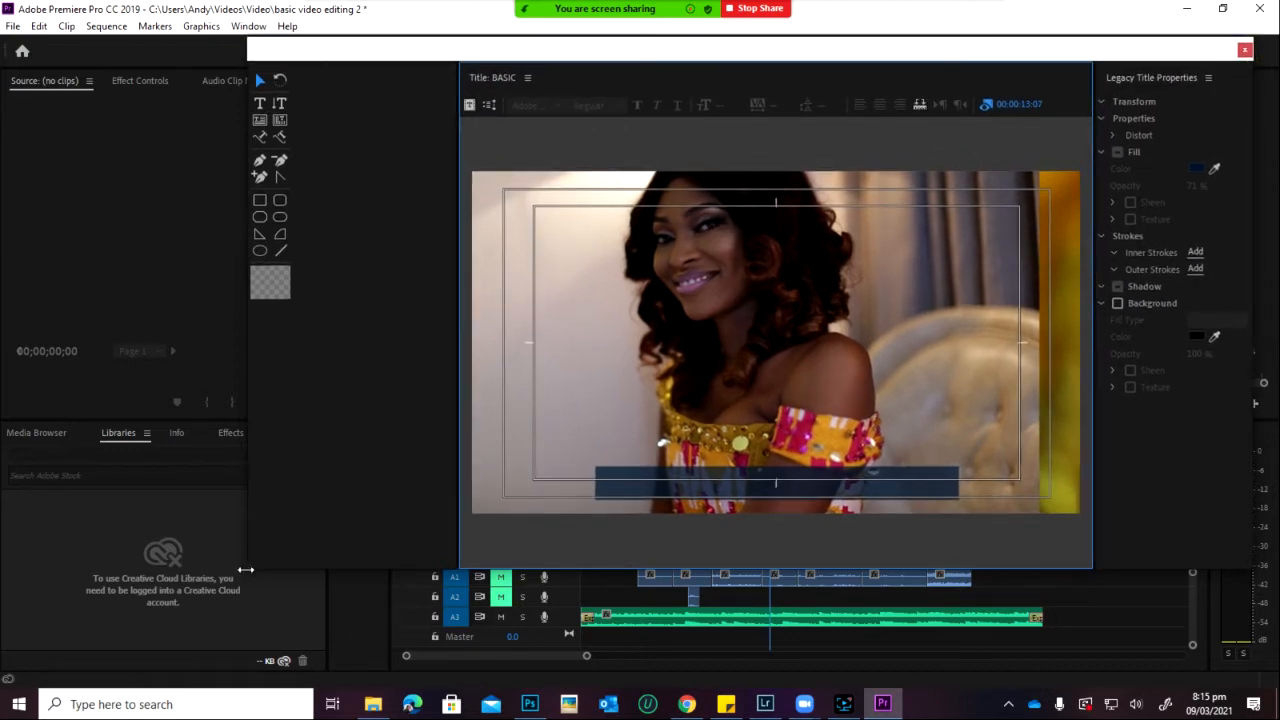
pyautogui.moveTo(240, 568); pyautogui.dragTo(0, 254)
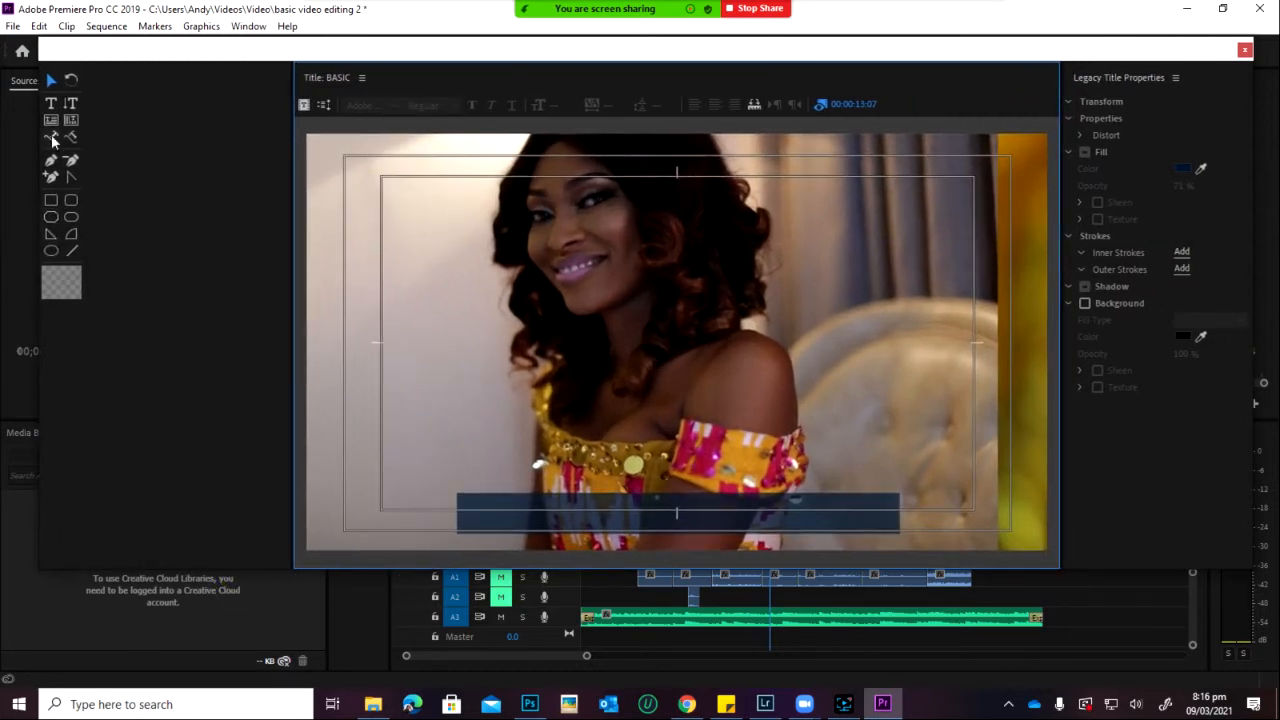
# Step: Type the couple's names as a text line above the navy bar and select the text box
pyautogui.click(51, 103)
pyautogui.click(441, 424)
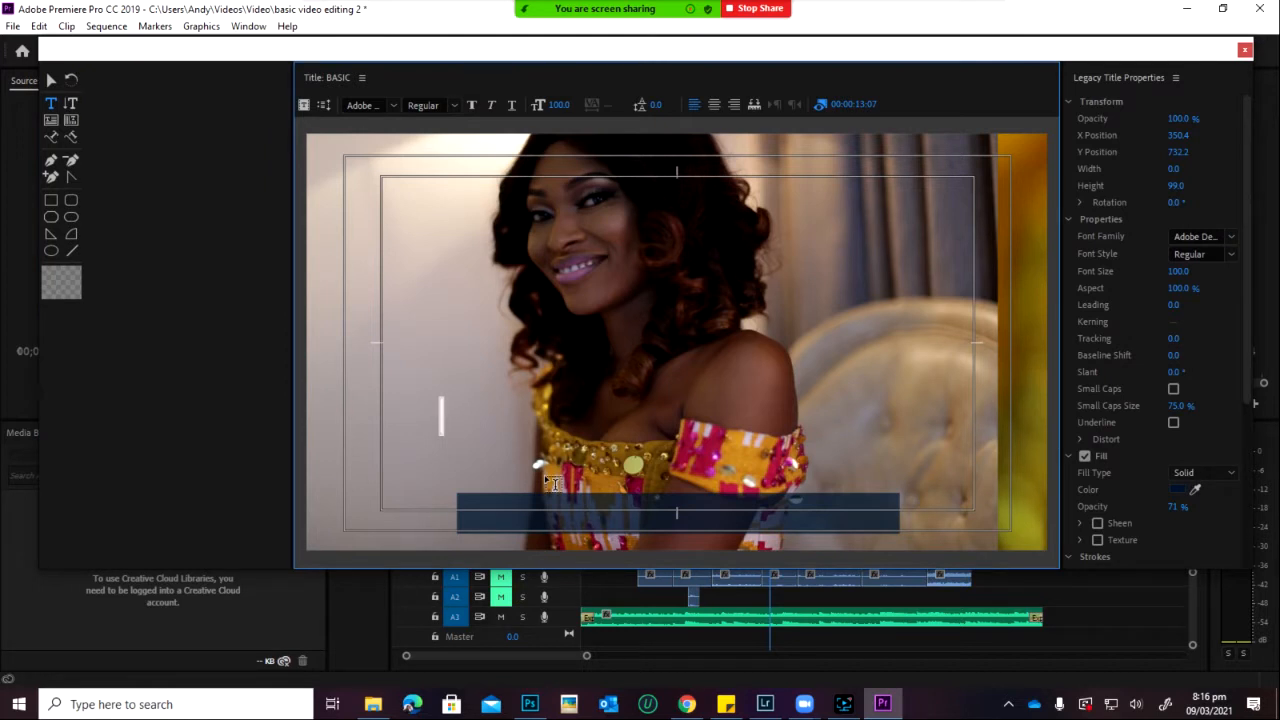
pyautogui.write('lAWRE')
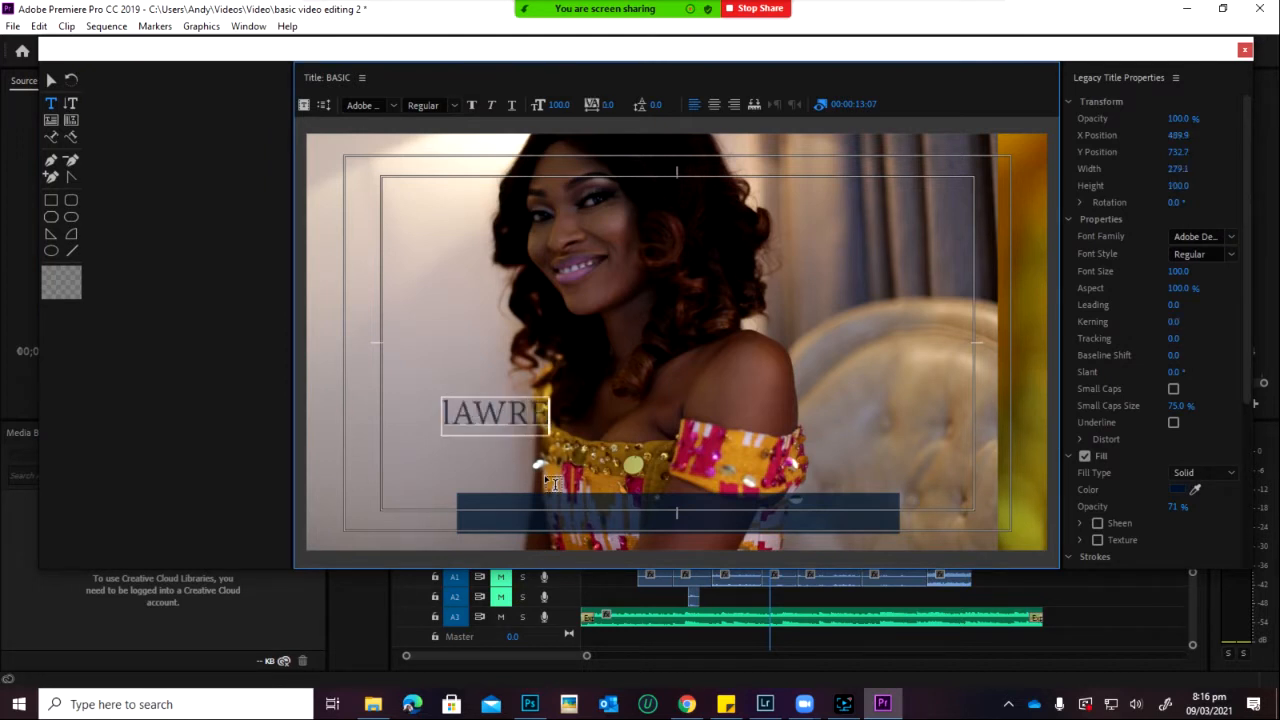
pyautogui.write('NCE AND')
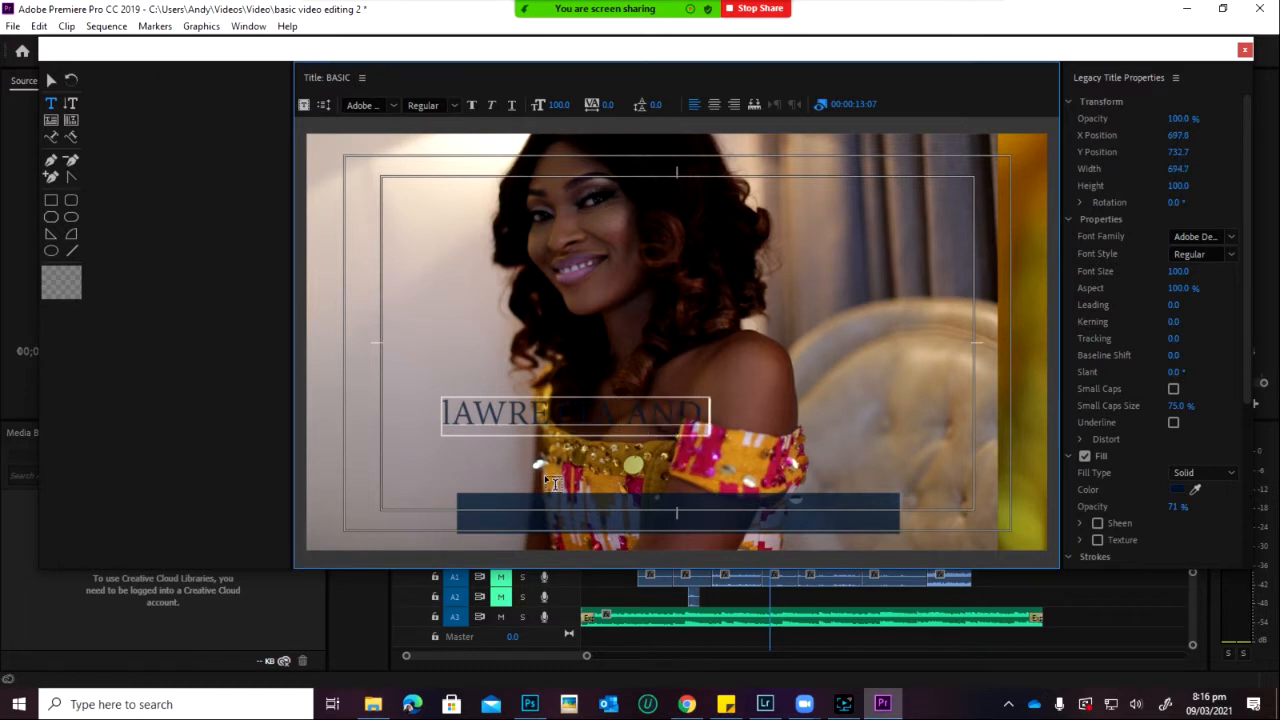
pyautogui.press('BackSpace')
pyautogui.press('BackSpace')
pyautogui.press('BackSpace')
pyautogui.press('BackSpace')
pyautogui.press('BackSpace')
pyautogui.press('BackSpace')
pyautogui.press('BackSpace')
pyautogui.press('BackSpace')
pyautogui.press('BackSpace')
pyautogui.press('BackSpace')
pyautogui.press('BackSpace')
pyautogui.press('BackSpace')
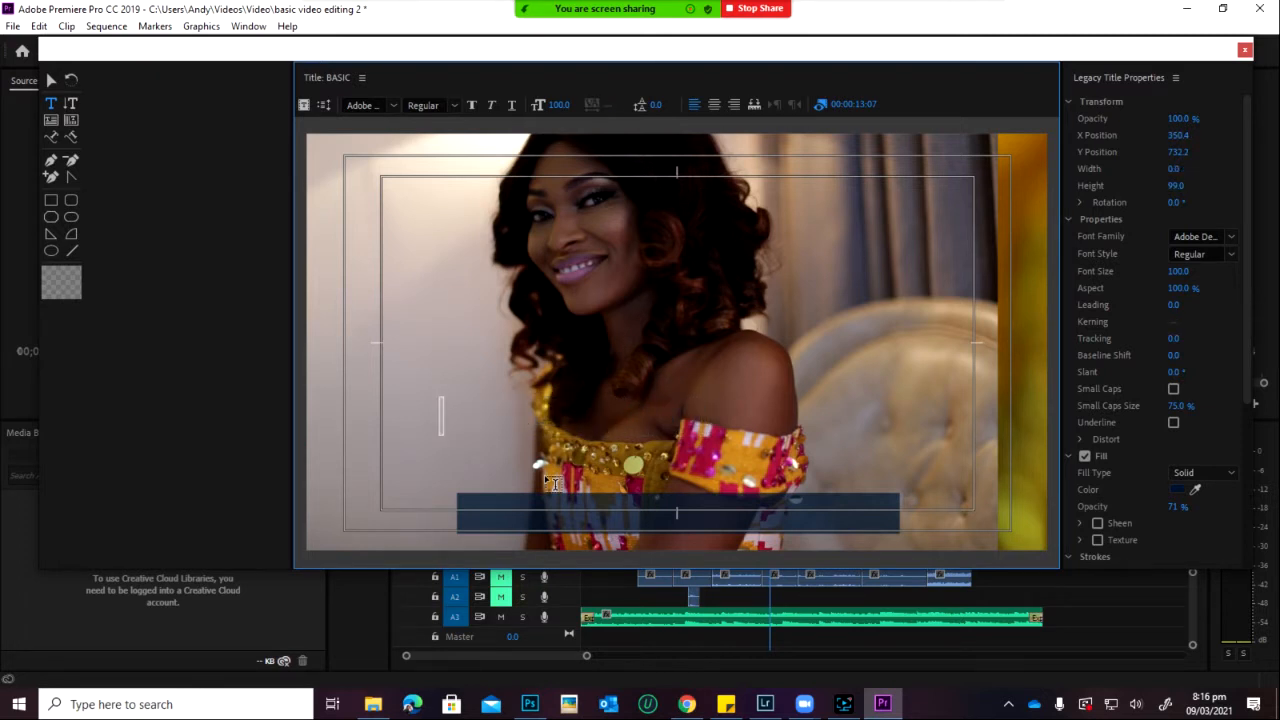
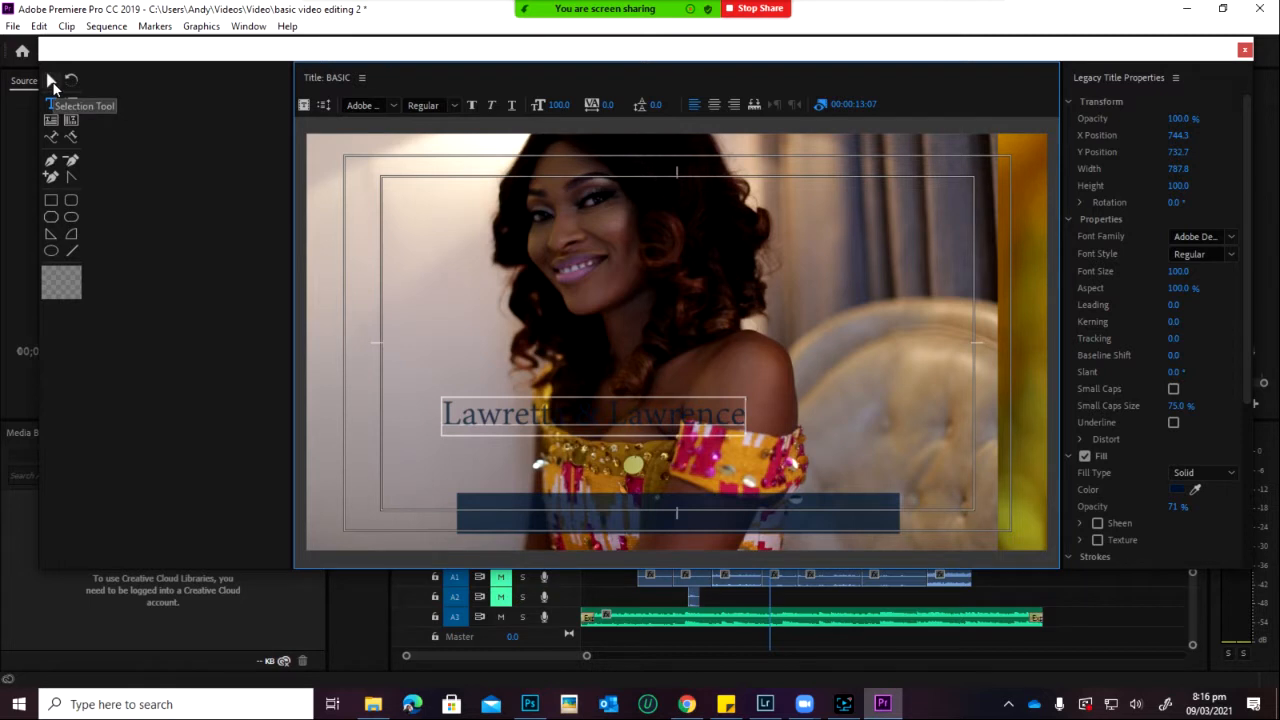
pyautogui.click(52, 83)
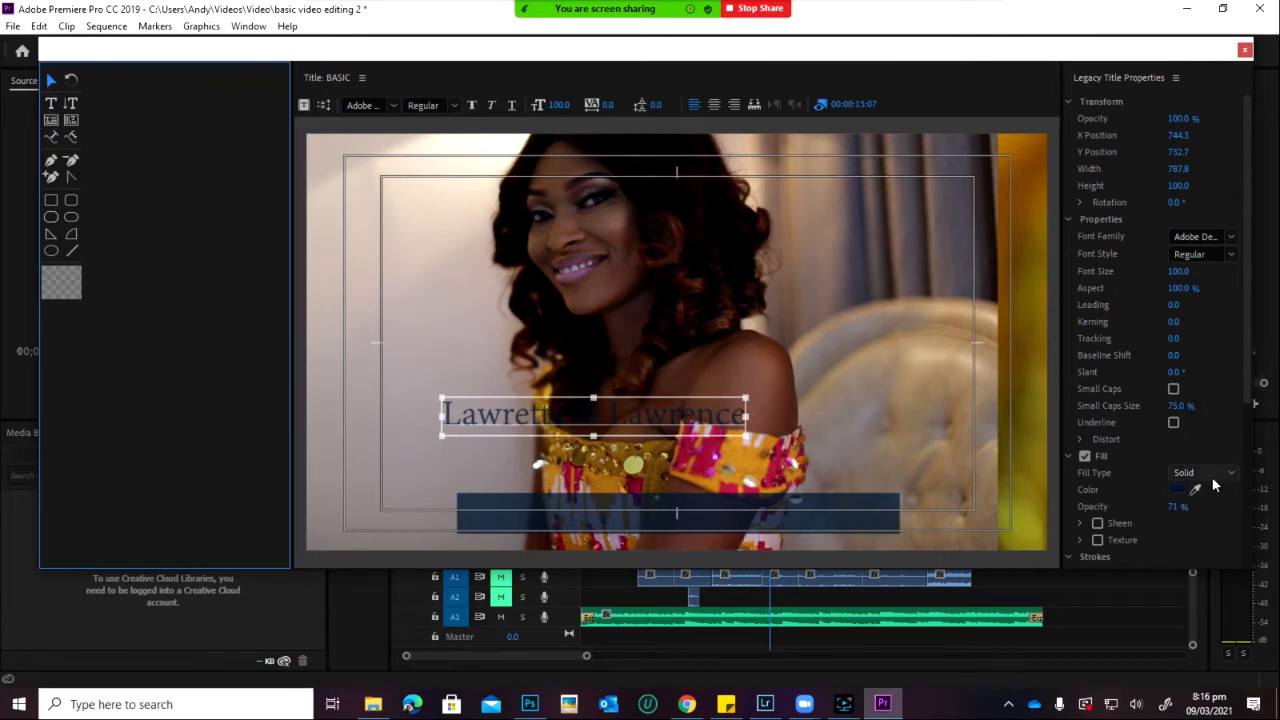
# Step: Make the name text white (FFFFFF) in the Montserrat font family
pyautogui.click(1177, 490)
pyautogui.moveTo(498, 321)
pyautogui.mouseDown()
pyautogui.moveTo(458, 468)
pyautogui.moveTo(440, 484)
pyautogui.mouseUp()
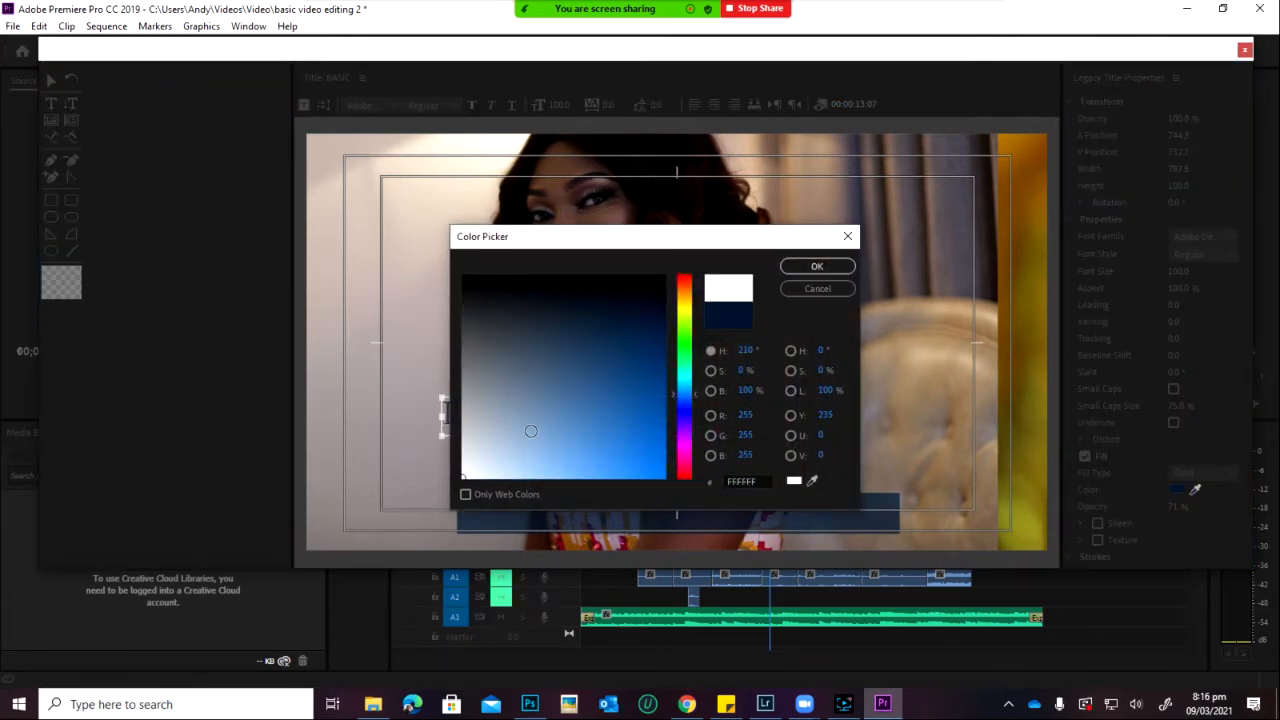
pyautogui.click(816, 266)
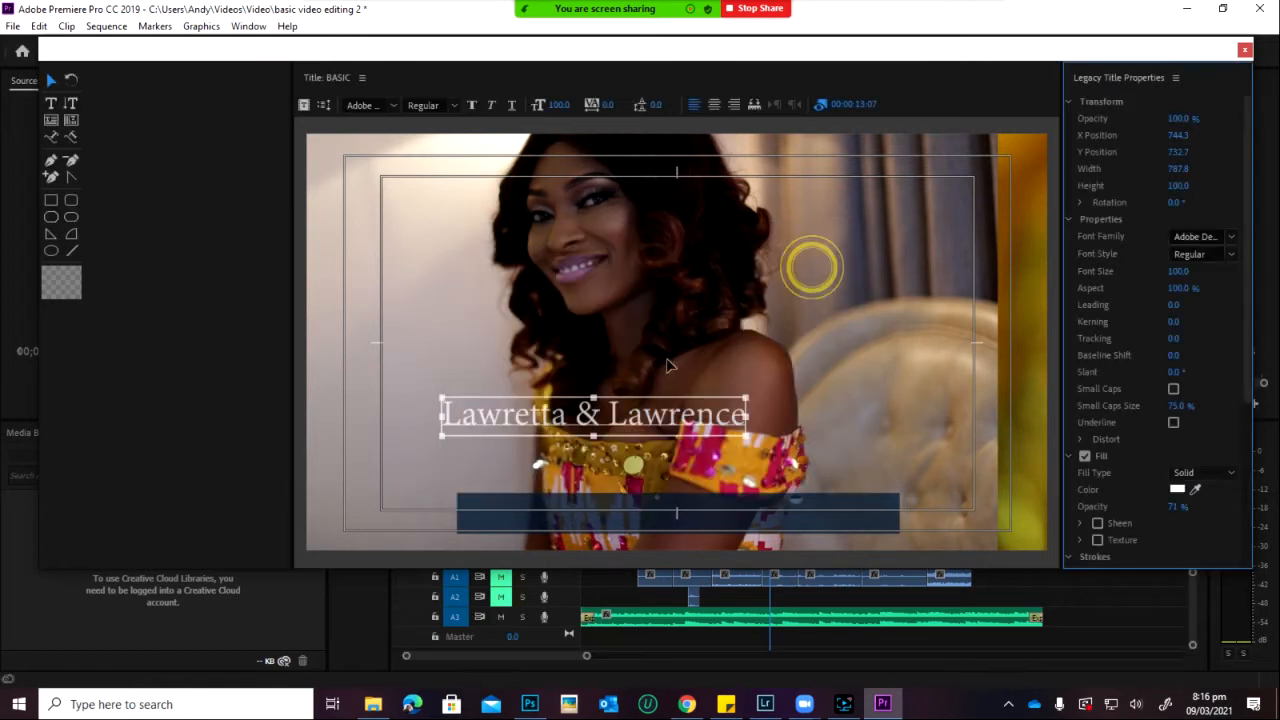
pyautogui.click(1188, 235)
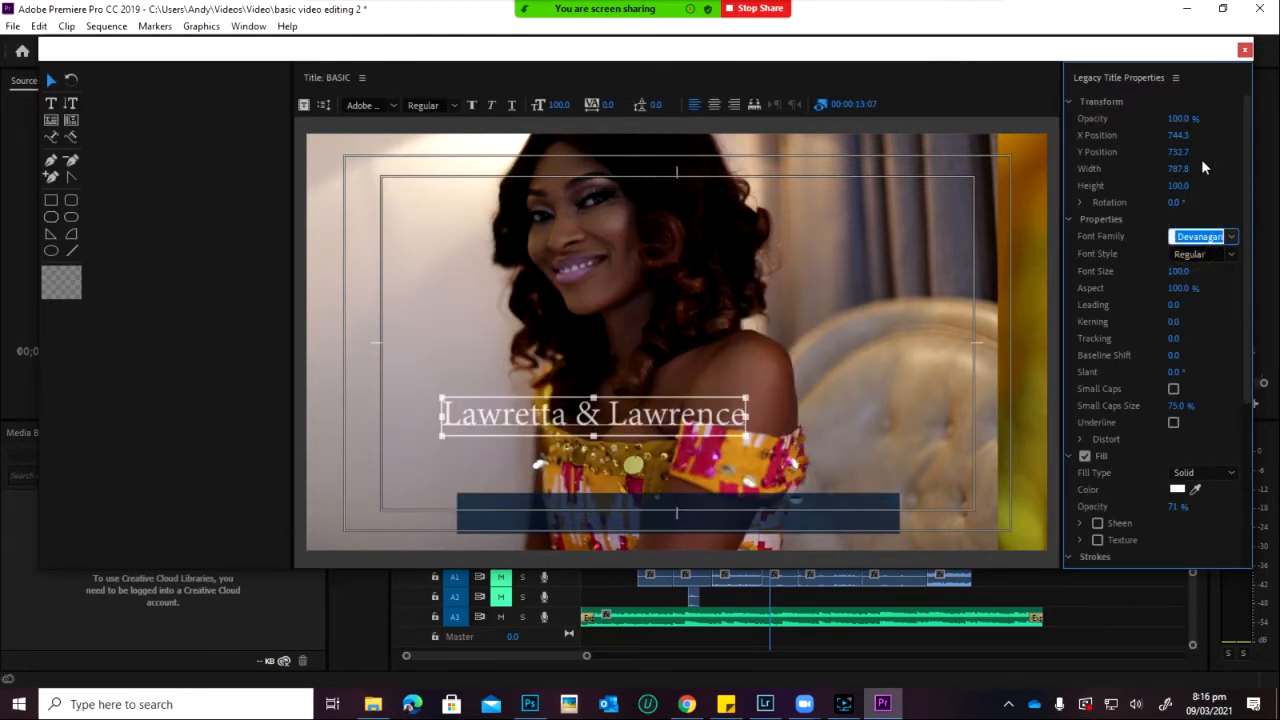
pyautogui.write('Montserrat')
pyautogui.press('Return')
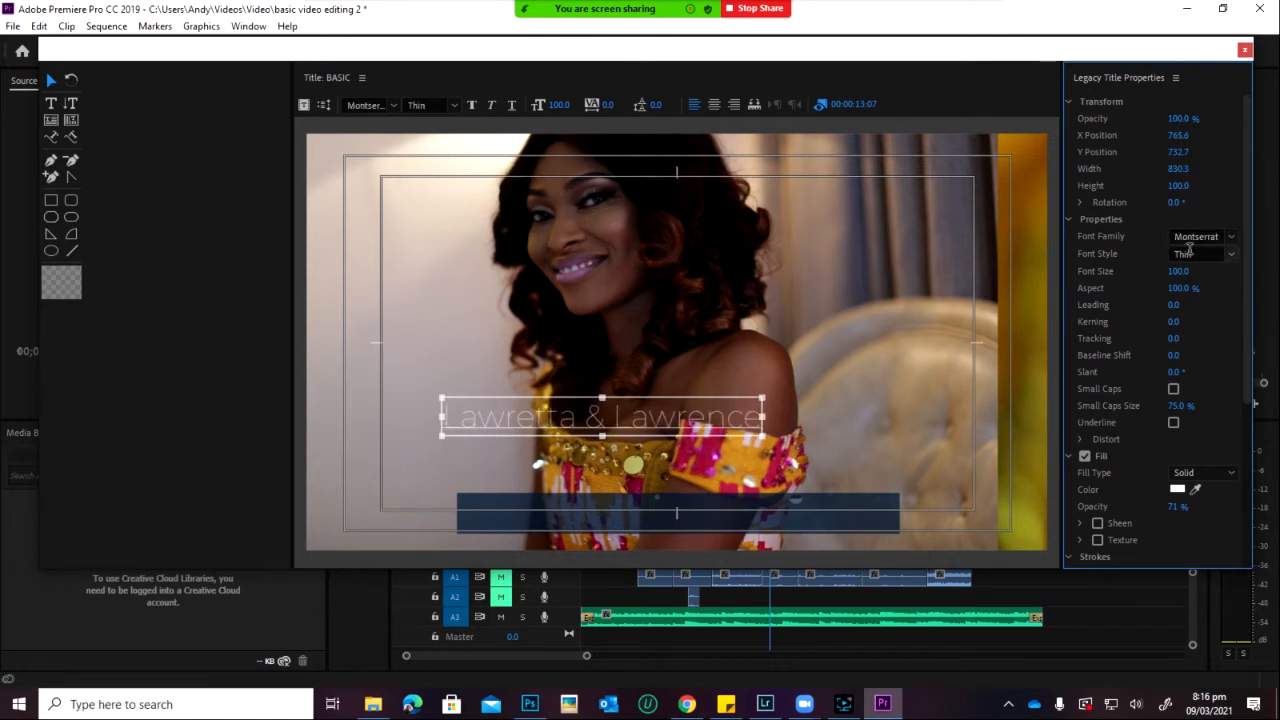
# Step: Set the name text to ExtraBold at size 54 and drag it onto the dark bar
pyautogui.click(1234, 264)
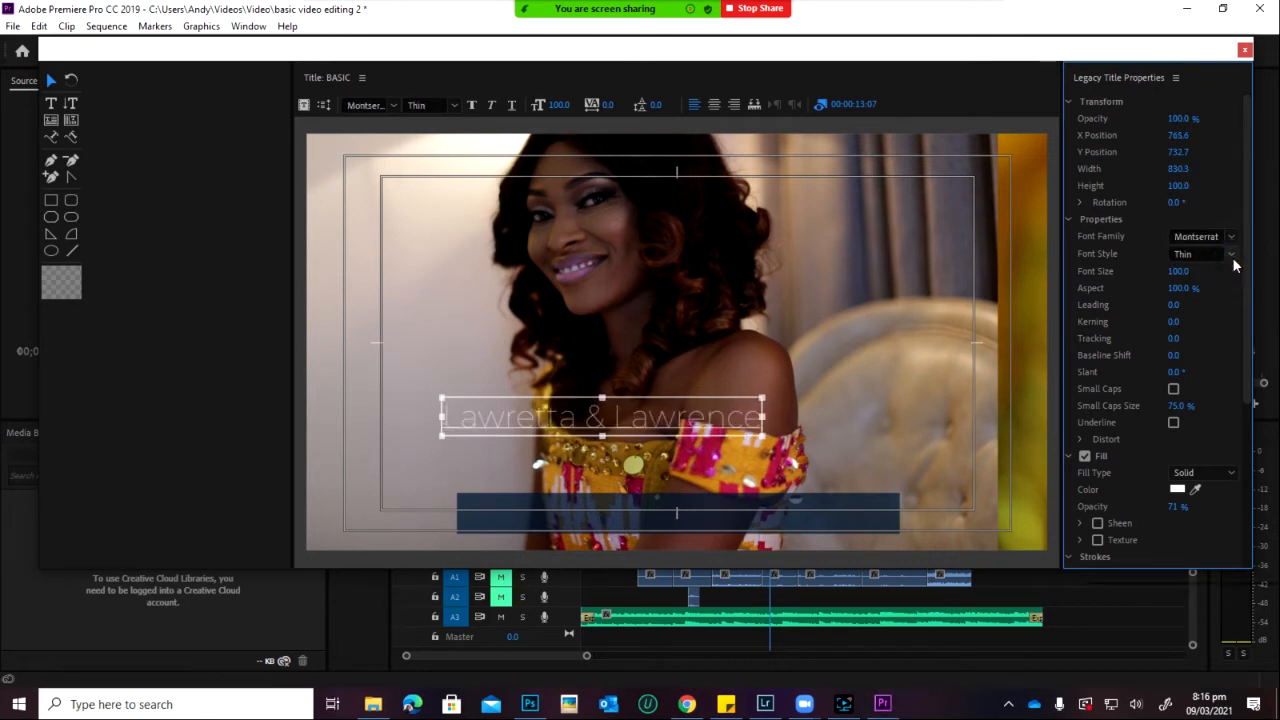
pyautogui.click(1232, 255)
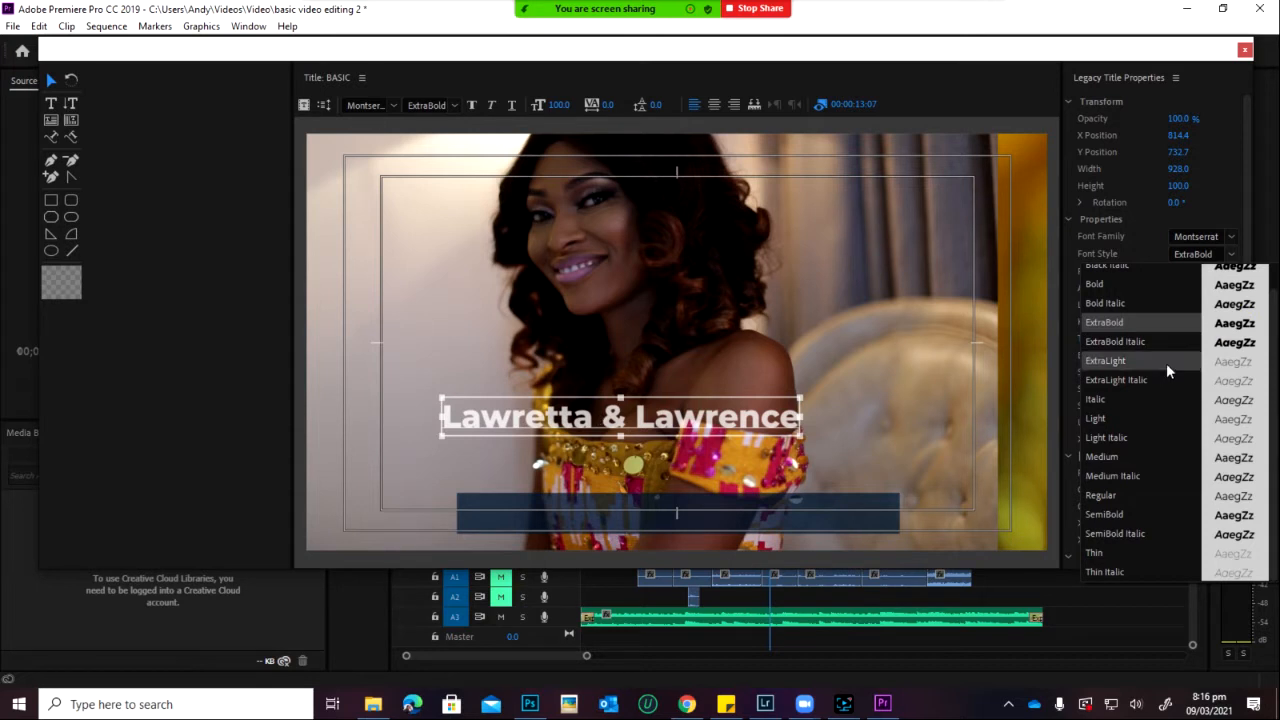
pyautogui.click(1100, 53)
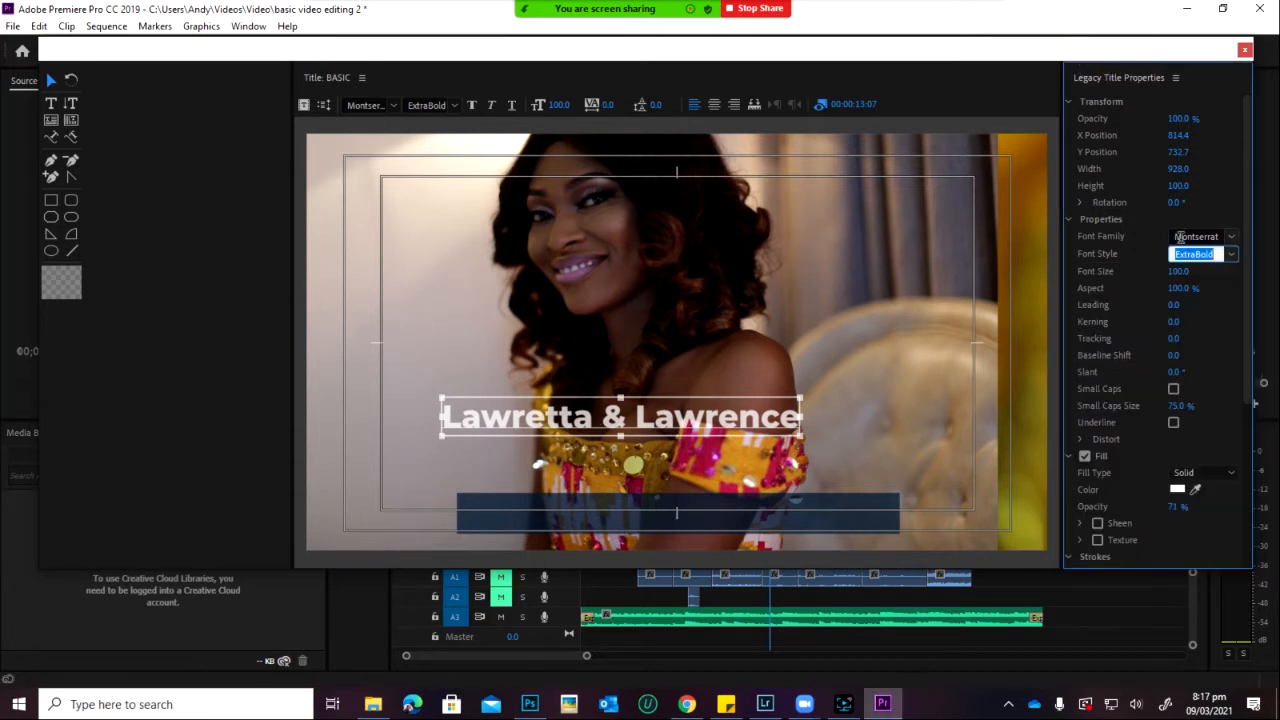
pyautogui.moveTo(1180, 280); pyautogui.dragTo(1153, 305)
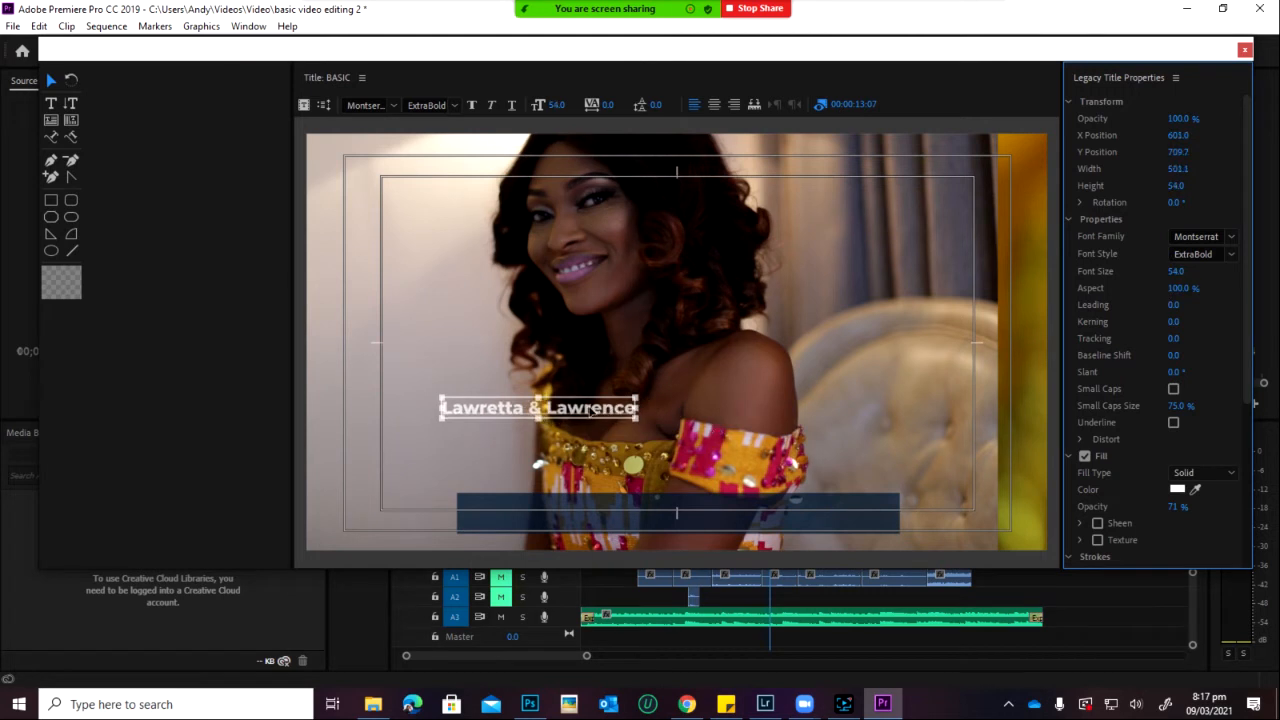
pyautogui.moveTo(590, 410); pyautogui.dragTo(726, 514)
# Step: Shrink the navy bar by its corner handle and shift the names text right to centre it
pyautogui.click(778, 444)
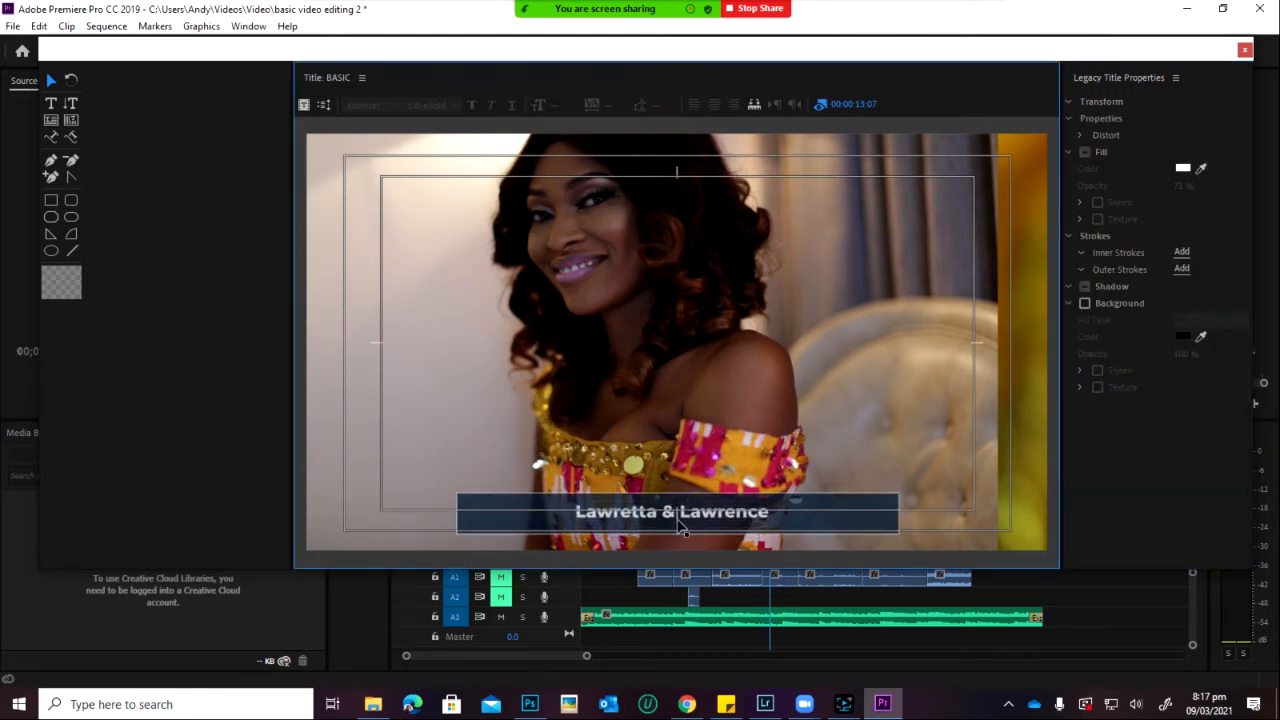
pyautogui.click(683, 527)
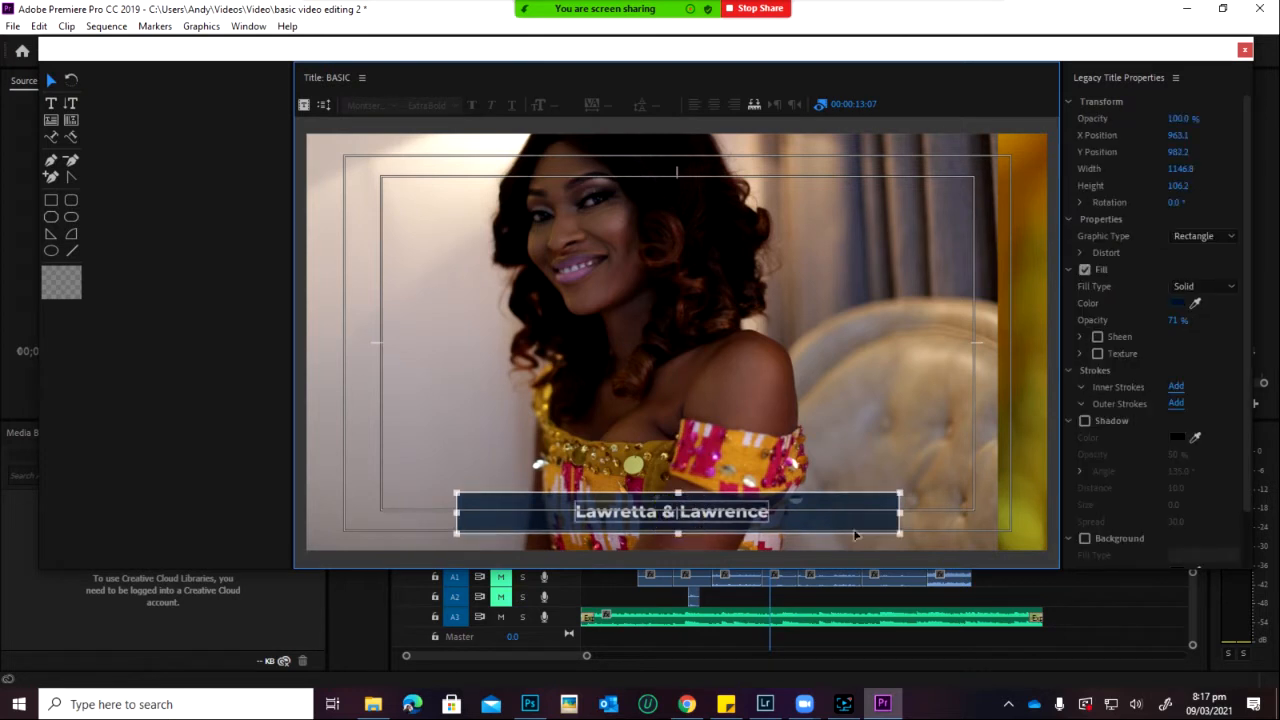
pyautogui.moveTo(900, 490); pyautogui.dragTo(817, 519)
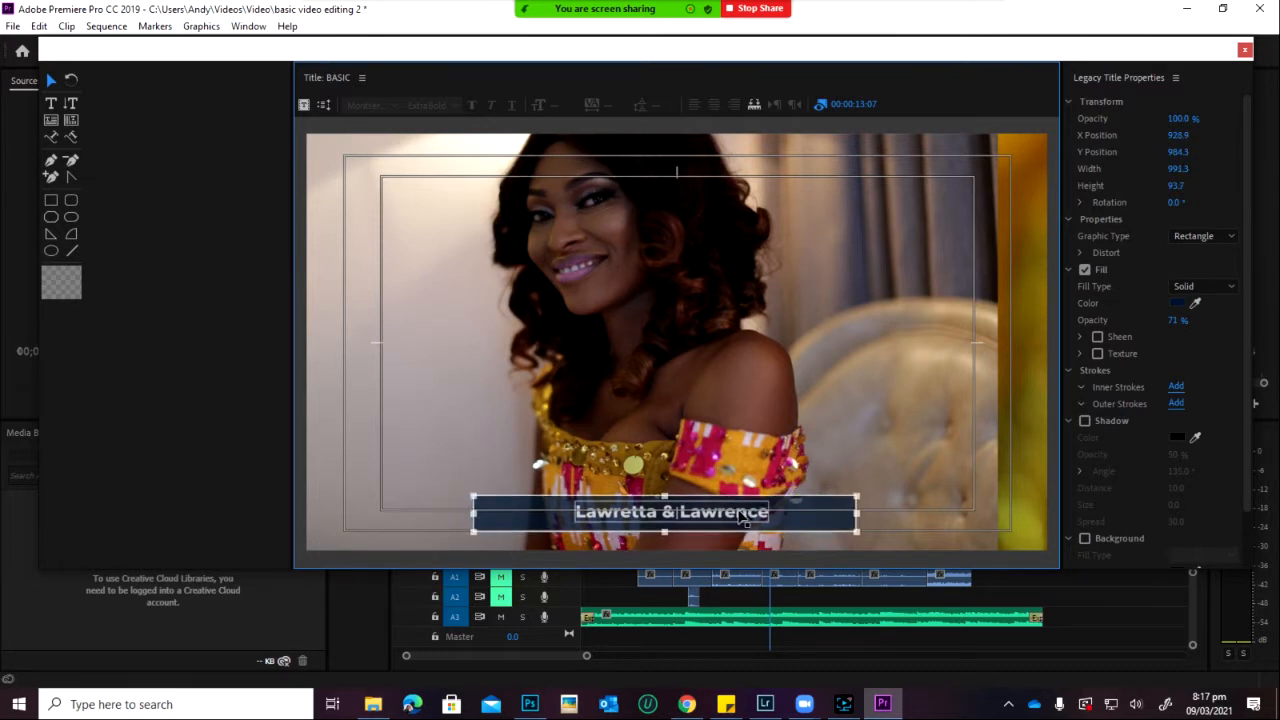
pyautogui.moveTo(740, 514); pyautogui.dragTo(829, 521)
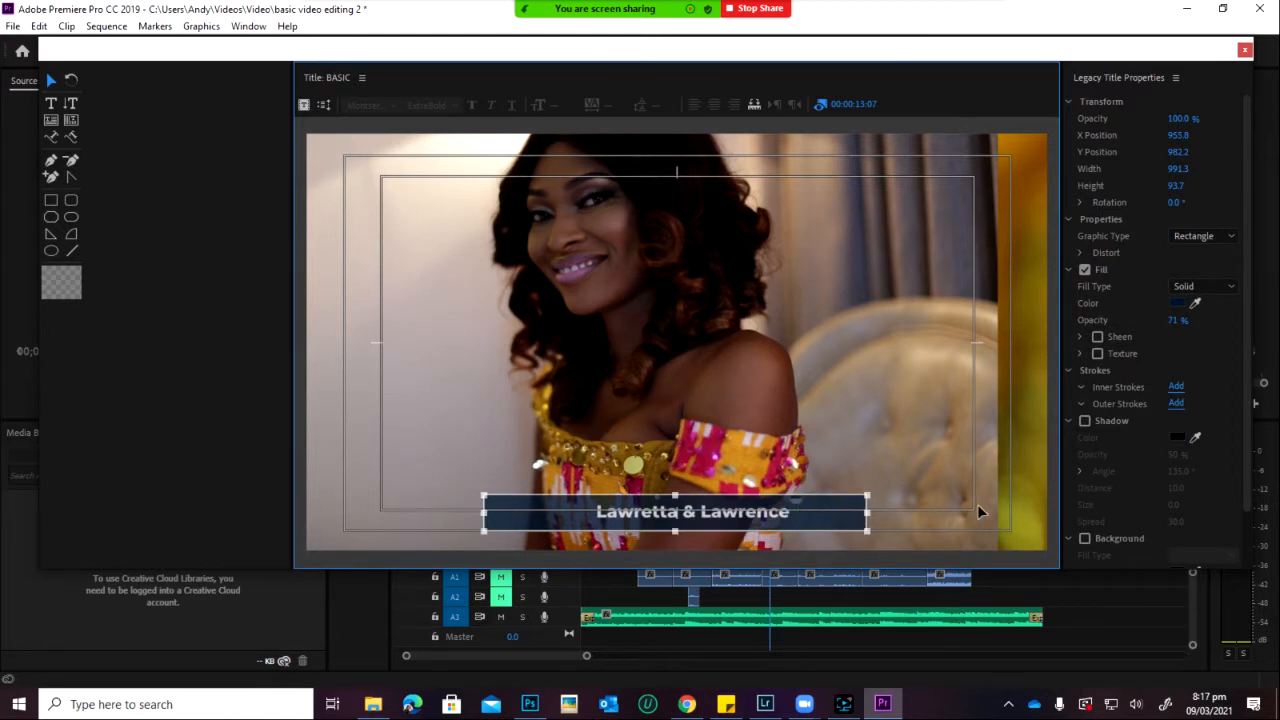
pyautogui.click(694, 514)
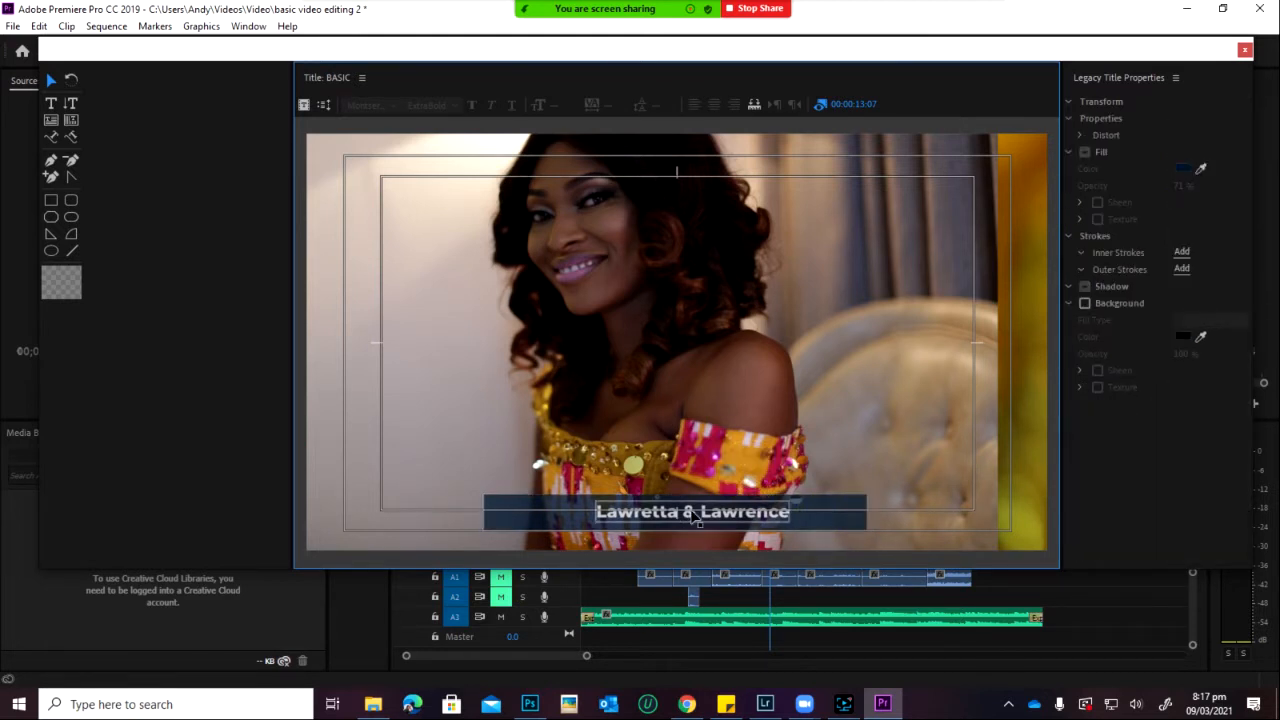
pyautogui.click(714, 501)
pyautogui.click(710, 513)
pyautogui.click(817, 476)
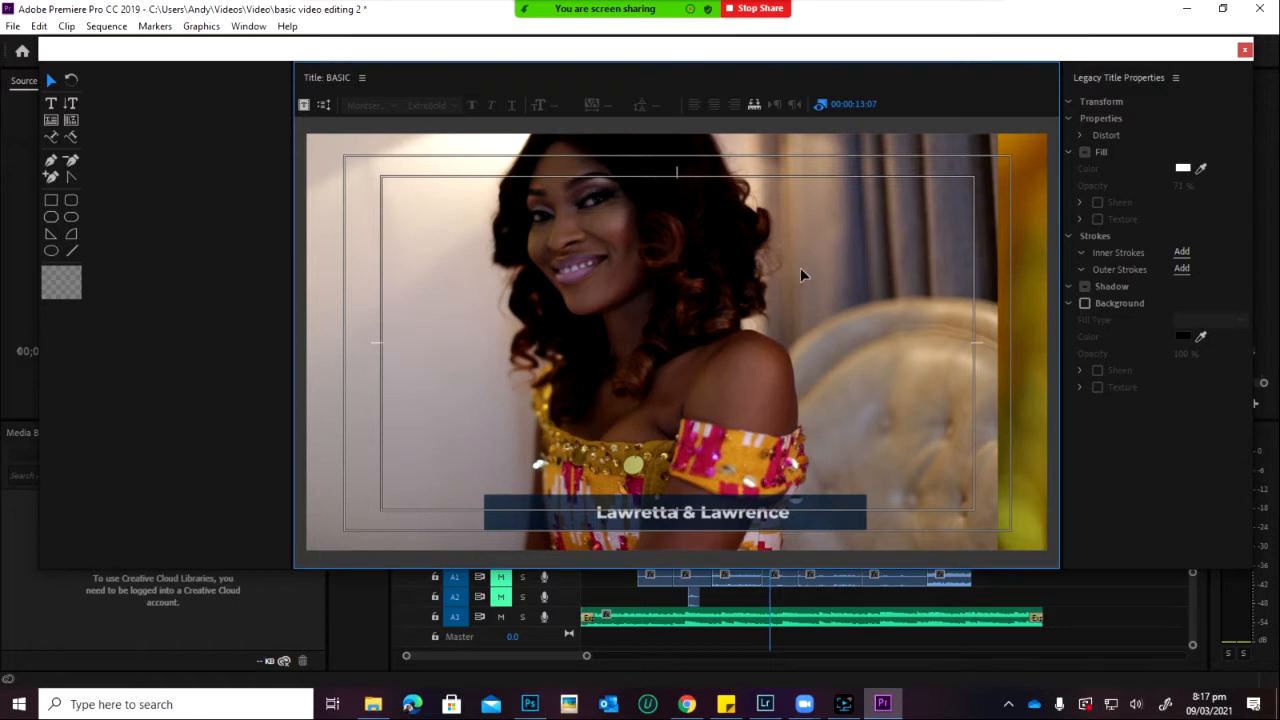
# Step: Draw a logo box at the left end of the name bar and set its Graphic Type to Graphic
pyautogui.click(51, 200)
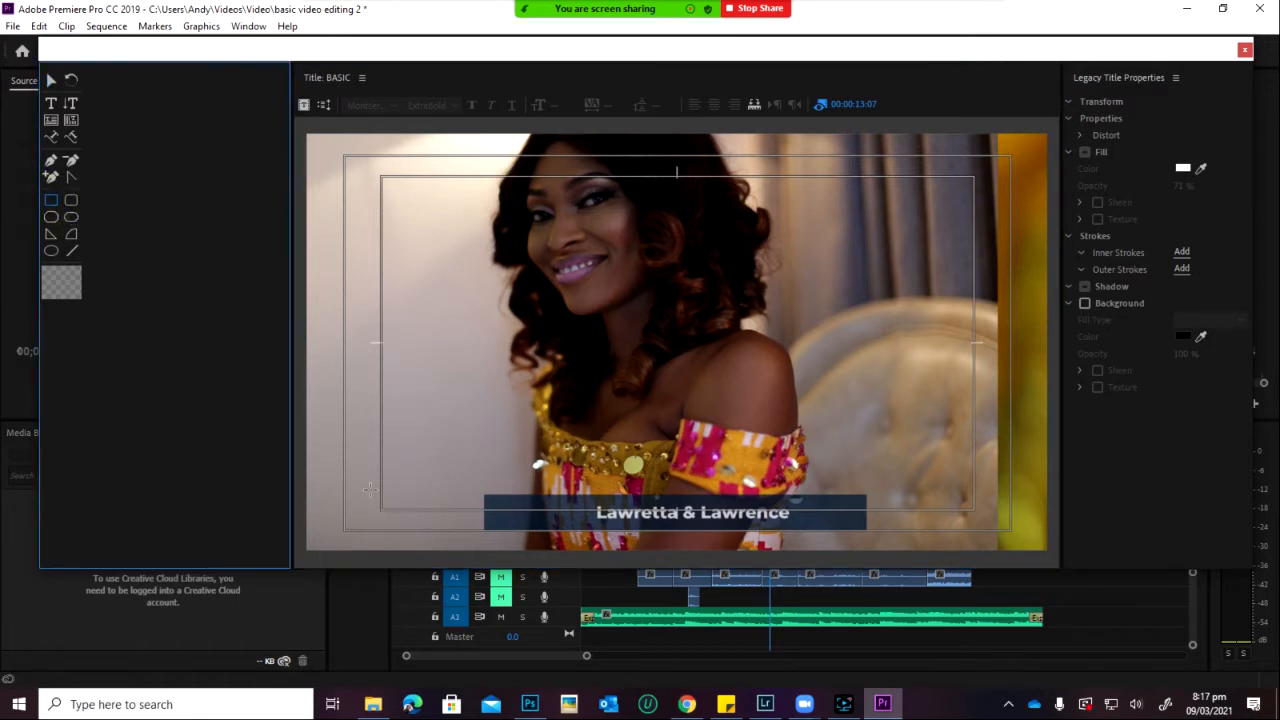
pyautogui.moveTo(414, 493); pyautogui.dragTo(488, 536)
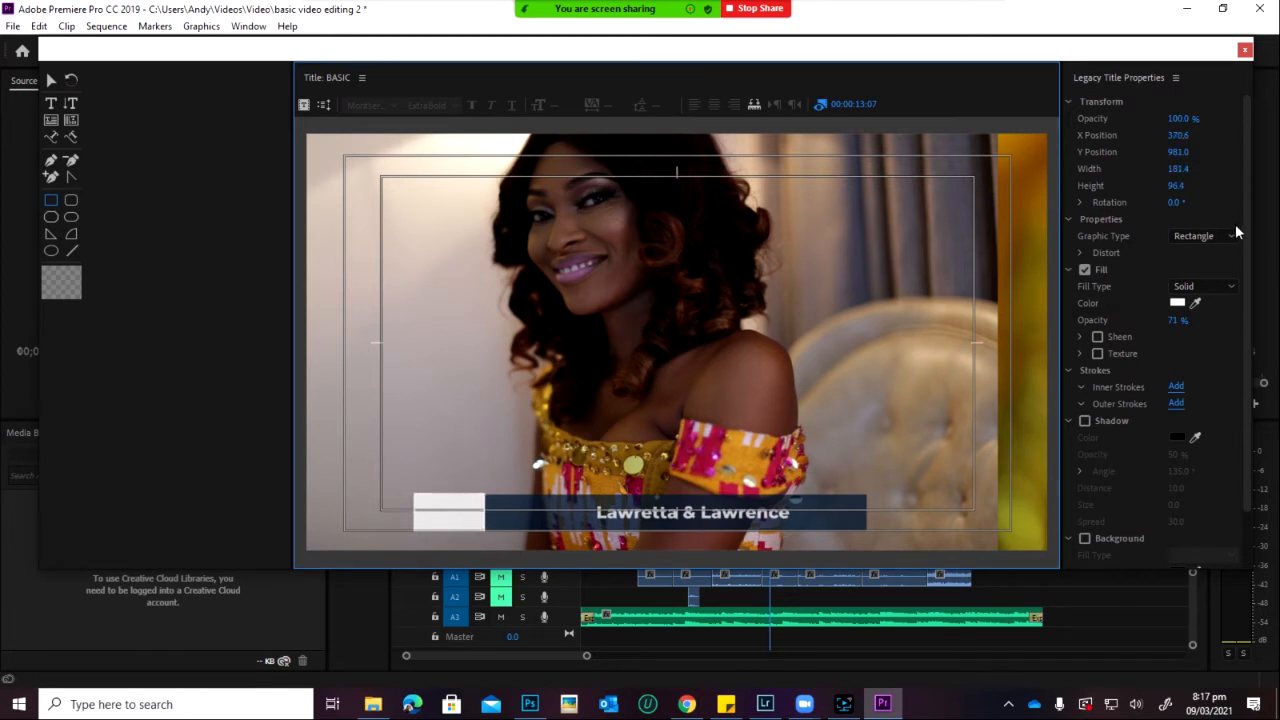
pyautogui.click(1182, 240)
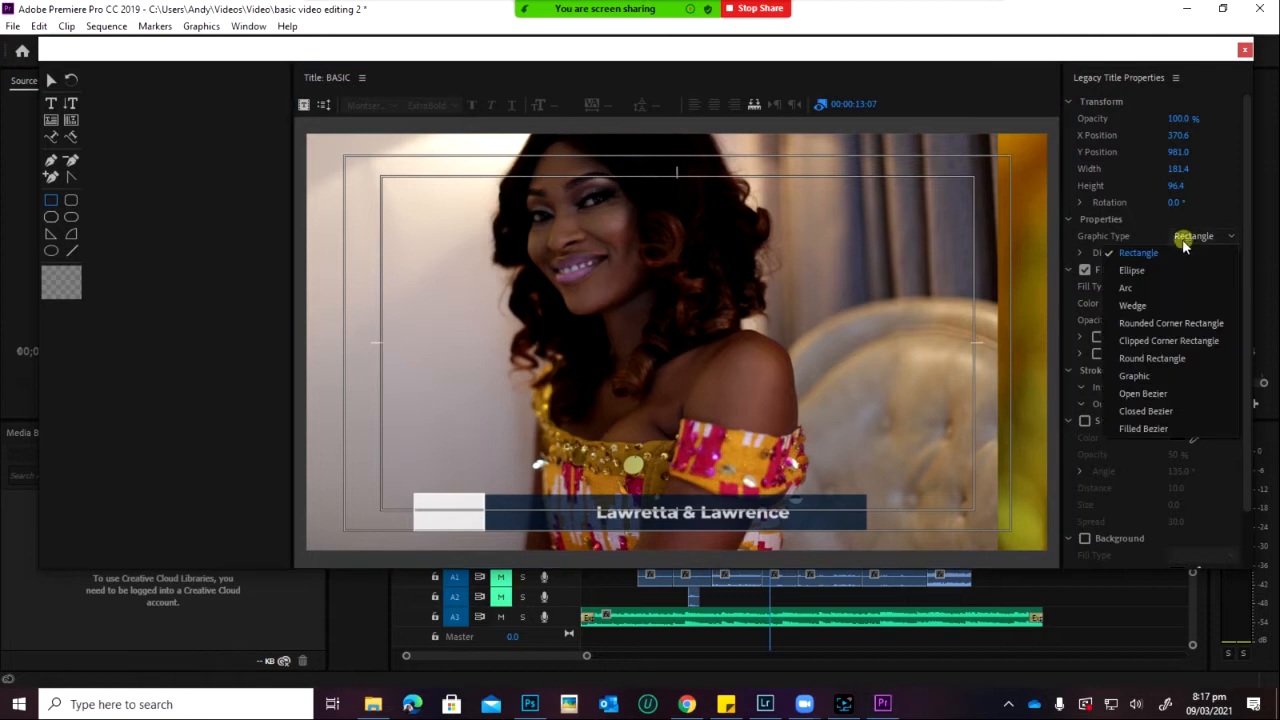
pyautogui.click(1136, 378)
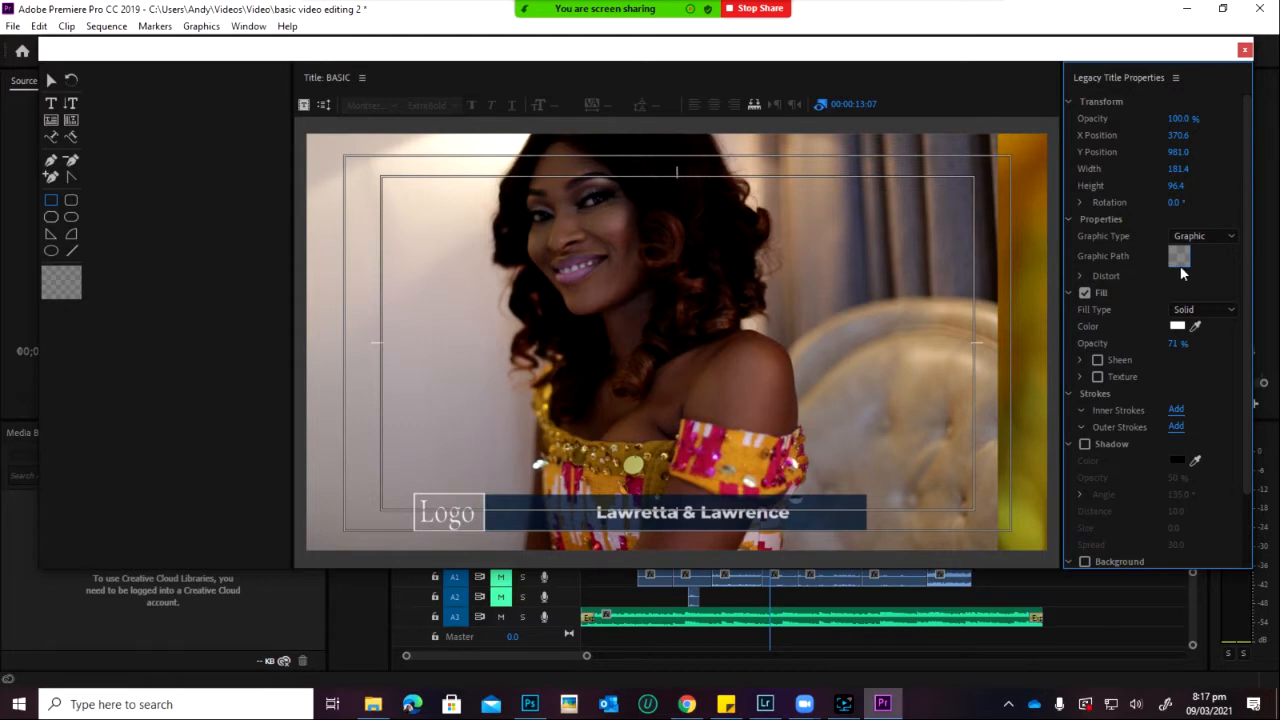
pyautogui.click(1172, 264)
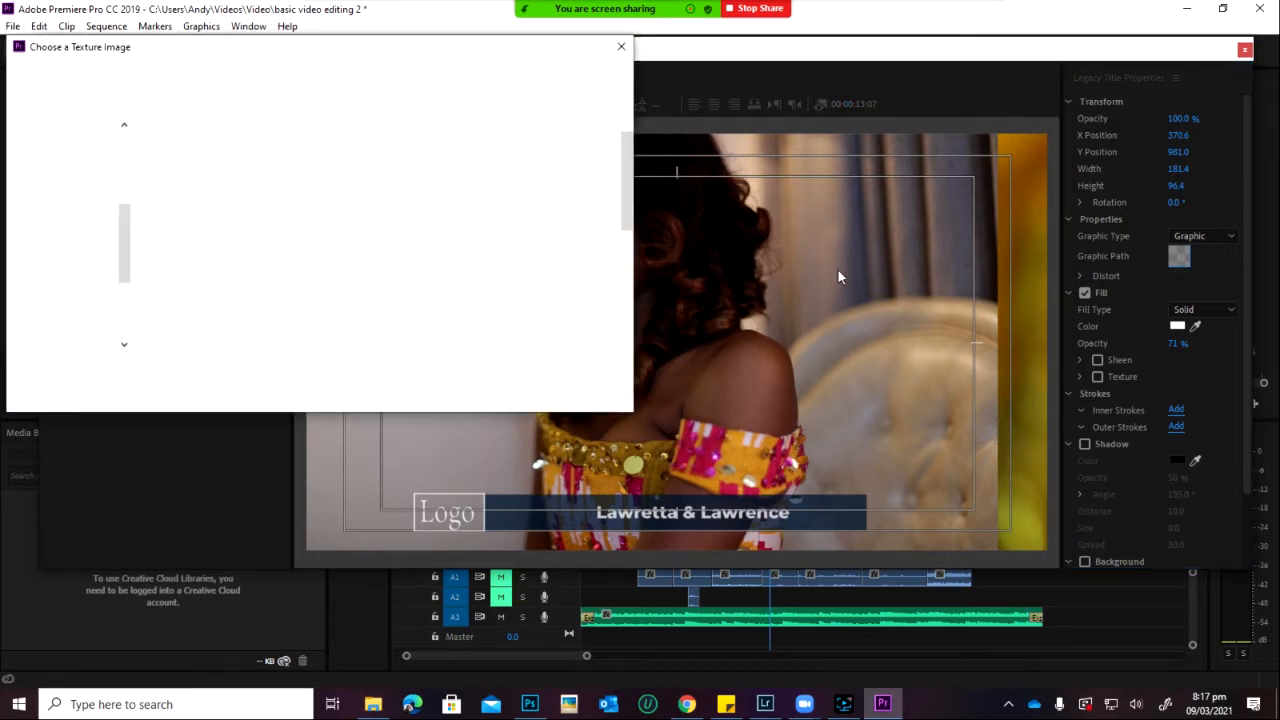
# Step: Load Vendor Logo PNG from Downloads as the logo box's Graphic Path image
pyautogui.click(87, 272)
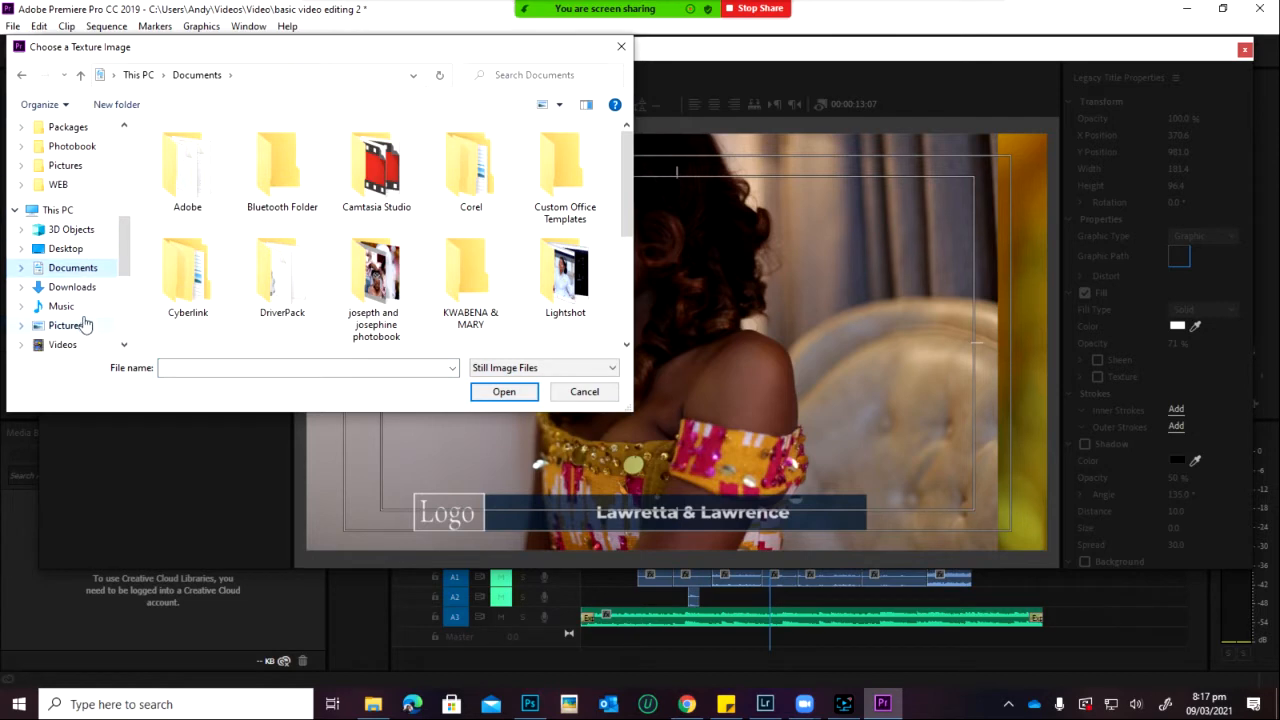
pyautogui.click(74, 287)
pyautogui.scroll(-10, 505, 268)
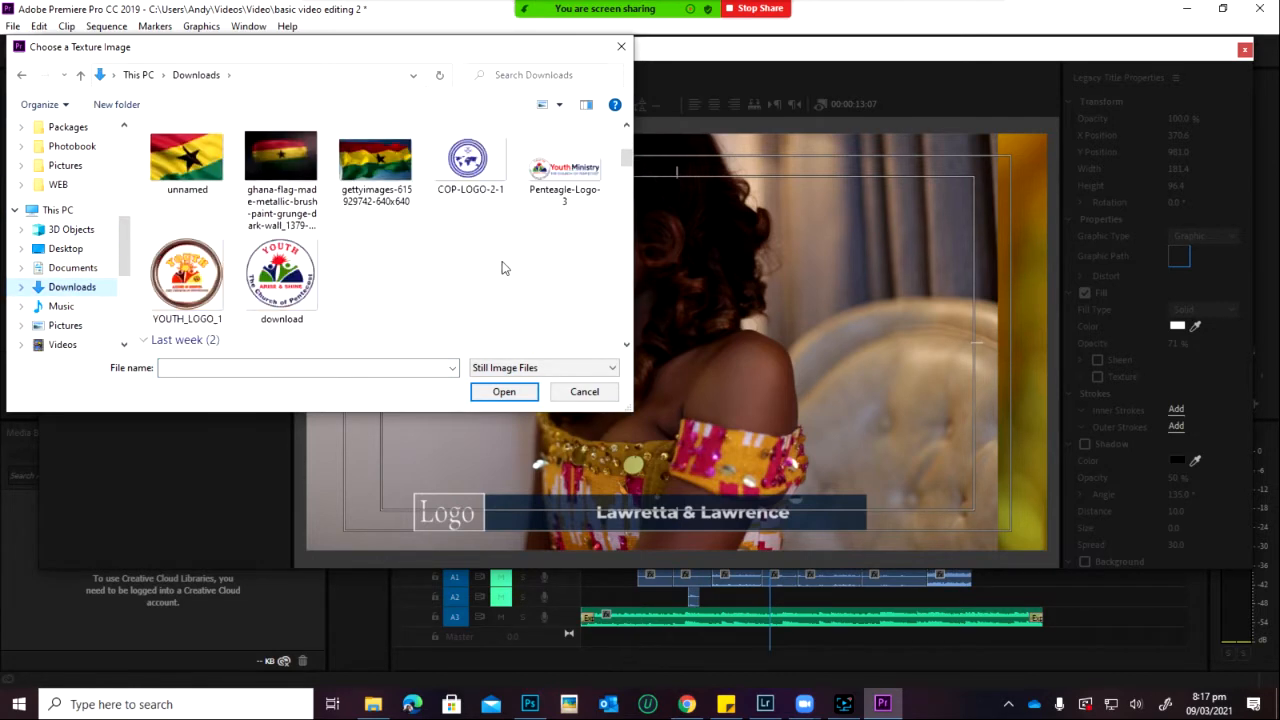
pyautogui.scroll(-5, 505, 272)
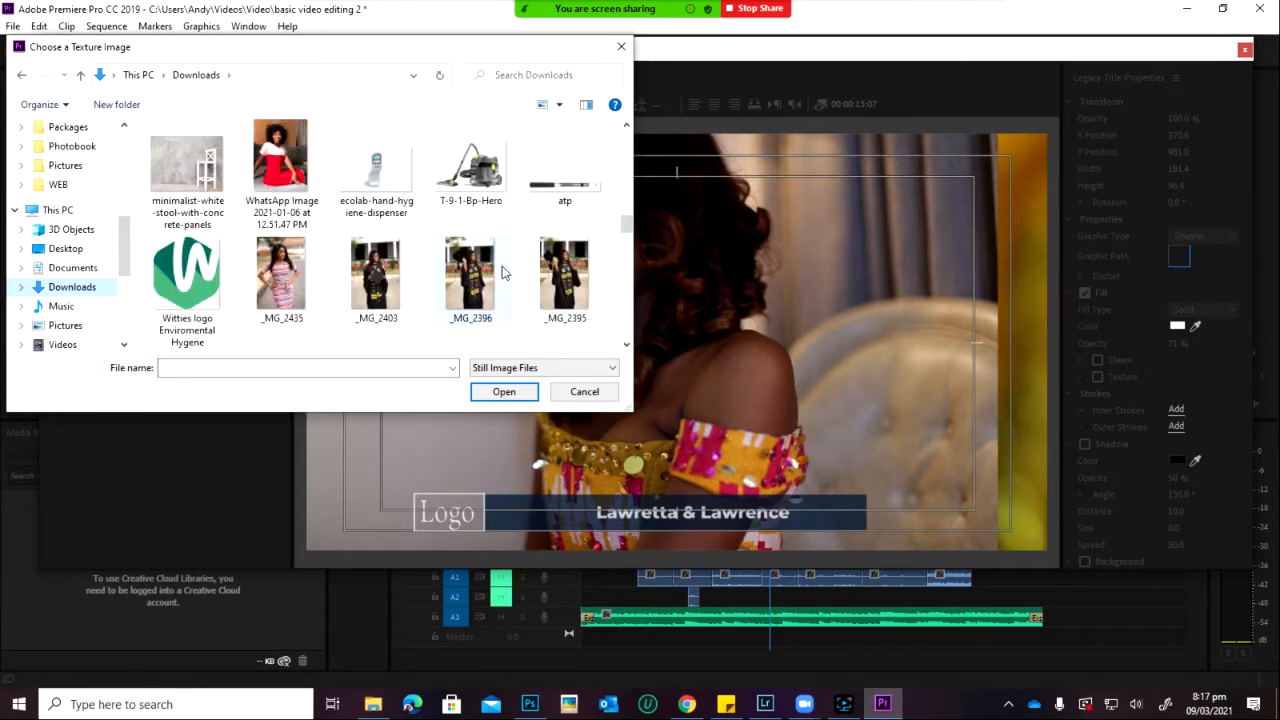
pyautogui.scroll(-10, 505, 272)
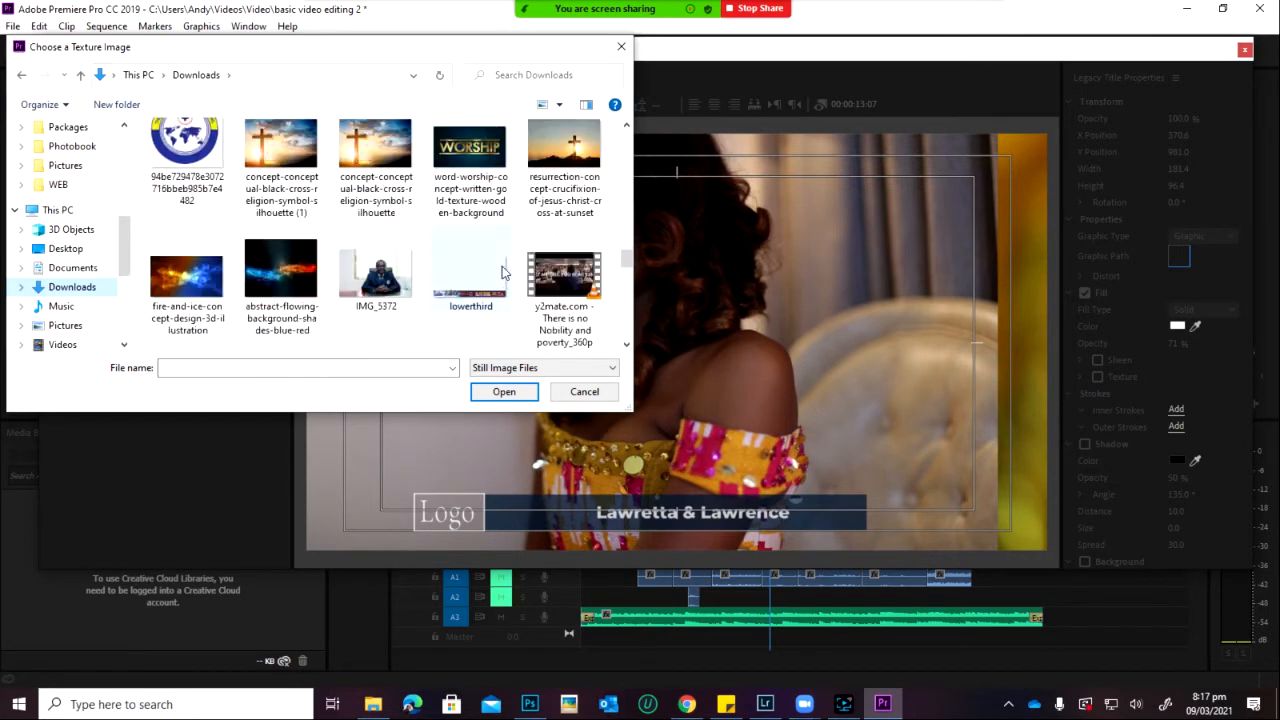
pyautogui.scroll(-10, 505, 272)
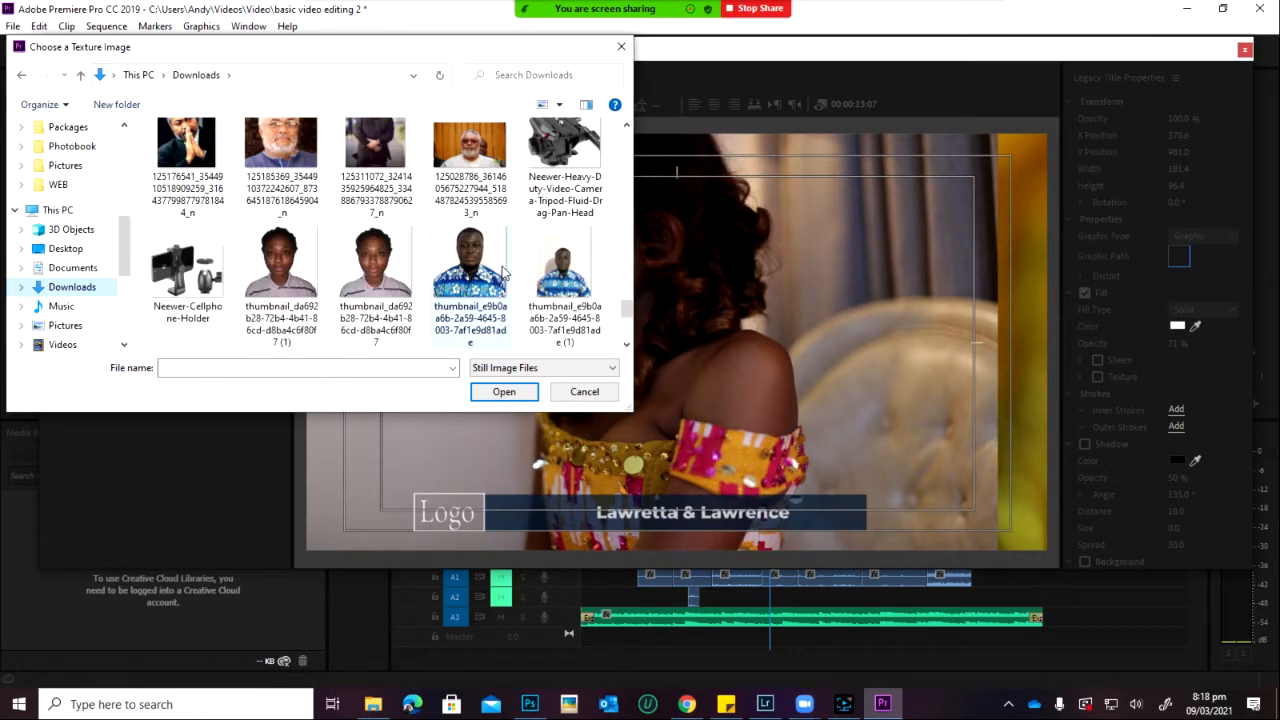
pyautogui.scroll(10, 505, 272)
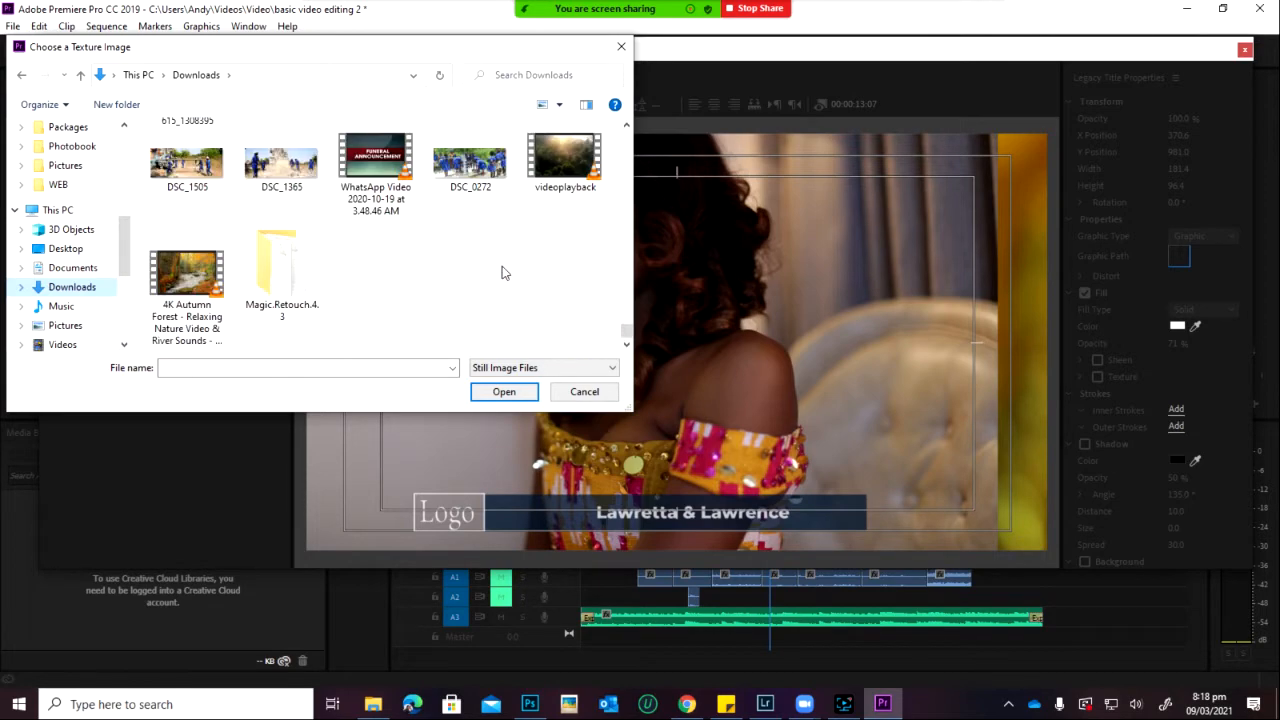
pyautogui.scroll(10, 505, 272)
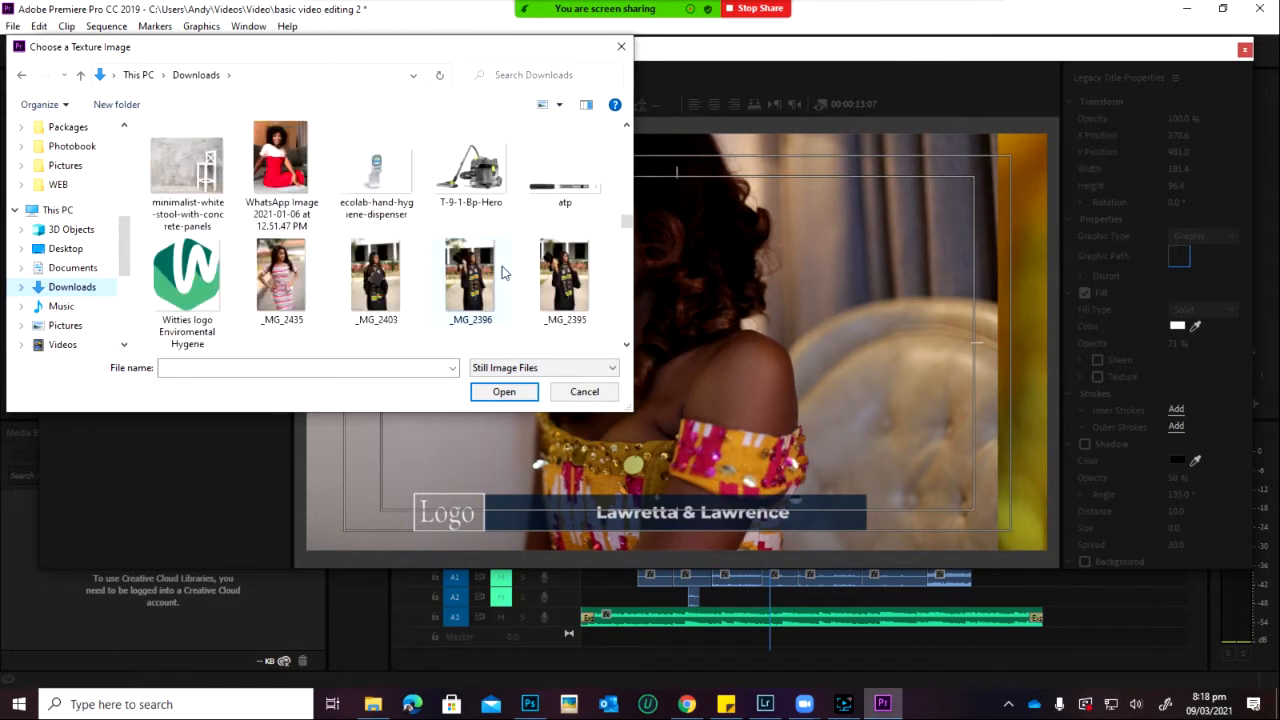
pyautogui.scroll(2, 505, 272)
pyautogui.scroll(-6, 505, 272)
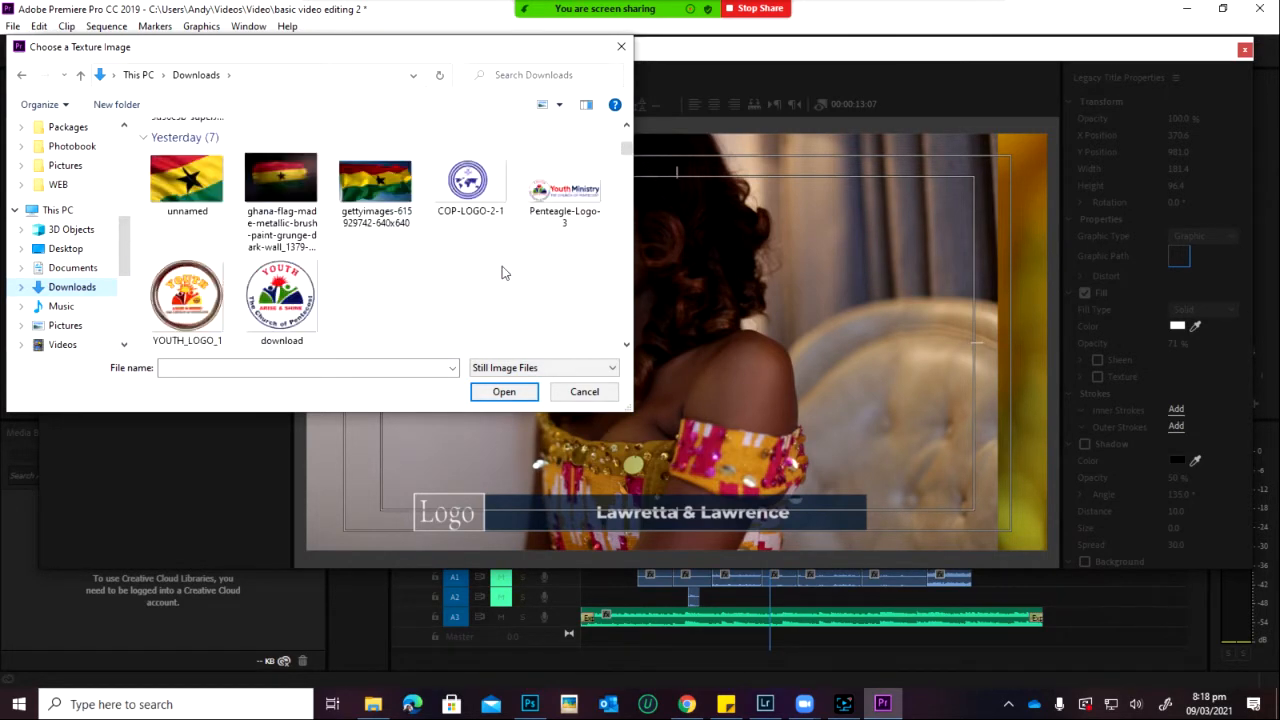
pyautogui.click(187, 158)
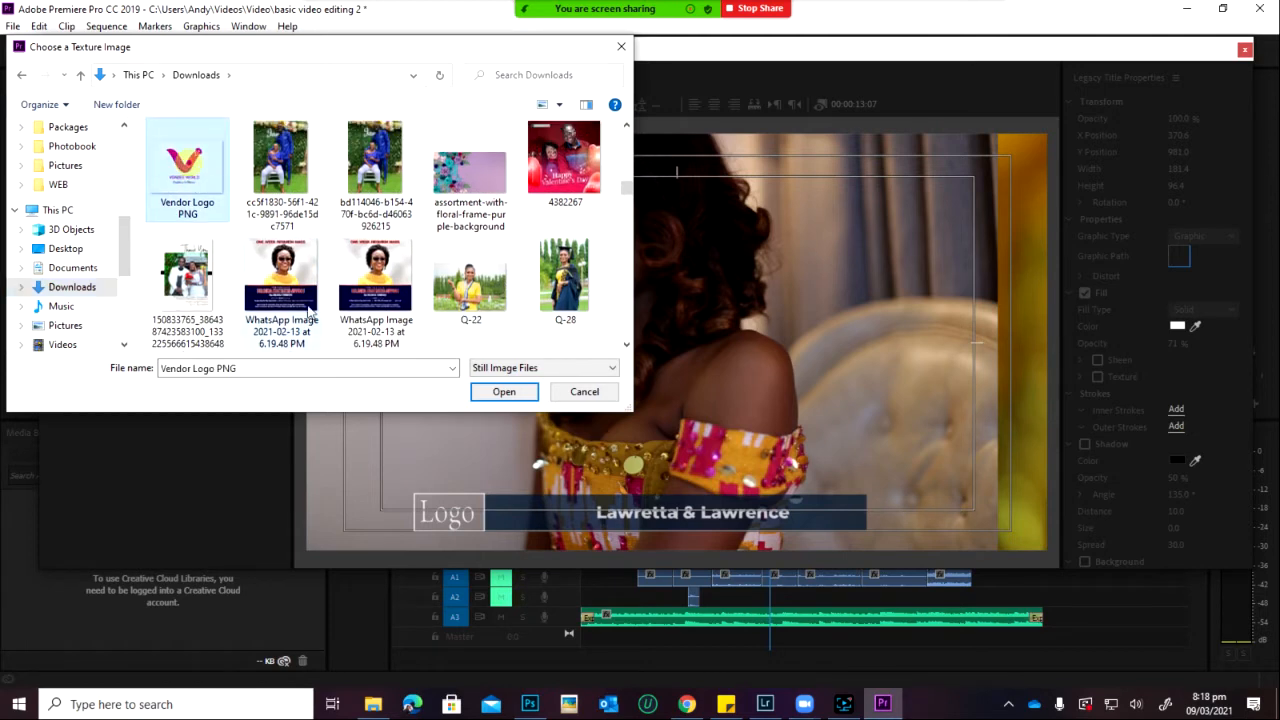
pyautogui.click(490, 391)
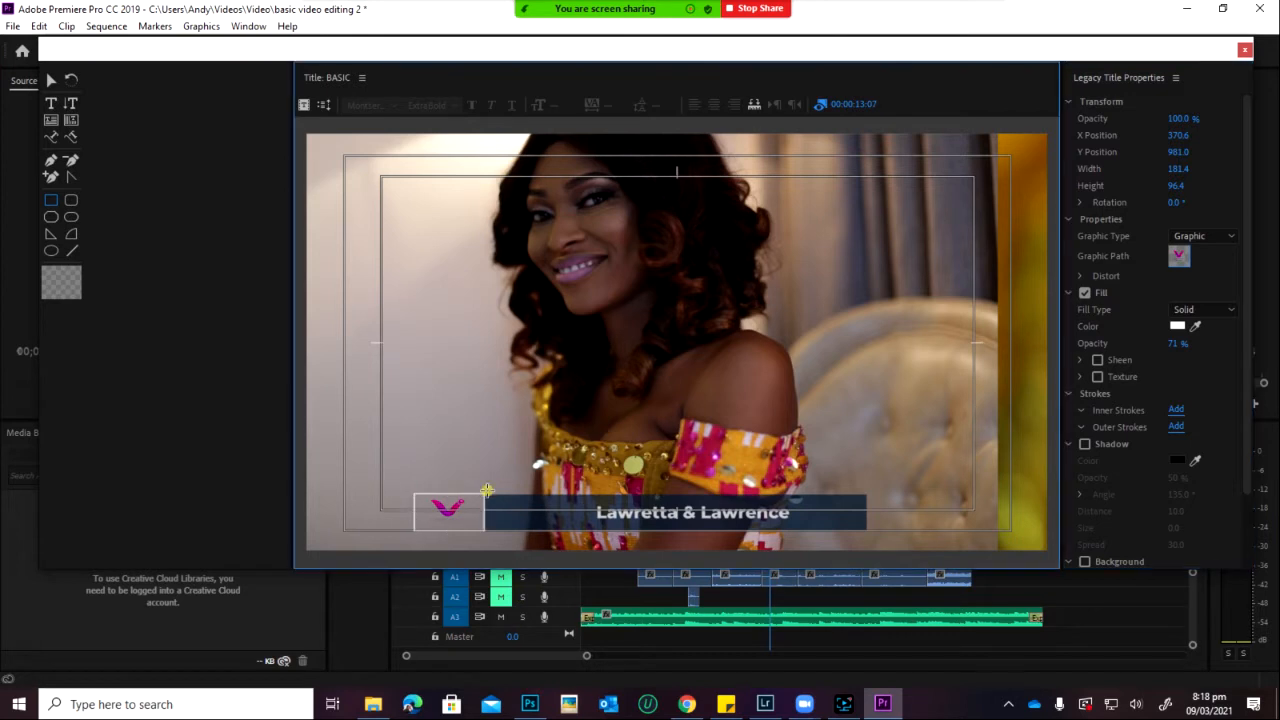
# Step: Undo the stray rectangle, then select and enlarge the logo in the title
pyautogui.moveTo(485, 490); pyautogui.dragTo(495, 497)
pyautogui.hotkey('ctrl', 'z')
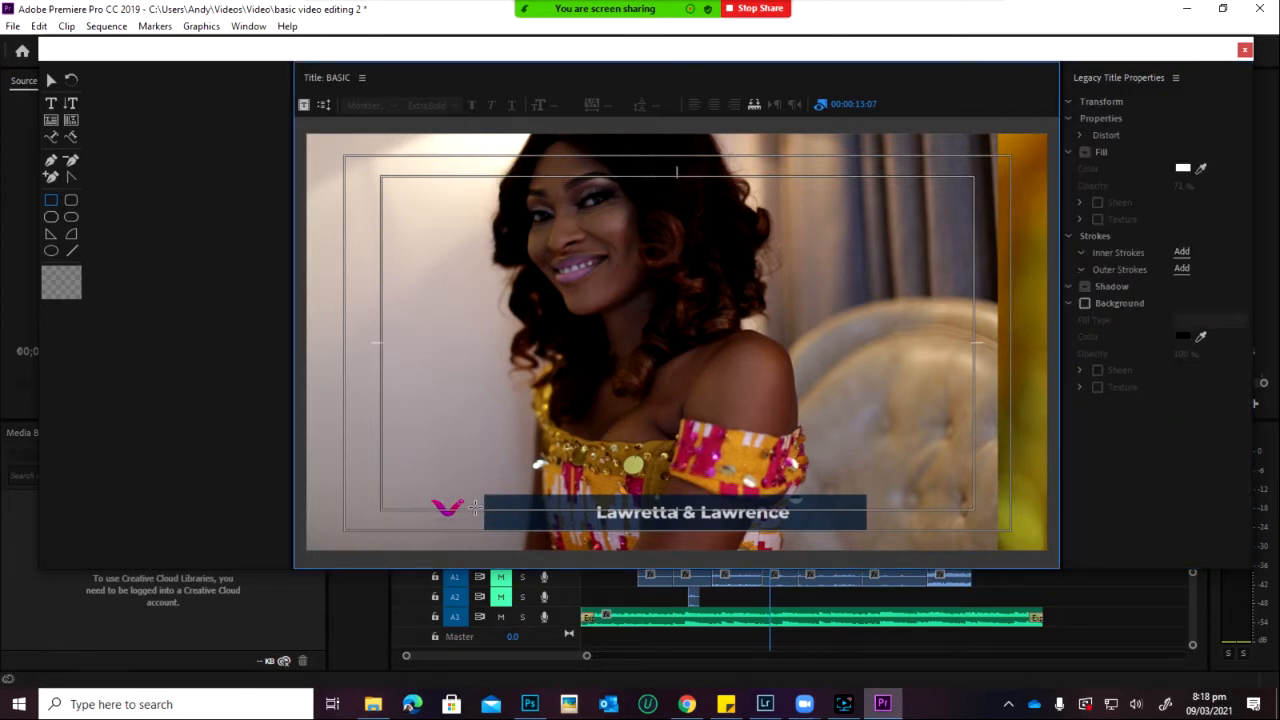
pyautogui.click(51, 80)
pyautogui.click(478, 527)
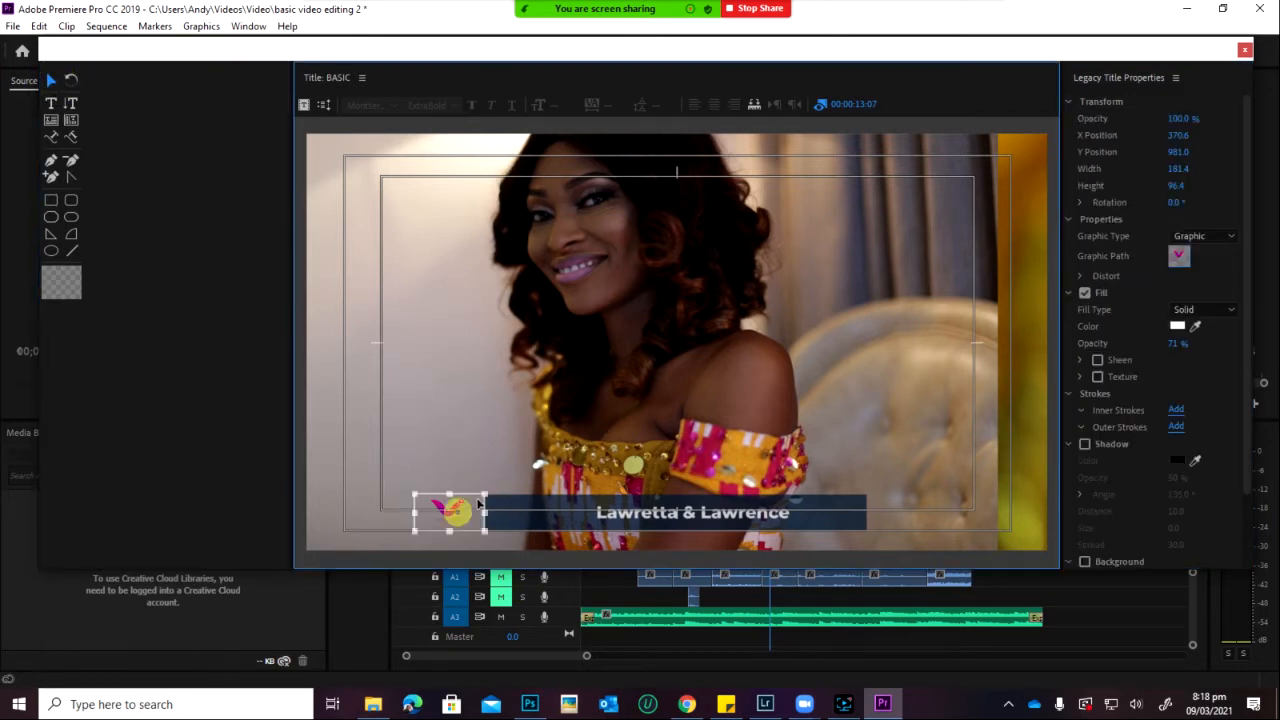
pyautogui.moveTo(486, 492); pyautogui.dragTo(451, 508)
# Step: Delete the logo from the BASIC title, leaving the name bar, and close the title editor
pyautogui.click(536, 445)
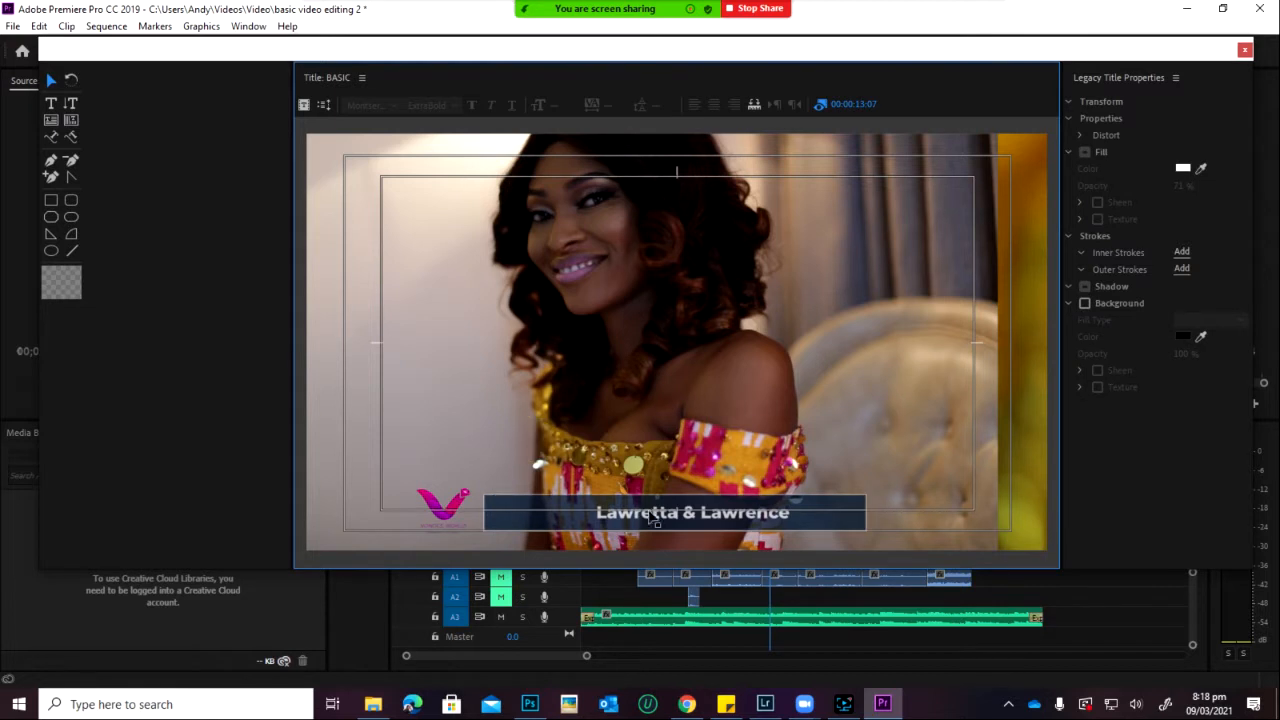
pyautogui.click(467, 497)
pyautogui.press('Delete')
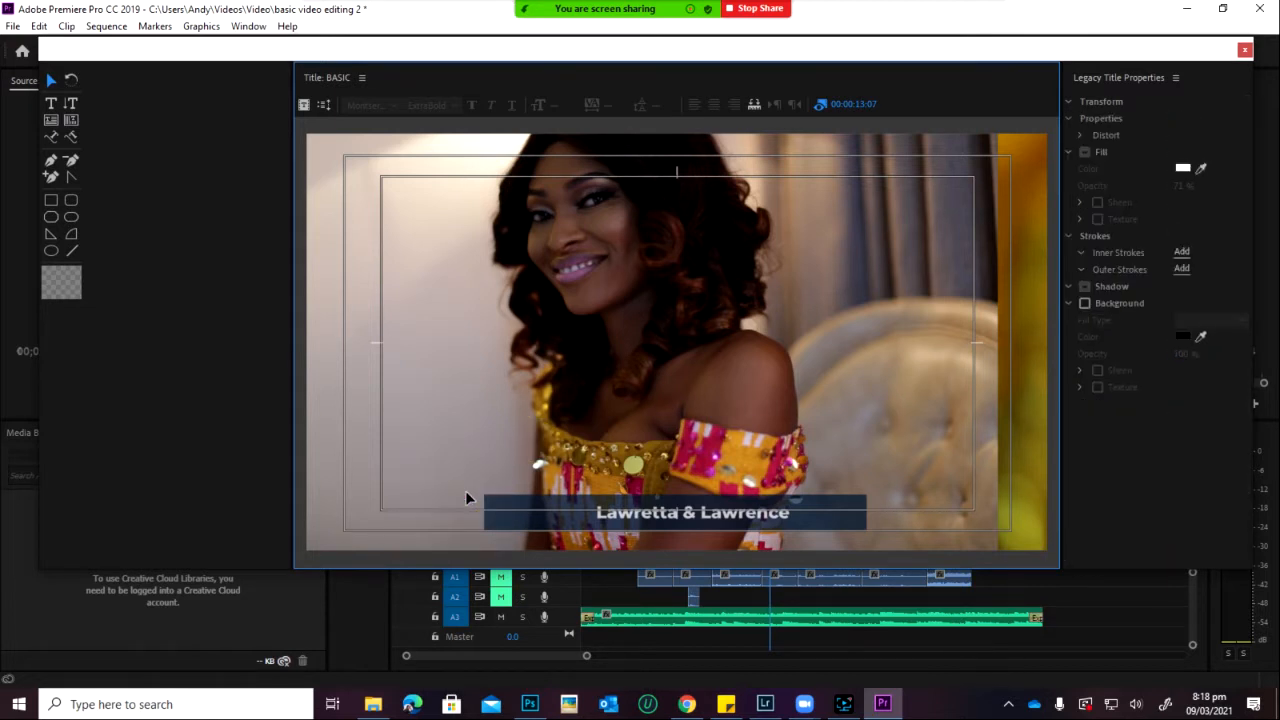
pyautogui.click(1244, 51)
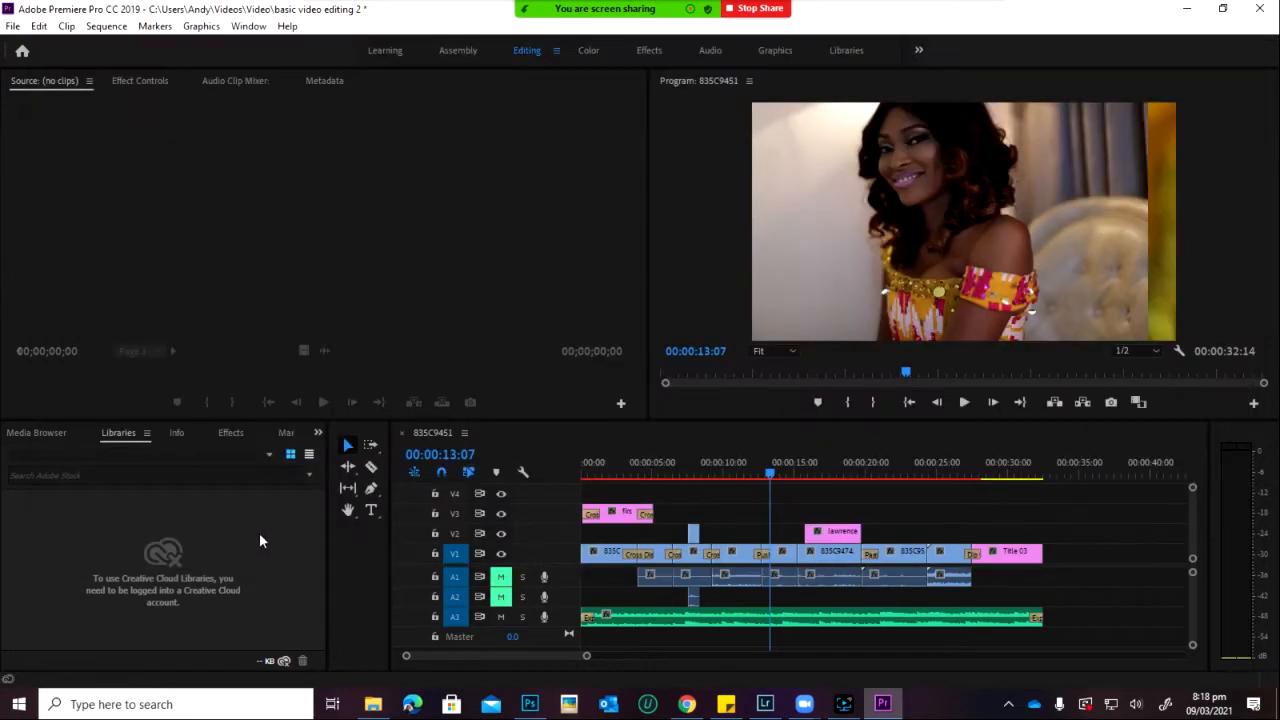
# Step: Browse the Project panel bins and open the Trailer bin
pyautogui.scroll(-4, 36, 432)
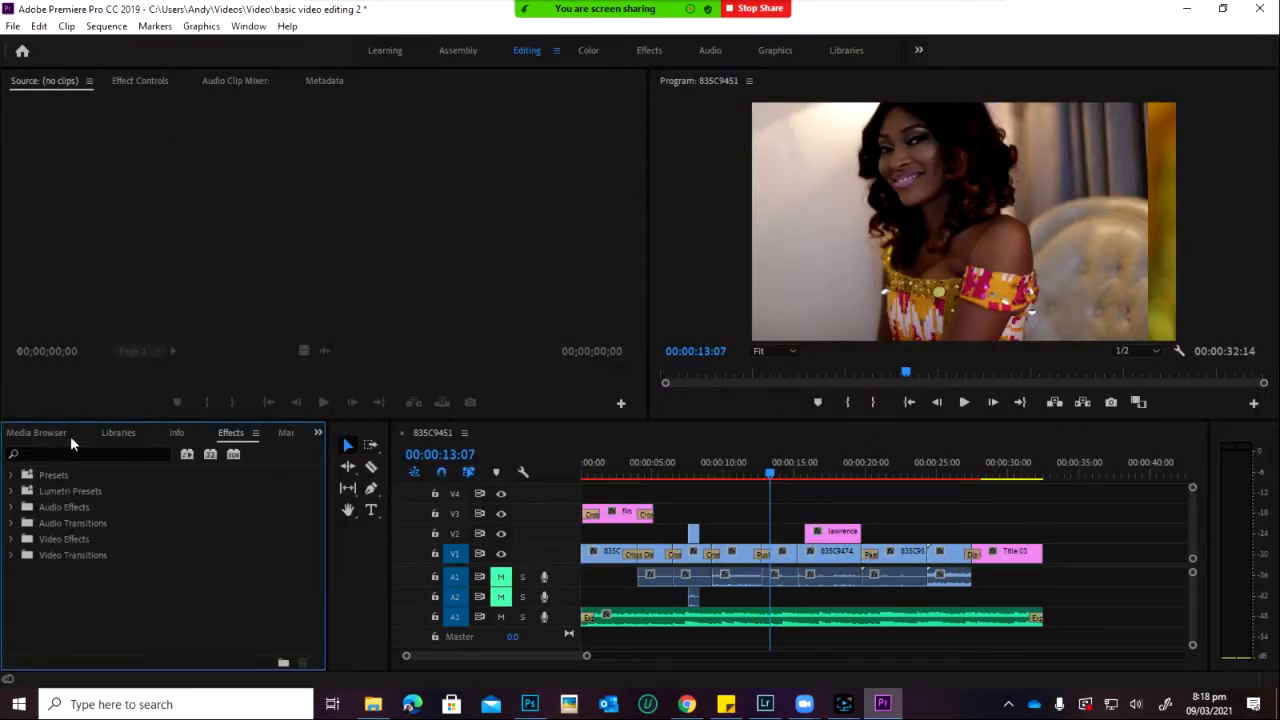
pyautogui.scroll(5, 49, 436)
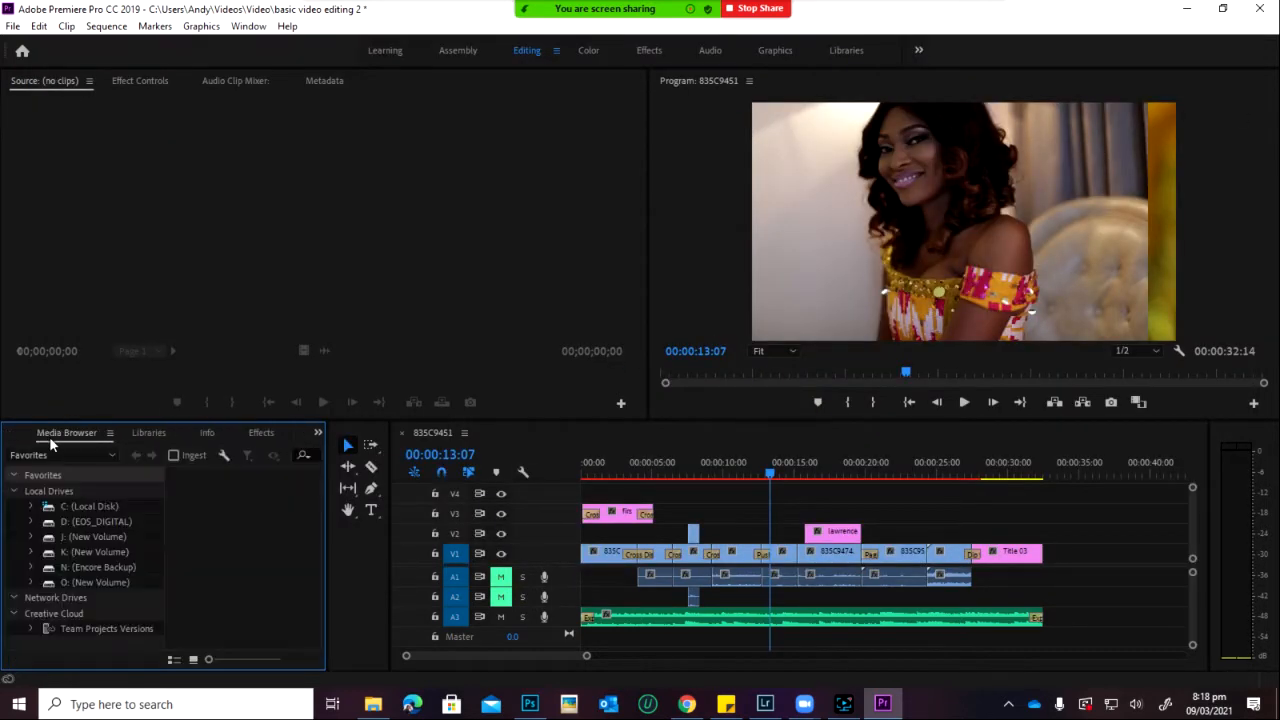
pyautogui.scroll(1, 49, 436)
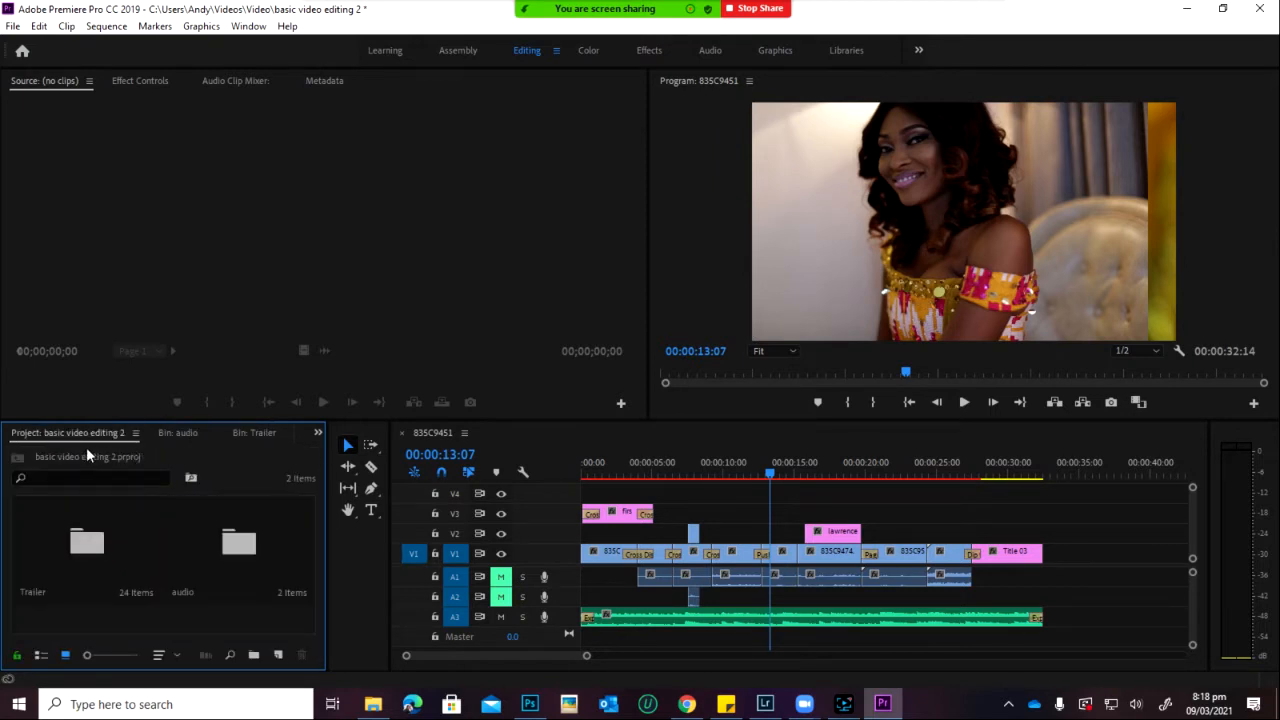
pyautogui.click(260, 539)
pyautogui.doubleClick(238, 545)
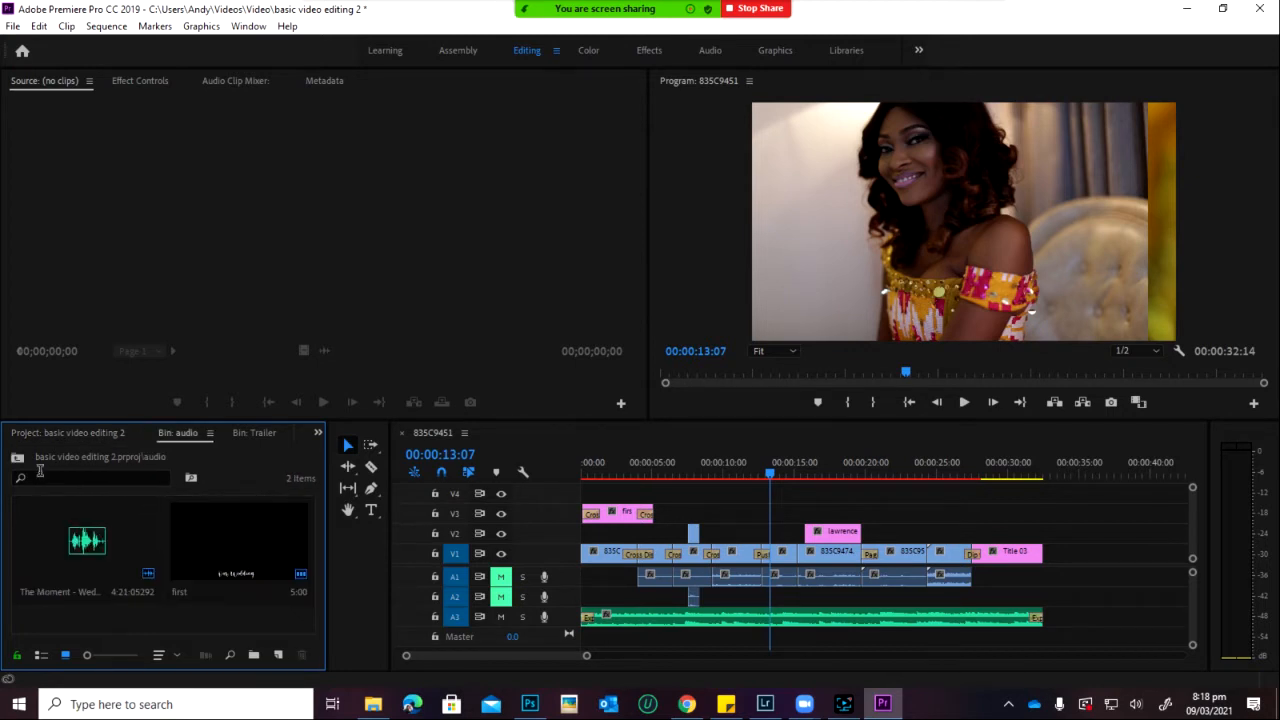
pyautogui.click(110, 433)
pyautogui.doubleClick(100, 543)
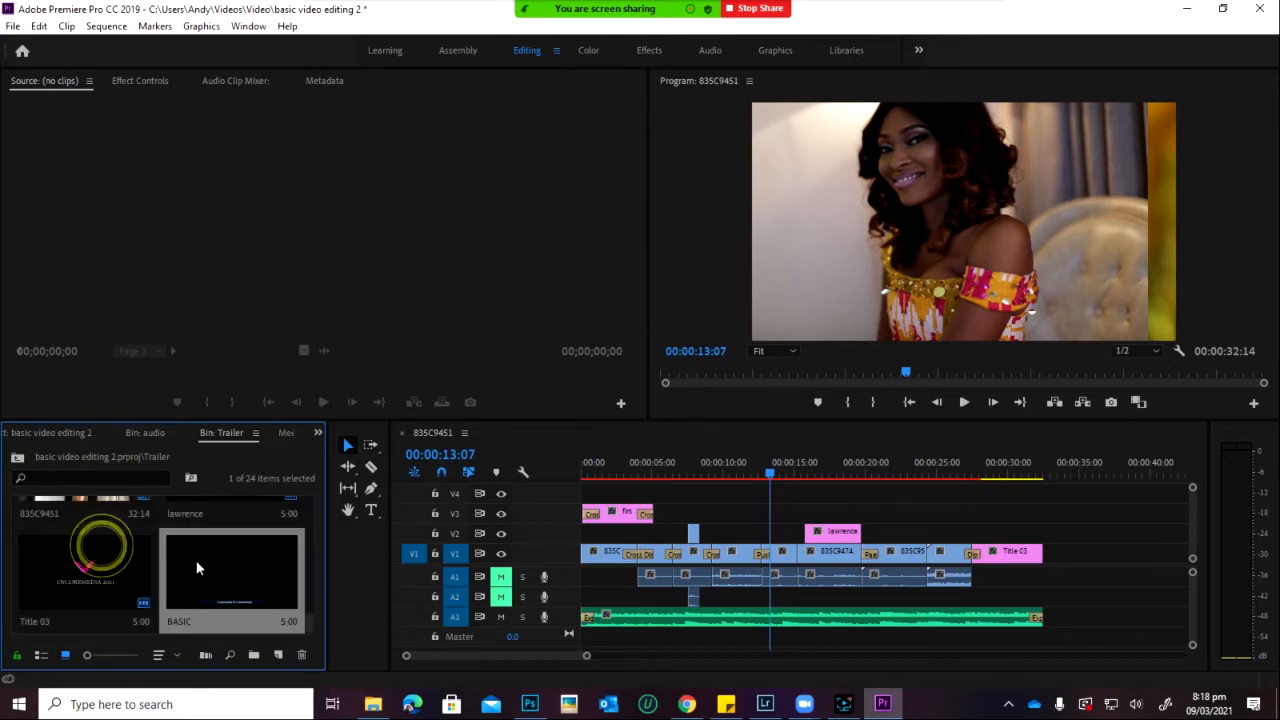
# Step: Drag the BASIC title onto track V2 around 00:00:20
pyautogui.click(233, 581)
pyautogui.click(245, 588)
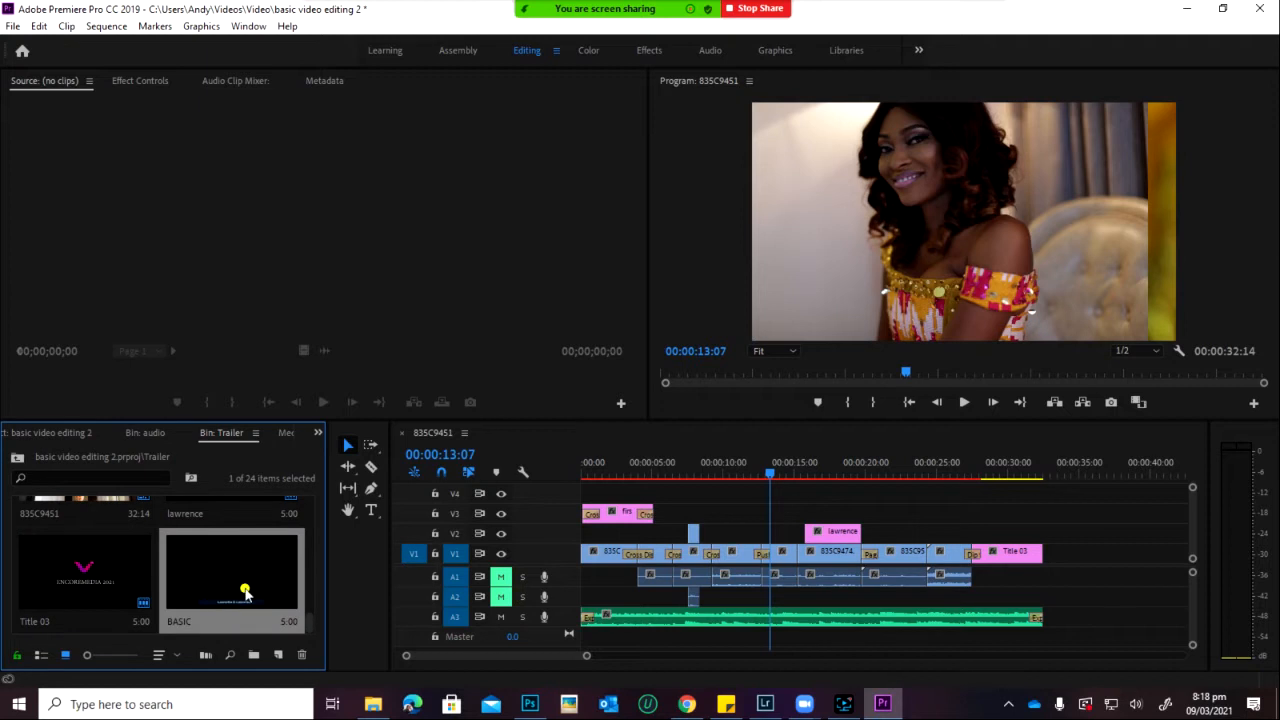
pyautogui.moveTo(790, 540); pyautogui.dragTo(913, 467)
pyautogui.click(913, 465)
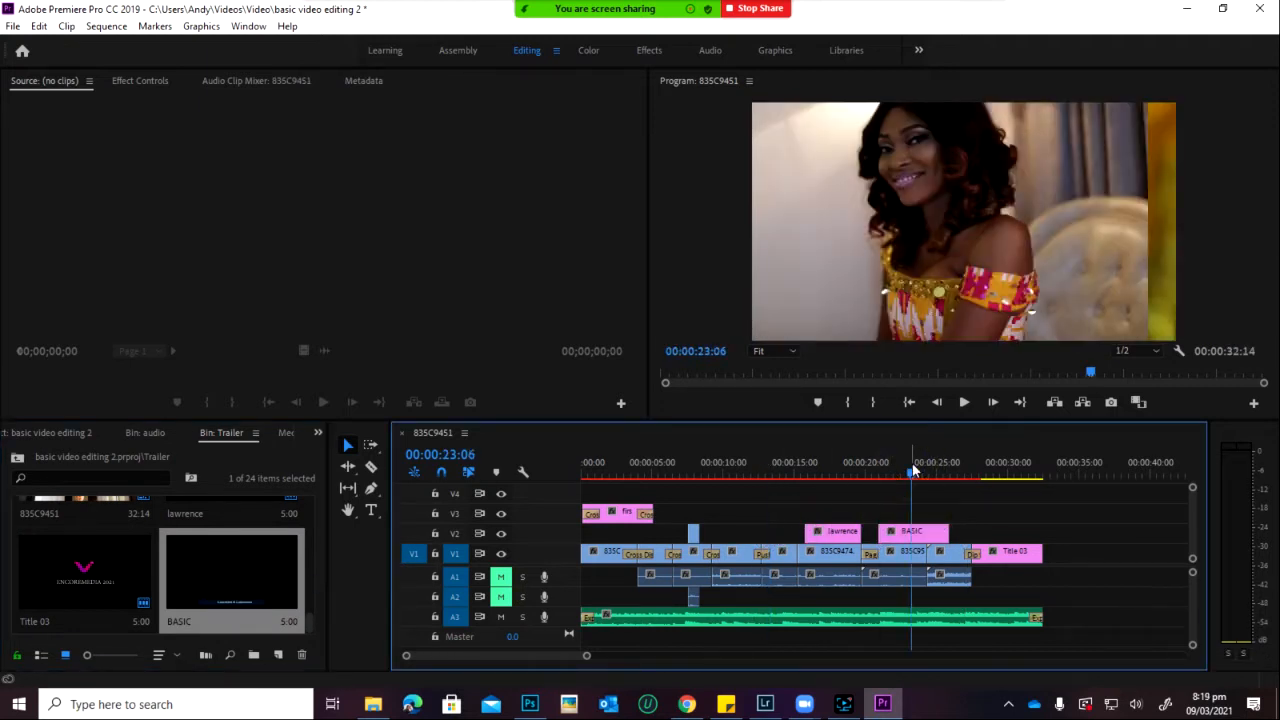
pyautogui.click(911, 538)
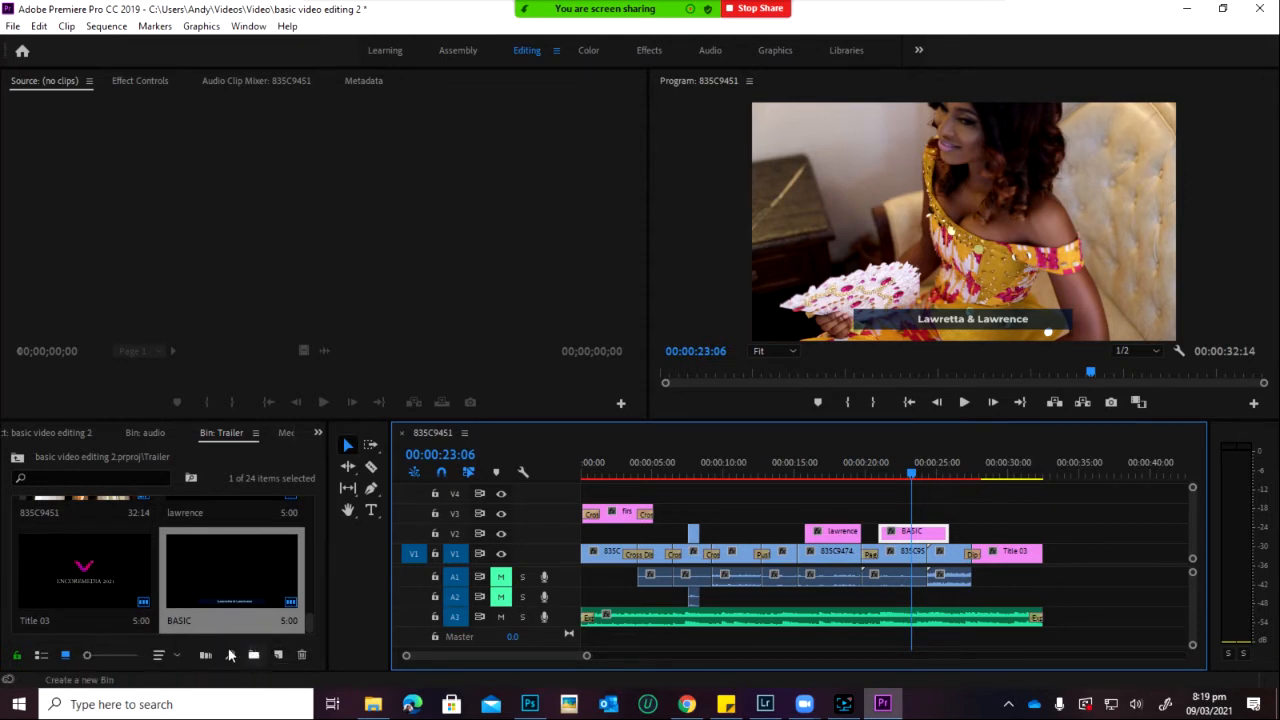
pyautogui.click(309, 550)
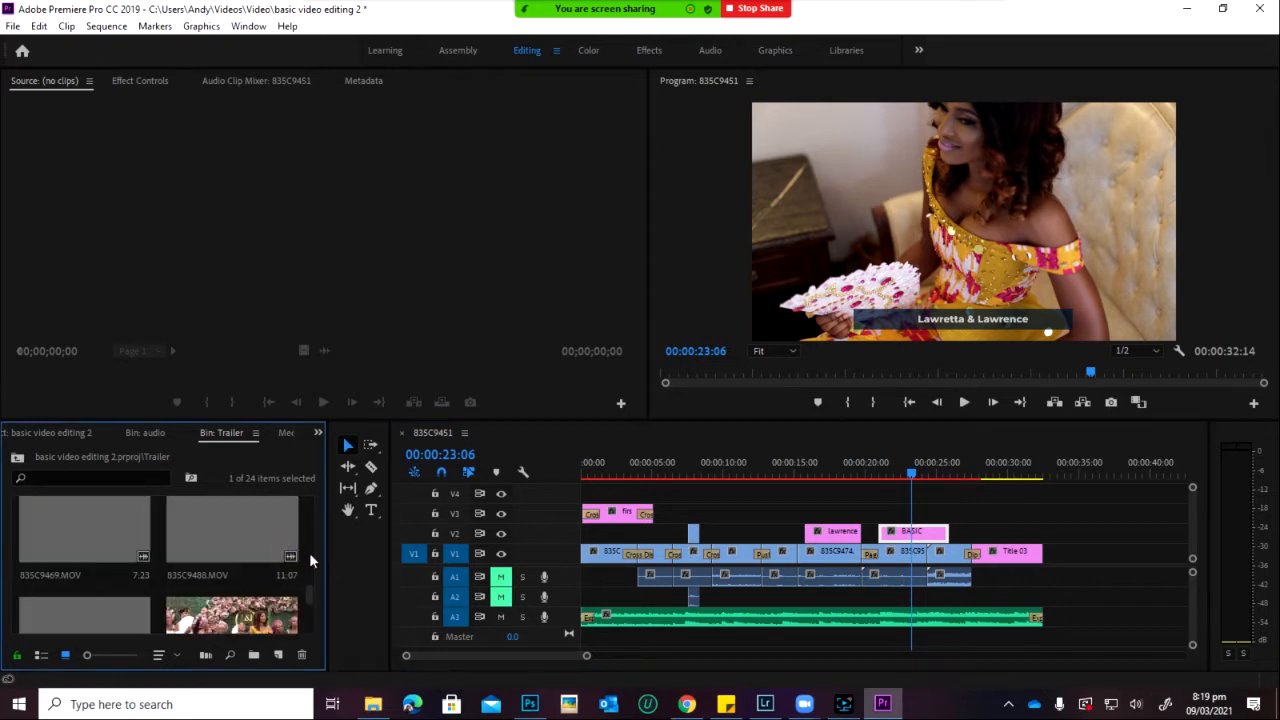
pyautogui.click(50, 432)
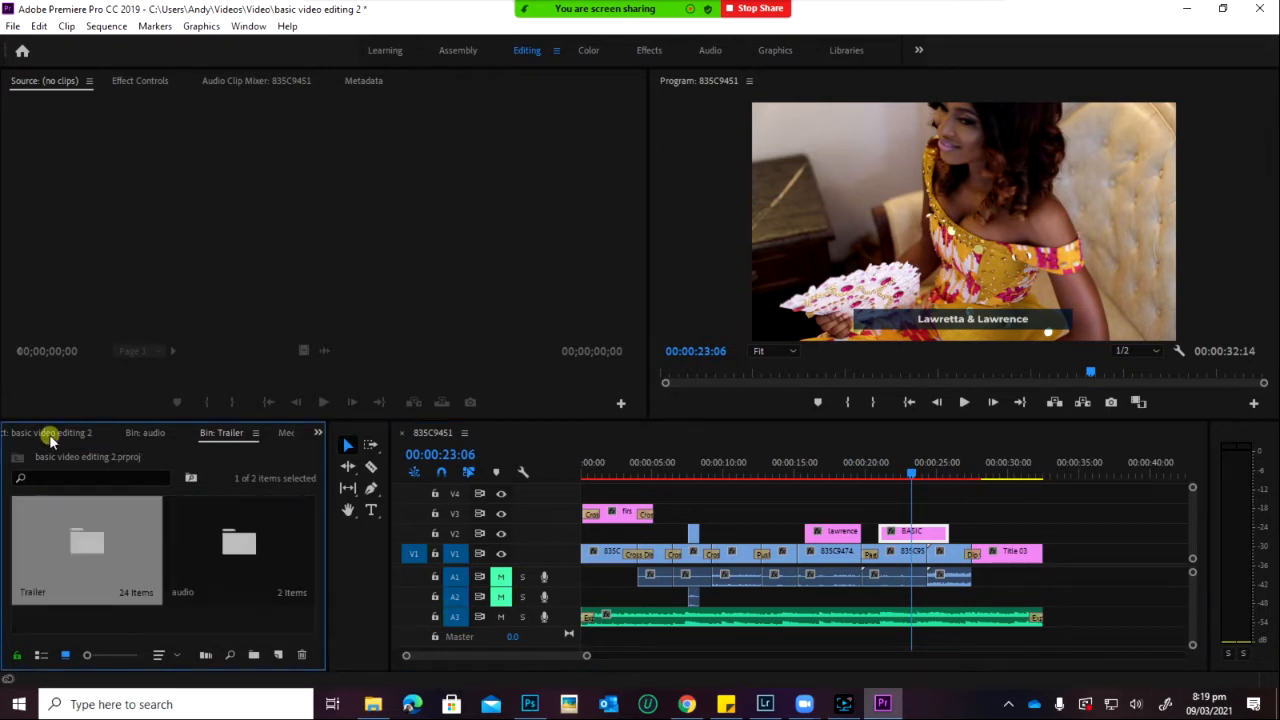
pyautogui.click(195, 618)
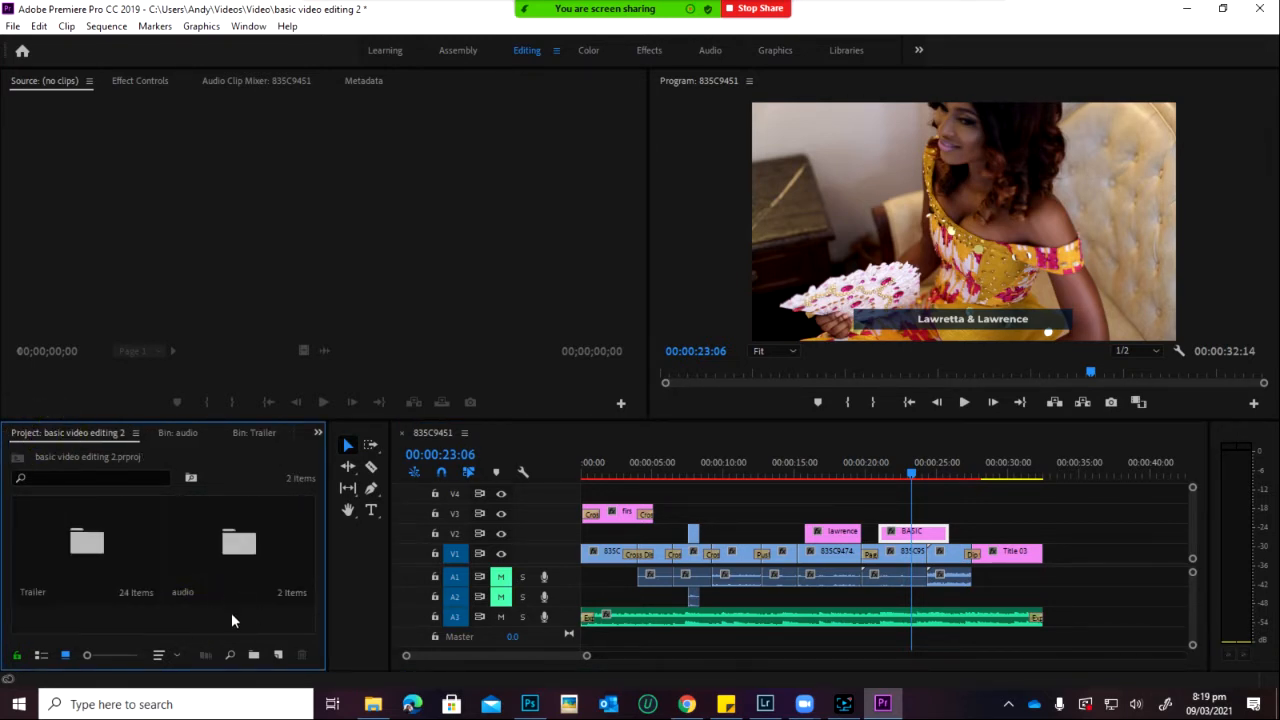
# Step: Import YOUTH_LOGO_1.png from Downloads, place it on track V3 and select it
pyautogui.doubleClick(227, 616)
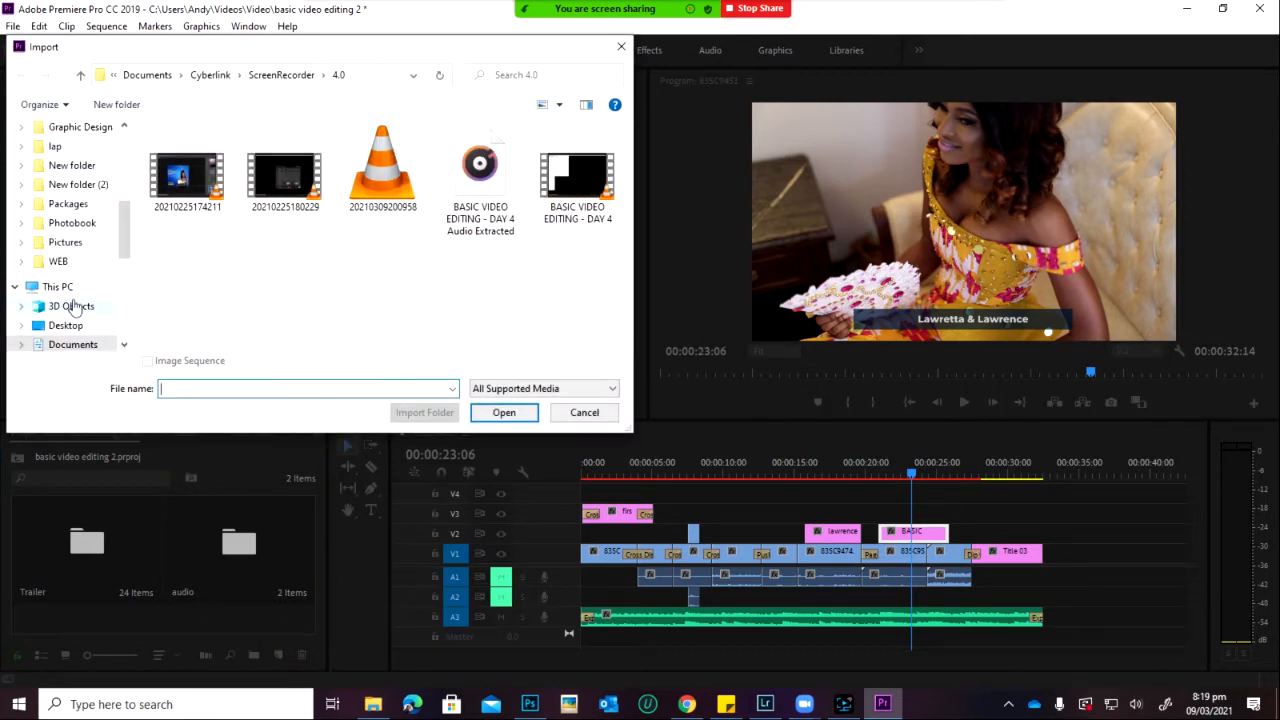
pyautogui.scroll(-2, 85, 295)
pyautogui.click(95, 288)
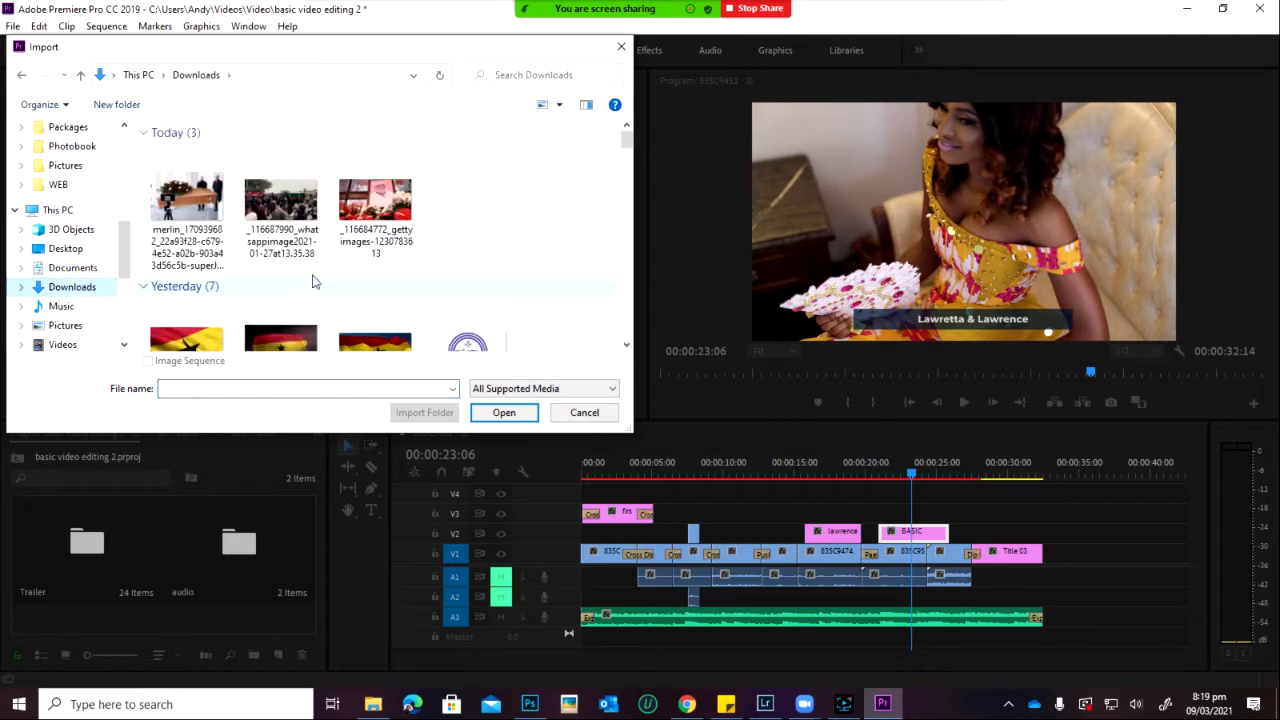
pyautogui.scroll(-2, 314, 277)
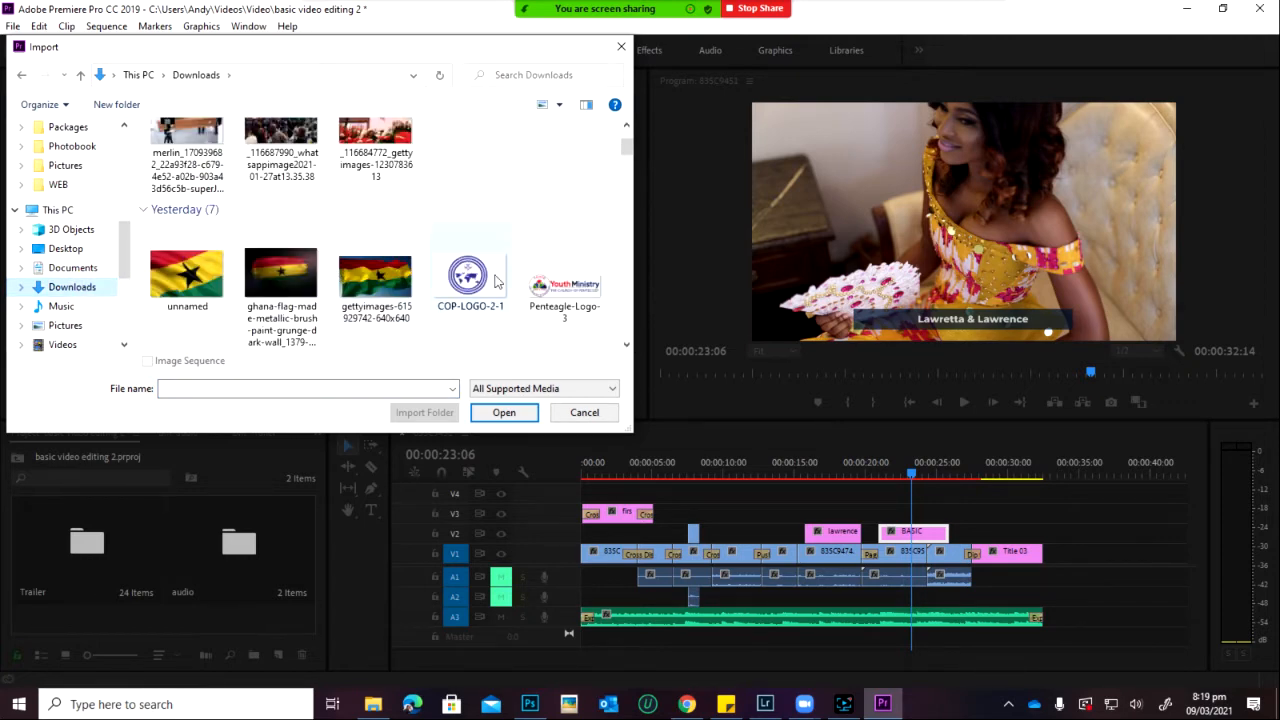
pyautogui.click(564, 288)
pyautogui.scroll(-1, 448, 335)
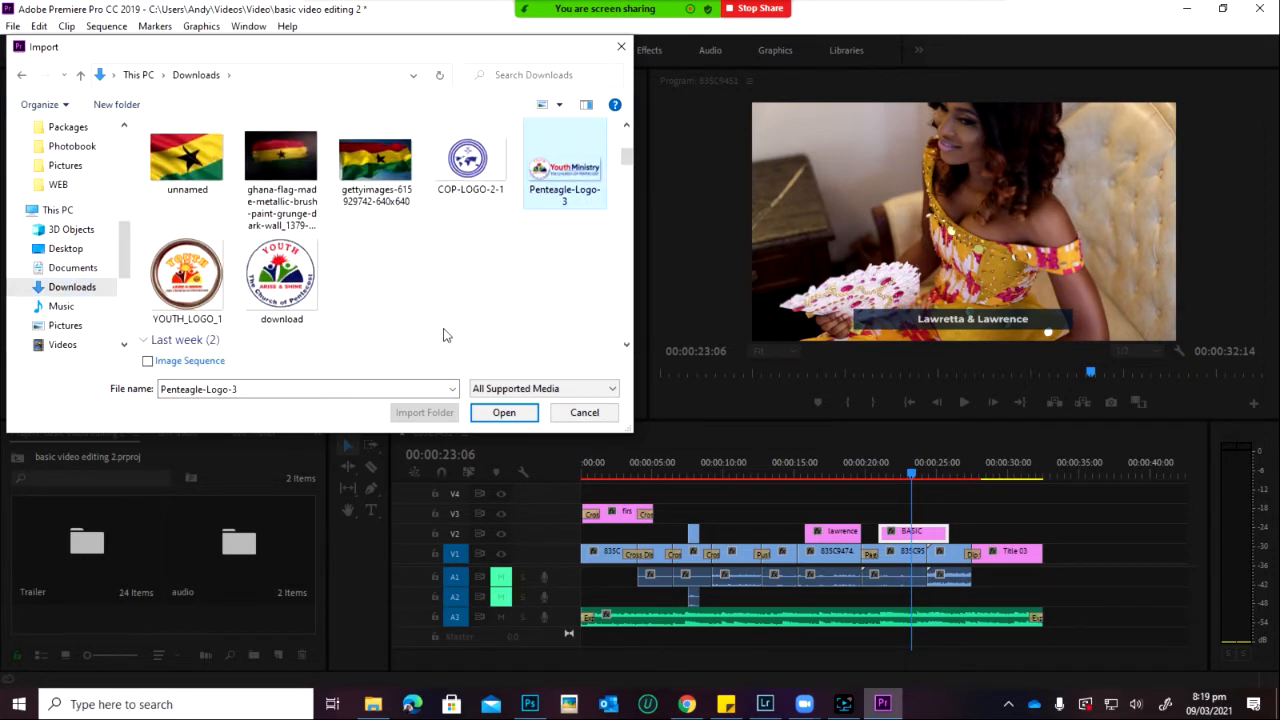
pyautogui.doubleClick(175, 290)
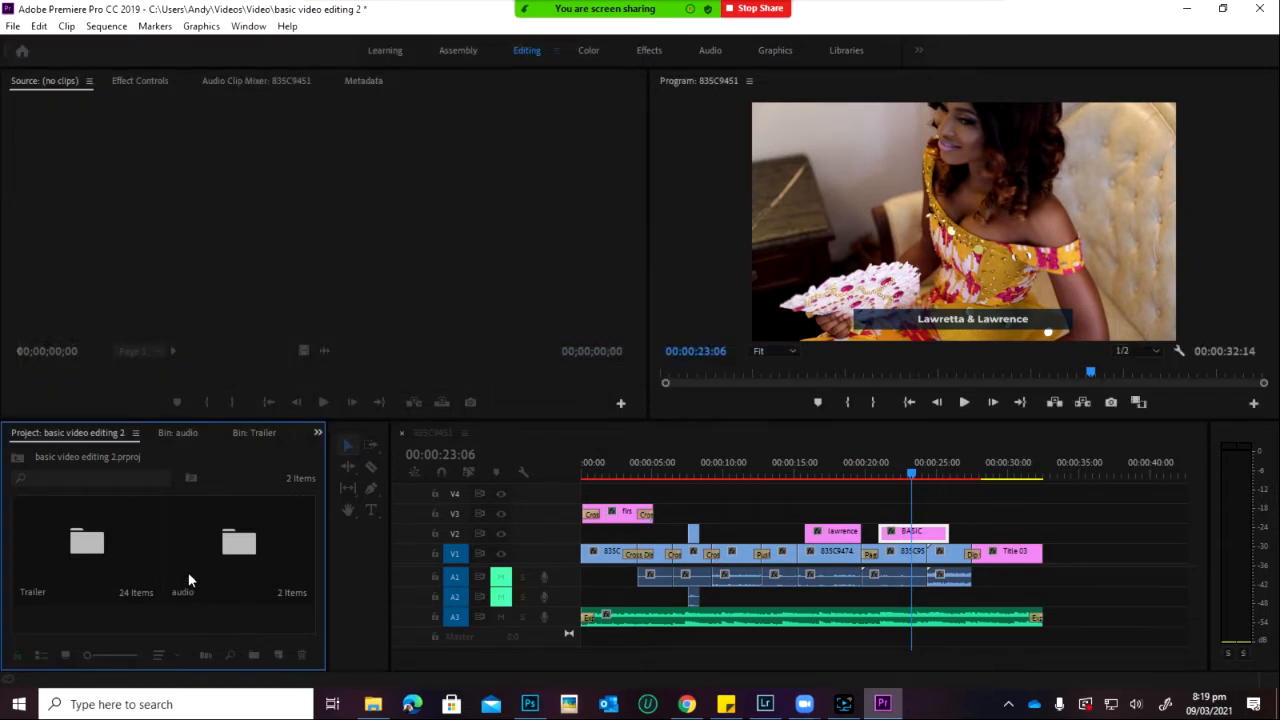
pyautogui.moveTo(128, 569); pyautogui.dragTo(928, 545)
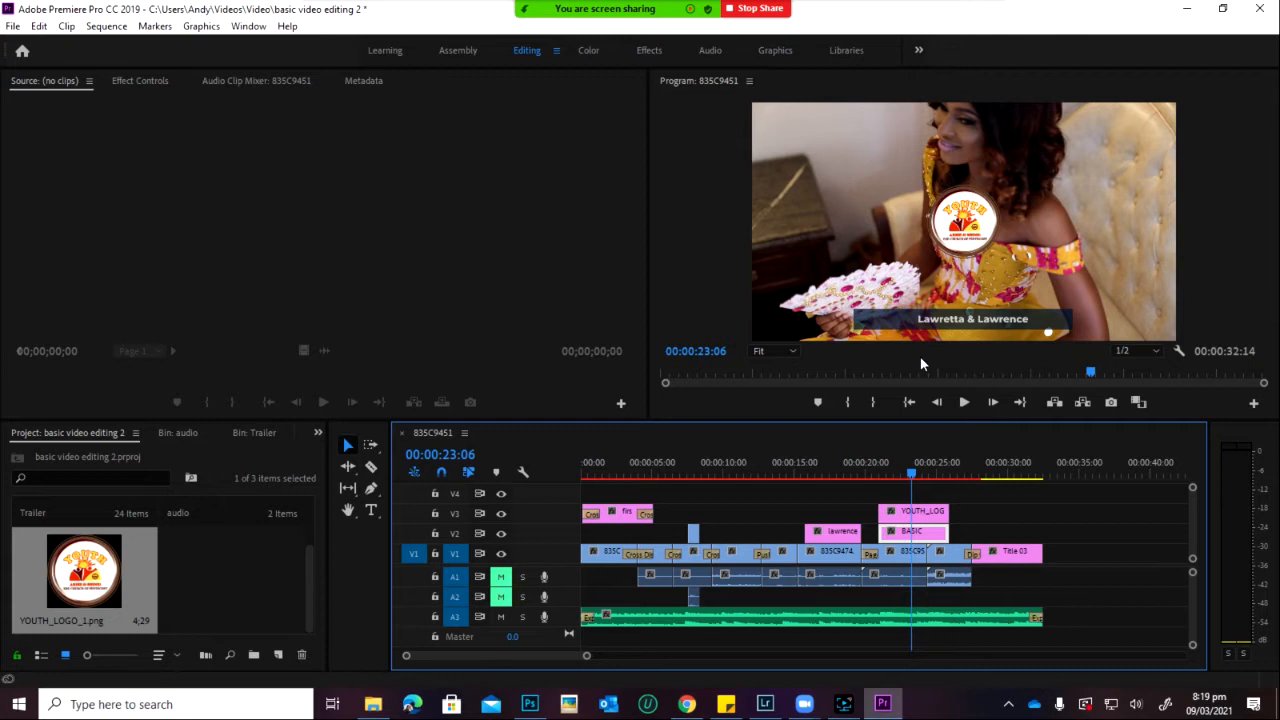
pyautogui.click(925, 513)
# Step: Select the YOUTH_LOGO clip and begin shrinking it in its Motion settings
pyautogui.click(139, 81)
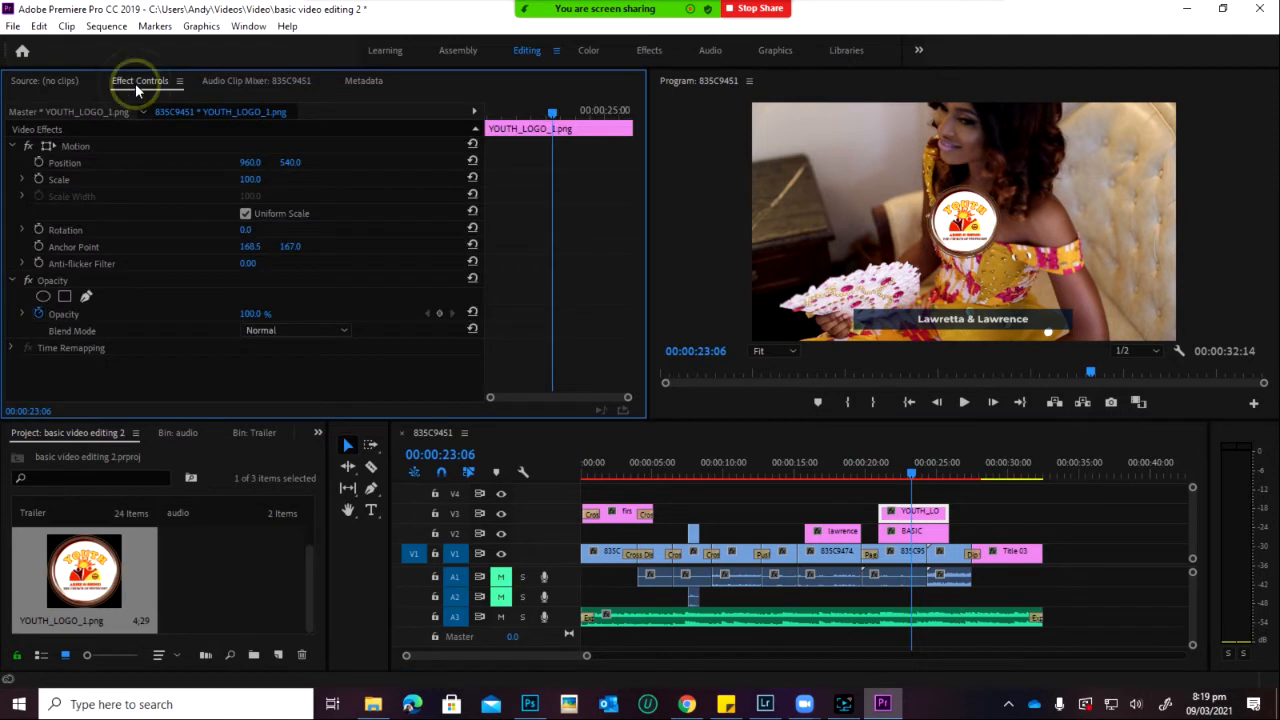
pyautogui.click(920, 531)
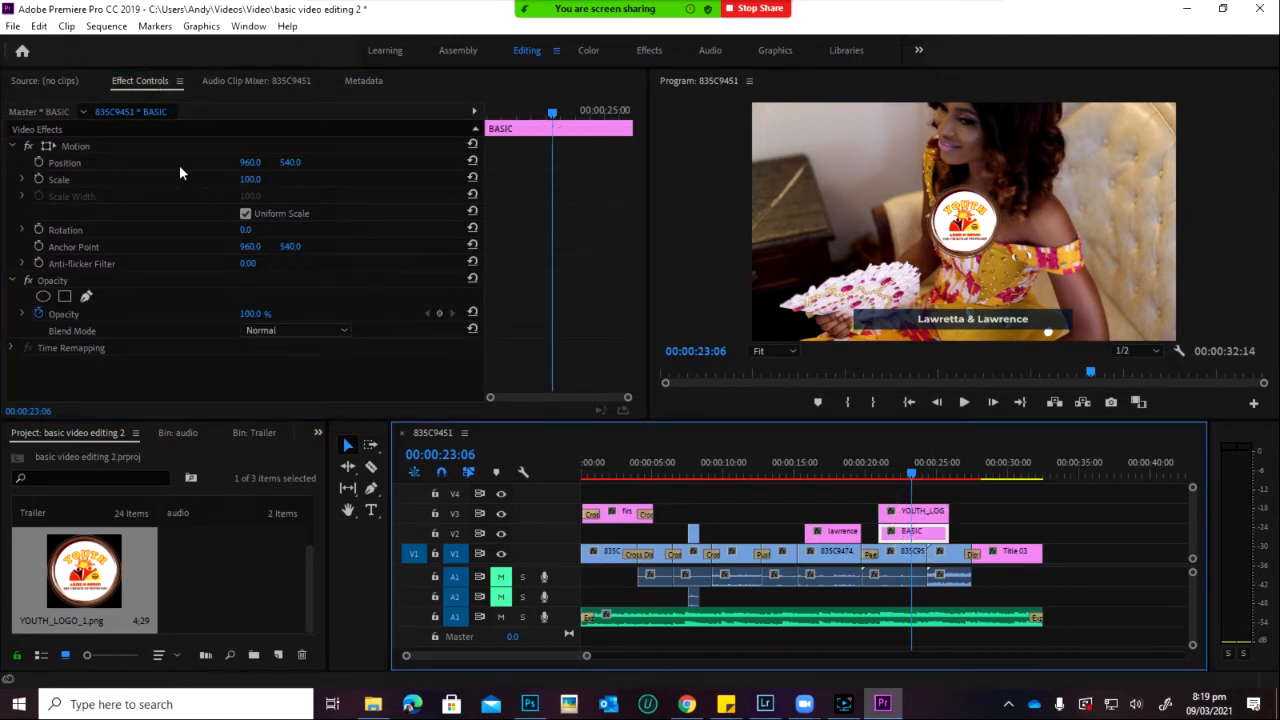
pyautogui.click(913, 511)
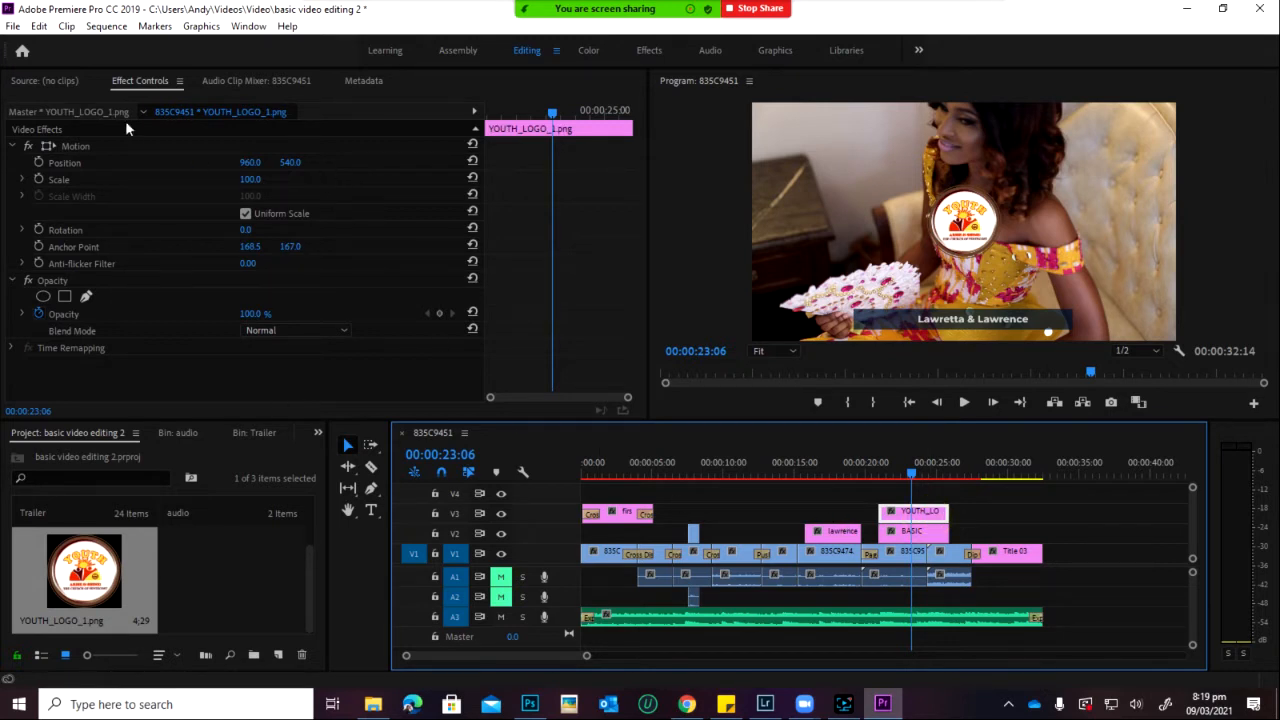
pyautogui.moveTo(255, 185); pyautogui.dragTo(247, 218)
pyautogui.click(960, 227)
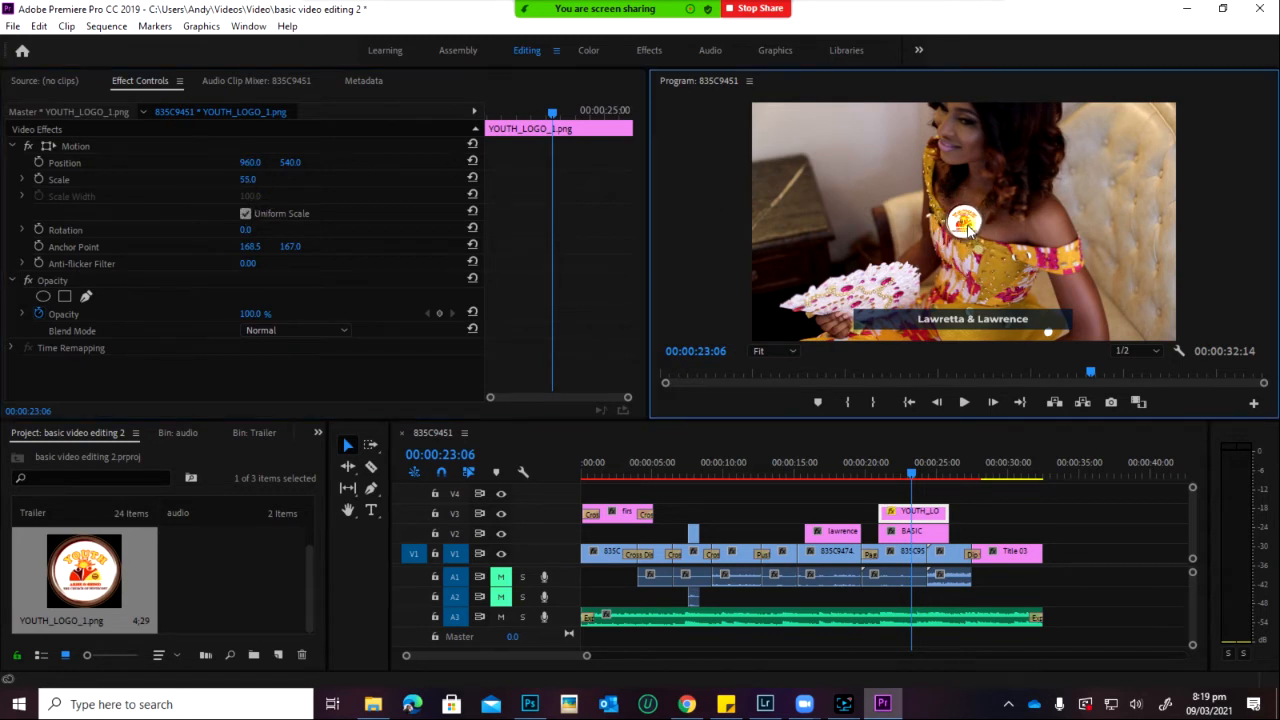
pyautogui.click(88, 146)
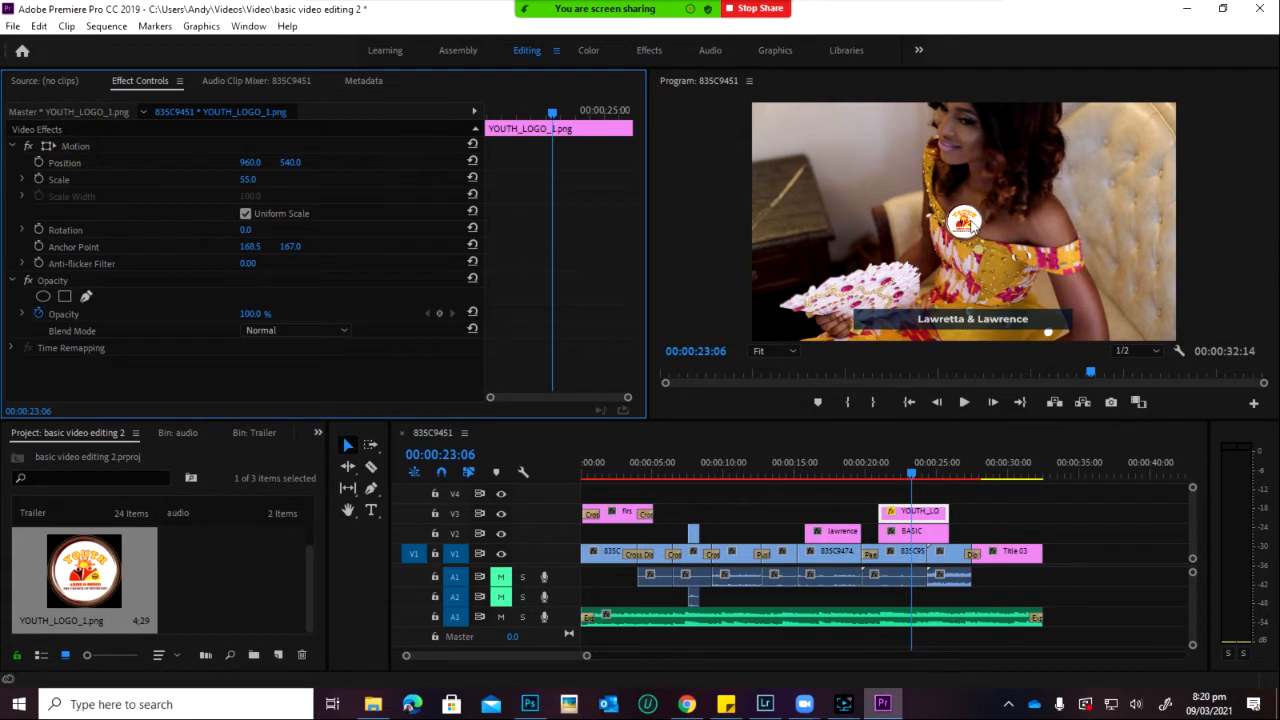
pyautogui.click(966, 224)
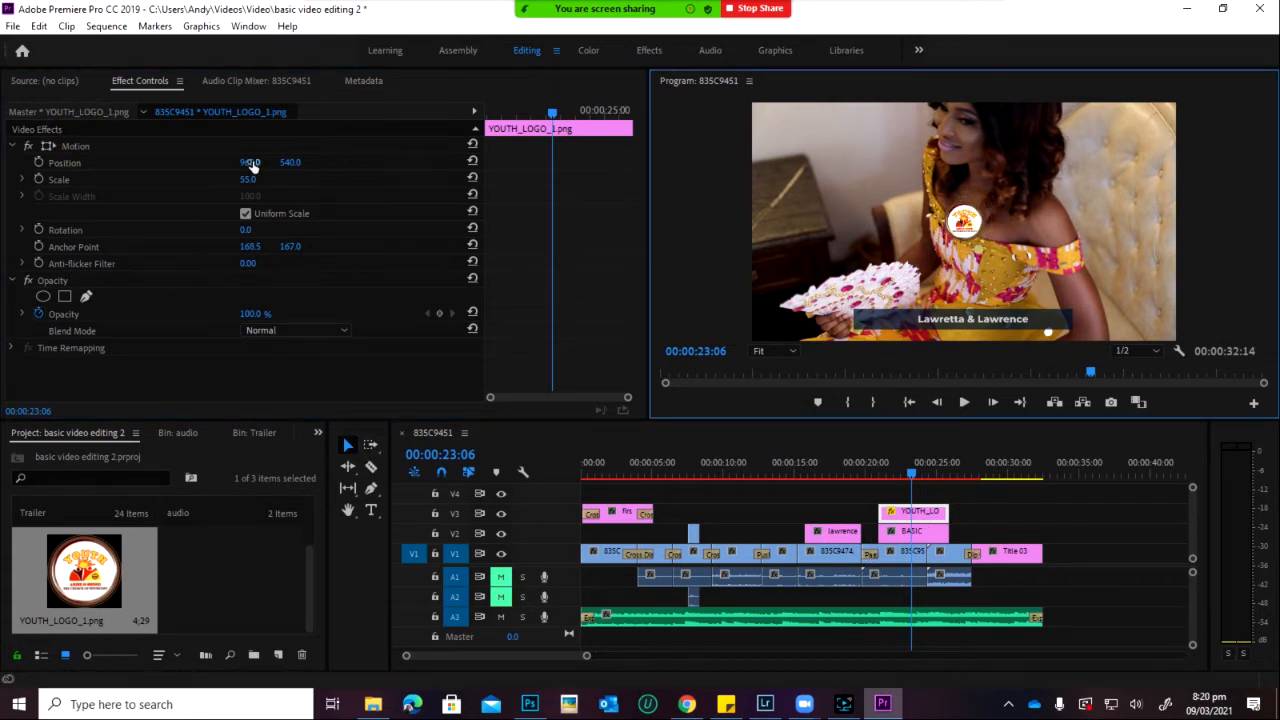
pyautogui.moveTo(253, 165); pyautogui.dragTo(262, 206)
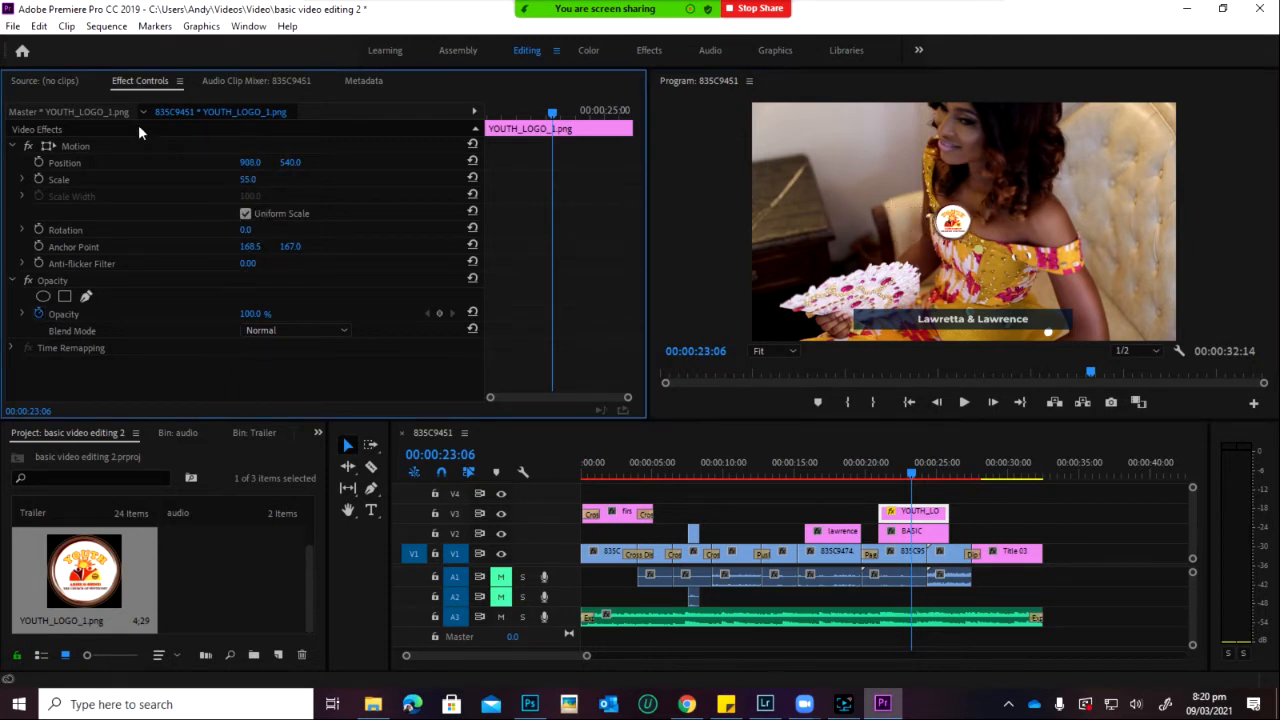
# Step: Move the logo to the lower third's left end at 369.5, 993.0 and scale it to 47
pyautogui.click(100, 147)
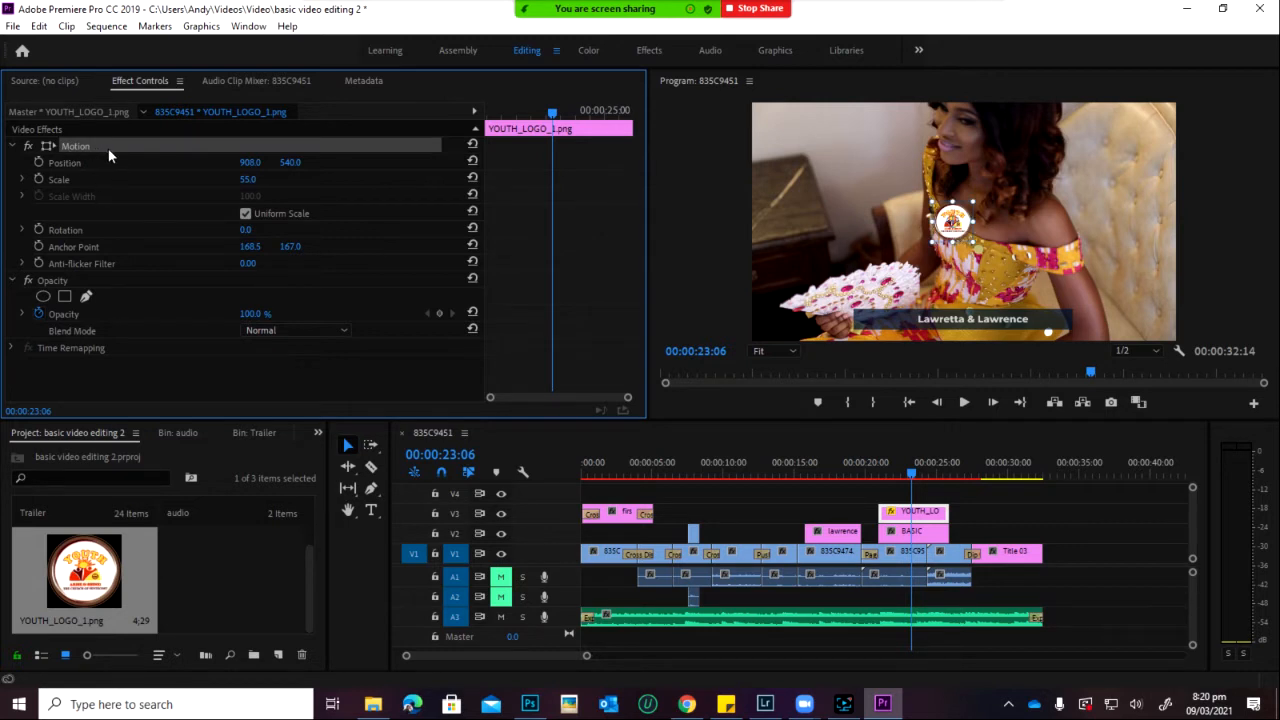
pyautogui.moveTo(955, 228); pyautogui.dragTo(828, 320)
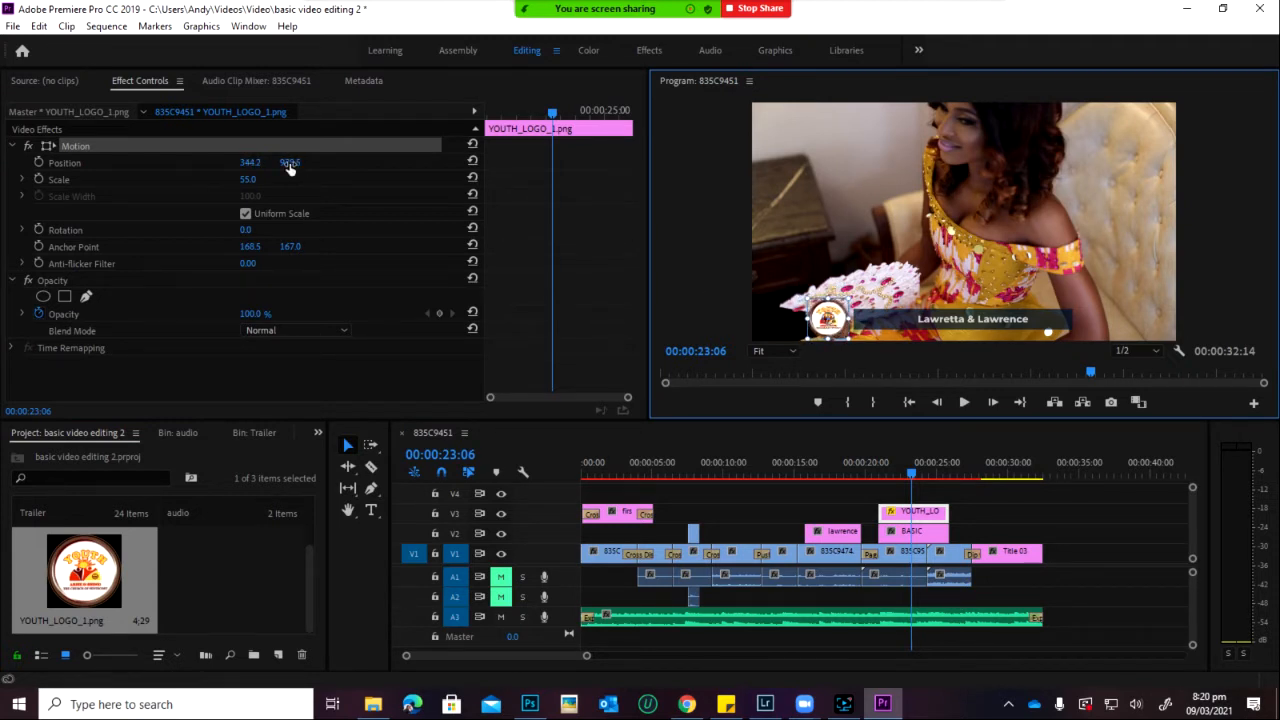
pyautogui.moveTo(247, 179); pyautogui.dragTo(245, 206)
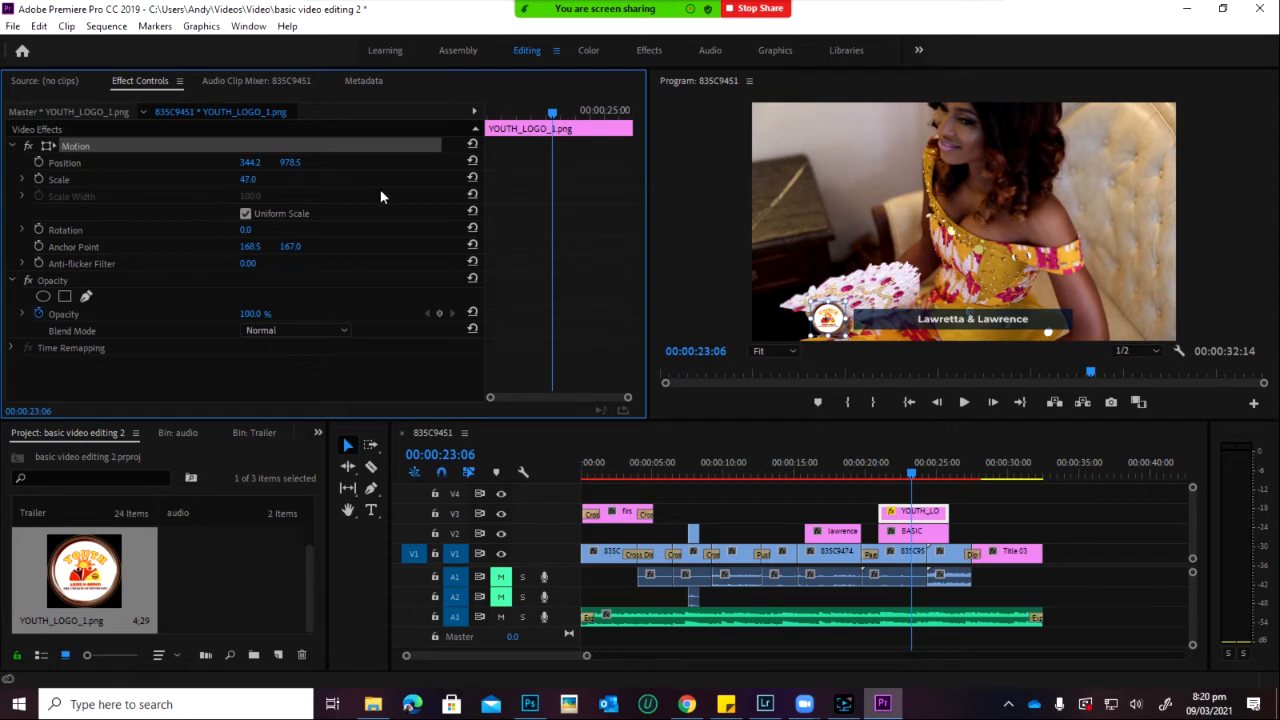
pyautogui.click(829, 325)
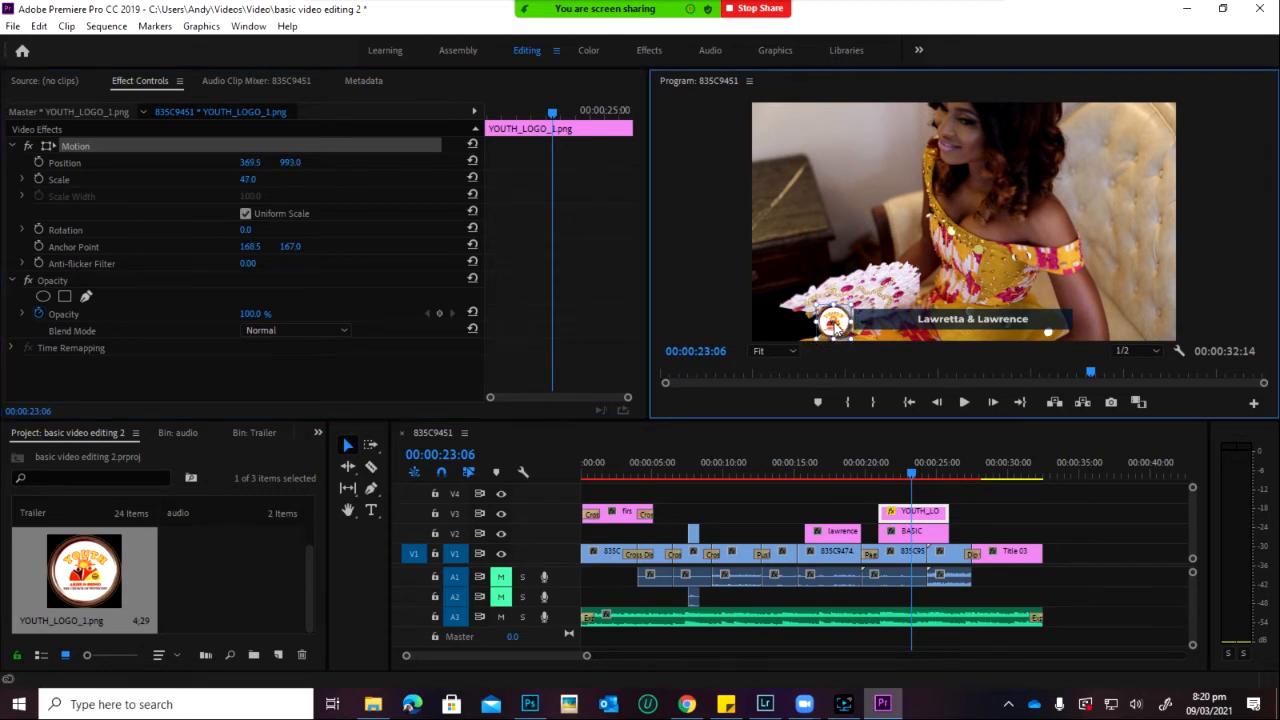
pyautogui.click(907, 273)
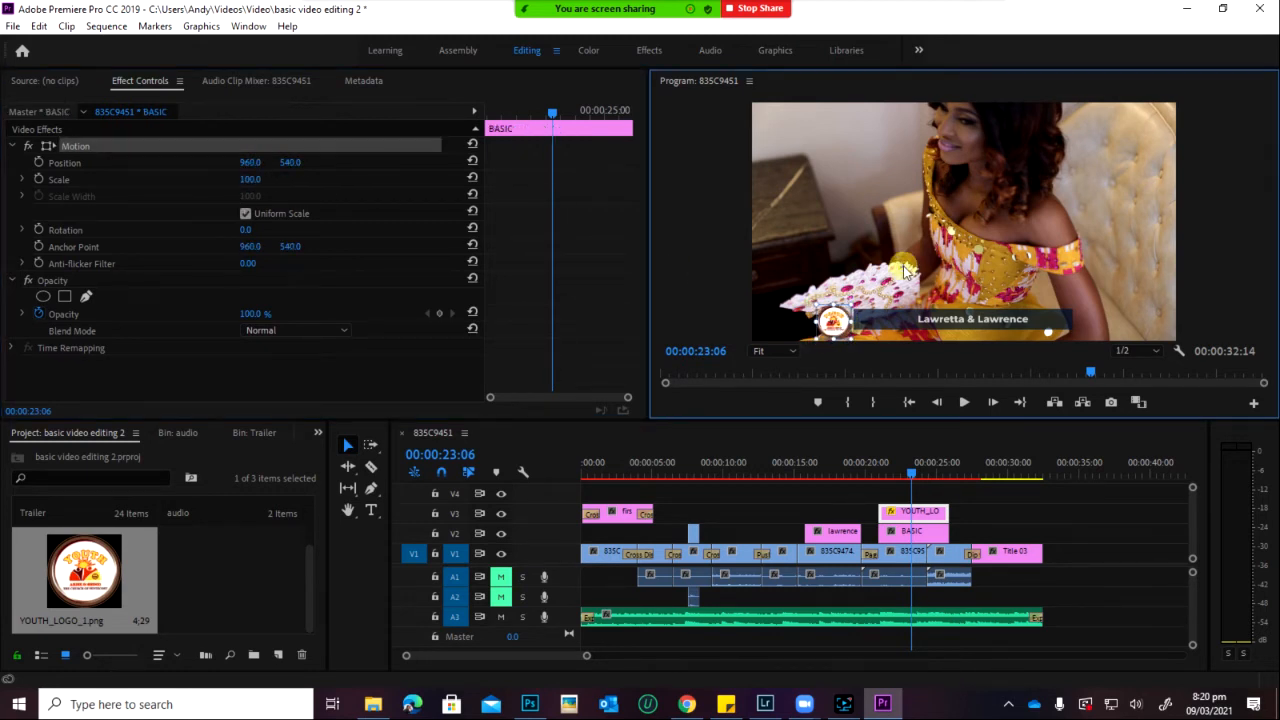
# Step: Preview the lower third by playing the sequence from 00:00:20:23
pyautogui.click(1216, 270)
pyautogui.moveTo(916, 476); pyautogui.dragTo(878, 474)
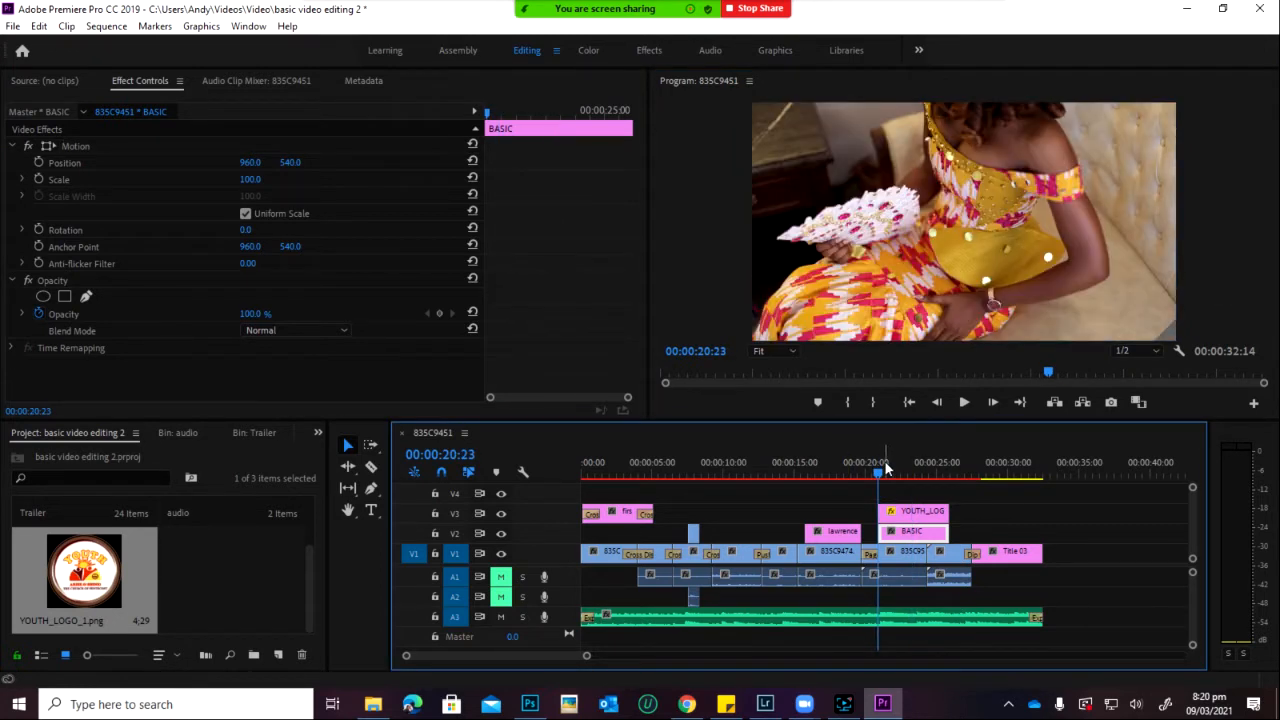
pyautogui.press('space')
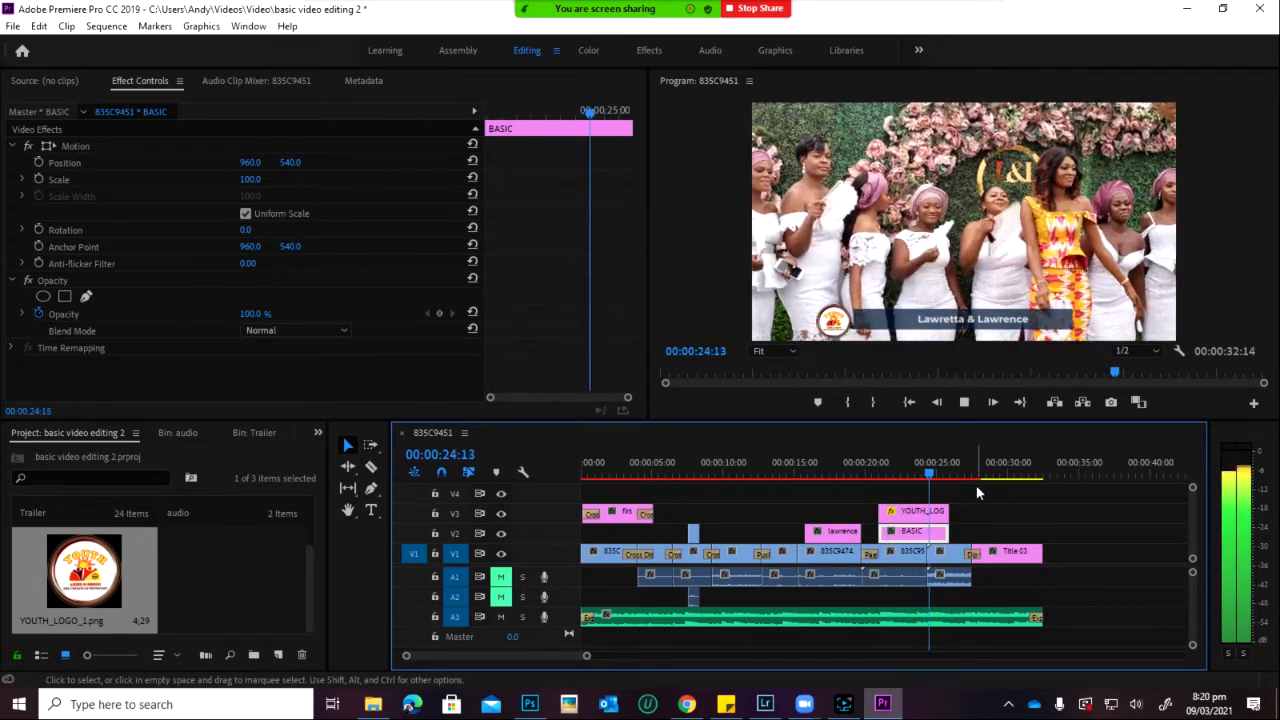
pyautogui.click(916, 466)
# Step: Move the YOUTH_LOGO right into the name bar at position 525.3, 978.5
pyautogui.click(912, 512)
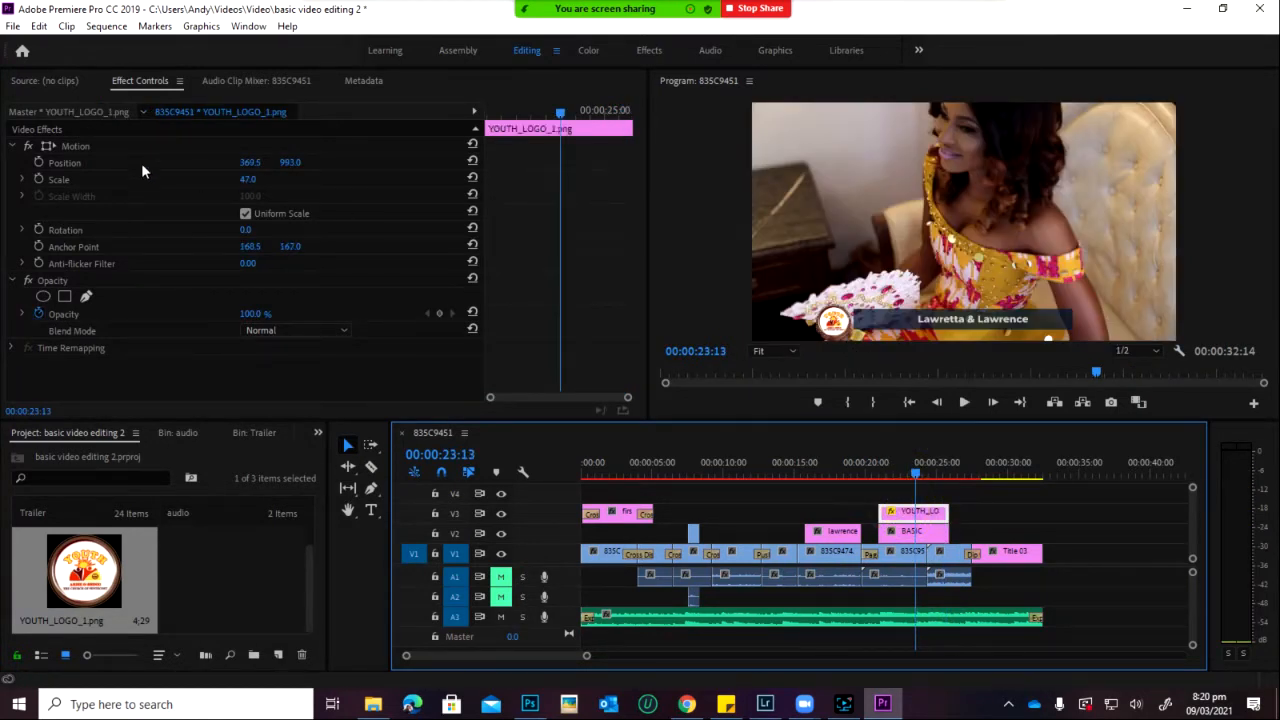
pyautogui.click(79, 147)
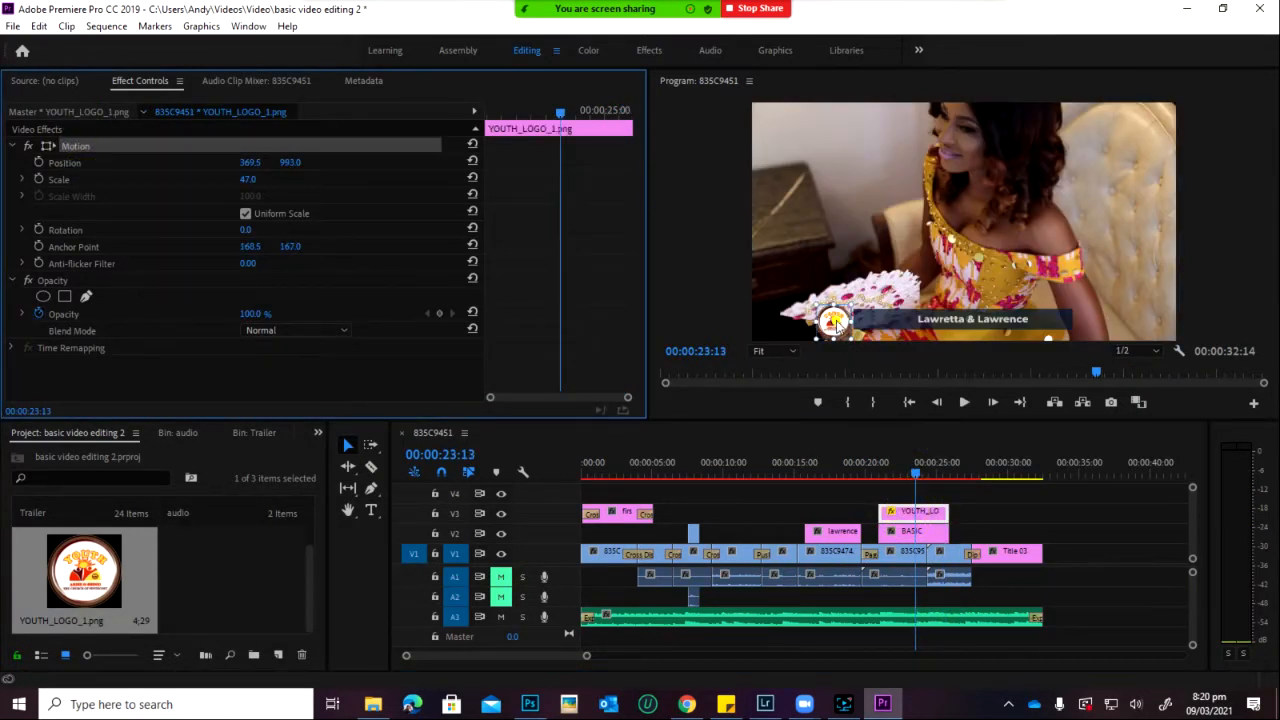
pyautogui.moveTo(836, 322); pyautogui.dragTo(870, 322)
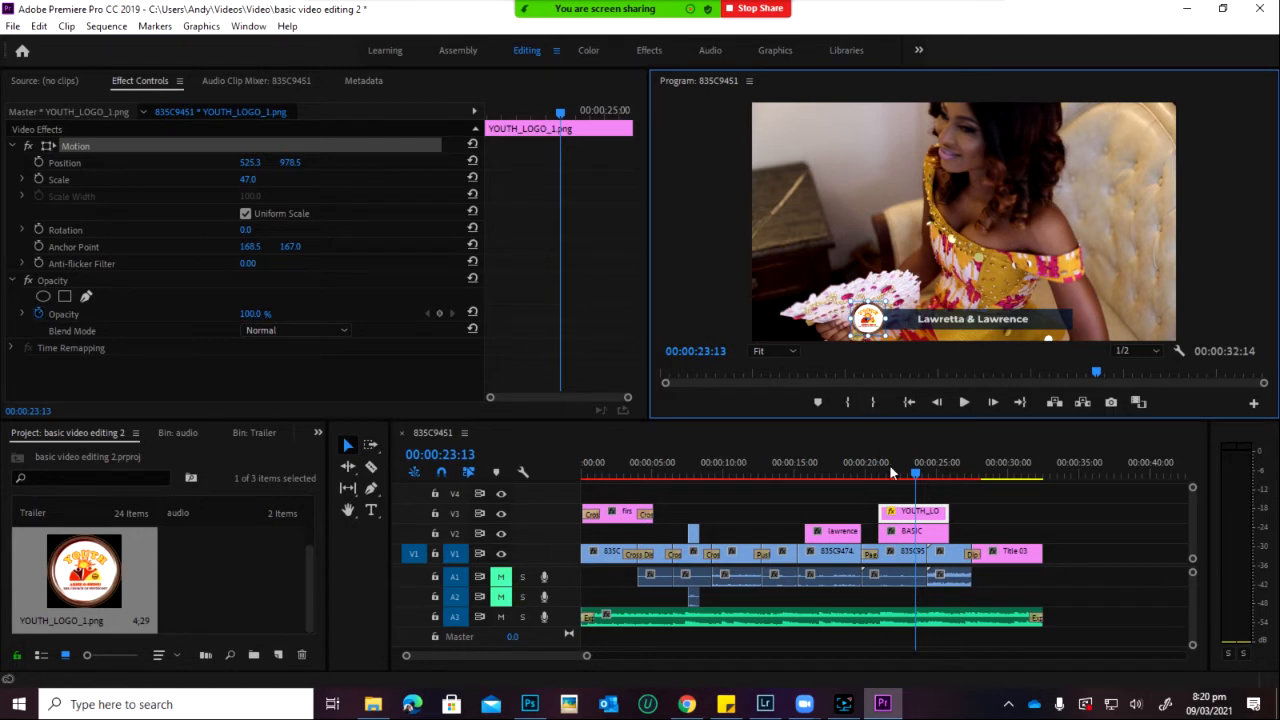
pyautogui.click(899, 494)
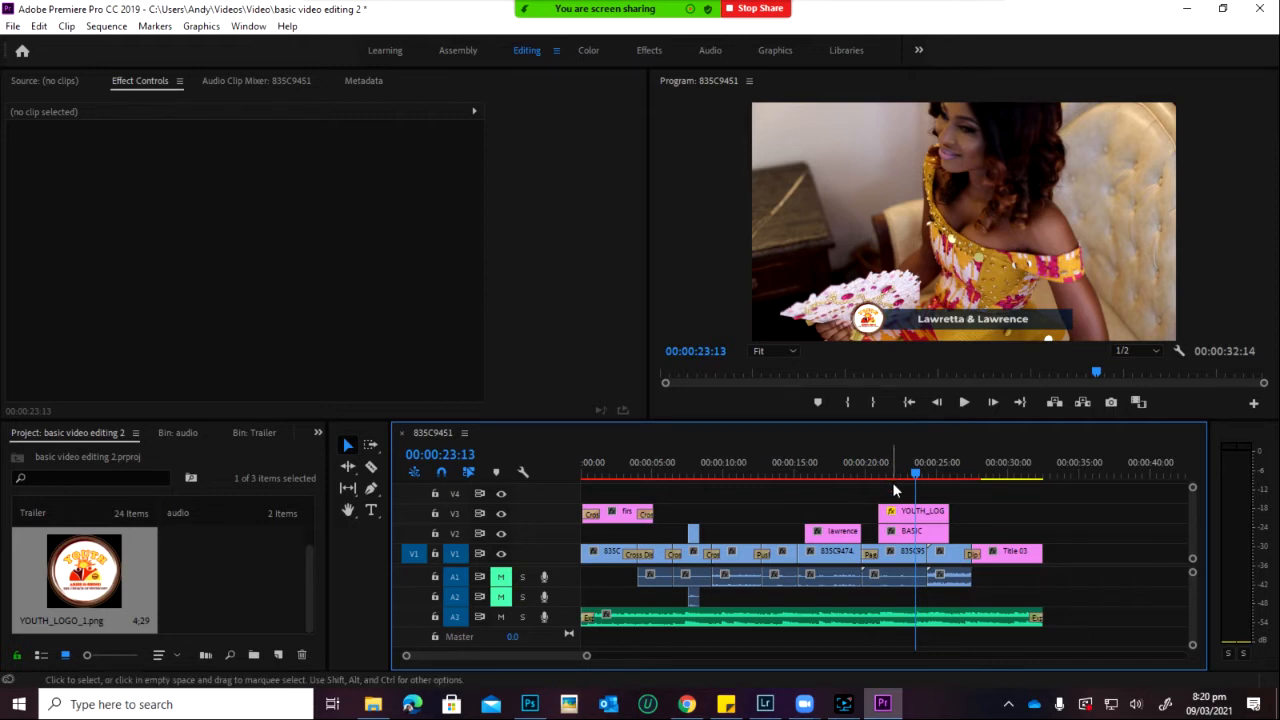
pyautogui.click(890, 514)
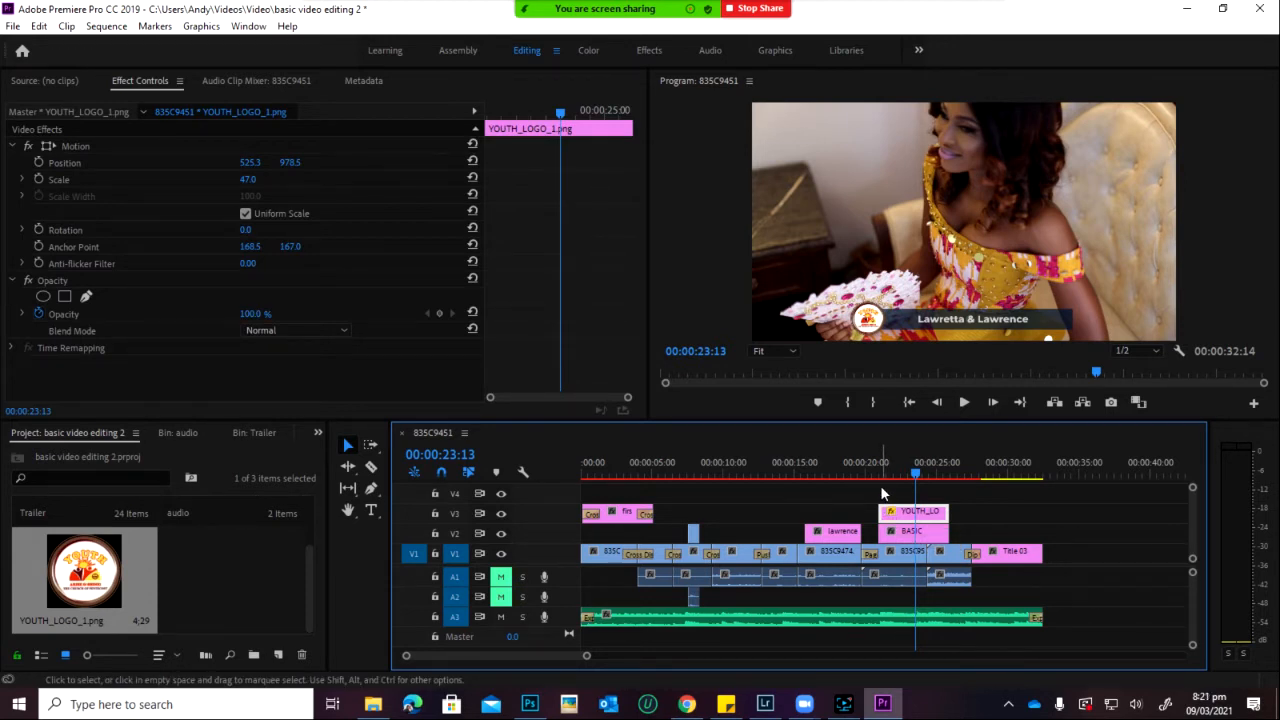
# Step: At 00:00:21:01, try rotating the logo, then reset its Rotation to 0
pyautogui.click(880, 474)
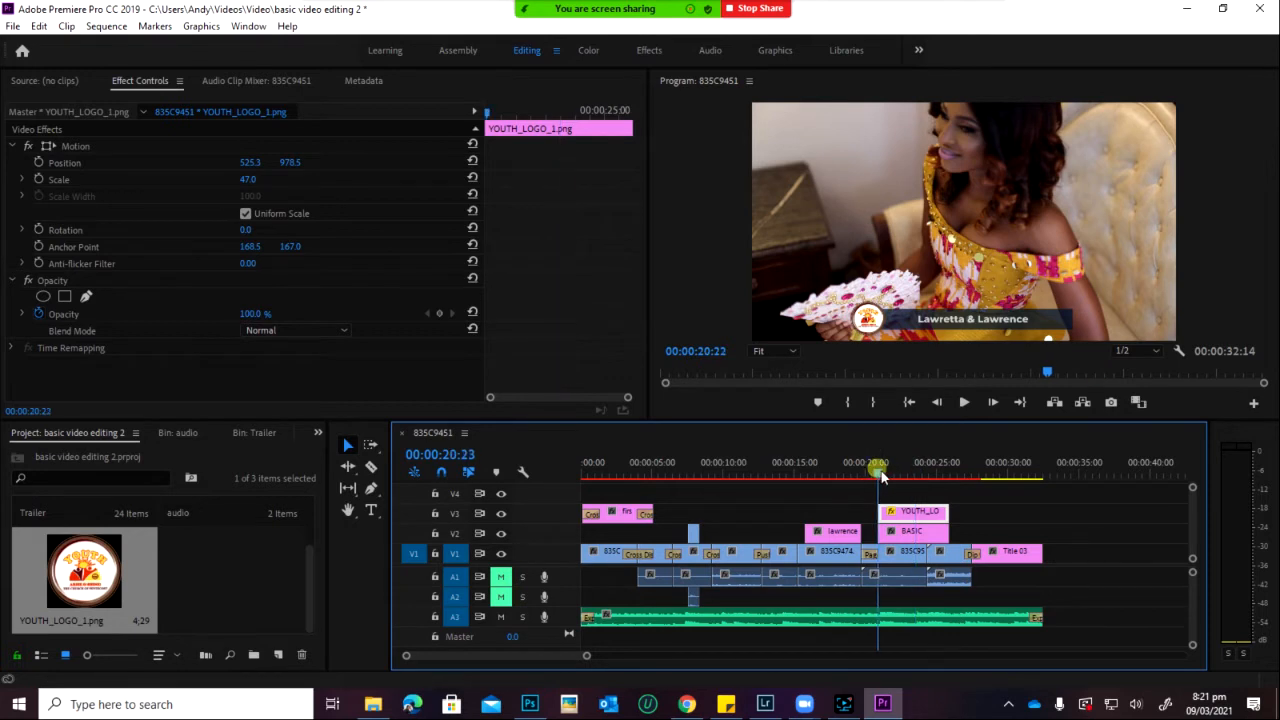
pyautogui.click(245, 213)
pyautogui.moveTo(245, 229); pyautogui.dragTo(437, 473)
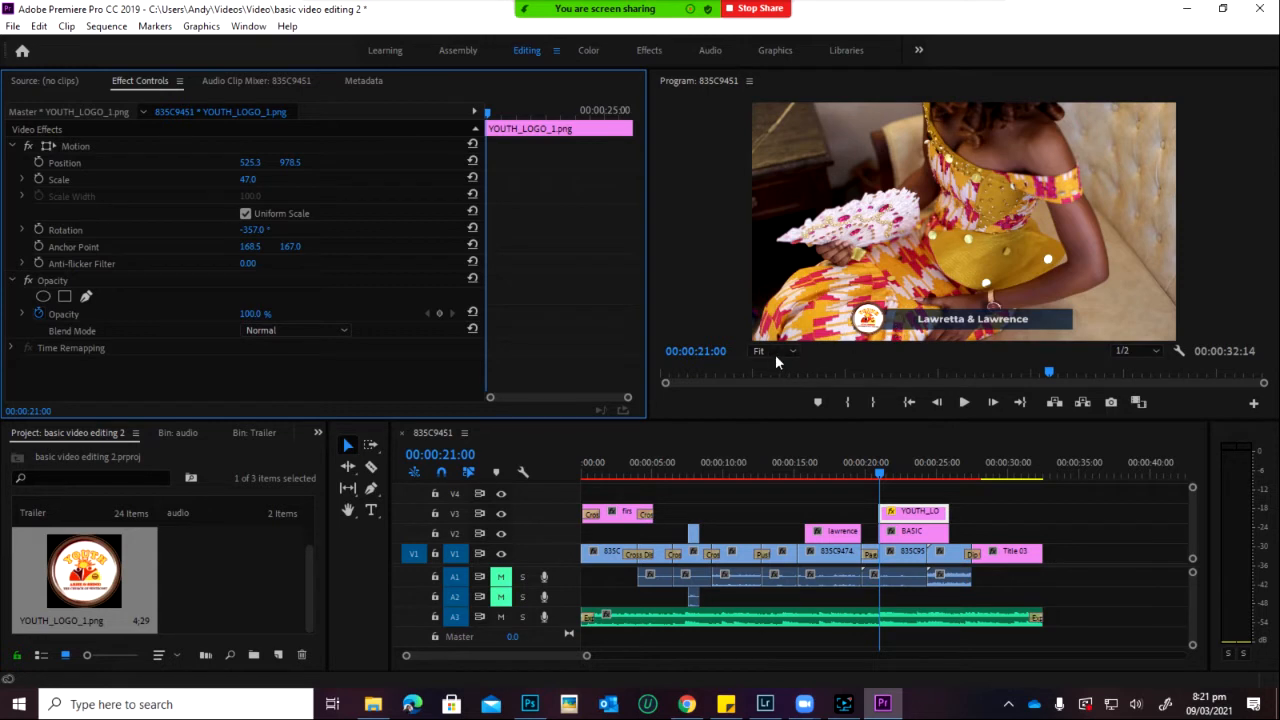
pyautogui.click(252, 229)
pyautogui.press('Return')
pyautogui.click(255, 230)
pyautogui.write('0')
pyautogui.press('Return')
# Step: At 00:00:24:01, spin the logo's rotation, then reset it to 0 again
pyautogui.moveTo(882, 468); pyautogui.dragTo(924, 488)
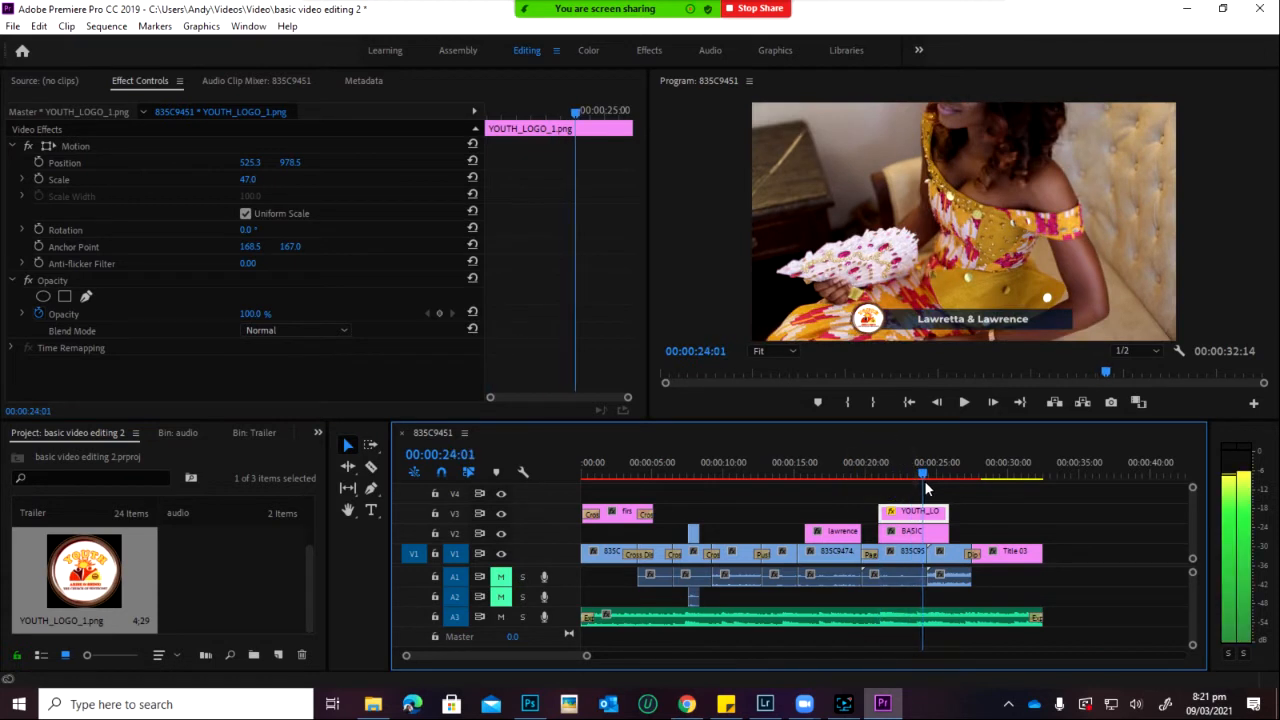
pyautogui.click(248, 231)
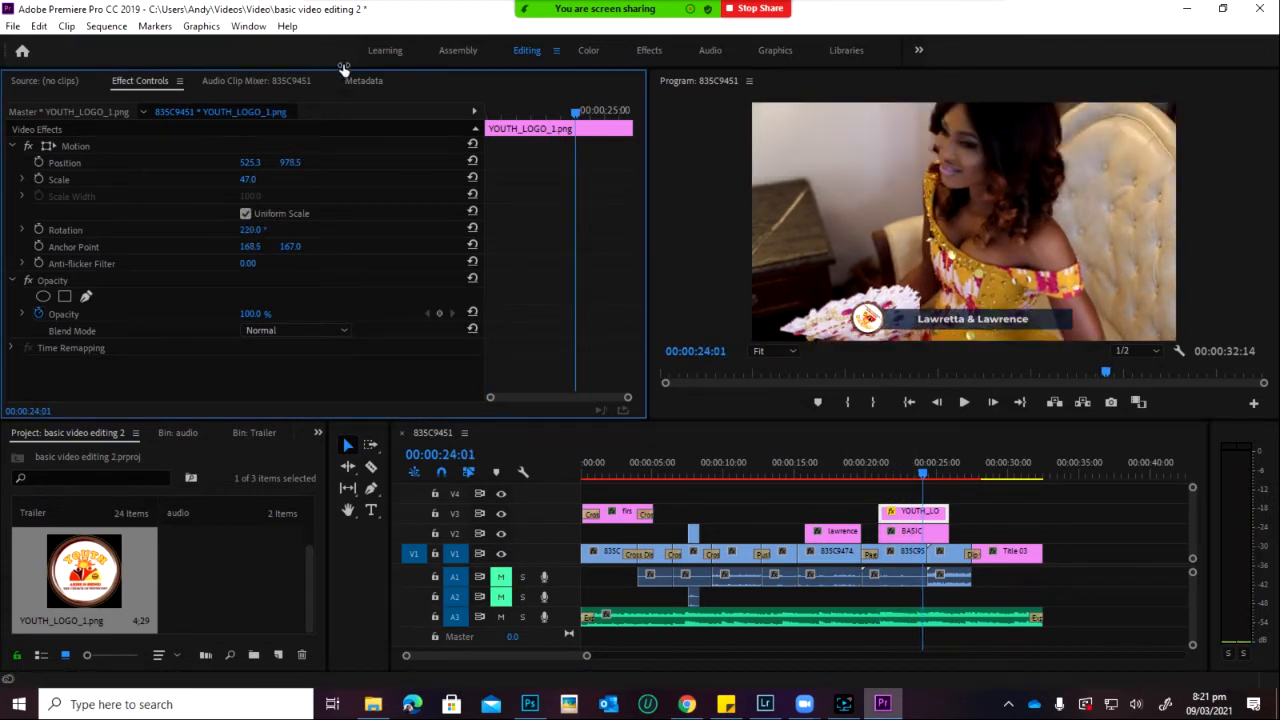
pyautogui.moveTo(252, 230); pyautogui.dragTo(268, 230)
pyautogui.click(250, 230)
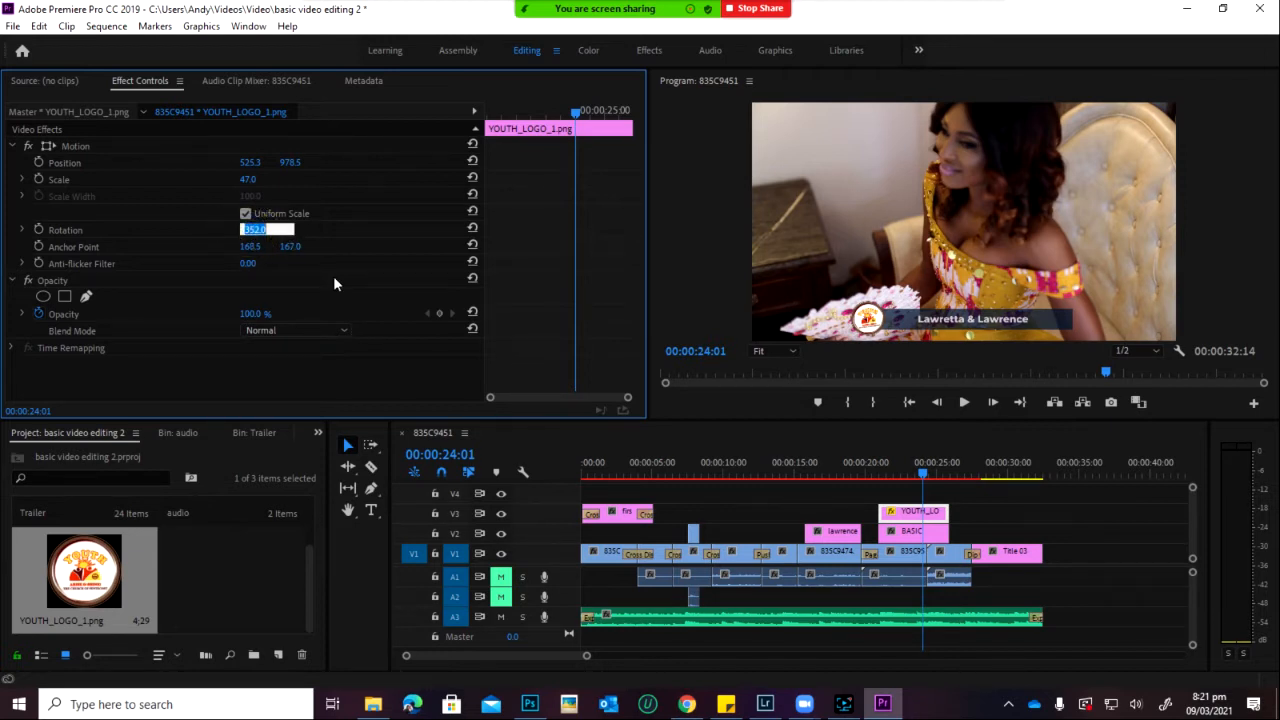
pyautogui.write('0')
pyautogui.press('Return')
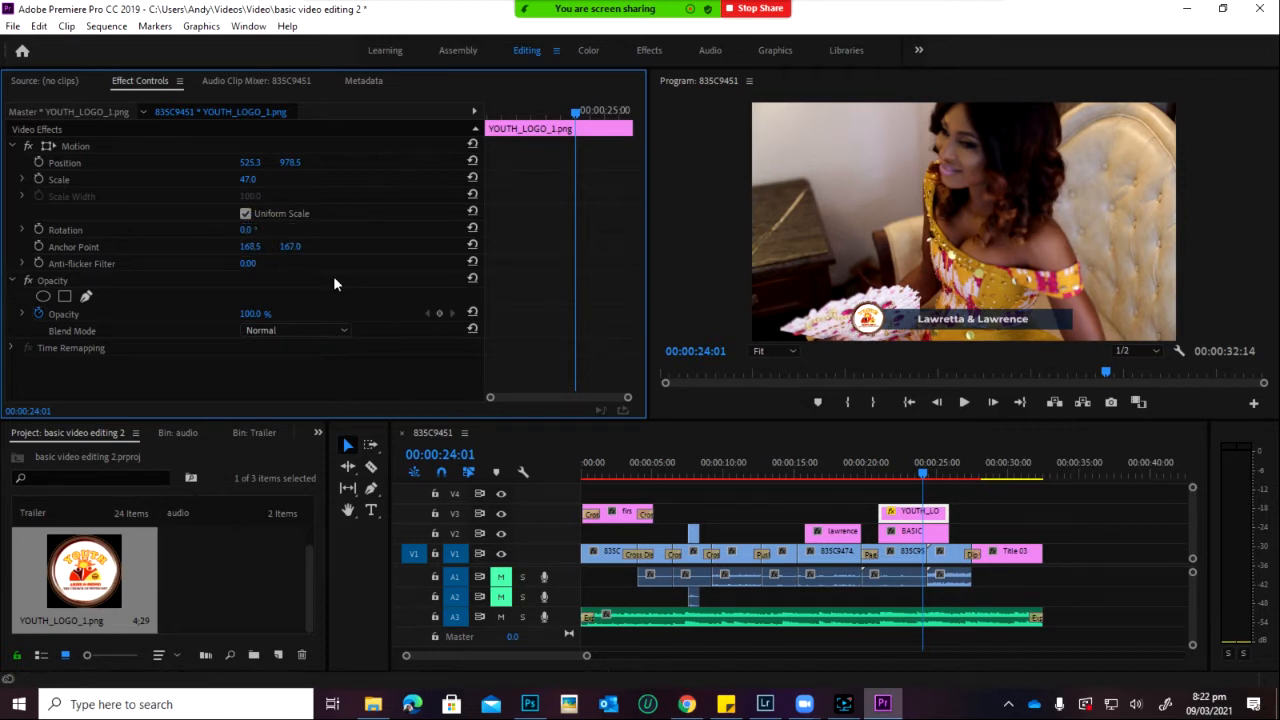
# Step: Keyframe the logo's Rotation at 357°, preview the spin, then switch animation off for the delete warning
pyautogui.click(38, 229)
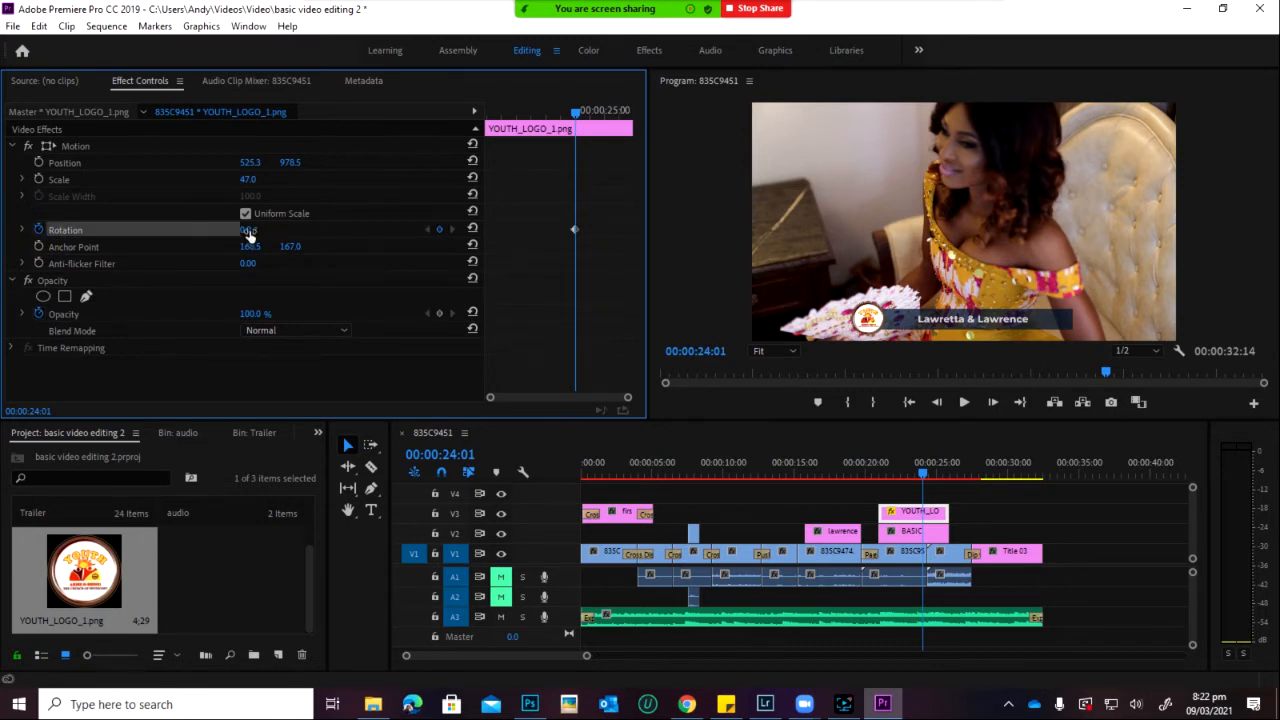
pyautogui.moveTo(249, 230); pyautogui.dragTo(439, 8)
pyautogui.moveTo(915, 467); pyautogui.dragTo(875, 495)
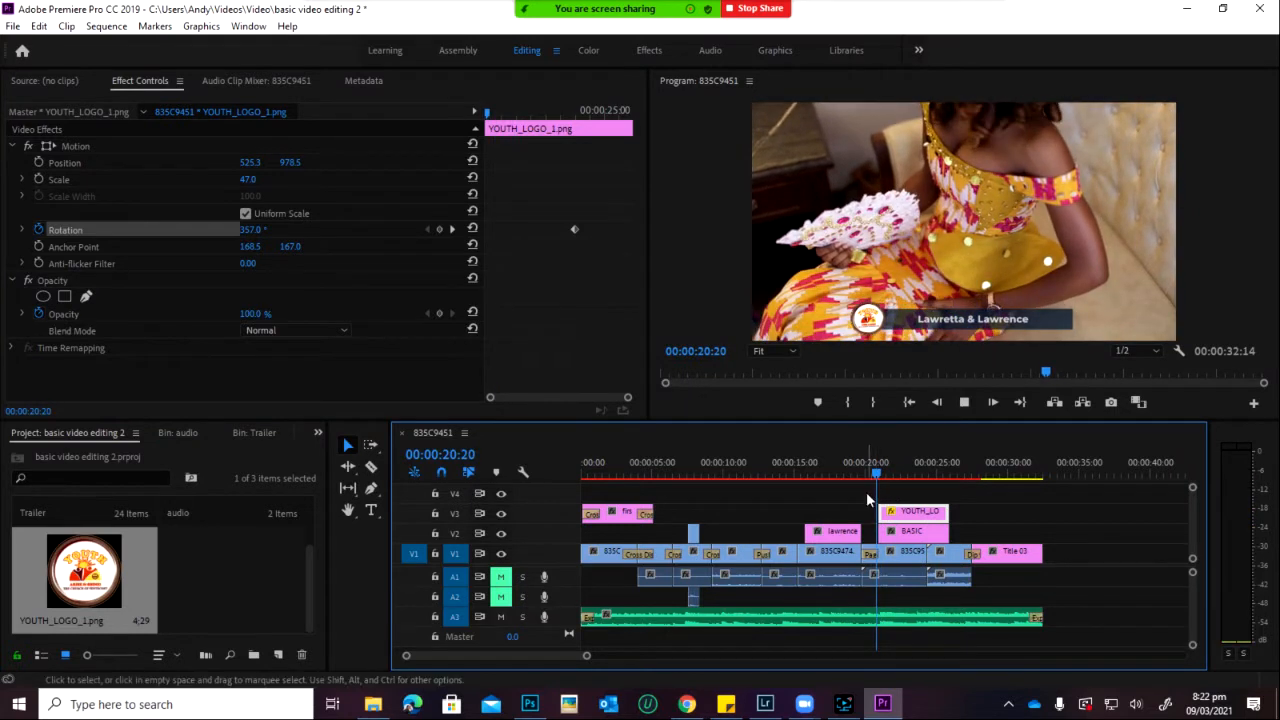
pyautogui.press('space')
pyautogui.press('space')
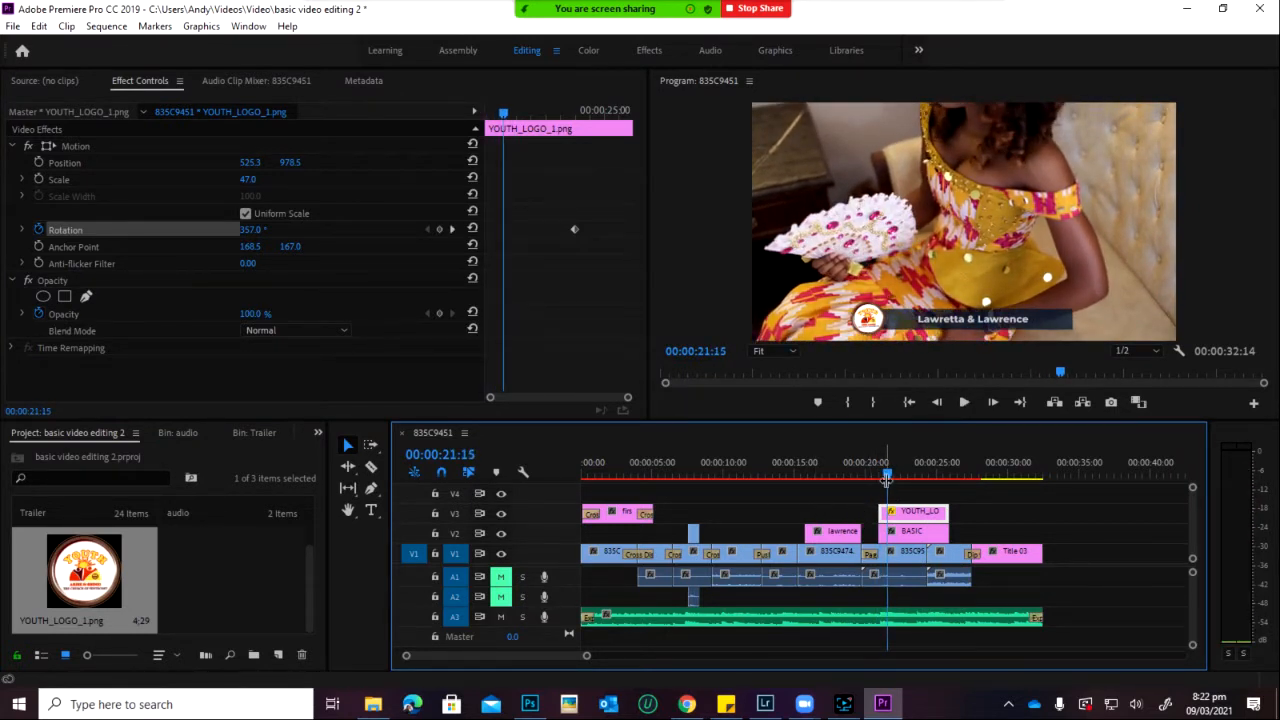
pyautogui.click(254, 232)
pyautogui.click(38, 229)
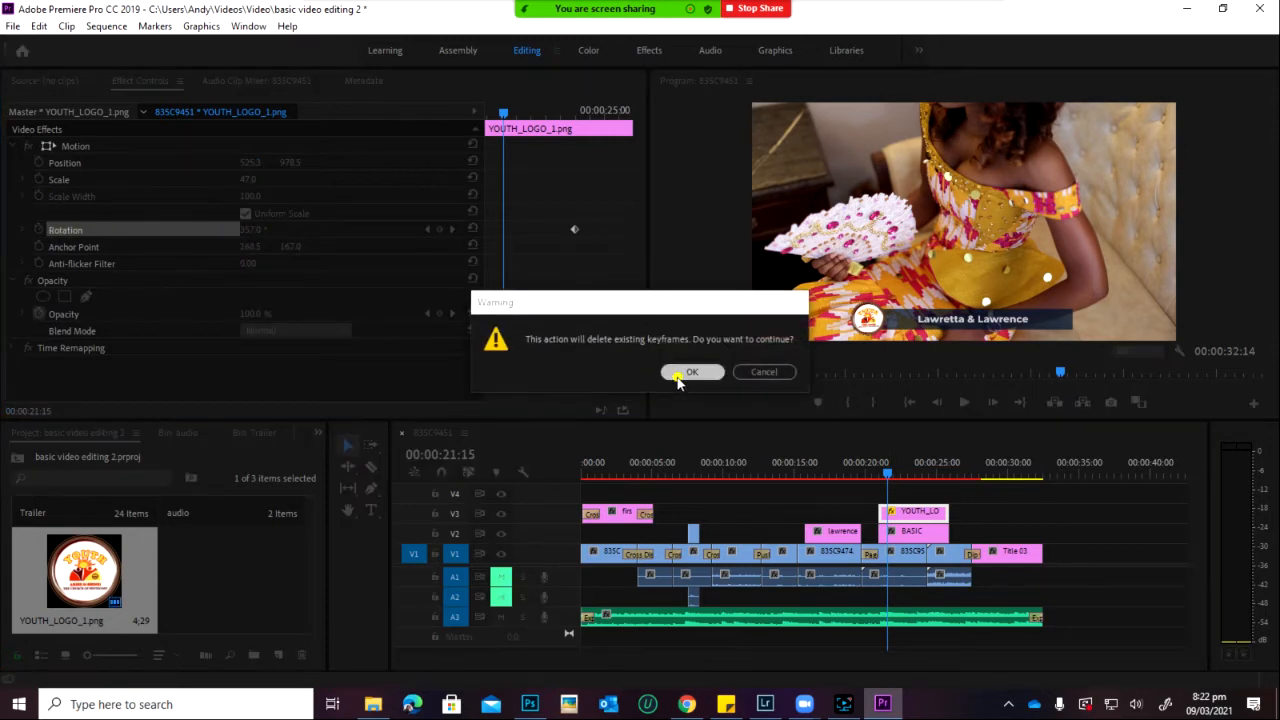
# Step: Confirm deleting the rotation keyframes, reset Rotation to 0, and move the playhead to 21:01
pyautogui.click(690, 371)
pyautogui.click(247, 236)
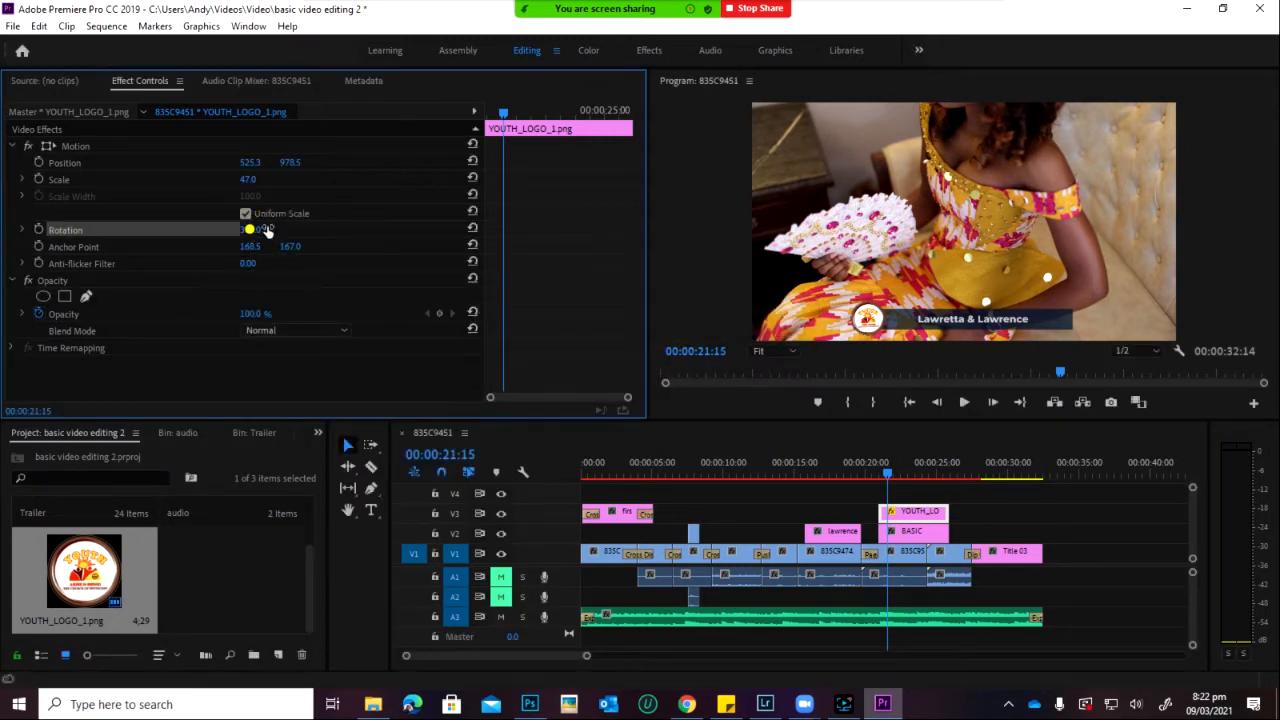
pyautogui.click(250, 230)
pyautogui.write('-')
pyautogui.write('0')
pyautogui.click(350, 240)
pyautogui.click(884, 472)
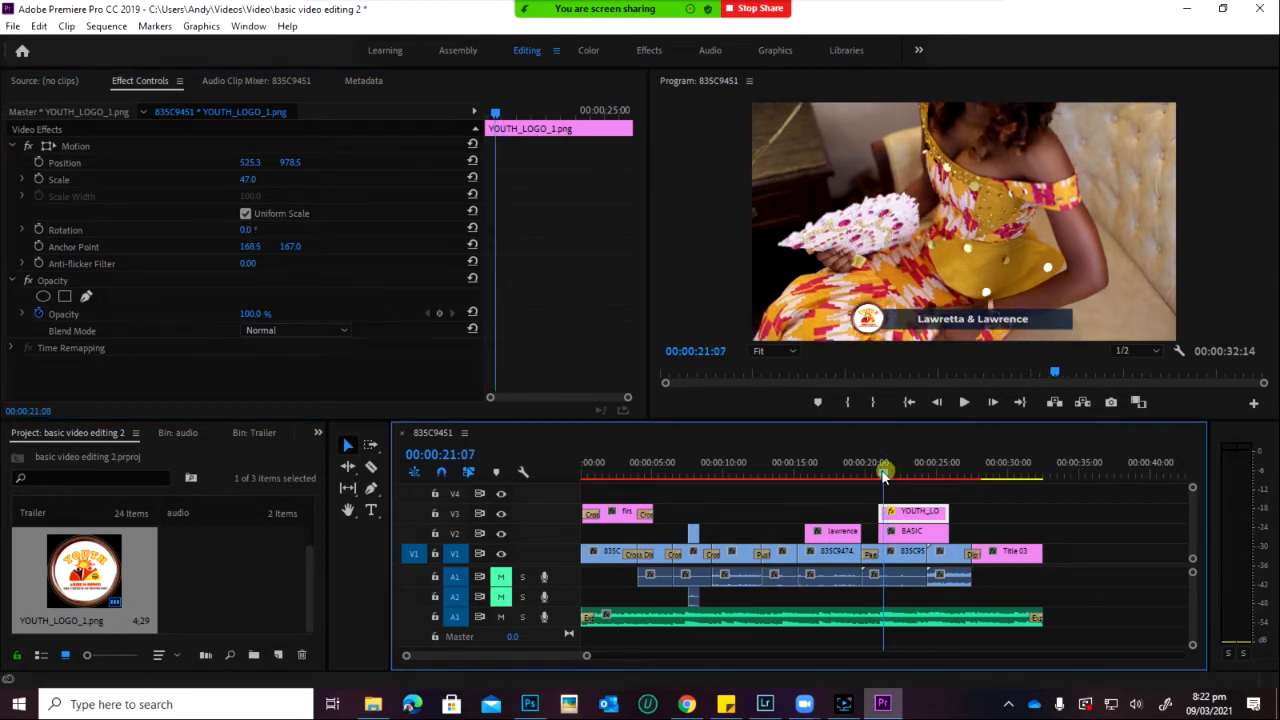
pyautogui.moveTo(884, 474); pyautogui.dragTo(879, 477)
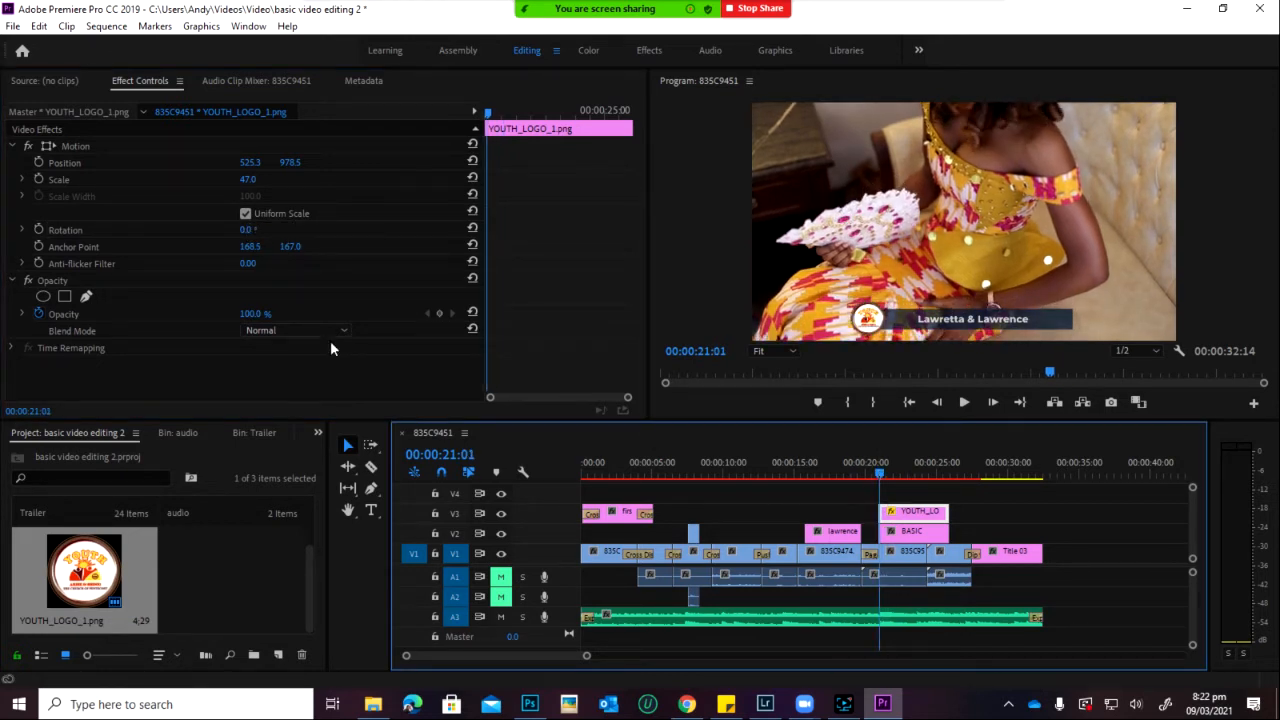
# Step: Keyframe the logo's Rotation at 50° at 21:01 and 337° at 24:05
pyautogui.click(250, 231)
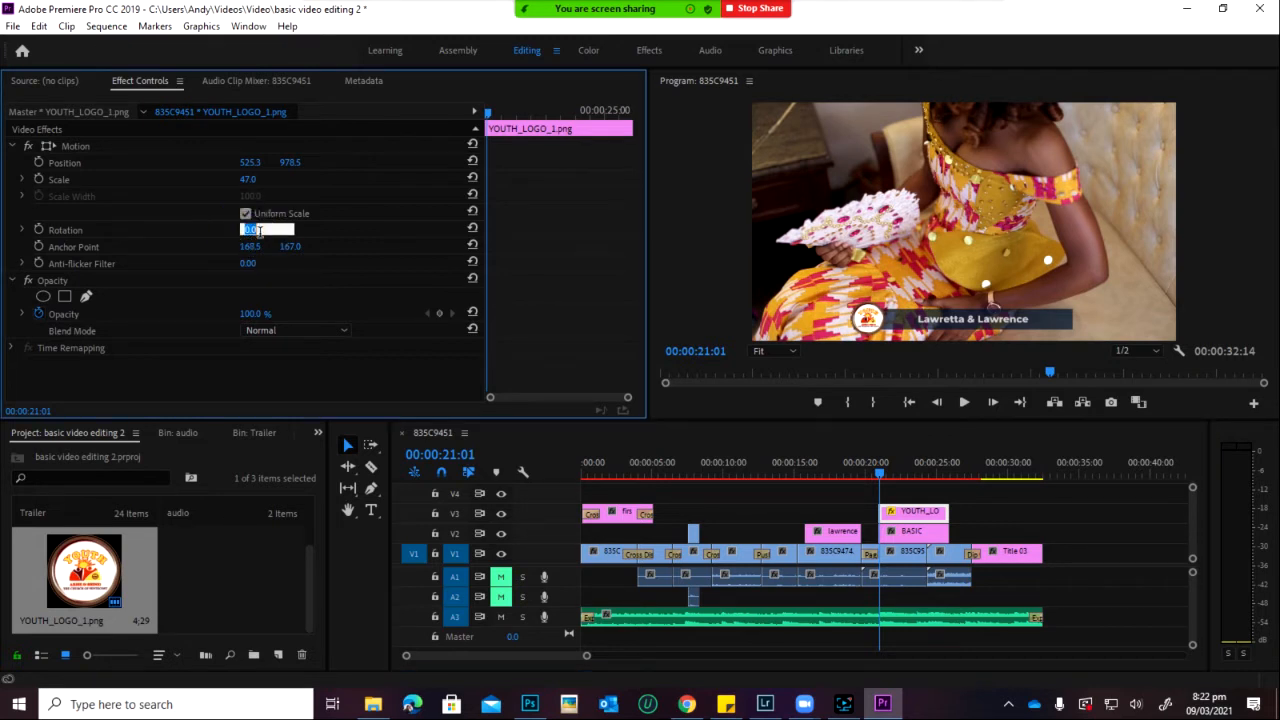
pyautogui.click(312, 233)
pyautogui.click(247, 231)
pyautogui.moveTo(247, 231); pyautogui.dragTo(263, 225)
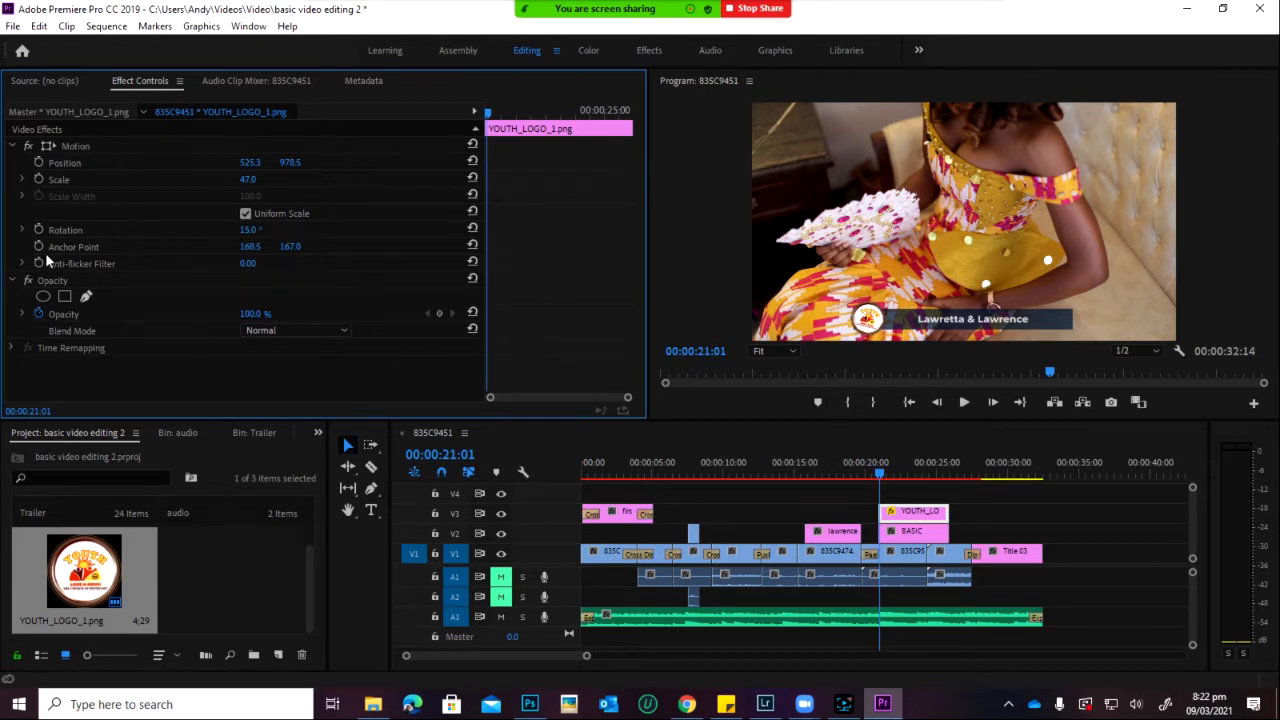
pyautogui.click(38, 229)
pyautogui.click(252, 229)
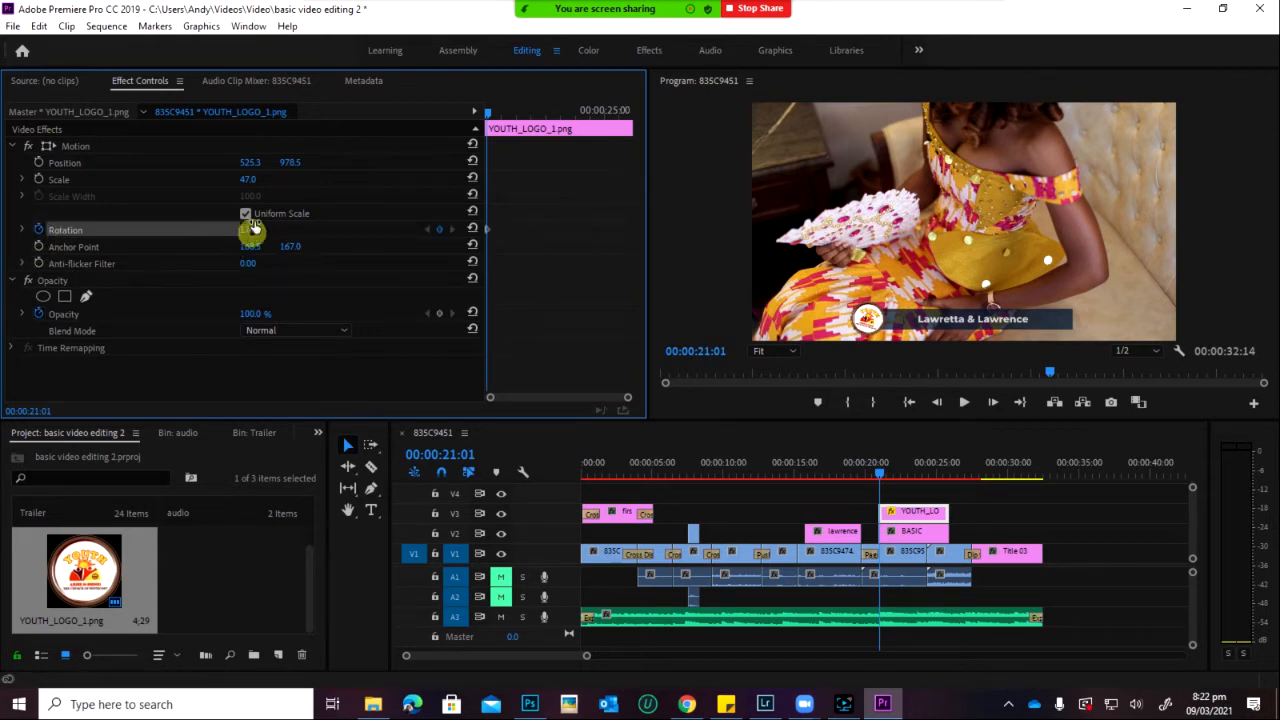
pyautogui.moveTo(254, 229); pyautogui.dragTo(257, 204)
pyautogui.moveTo(882, 472); pyautogui.dragTo(928, 481)
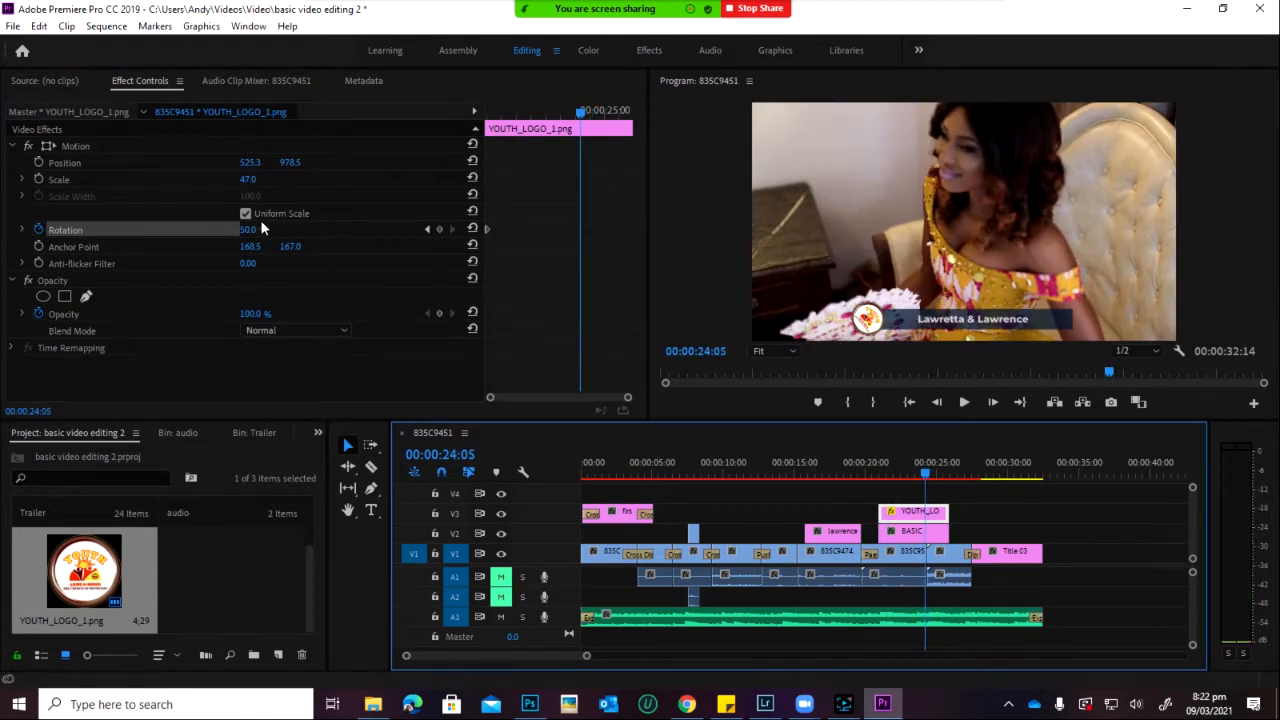
pyautogui.moveTo(248, 229); pyautogui.dragTo(418, 68)
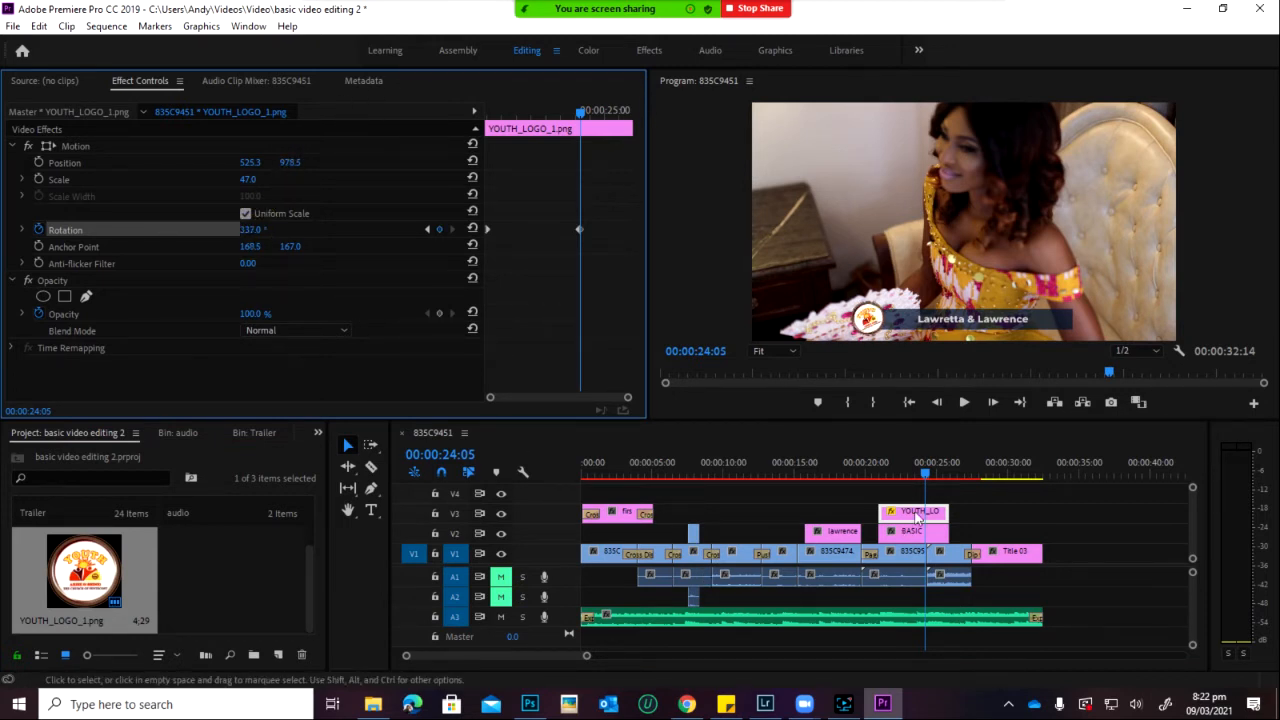
# Step: Preview the logo spin and trim the YOUTH_LOGO and BASIC clips to end at 24:18
pyautogui.click(920, 476)
pyautogui.moveTo(920, 477); pyautogui.dragTo(875, 480)
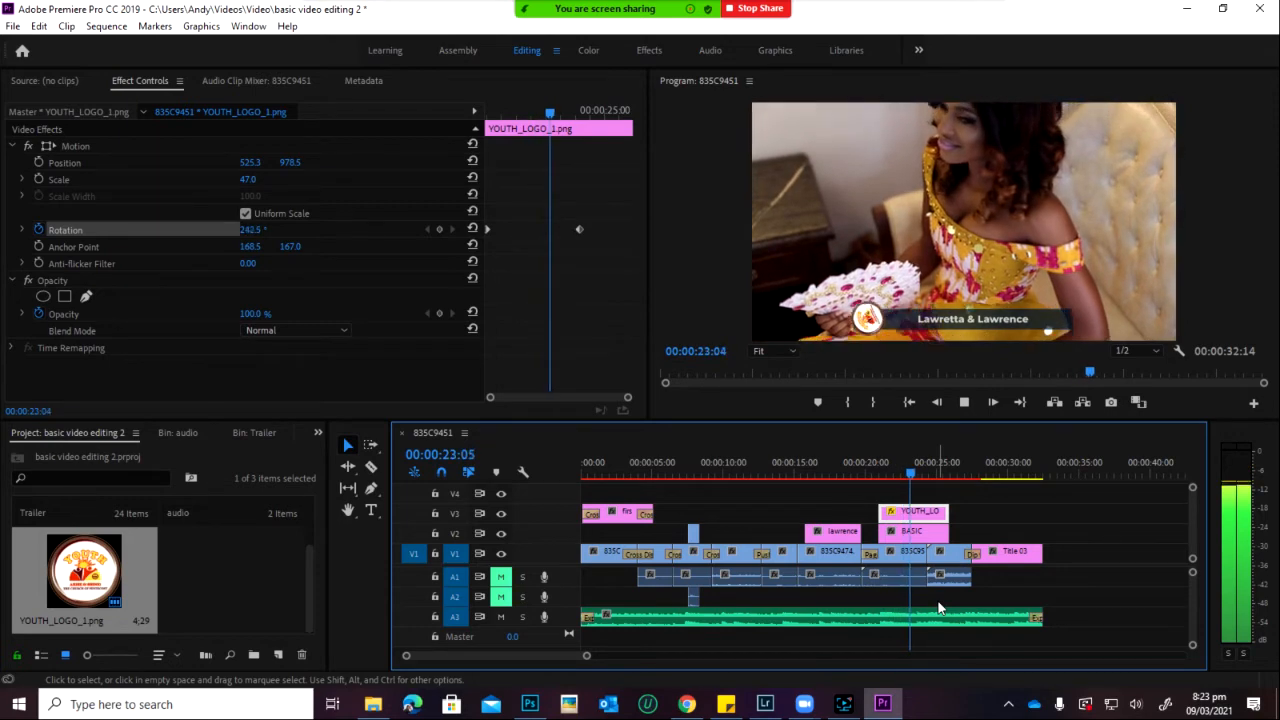
pyautogui.press('space')
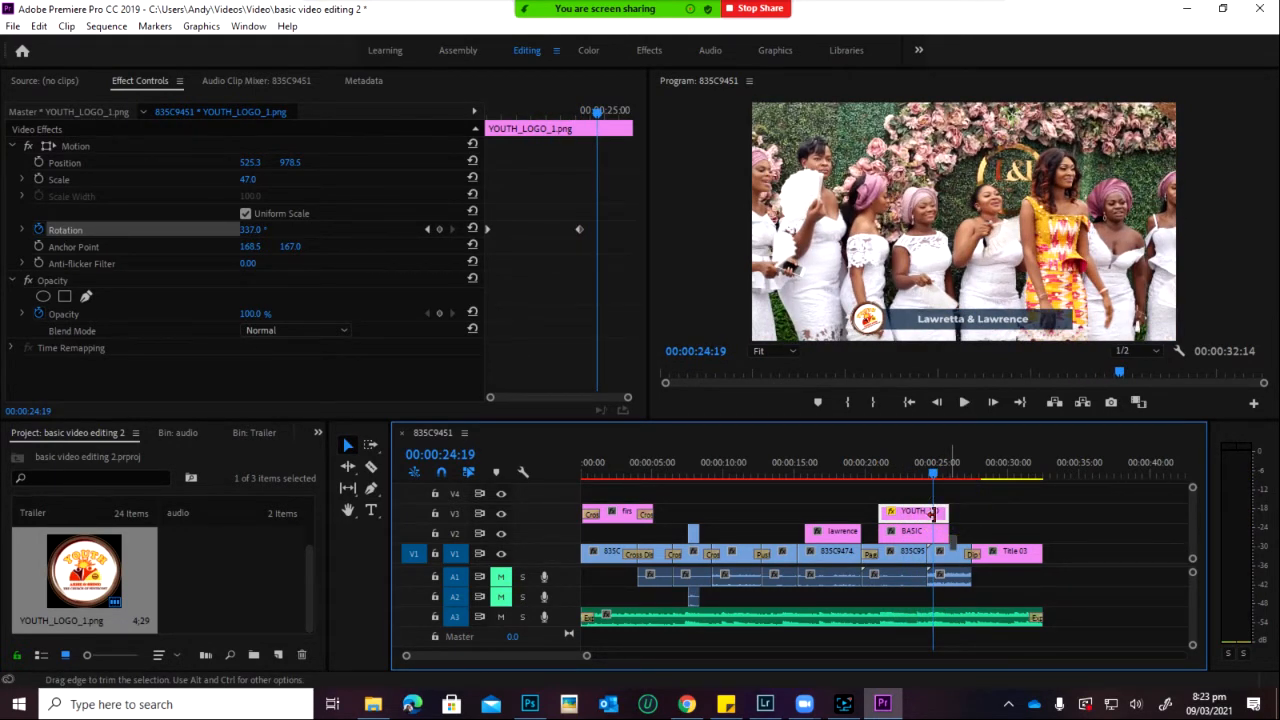
pyautogui.moveTo(932, 513)
pyautogui.mouseDown()
pyautogui.moveTo(958, 513)
pyautogui.moveTo(928, 513)
pyautogui.mouseUp()
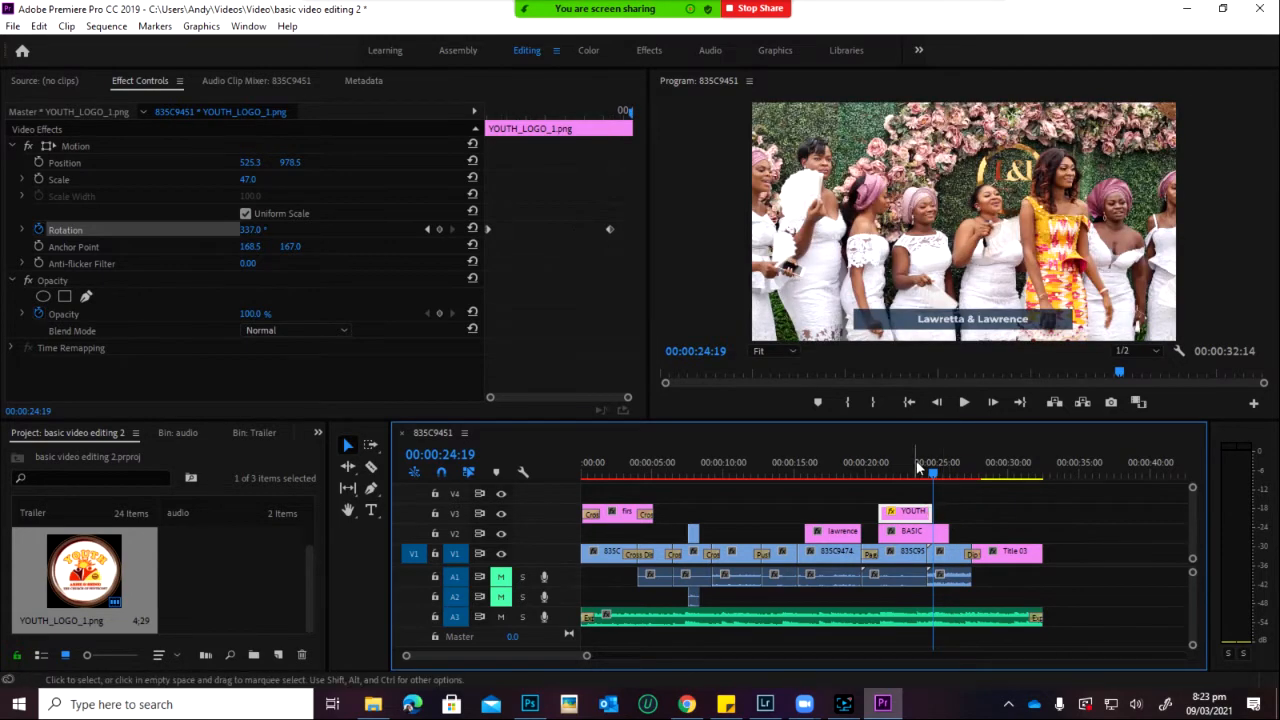
pyautogui.moveTo(918, 461); pyautogui.dragTo(879, 471)
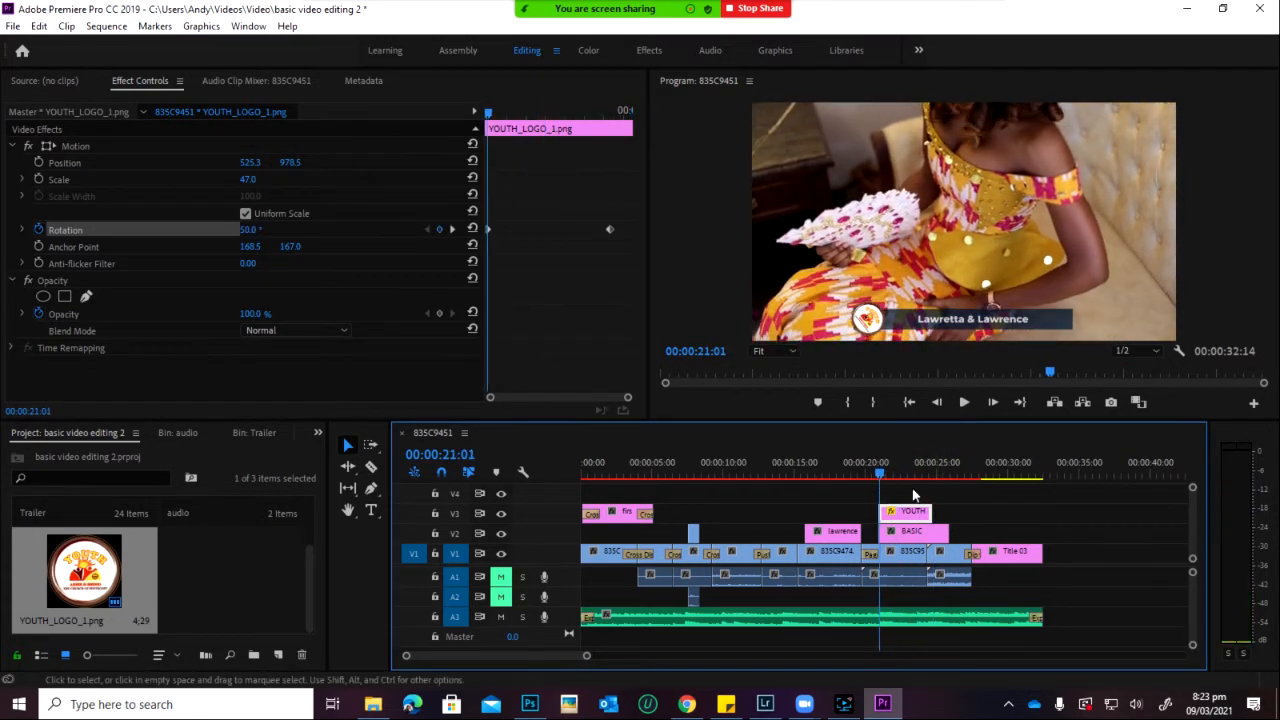
pyautogui.press('space')
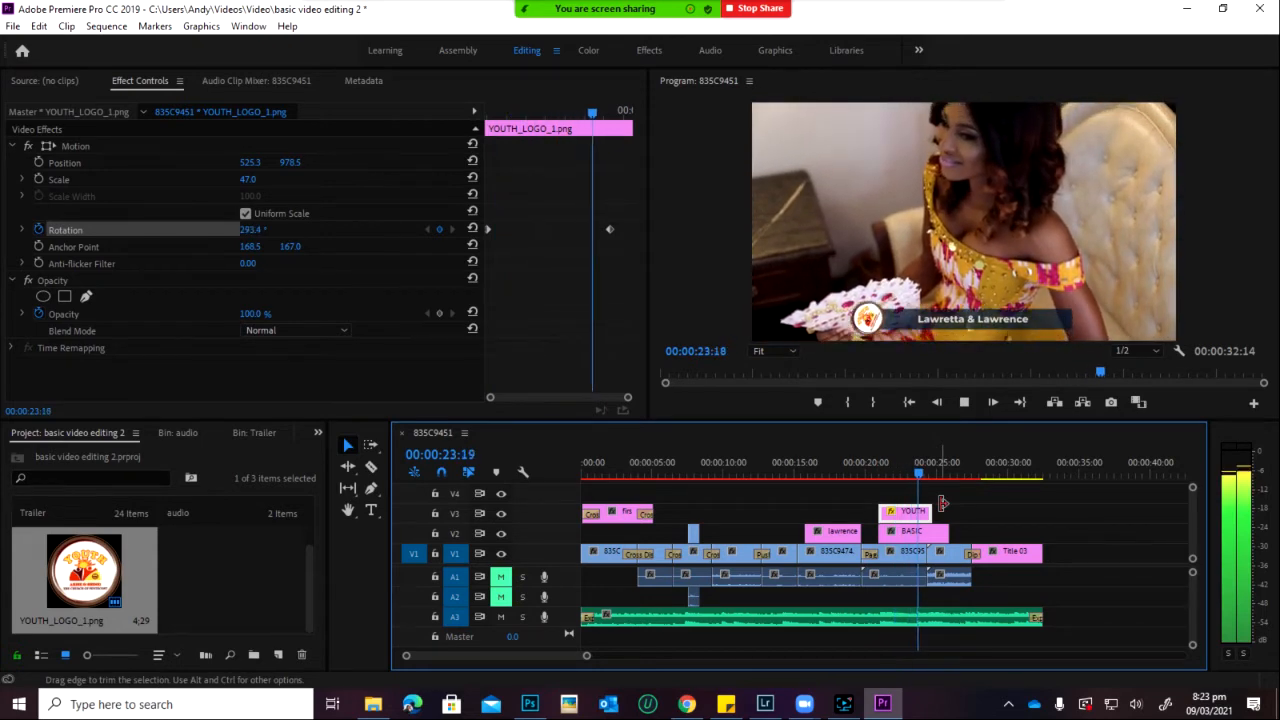
pyautogui.press('space')
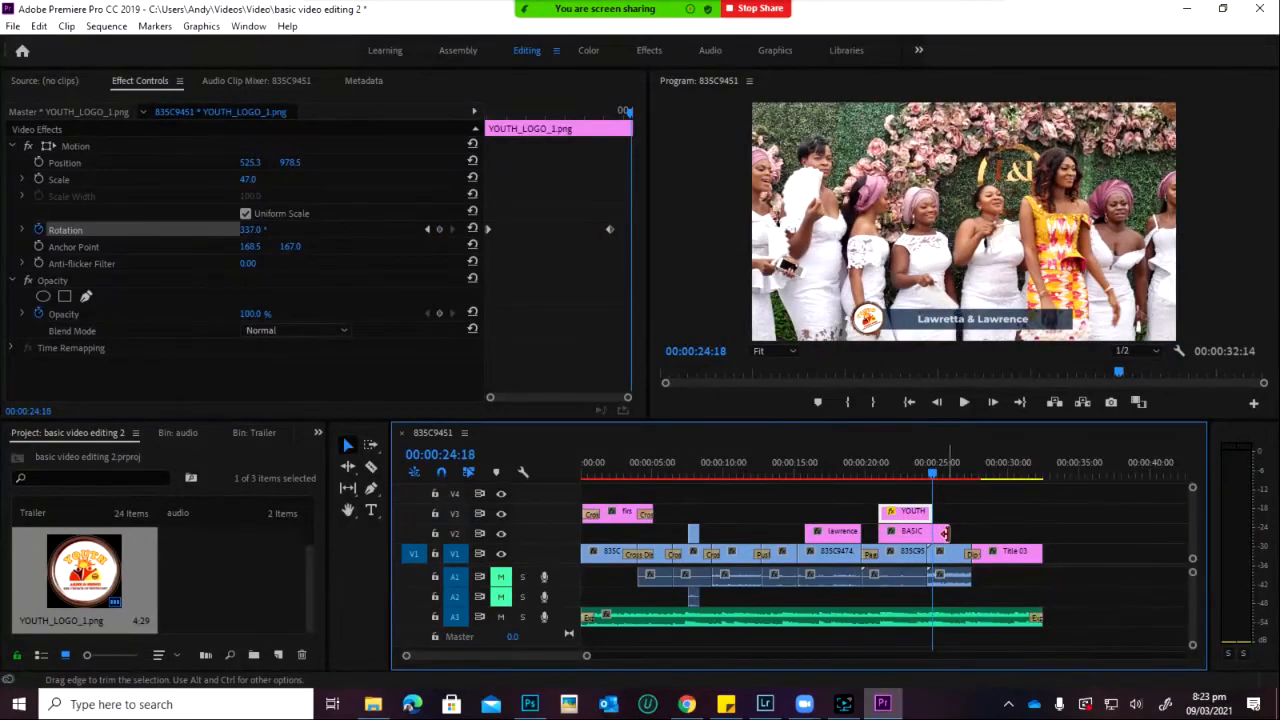
pyautogui.moveTo(943, 533); pyautogui.dragTo(931, 533)
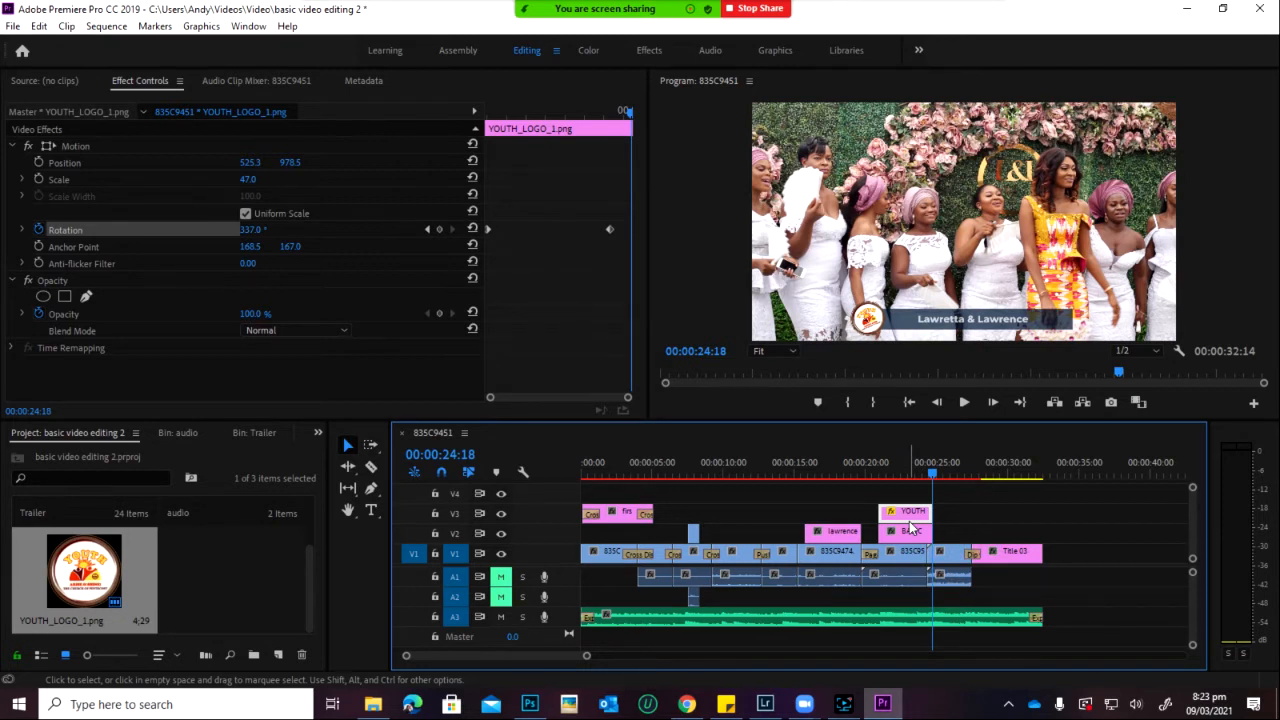
# Step: Deselect the clips and review the edit by playing it back from 15:17
pyautogui.click(883, 472)
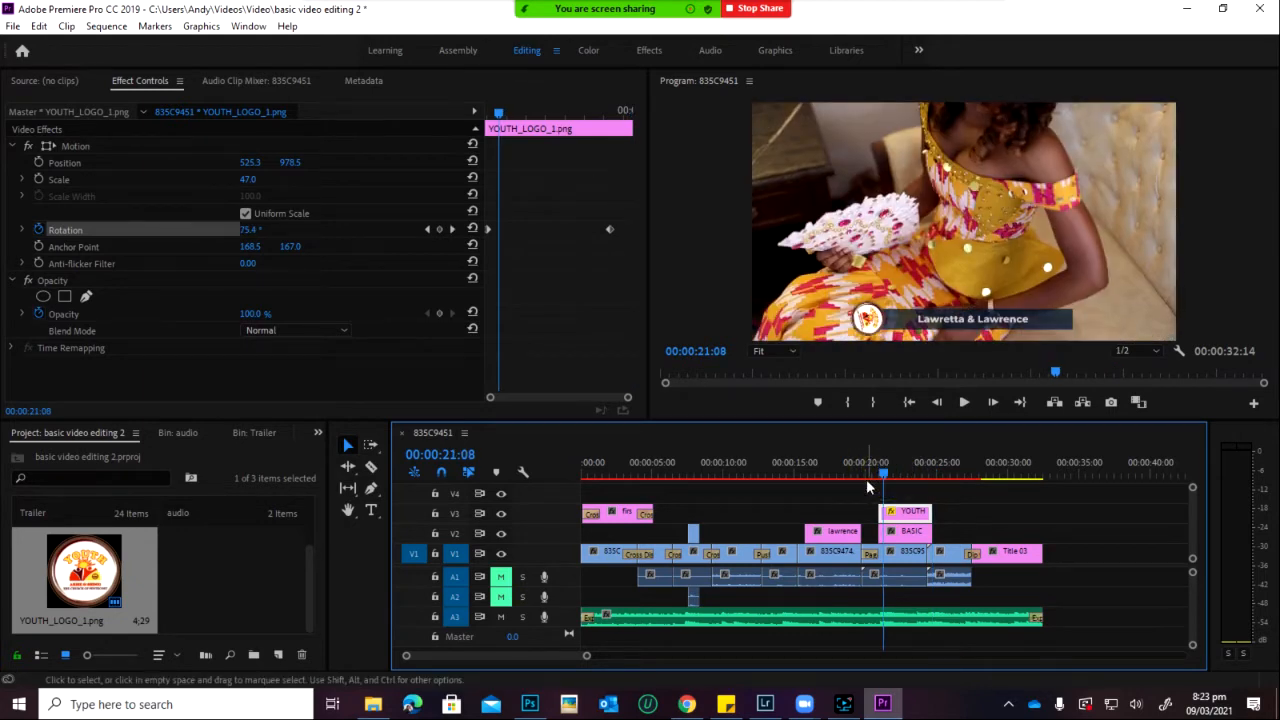
pyautogui.click(868, 487)
pyautogui.moveTo(918, 472)
pyautogui.mouseDown()
pyautogui.moveTo(908, 468)
pyautogui.moveTo(922, 484)
pyautogui.mouseUp()
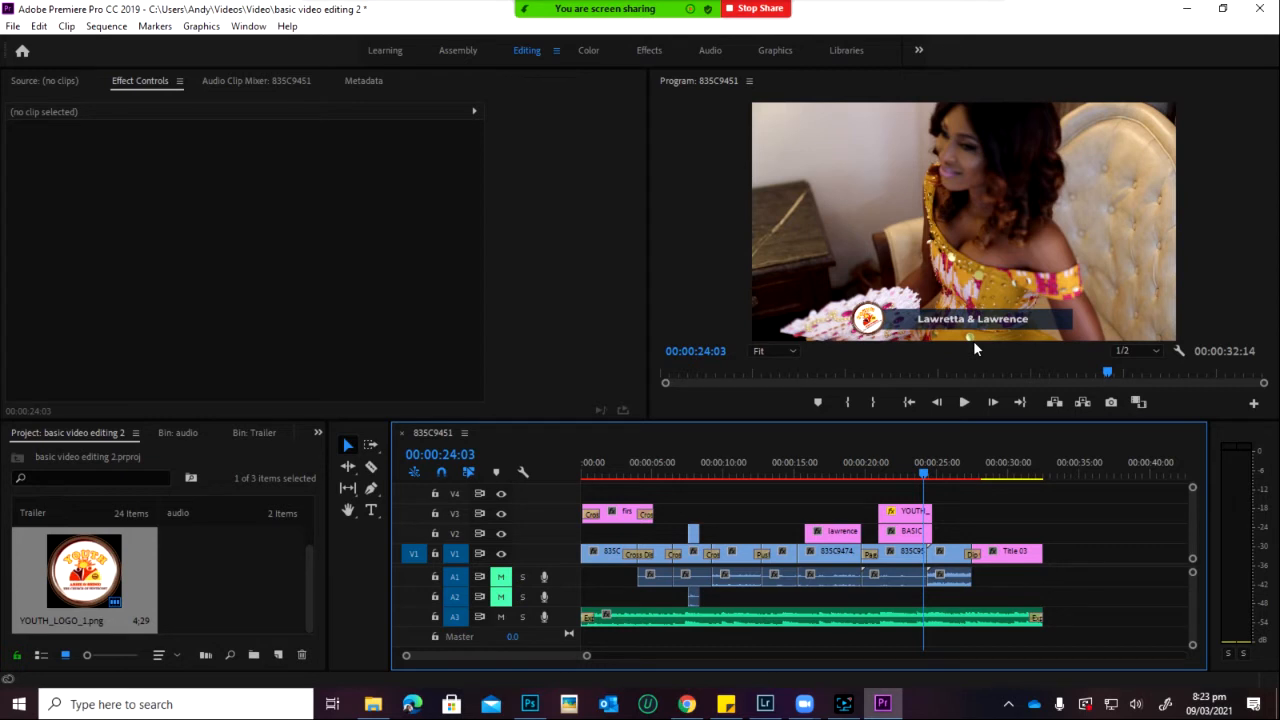
pyautogui.click(820, 467)
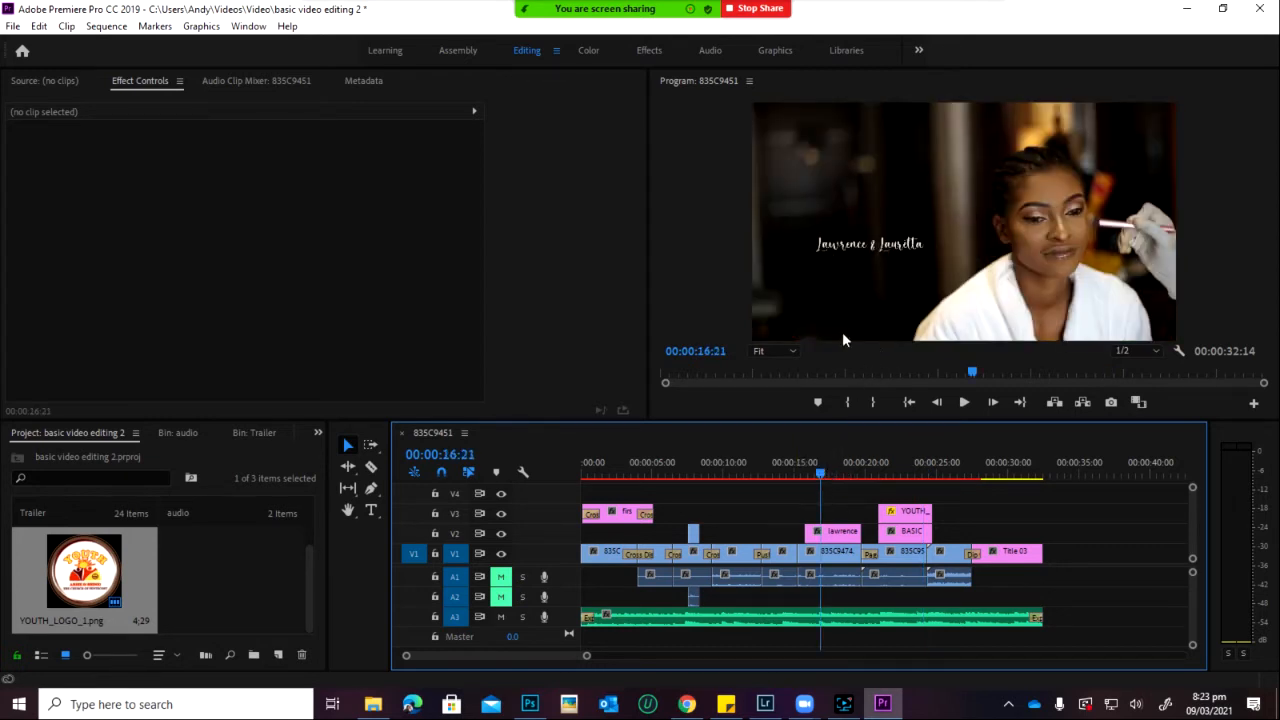
pyautogui.click(964, 402)
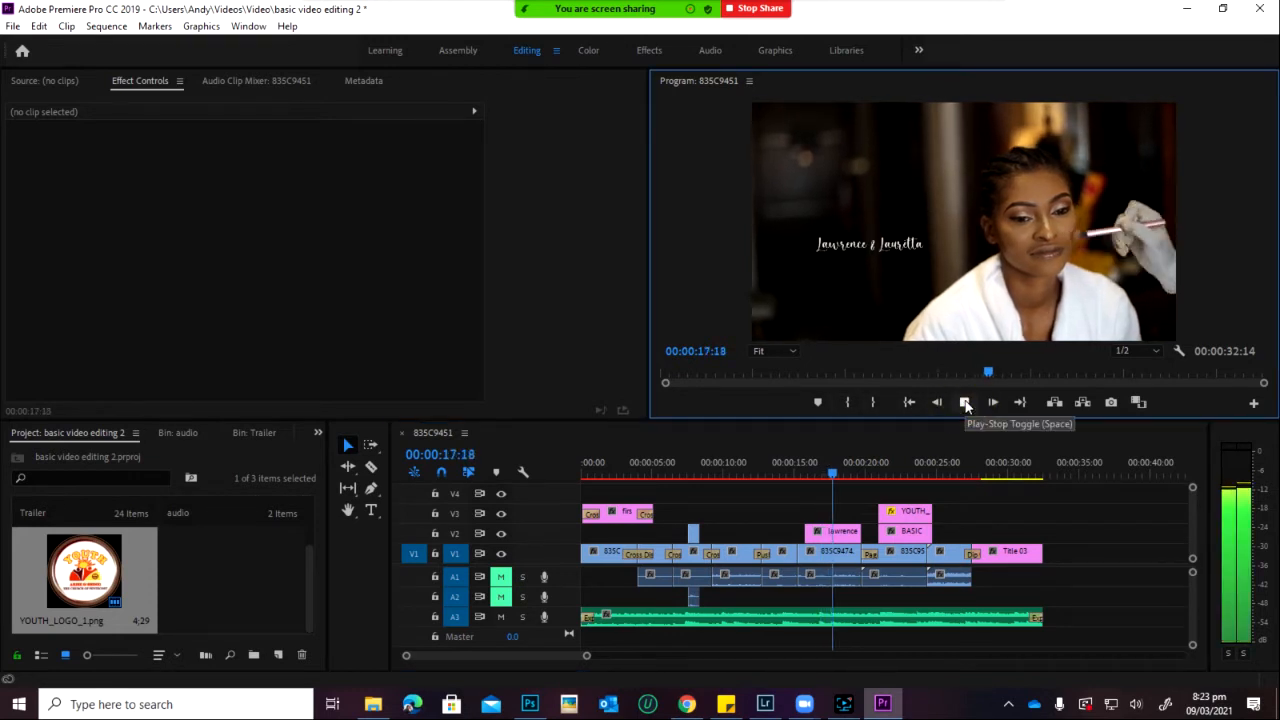
pyautogui.click(803, 467)
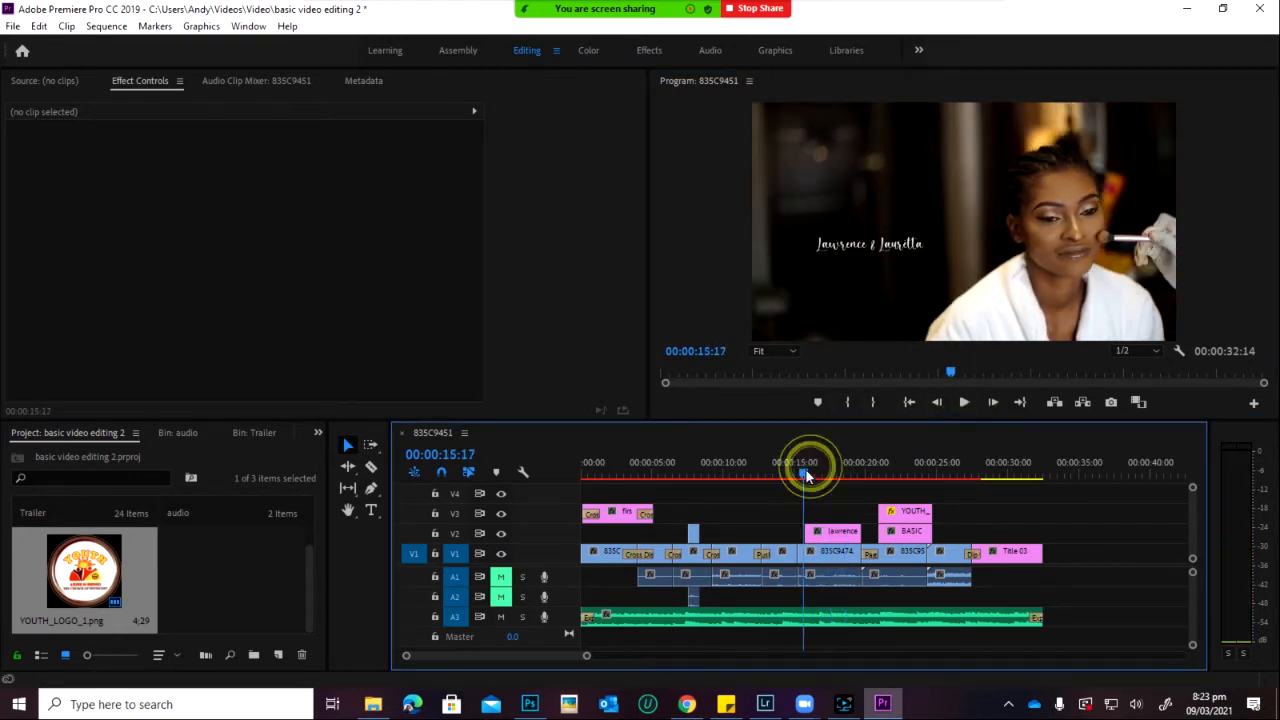
pyautogui.click(964, 402)
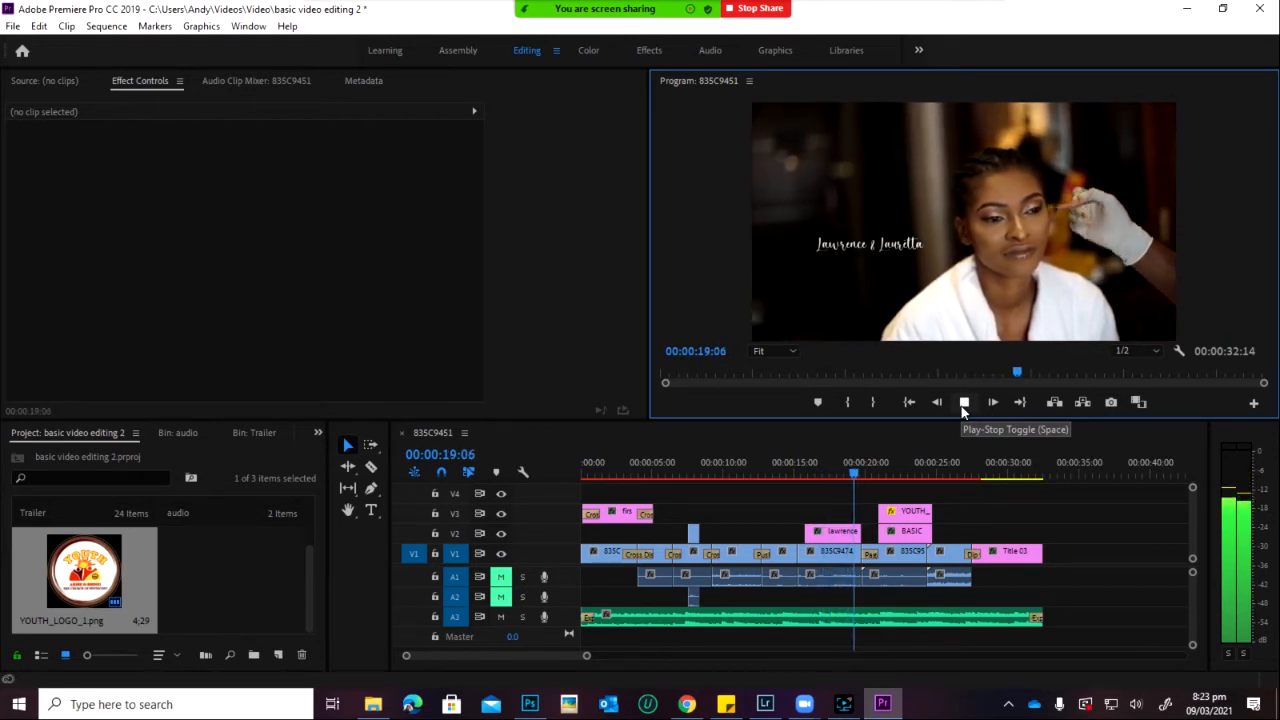
pyautogui.click(964, 402)
pyautogui.click(838, 467)
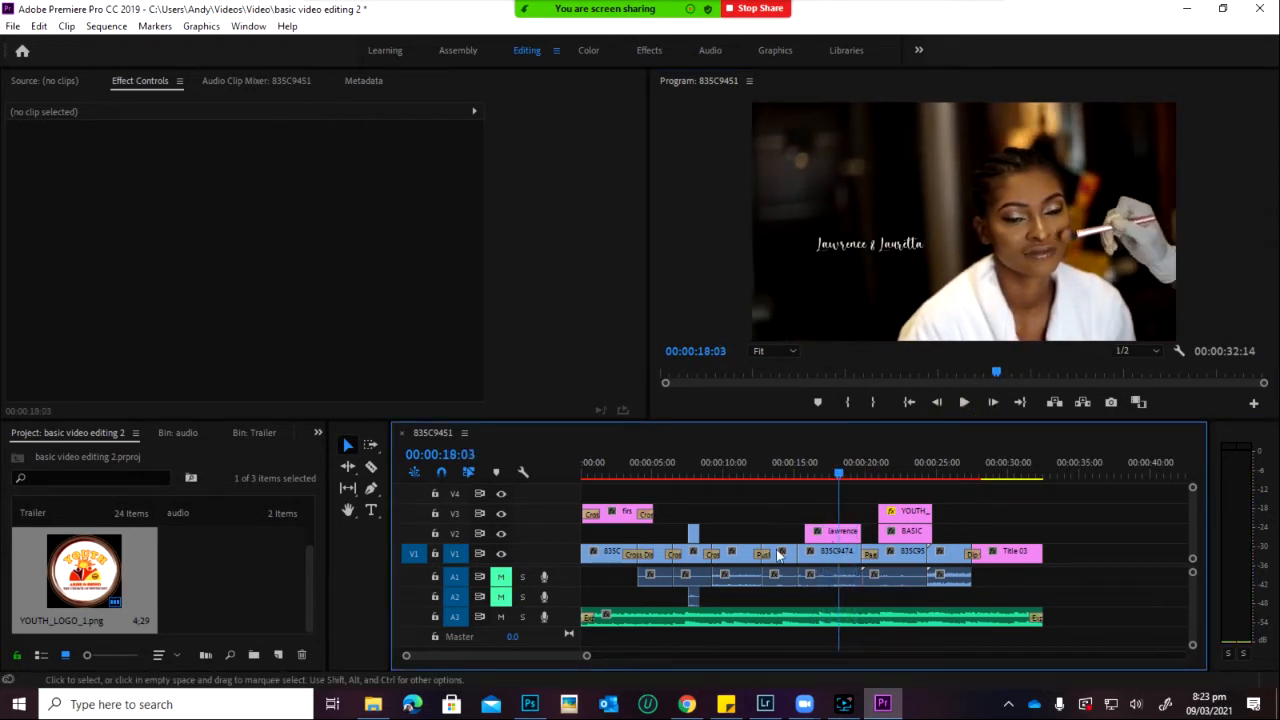
pyautogui.click(734, 472)
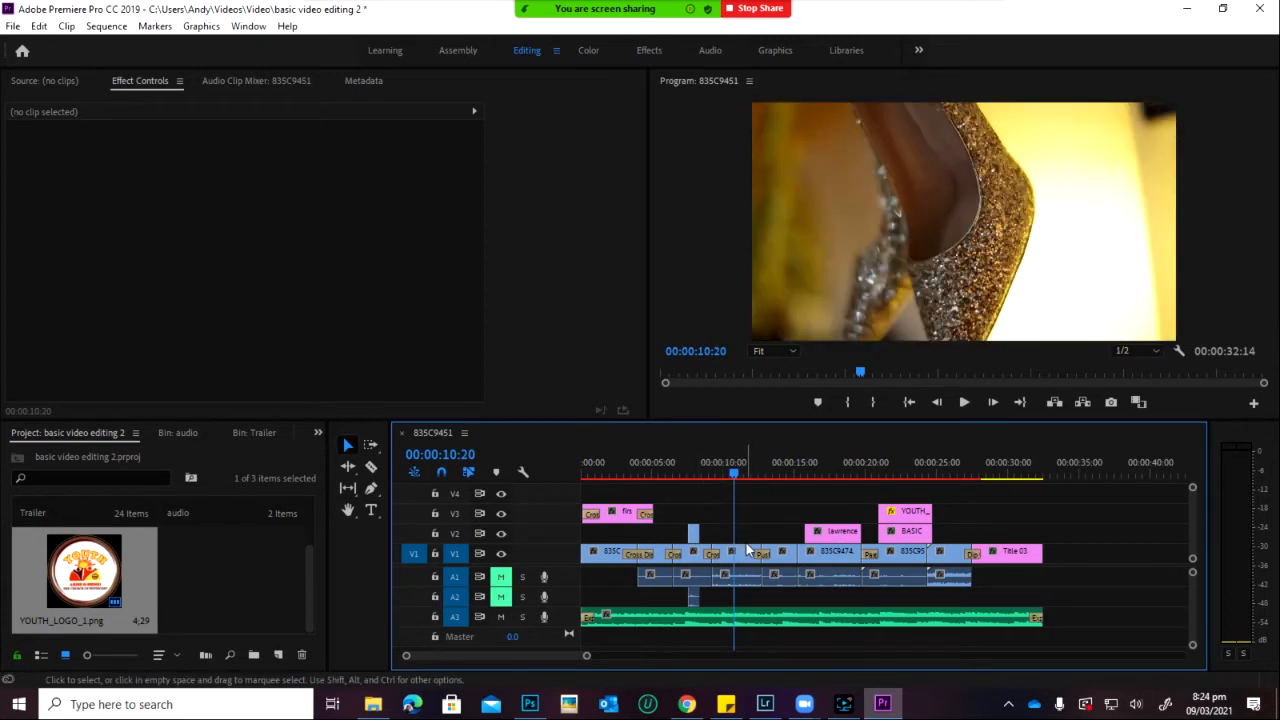
# Step: Drag Color Balance from Video Effects > Color Correction onto the 835C9459.MOV shoe clip
pyautogui.click(745, 550)
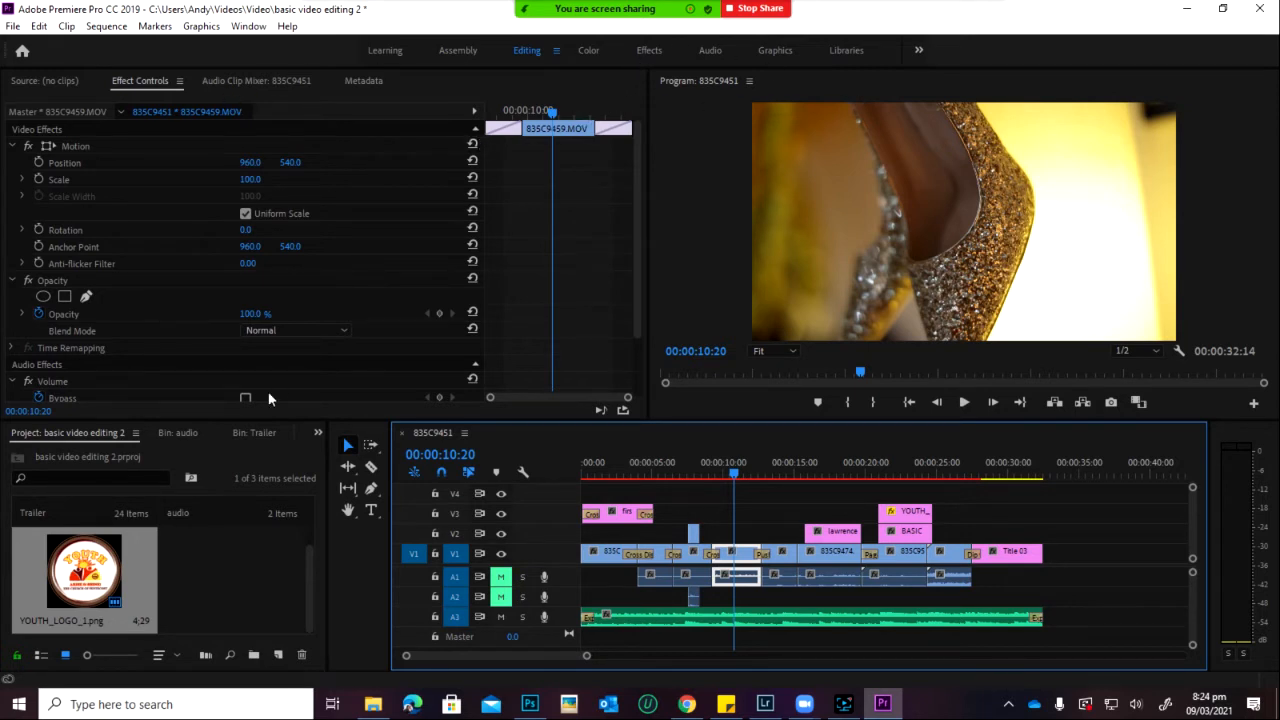
pyautogui.scroll(-6, 186, 436)
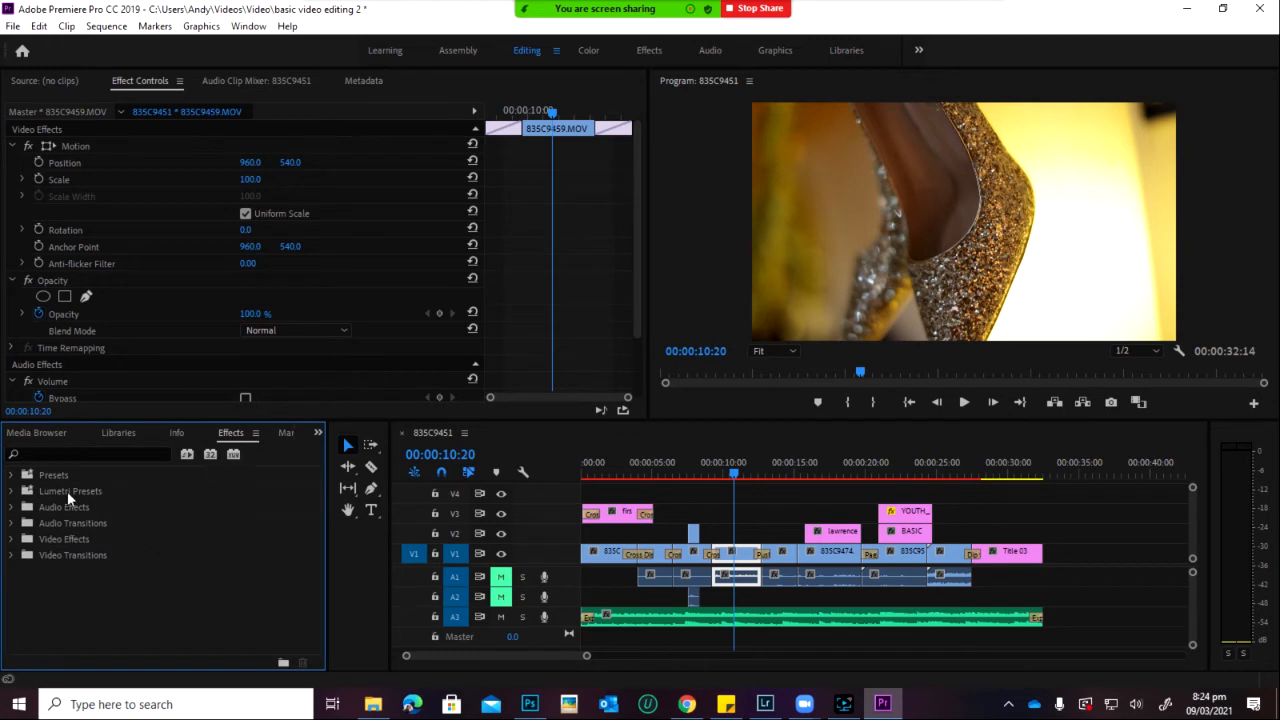
pyautogui.click(11, 539)
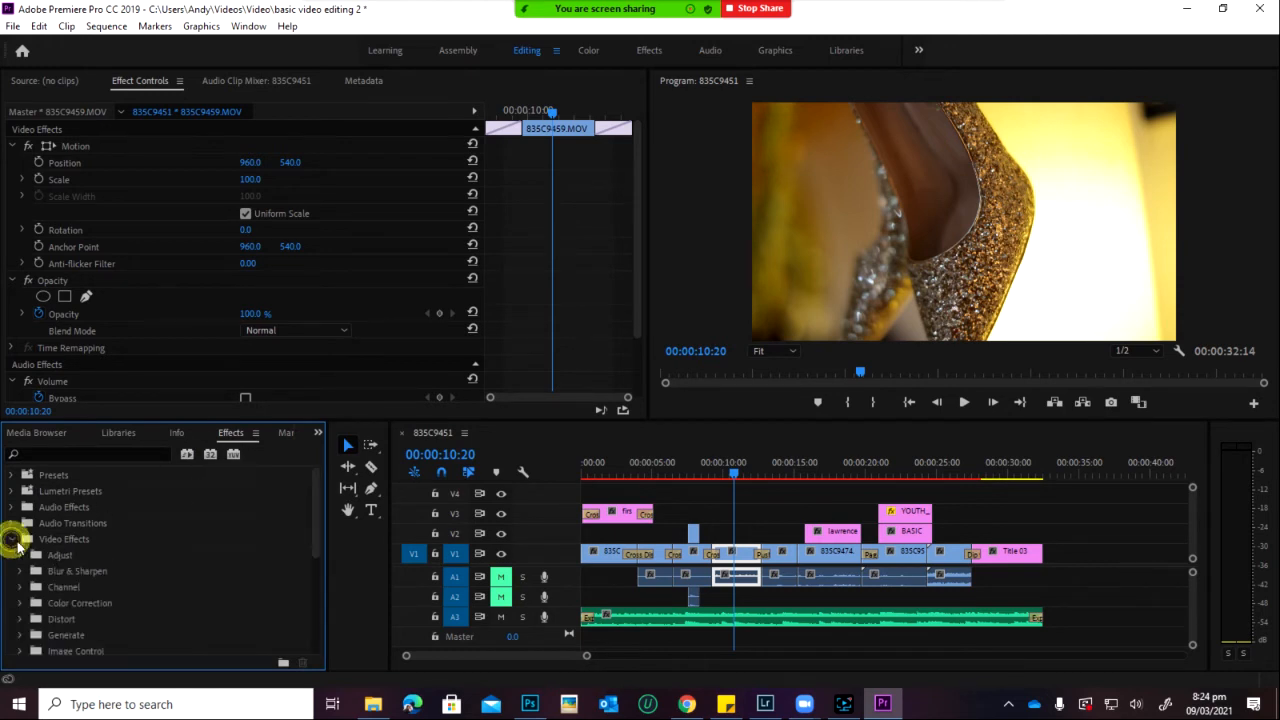
pyautogui.click(20, 603)
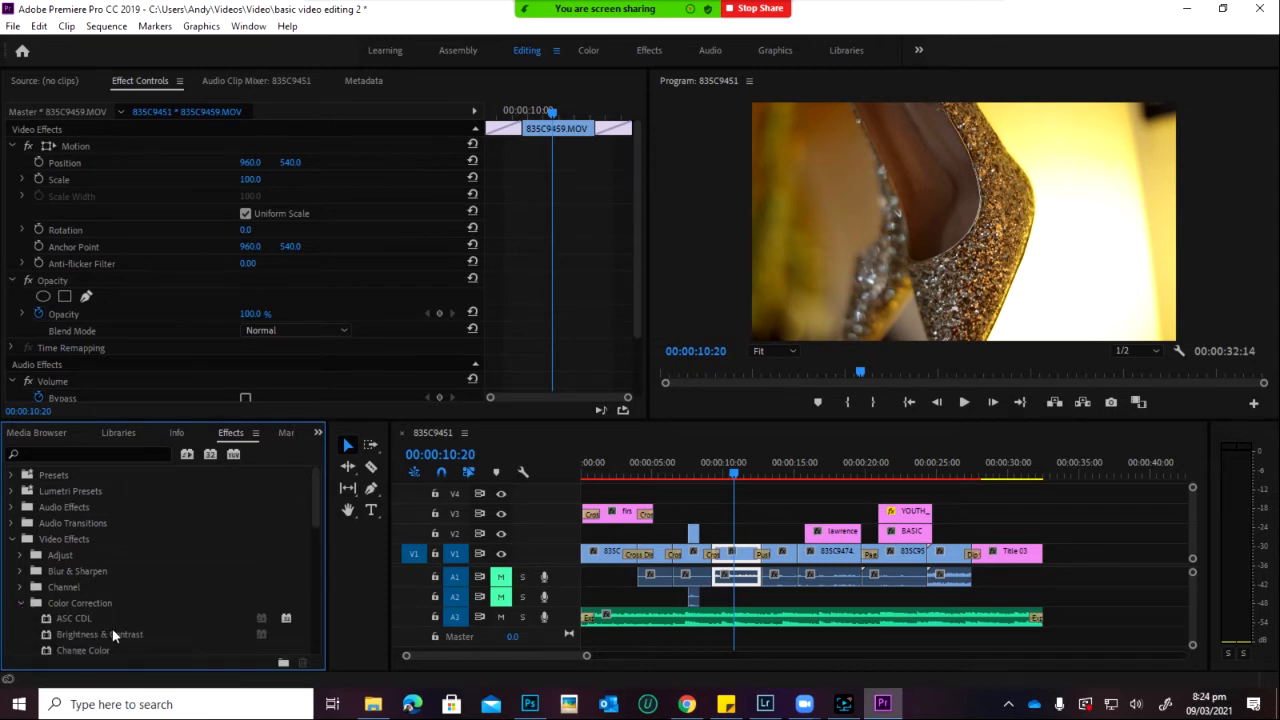
pyautogui.scroll(-2, 129, 640)
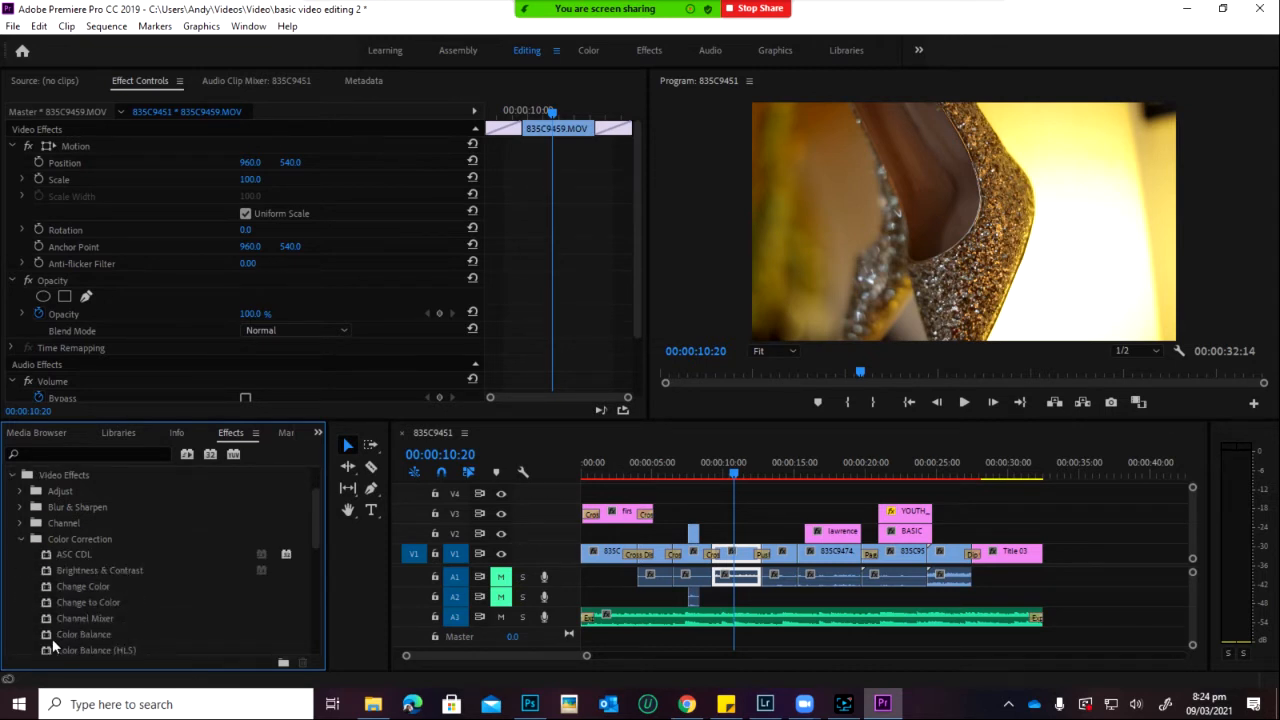
pyautogui.moveTo(66, 636); pyautogui.dragTo(752, 562)
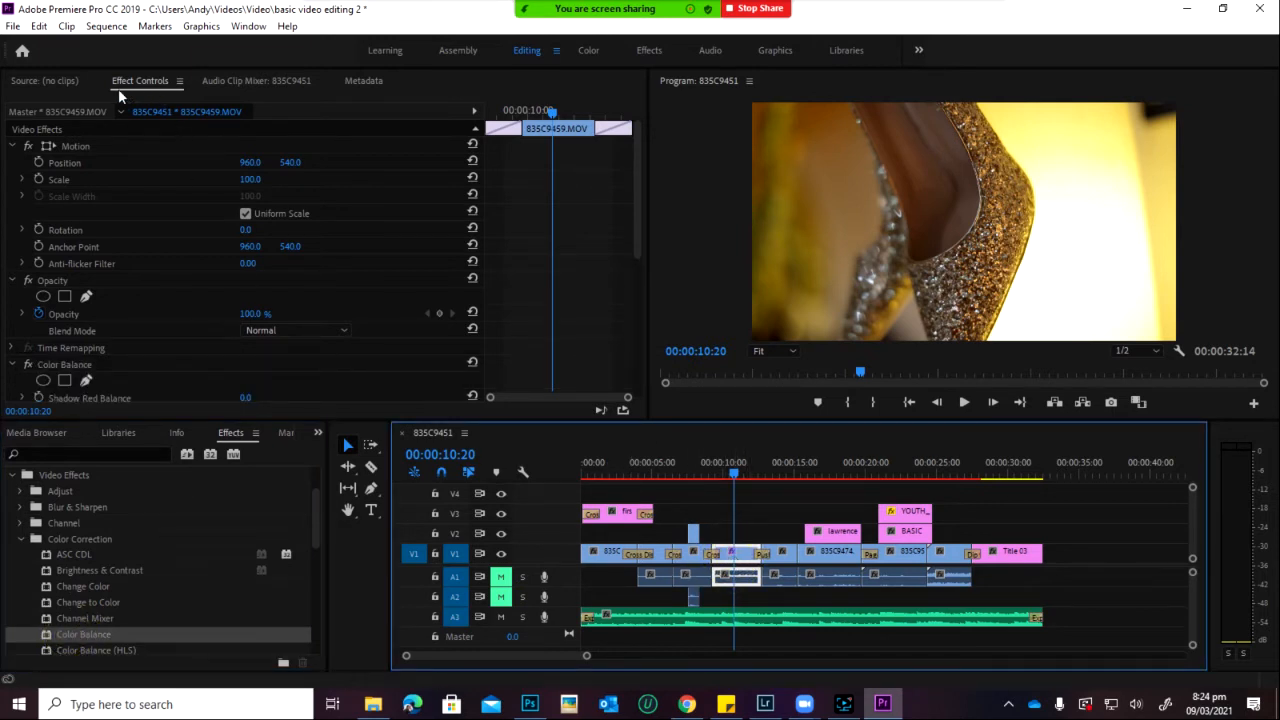
# Step: Set Color Balance Highlight Red Balance to 71.0 and Midtone Red Balance to -8.0 on 835C9459.MOV
pyautogui.scroll(-5, 192, 275)
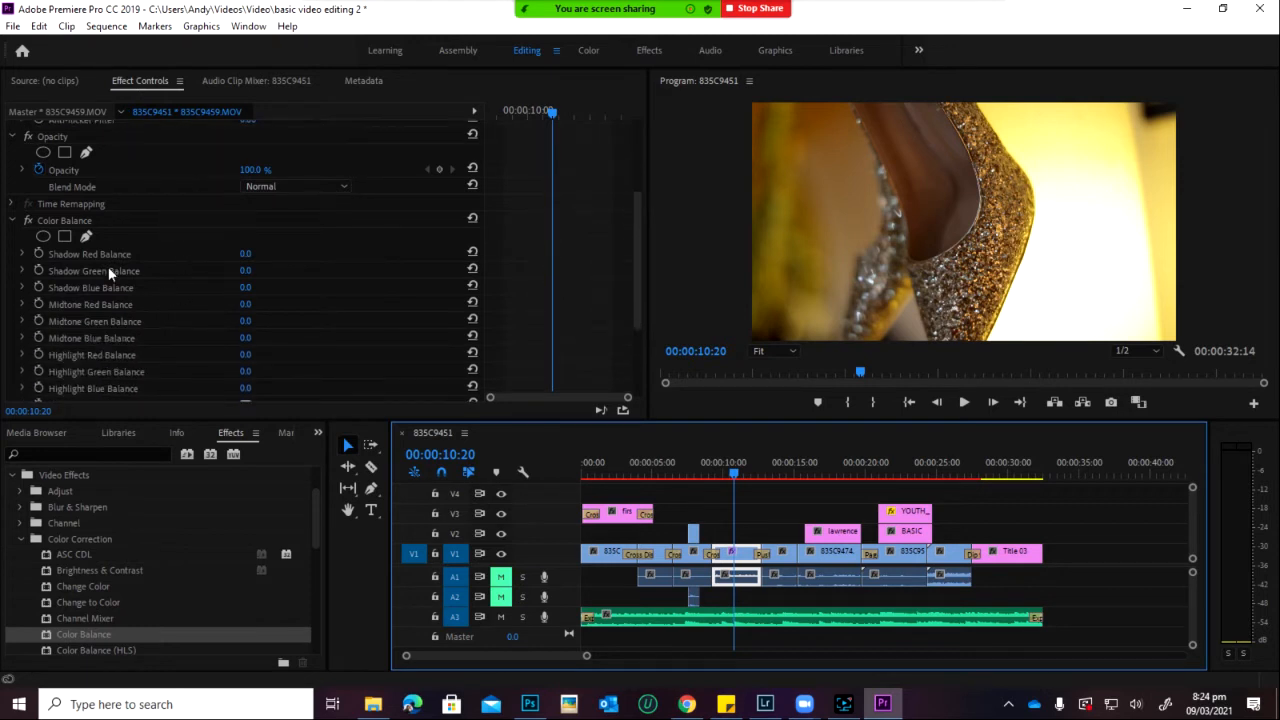
pyautogui.scroll(-2, 132, 273)
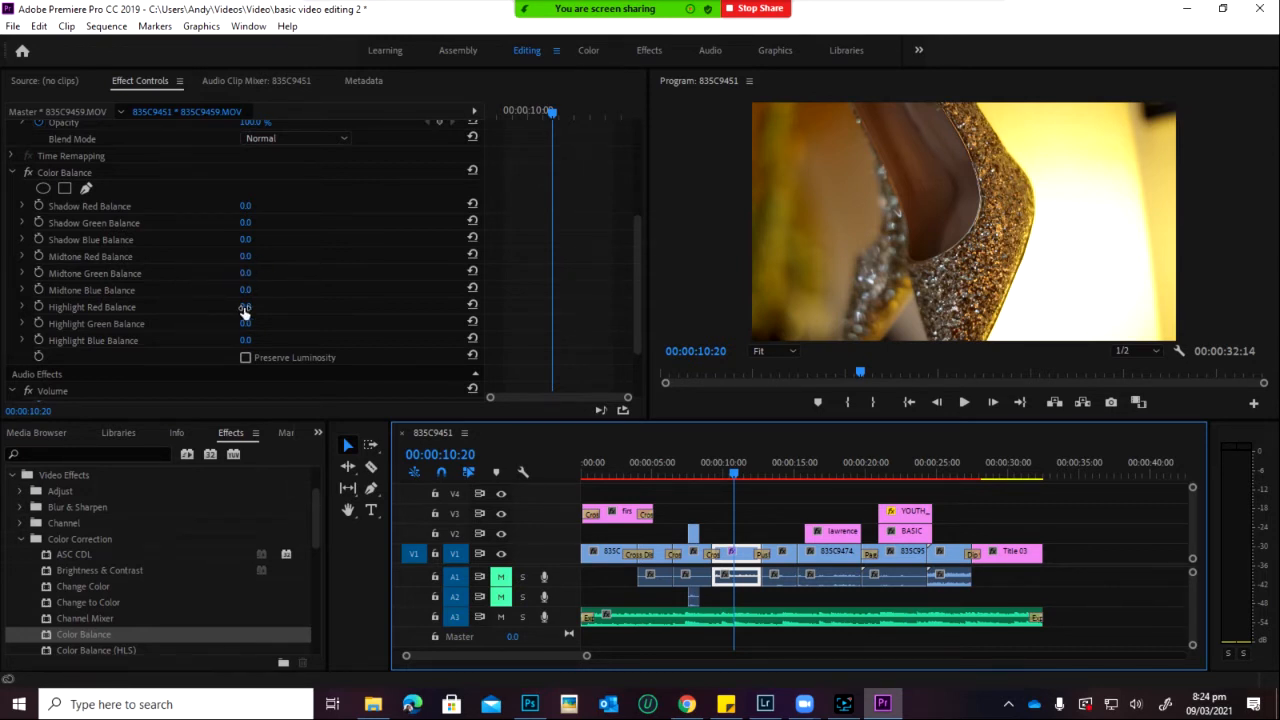
pyautogui.moveTo(244, 306); pyautogui.dragTo(276, 341)
pyautogui.scroll(-2, 175, 550)
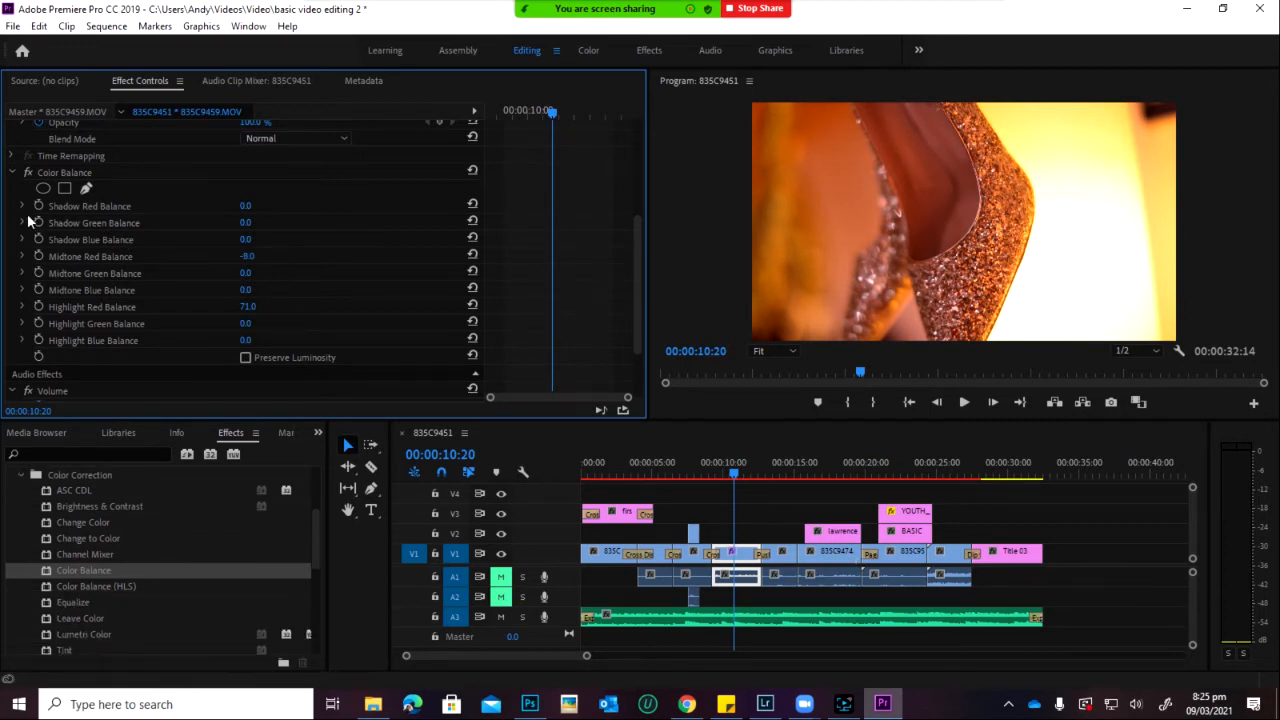
pyautogui.click(101, 173)
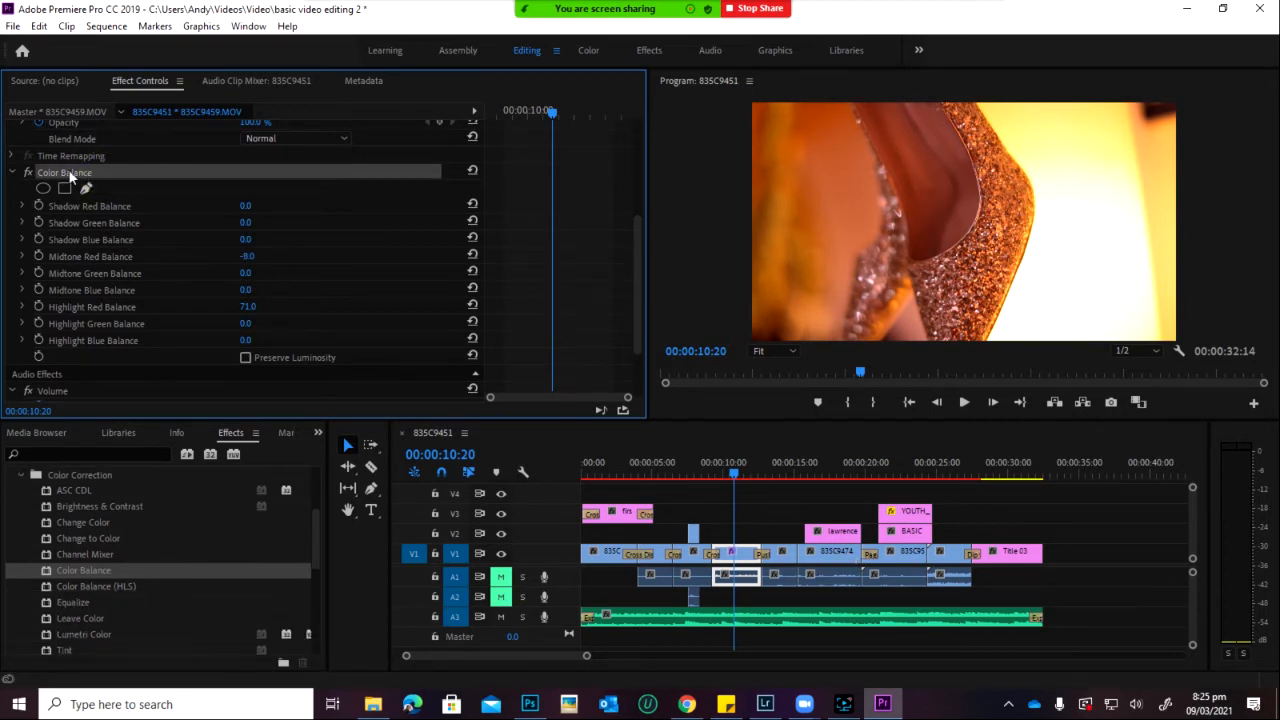
# Step: Replace the clip's Color Balance effect with Color Balance (HLS)
pyautogui.press('Delete')
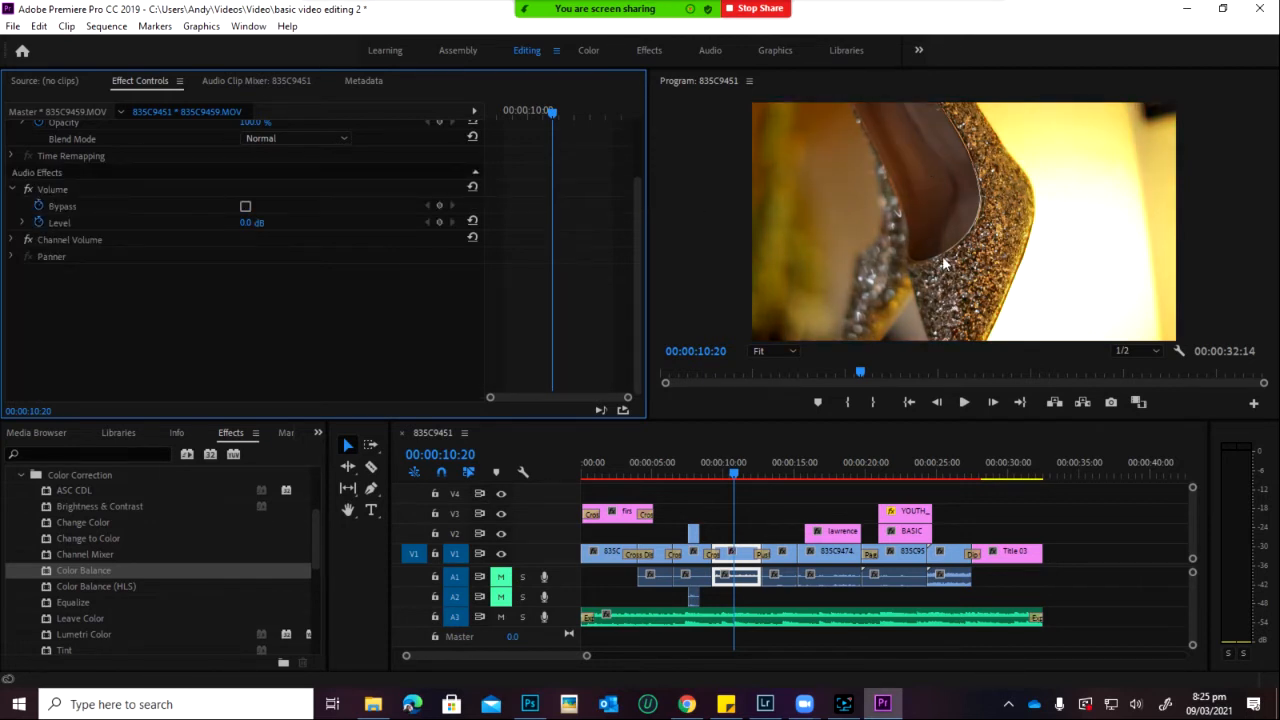
pyautogui.click(46, 588)
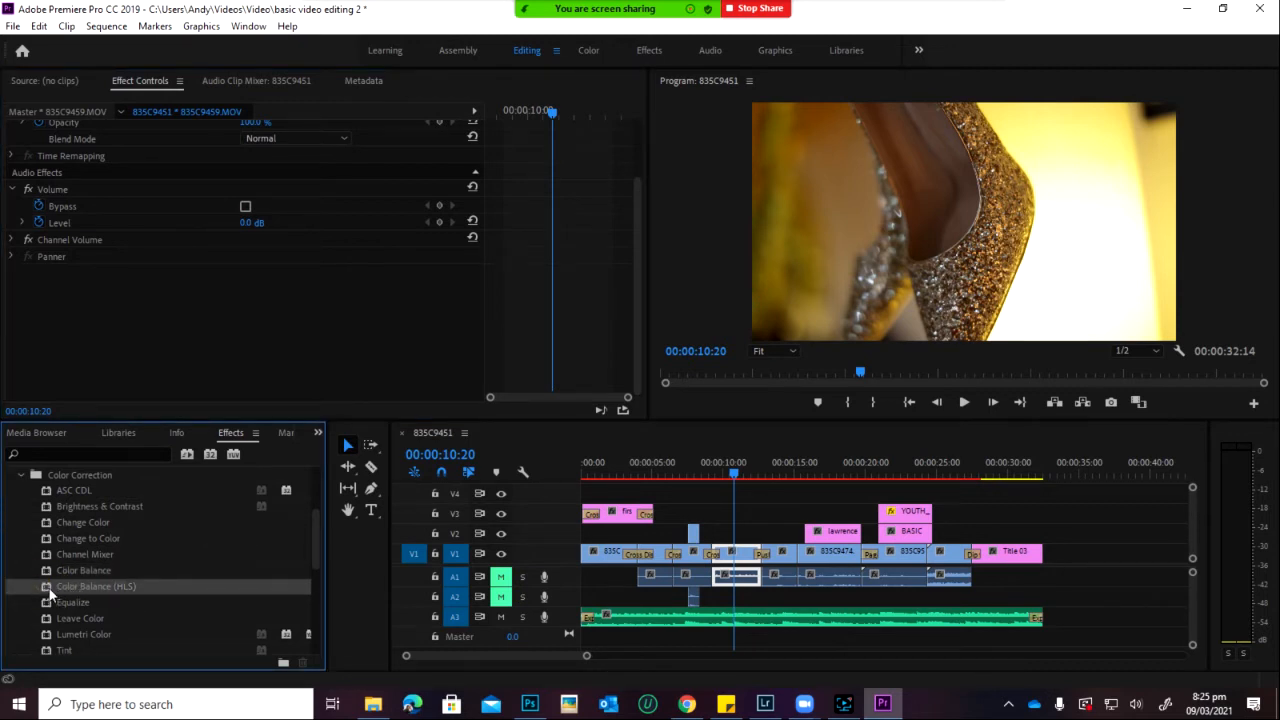
pyautogui.moveTo(46, 590); pyautogui.dragTo(754, 561)
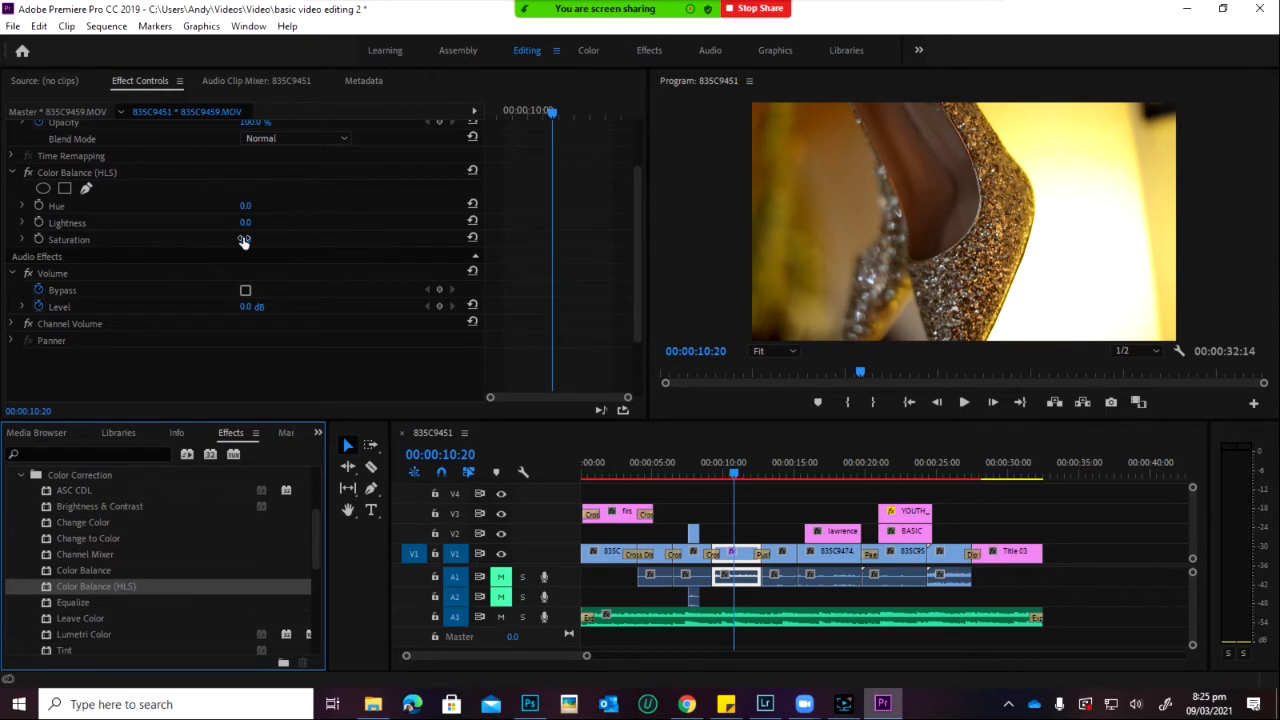
# Step: Try Saturation at 100 and sweep its range, then set Saturation back to 0.0
pyautogui.moveTo(244, 241); pyautogui.dragTo(296, 150)
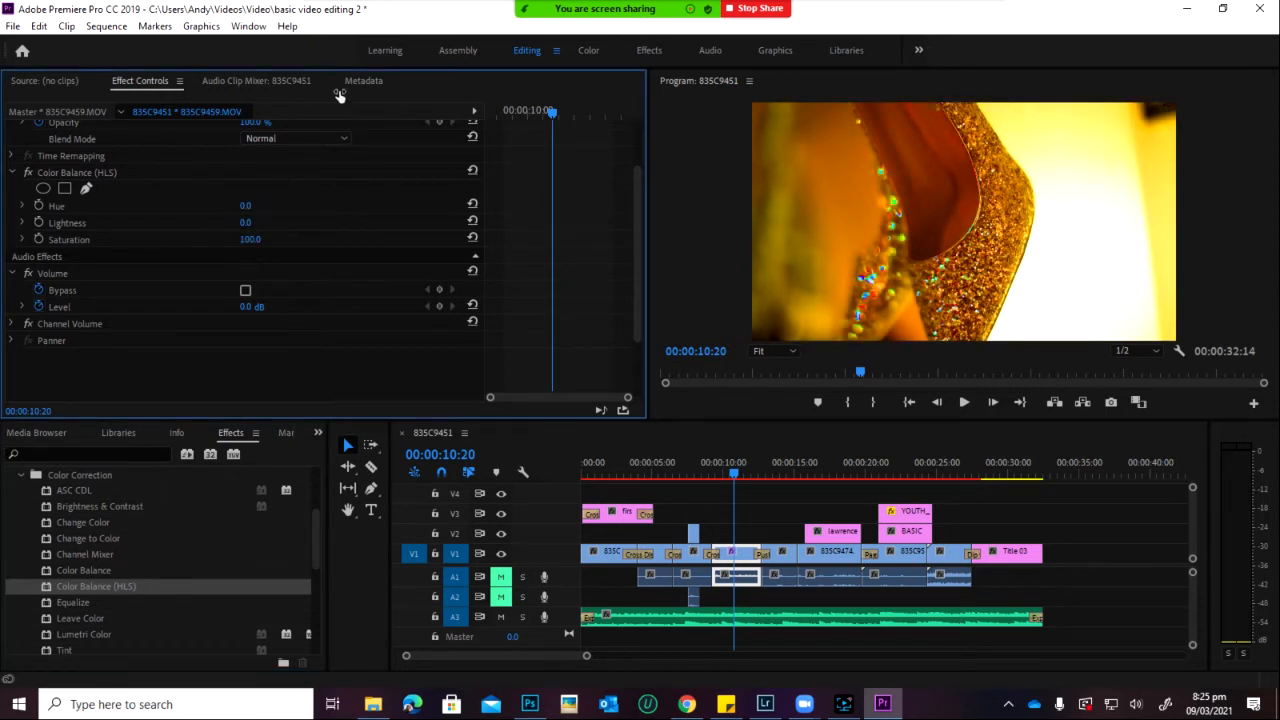
pyautogui.moveTo(340, 95); pyautogui.dragTo(343, 269)
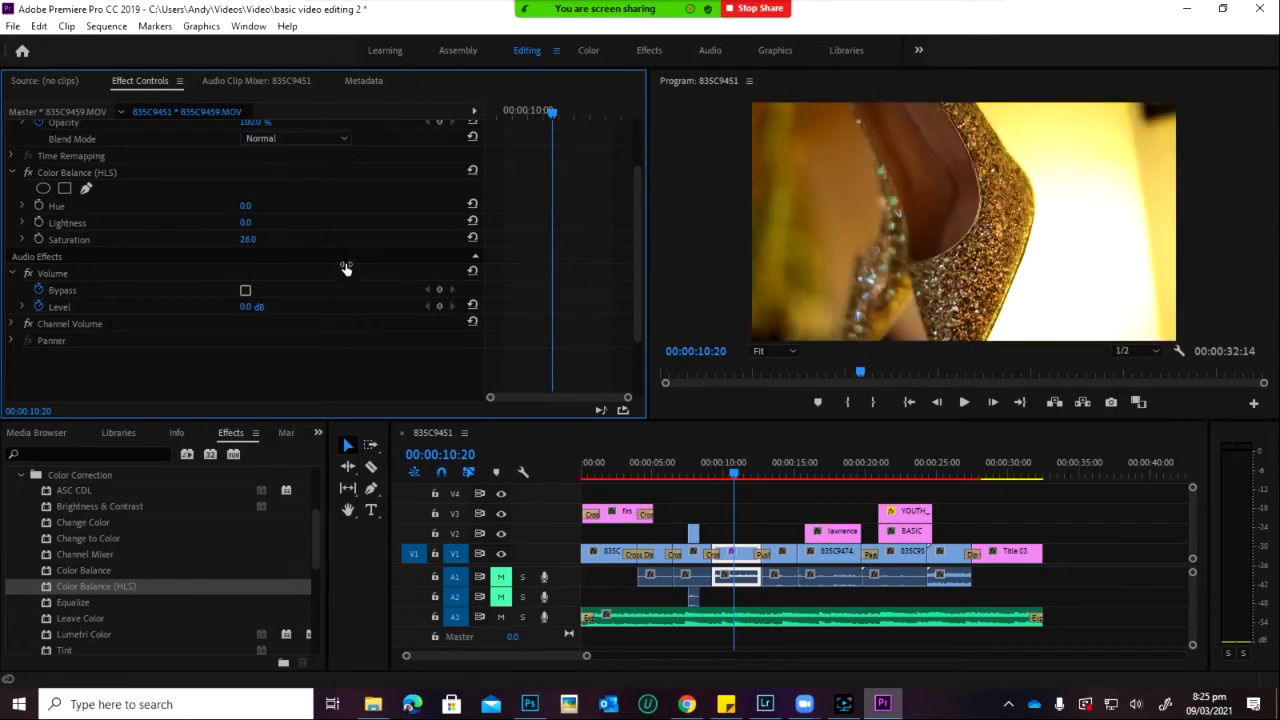
pyautogui.click(247, 243)
pyautogui.write('0')
pyautogui.press('Return')
pyautogui.click(244, 206)
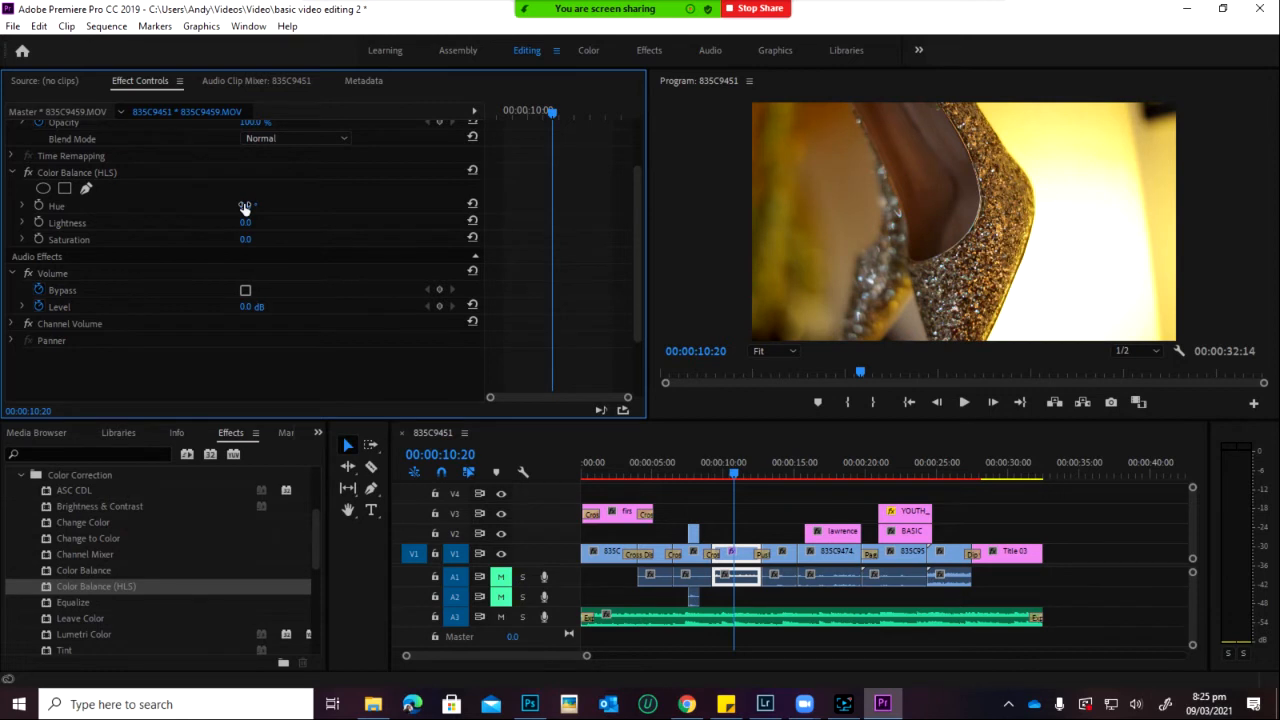
# Step: Shift the Hue to tint the image, preview around 10 seconds, then undo back to Hue 0
pyautogui.moveTo(244, 206); pyautogui.dragTo(341, 48)
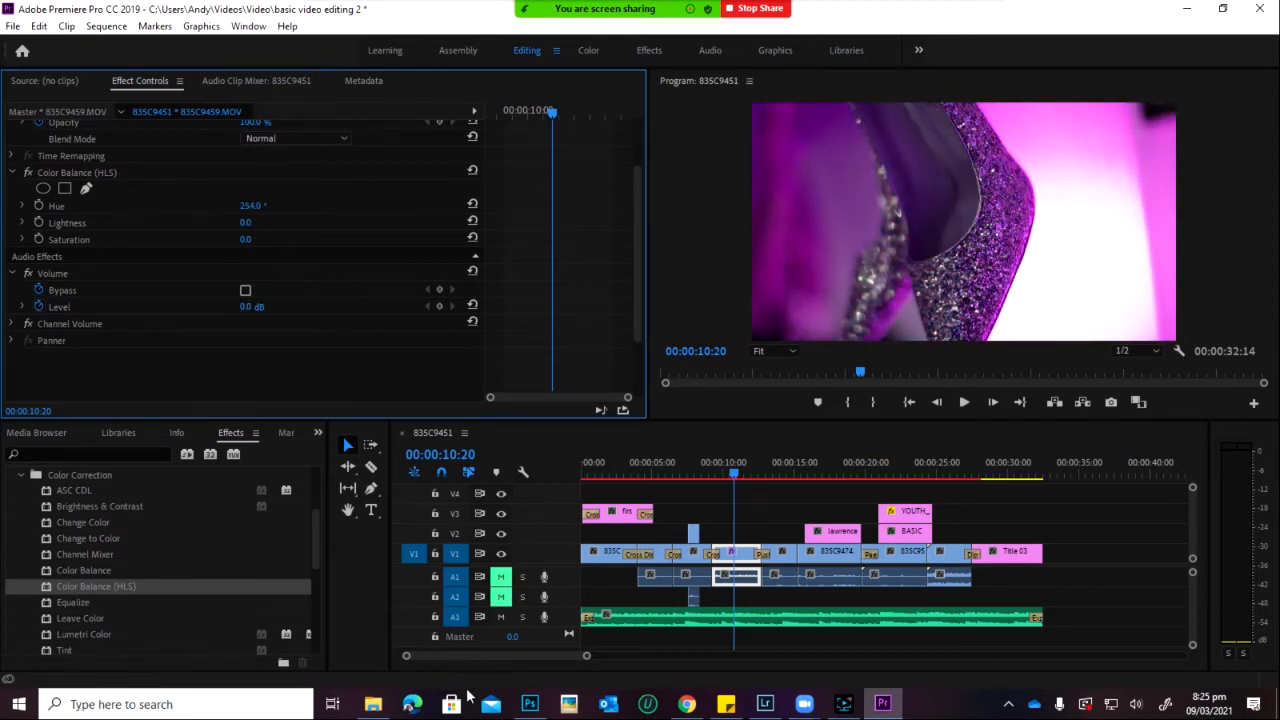
pyautogui.press('space')
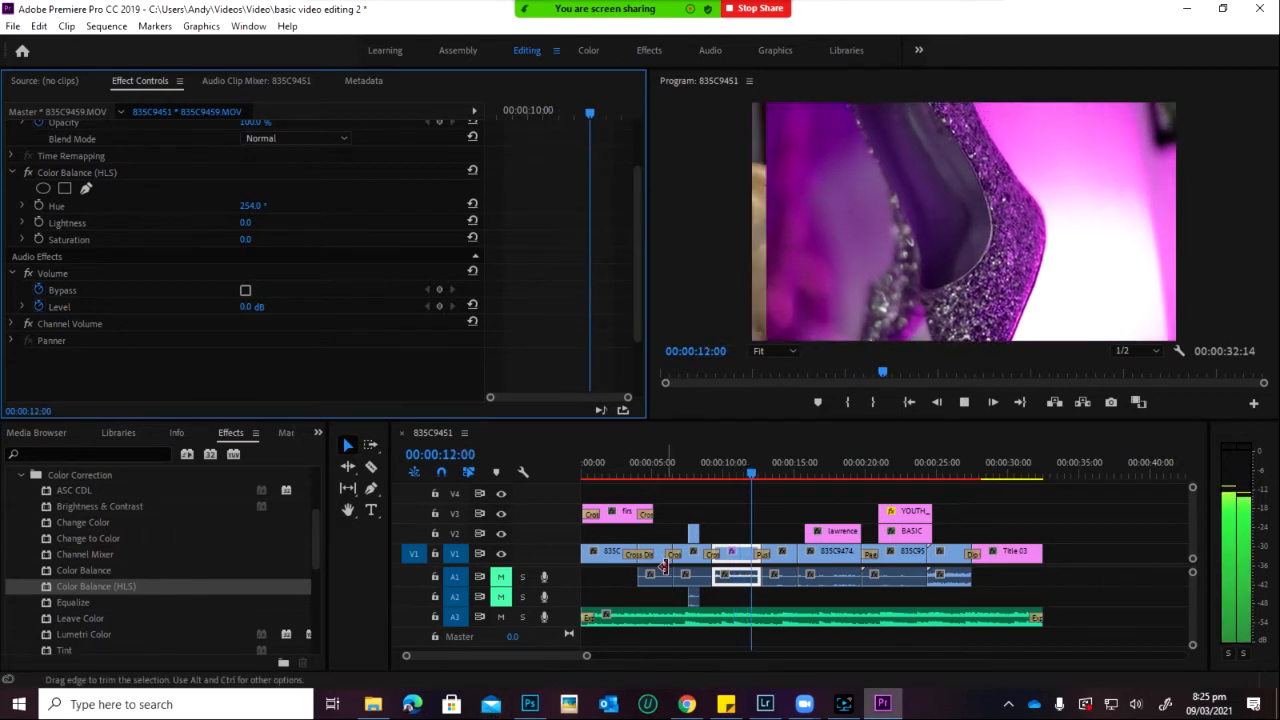
pyautogui.moveTo(736, 462); pyautogui.dragTo(718, 478)
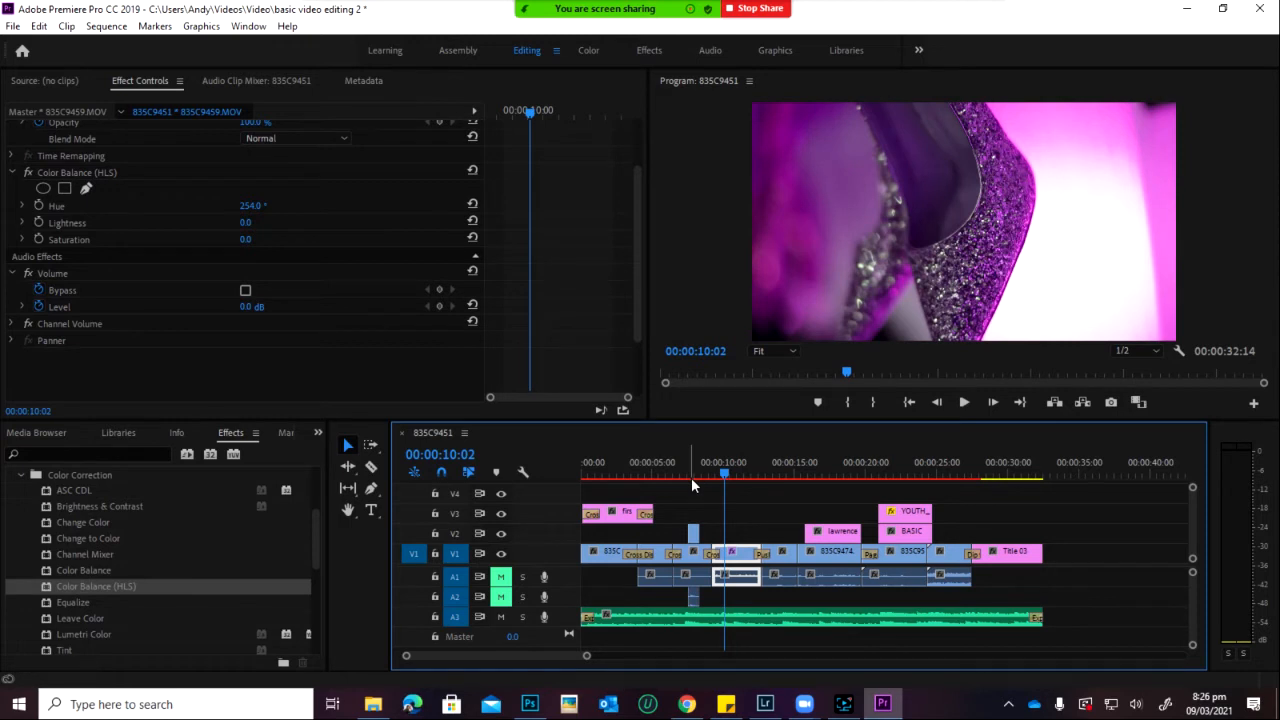
pyautogui.click(731, 474)
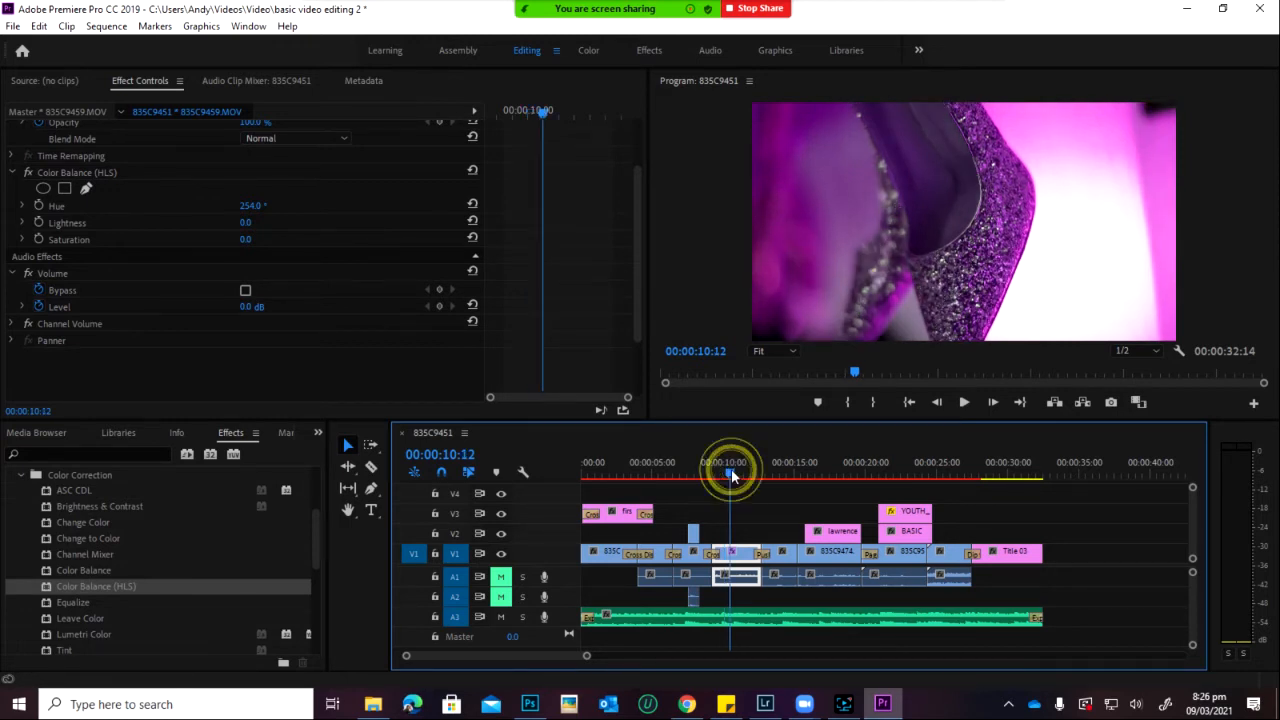
pyautogui.click(729, 475)
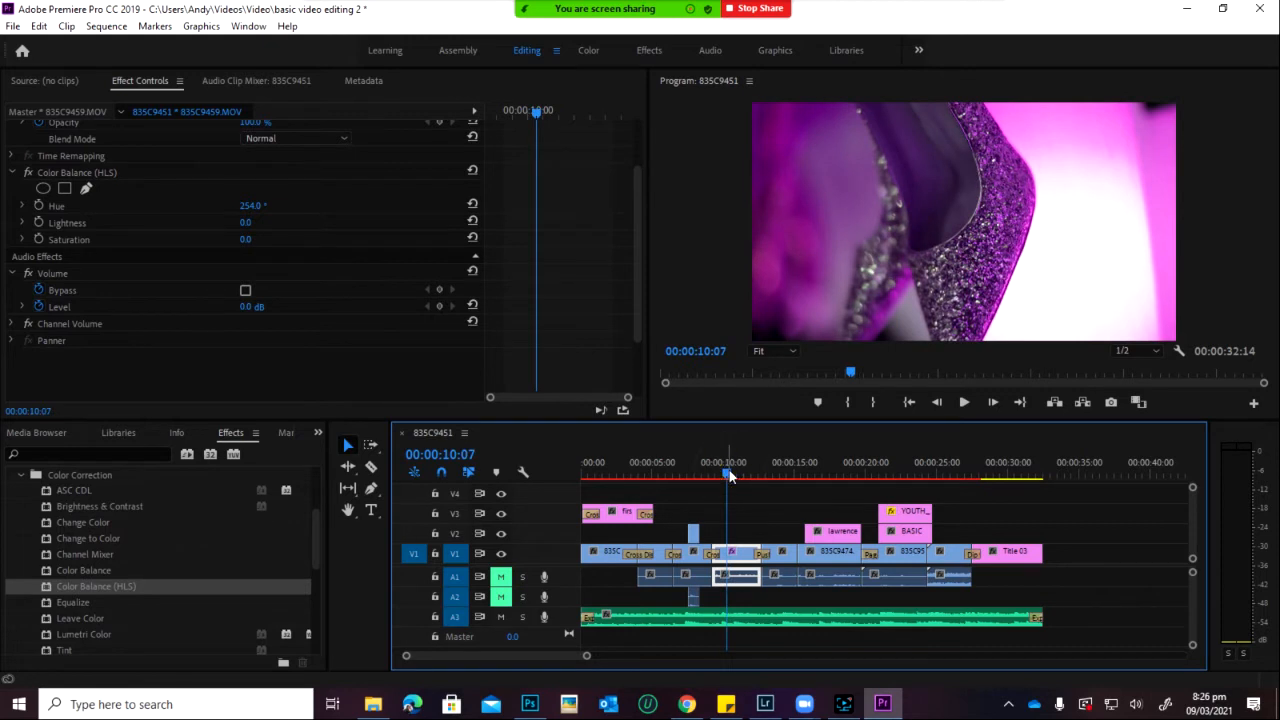
pyautogui.hotkey('ctrl', 'z')
pyautogui.scroll(-1, 70, 637)
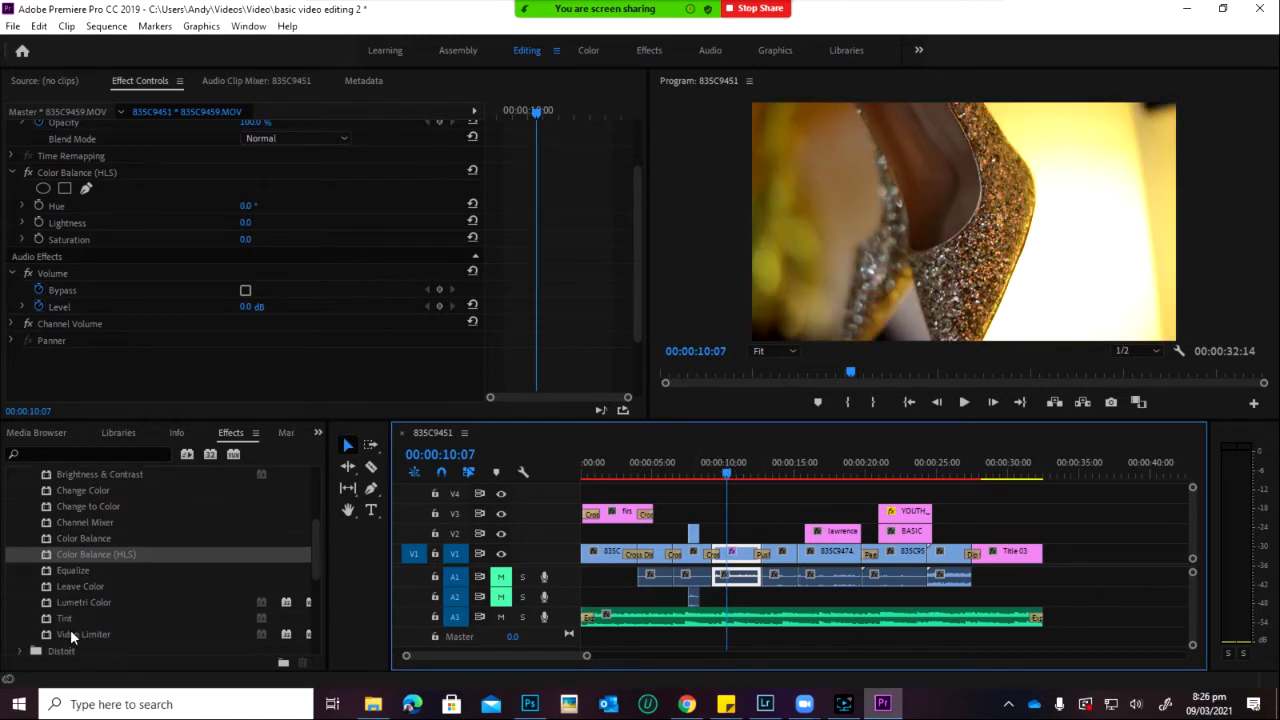
# Step: Apply Lumetri Color to 835C9459.MOV and widen its HSL Secondary saturation key to full range
pyautogui.click(70, 602)
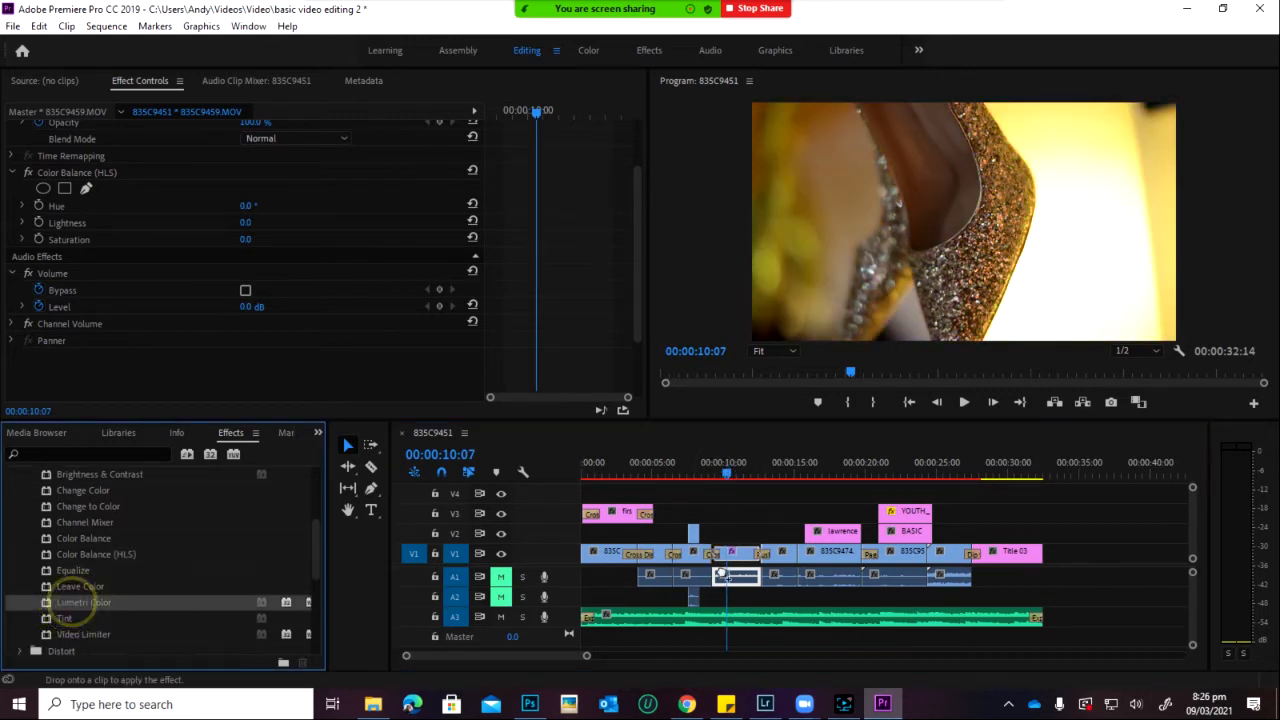
pyautogui.moveTo(741, 557); pyautogui.dragTo(745, 562)
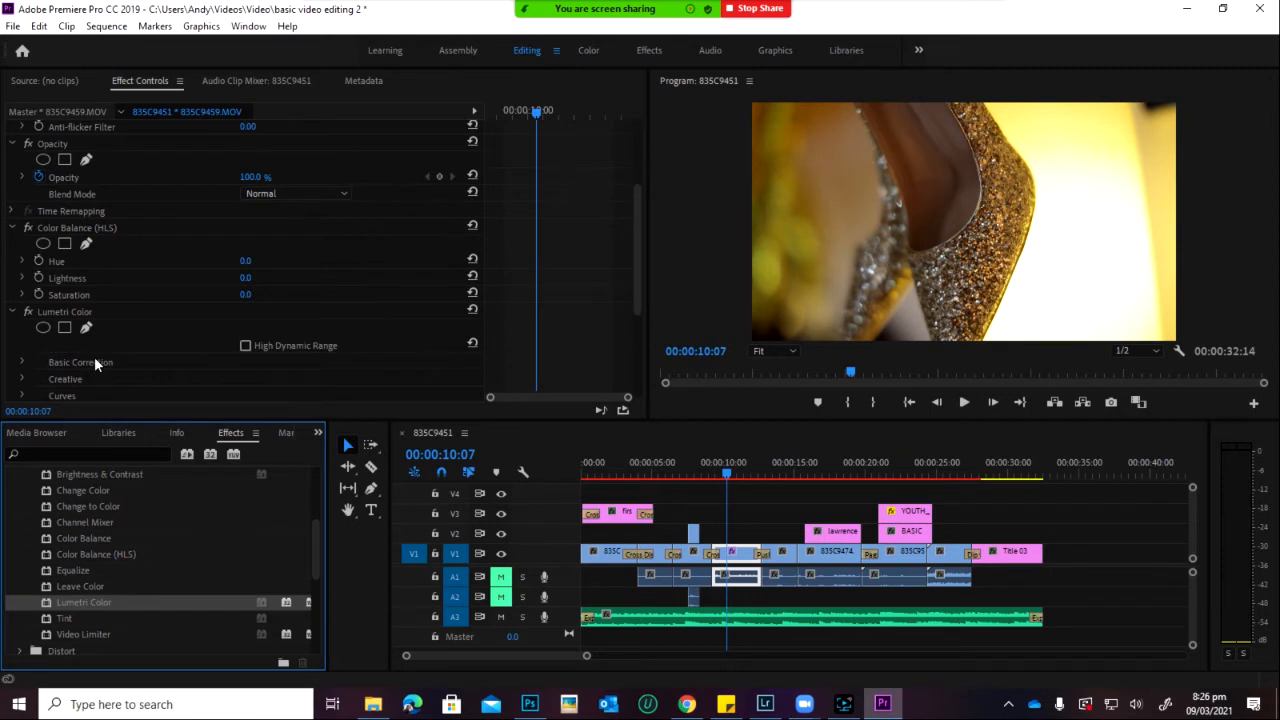
pyautogui.scroll(-3, 95, 365)
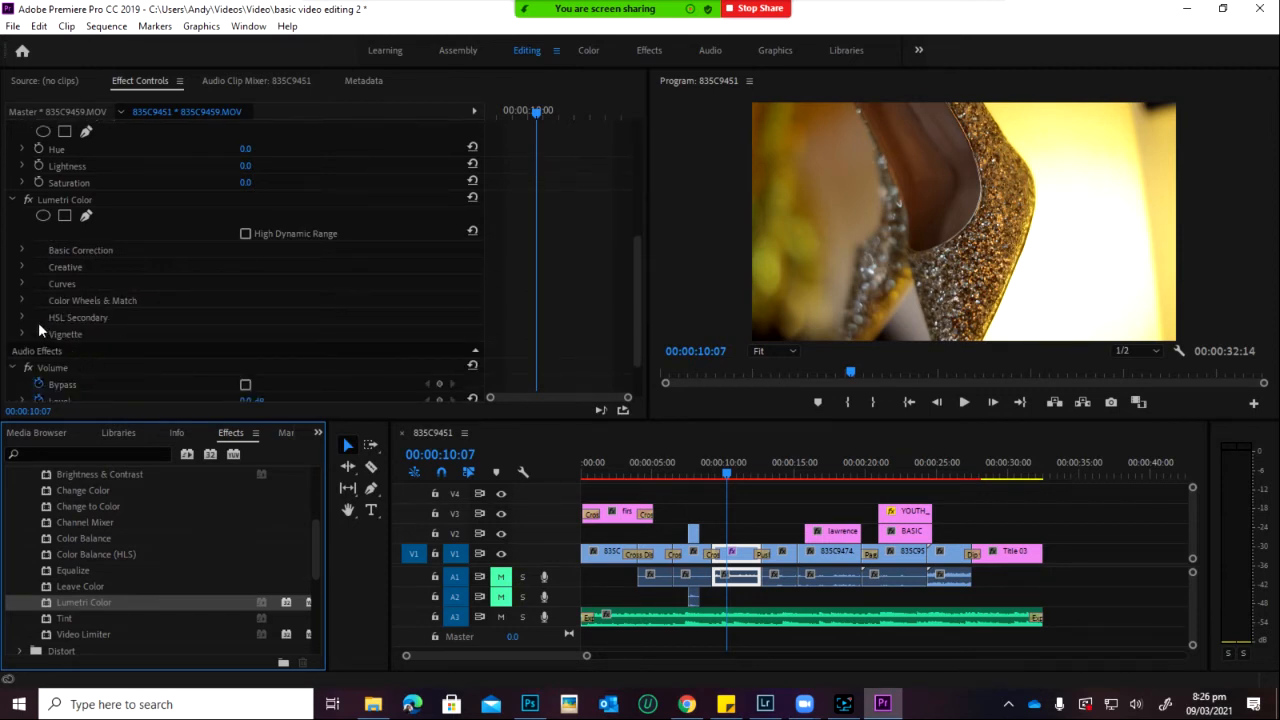
pyautogui.click(23, 317)
pyautogui.scroll(-3, 255, 371)
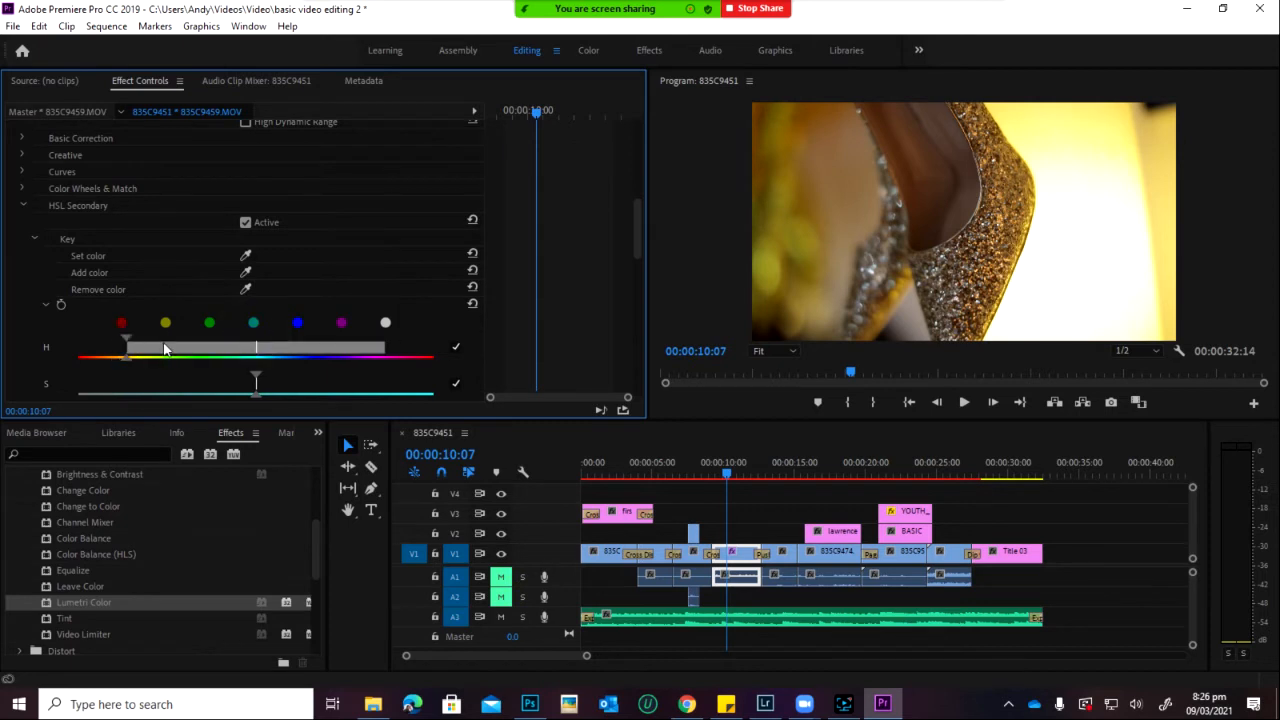
pyautogui.moveTo(257, 376); pyautogui.dragTo(471, 422)
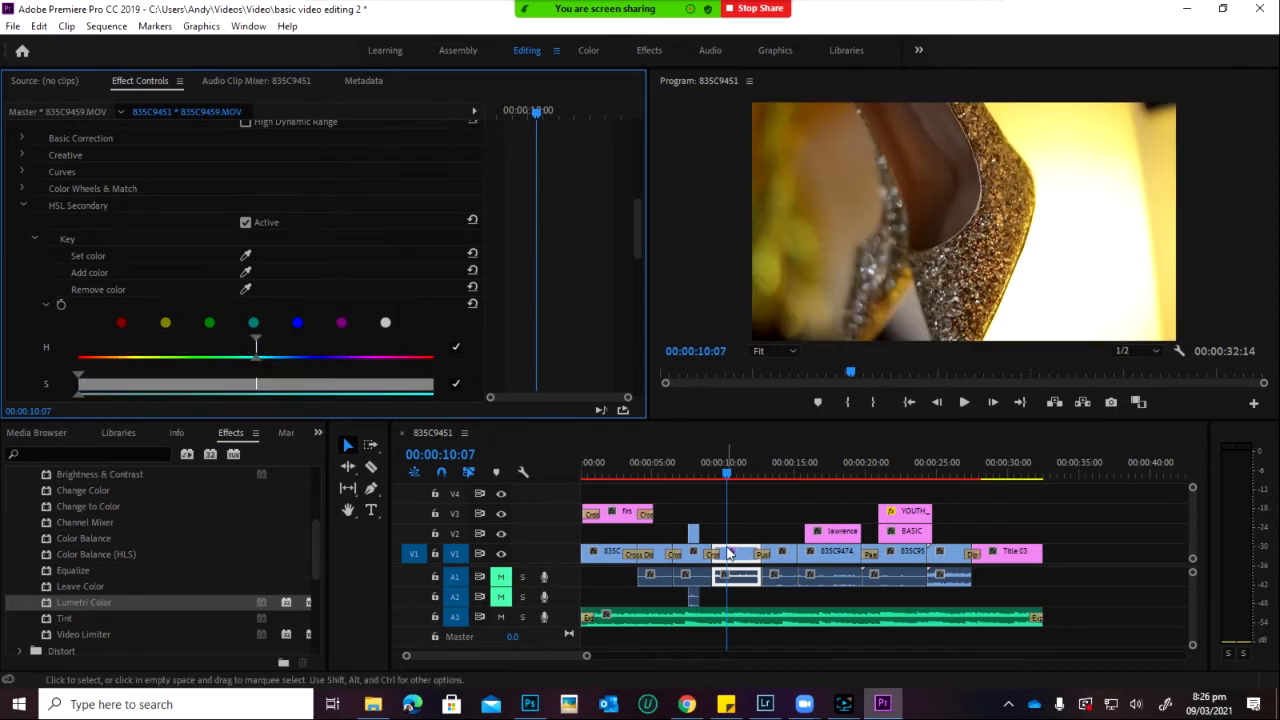
pyautogui.scroll(-10, 98, 258)
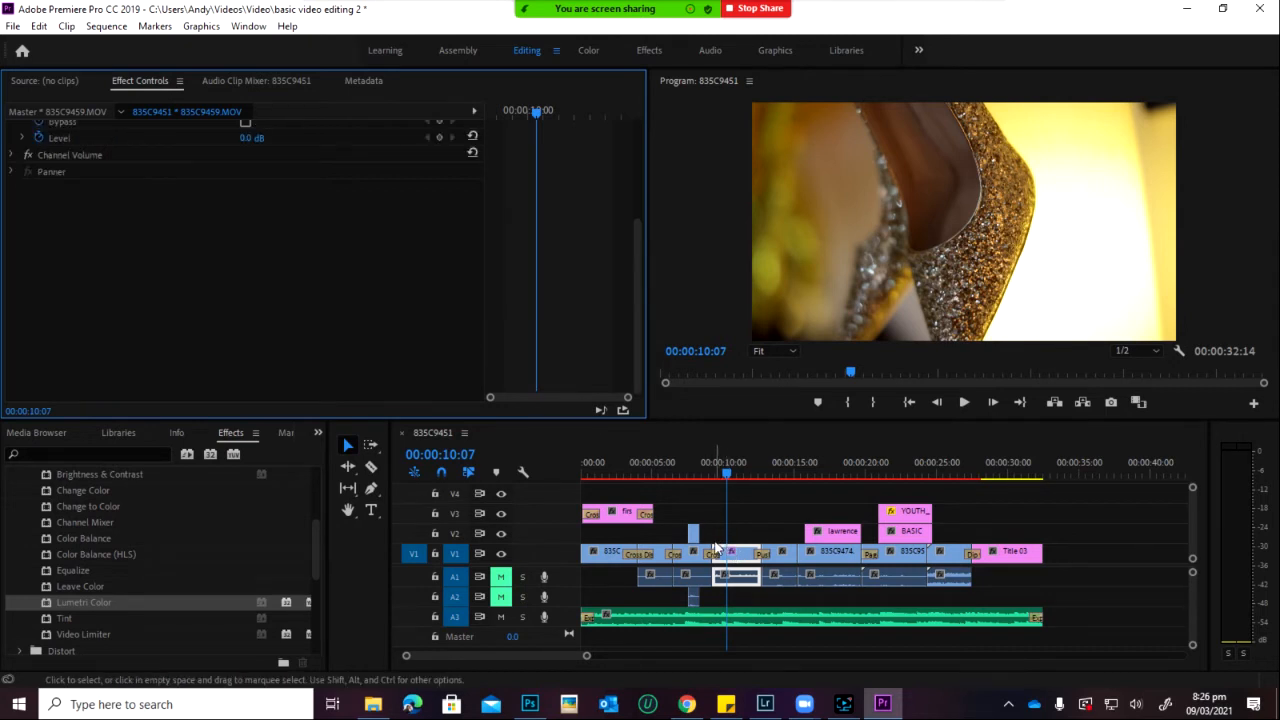
# Step: Try the Lumetri Cinematic preset Cinespace 50 on the shoe clip, then undo it
pyautogui.scroll(5, 104, 546)
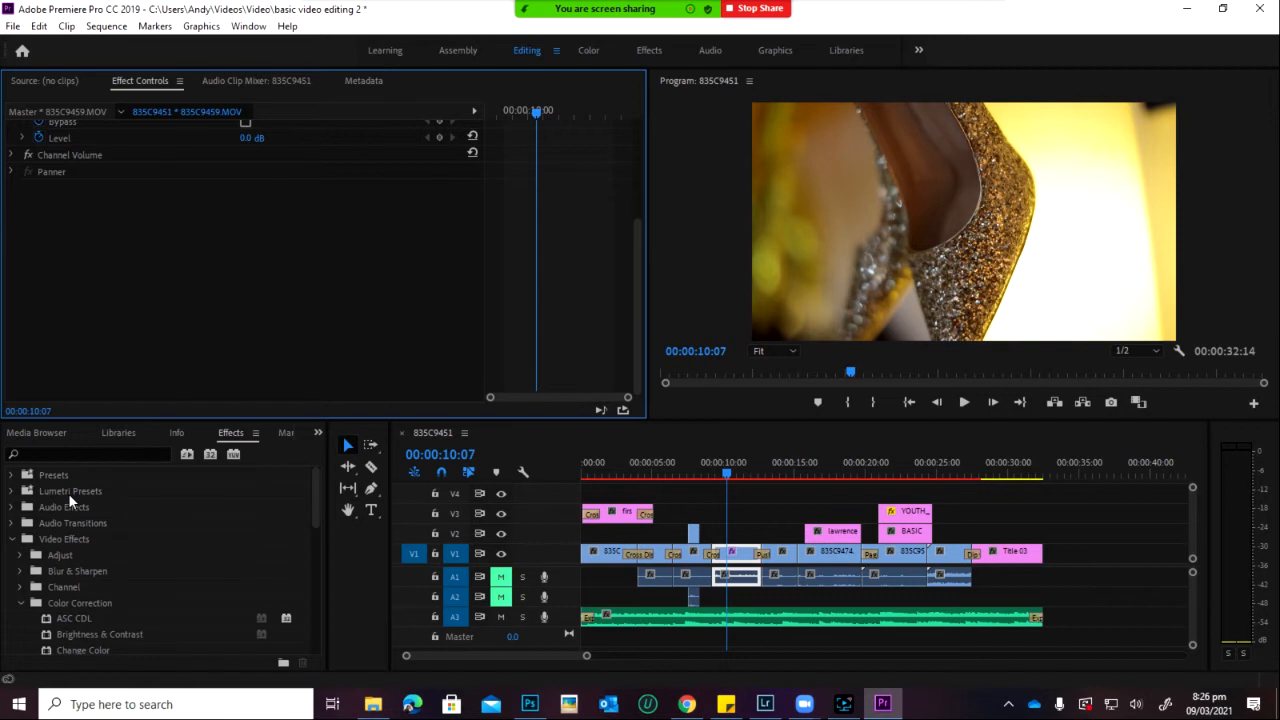
pyautogui.click(12, 491)
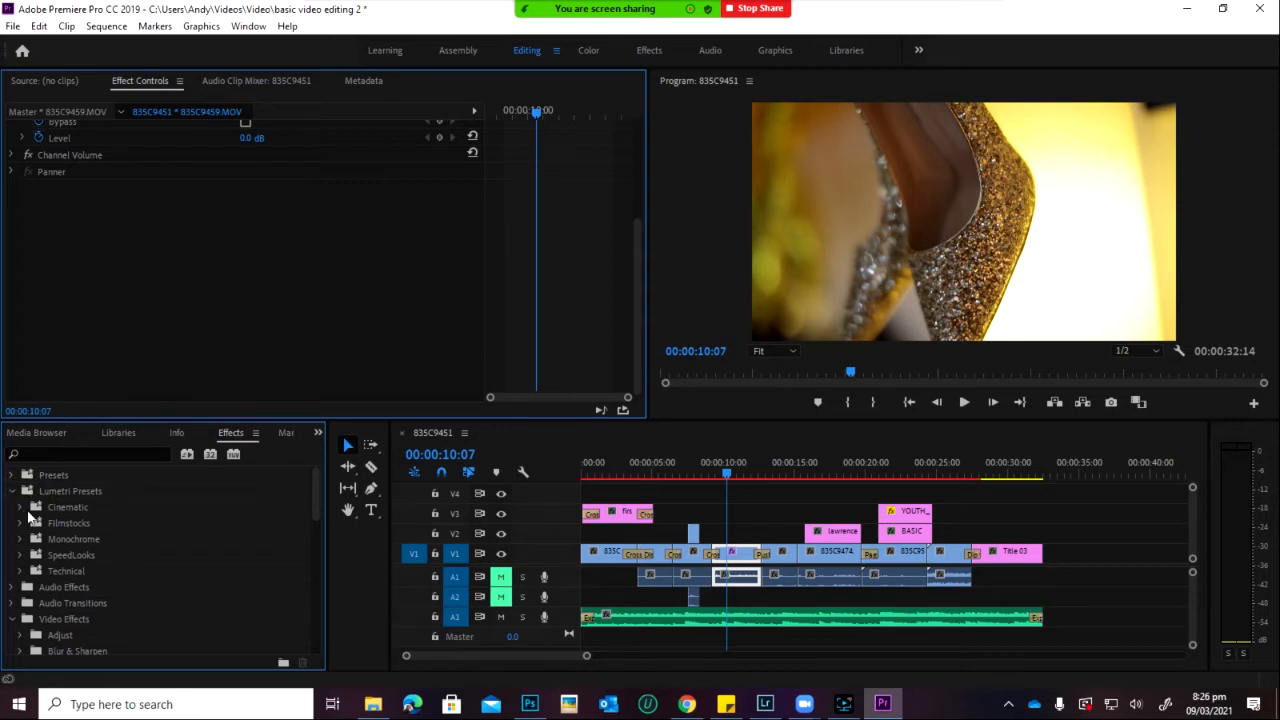
pyautogui.click(19, 507)
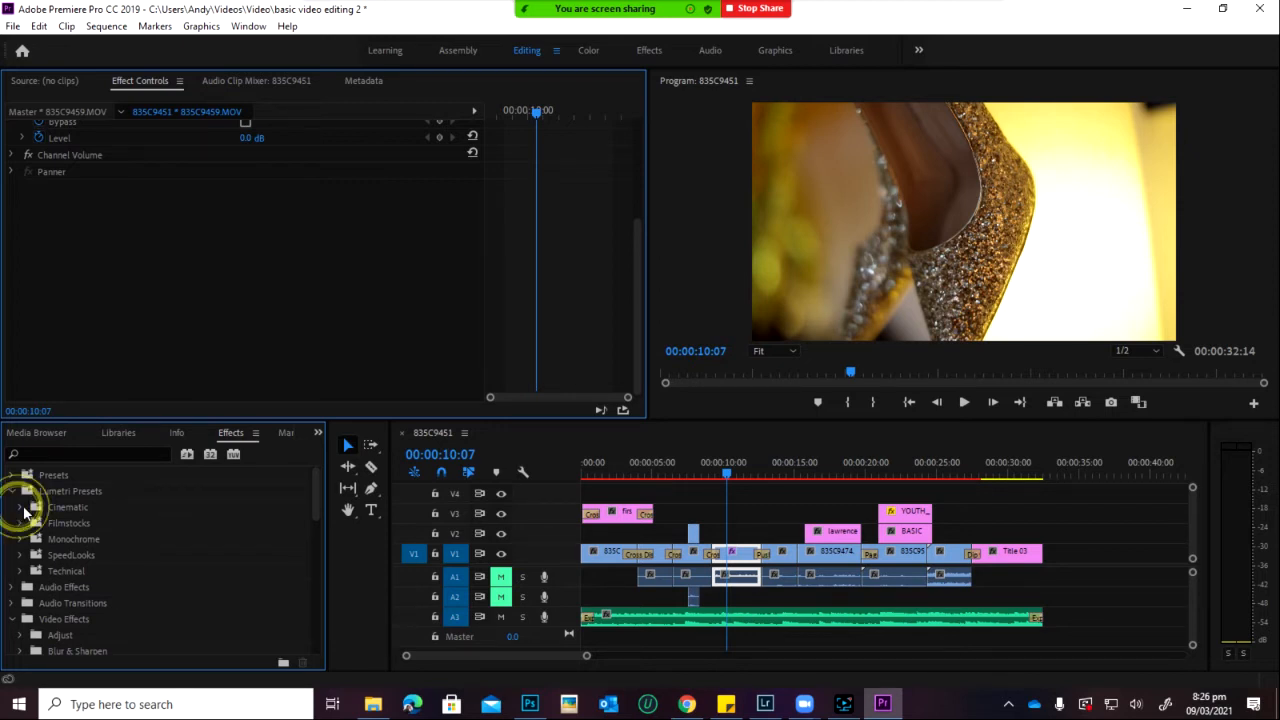
pyautogui.click(19, 507)
pyautogui.click(82, 450)
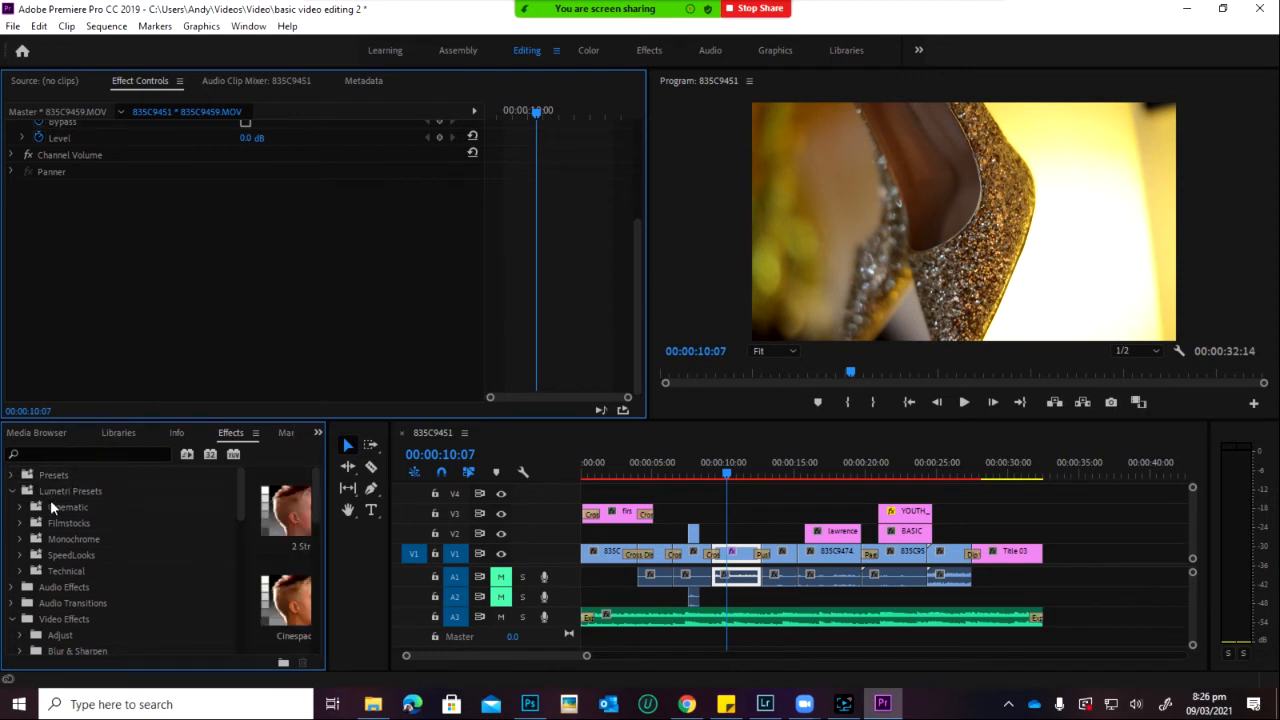
pyautogui.click(20, 507)
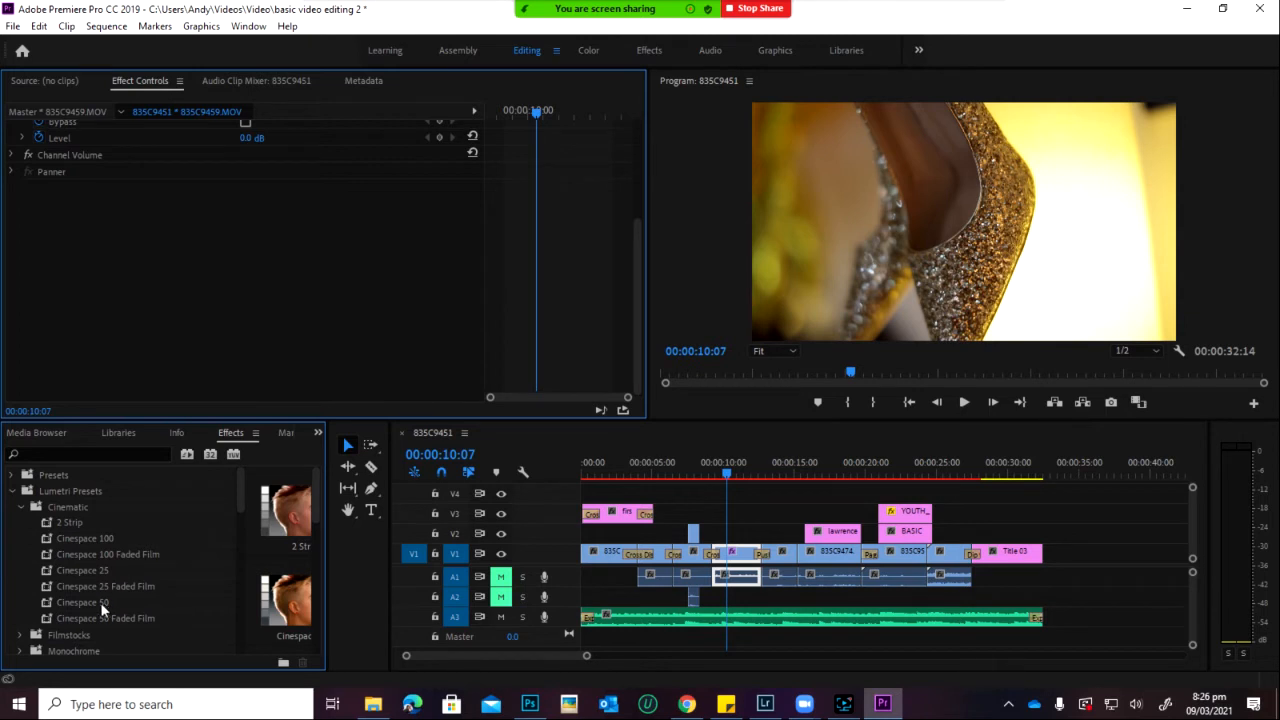
pyautogui.moveTo(100, 602); pyautogui.dragTo(740, 558)
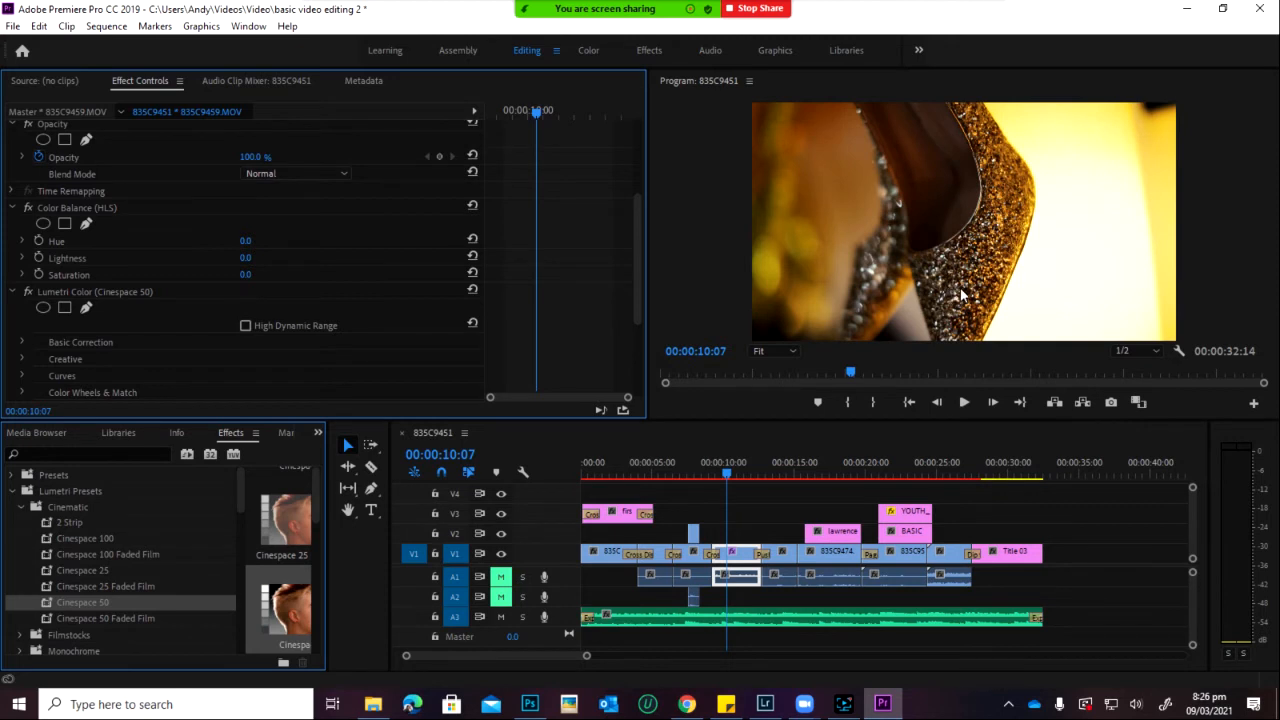
pyautogui.scroll(-2, 172, 327)
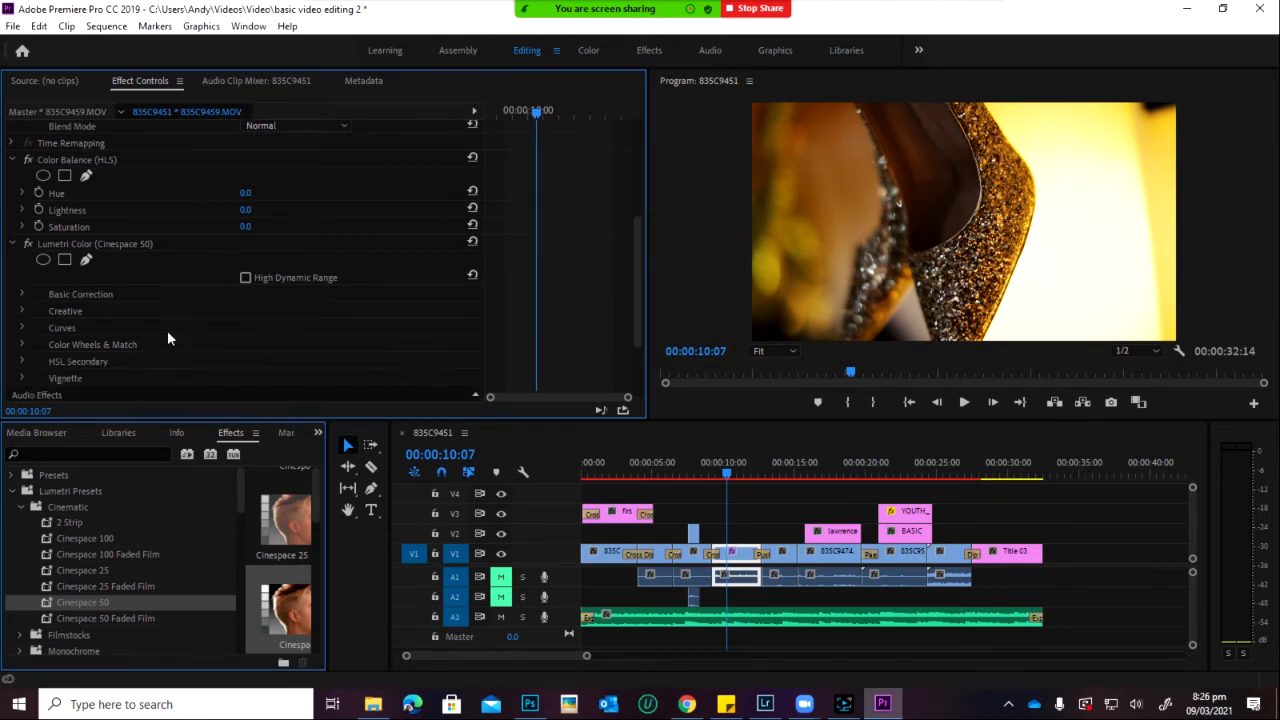
pyautogui.scroll(-2, 95, 292)
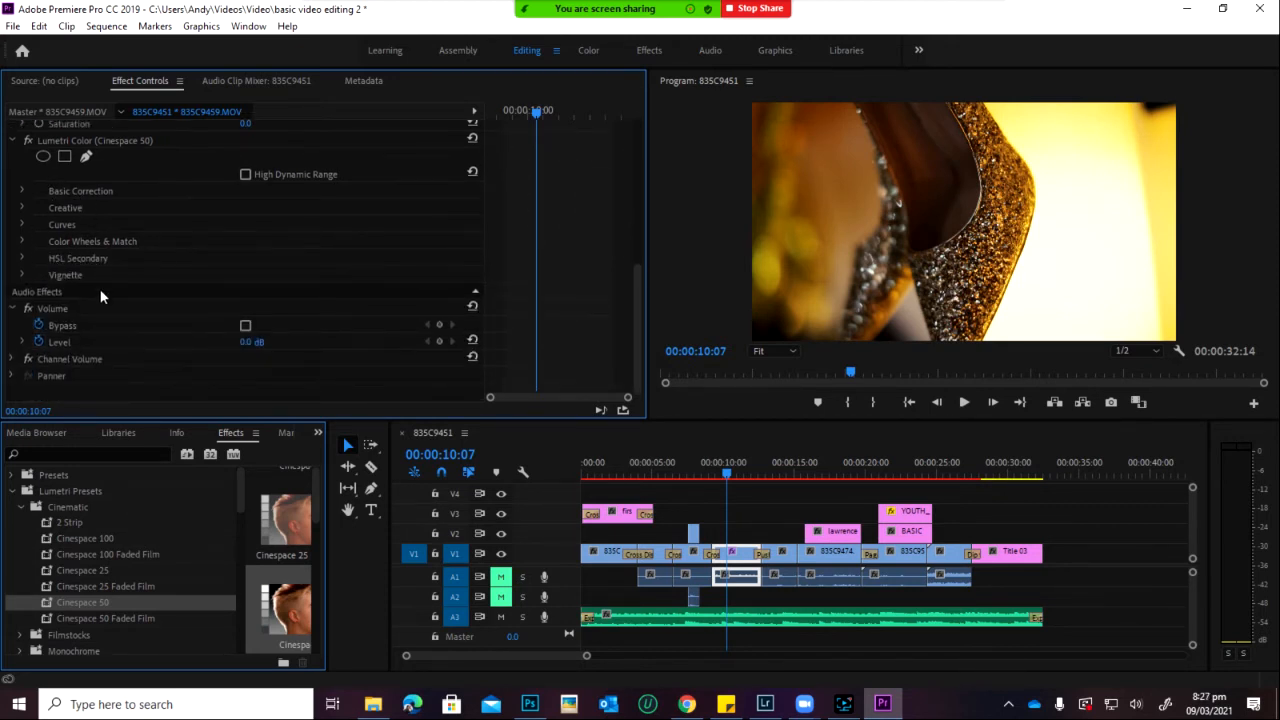
pyautogui.scroll(2, 70, 325)
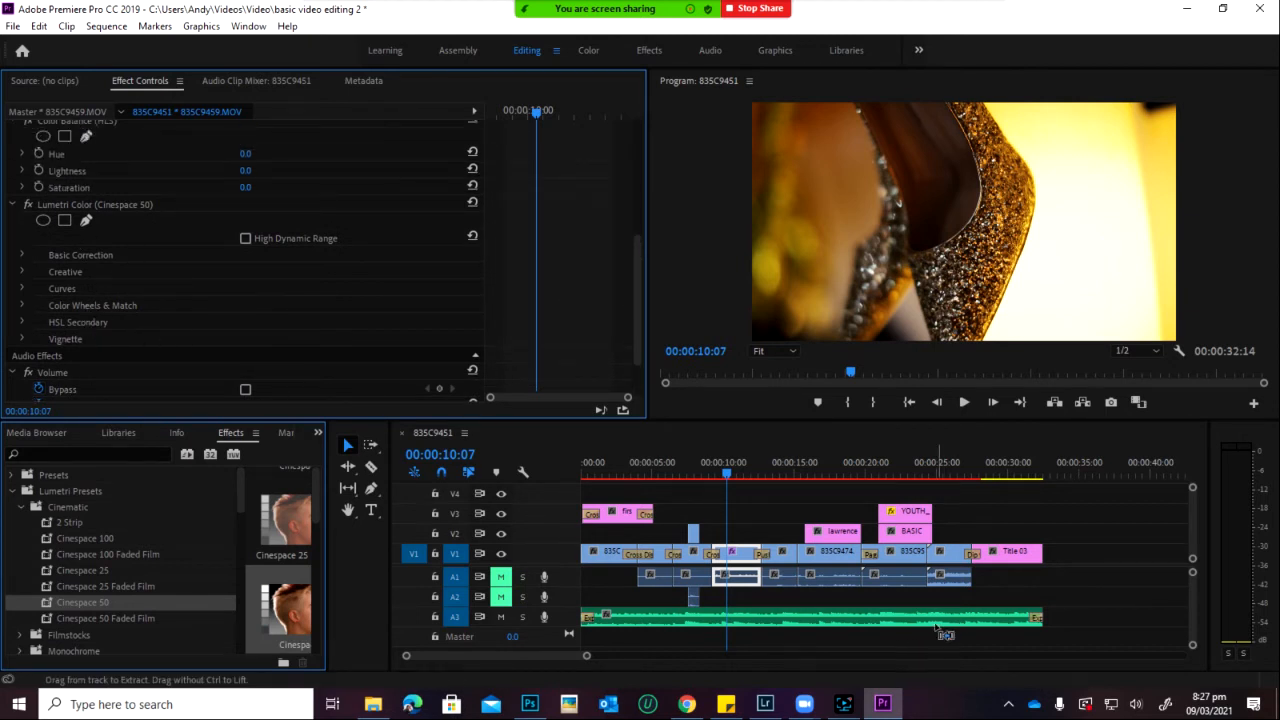
pyautogui.hotkey('ctrl', 'z')
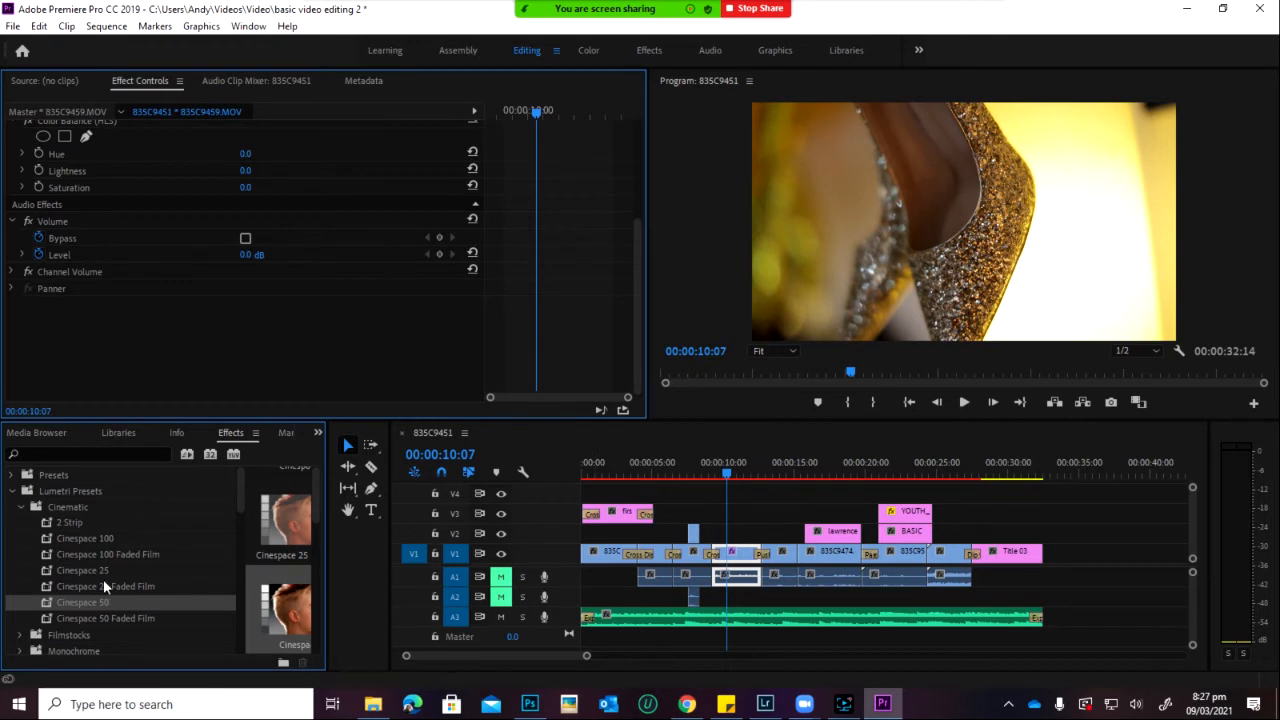
# Step: Try the Cinespace 25 and 2 Strip looks on the clip, undoing each
pyautogui.moveTo(97, 576); pyautogui.dragTo(745, 567)
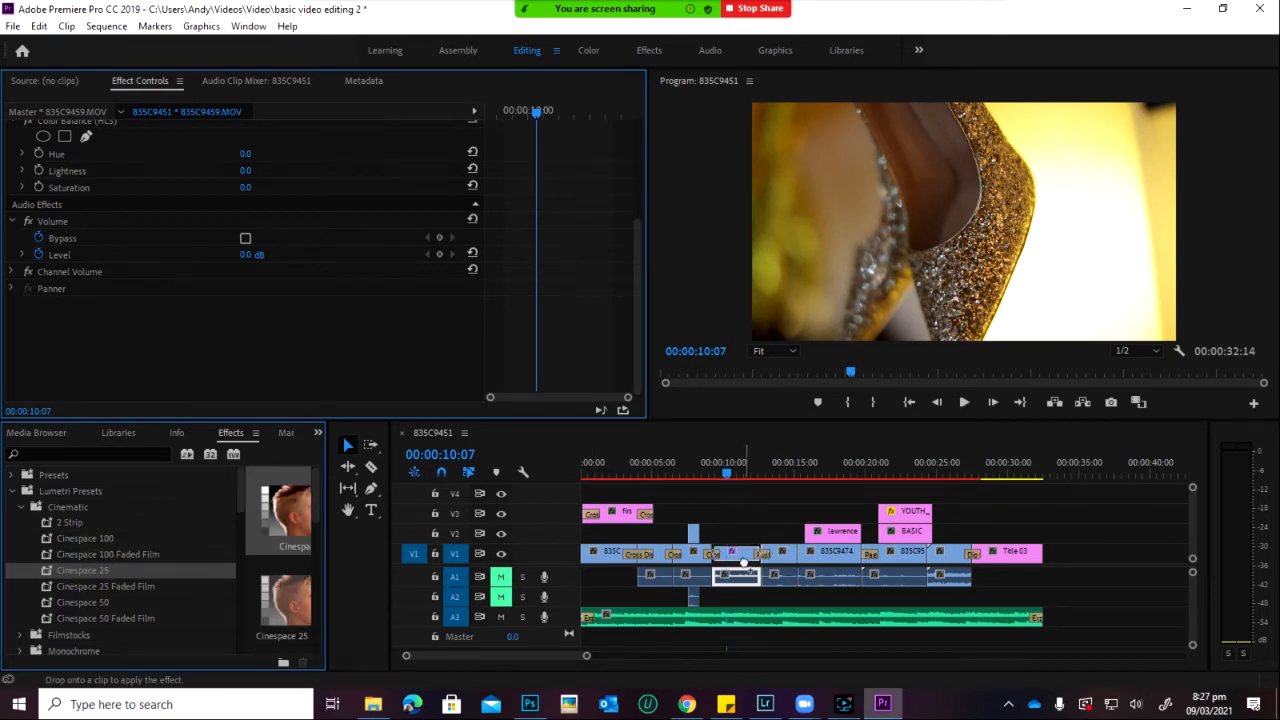
pyautogui.hotkey('ctrl', 'z')
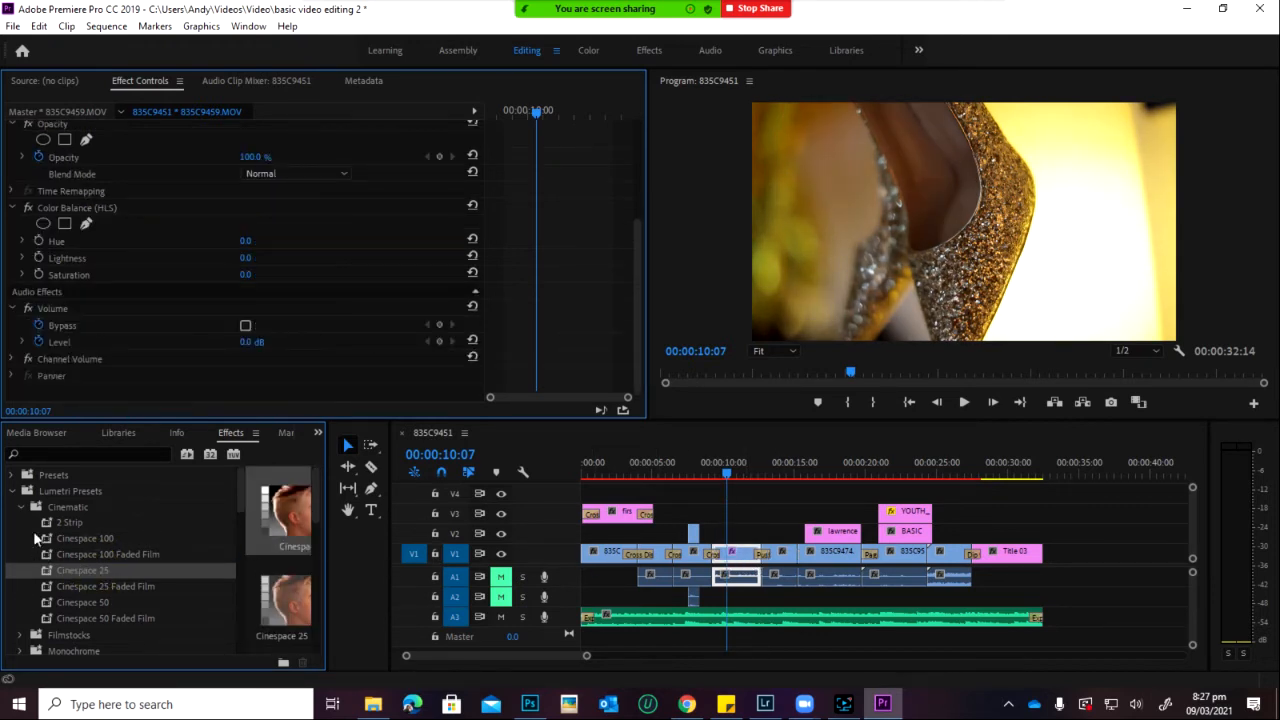
pyautogui.moveTo(68, 522); pyautogui.dragTo(68, 522)
pyautogui.moveTo(787, 548); pyautogui.dragTo(744, 568)
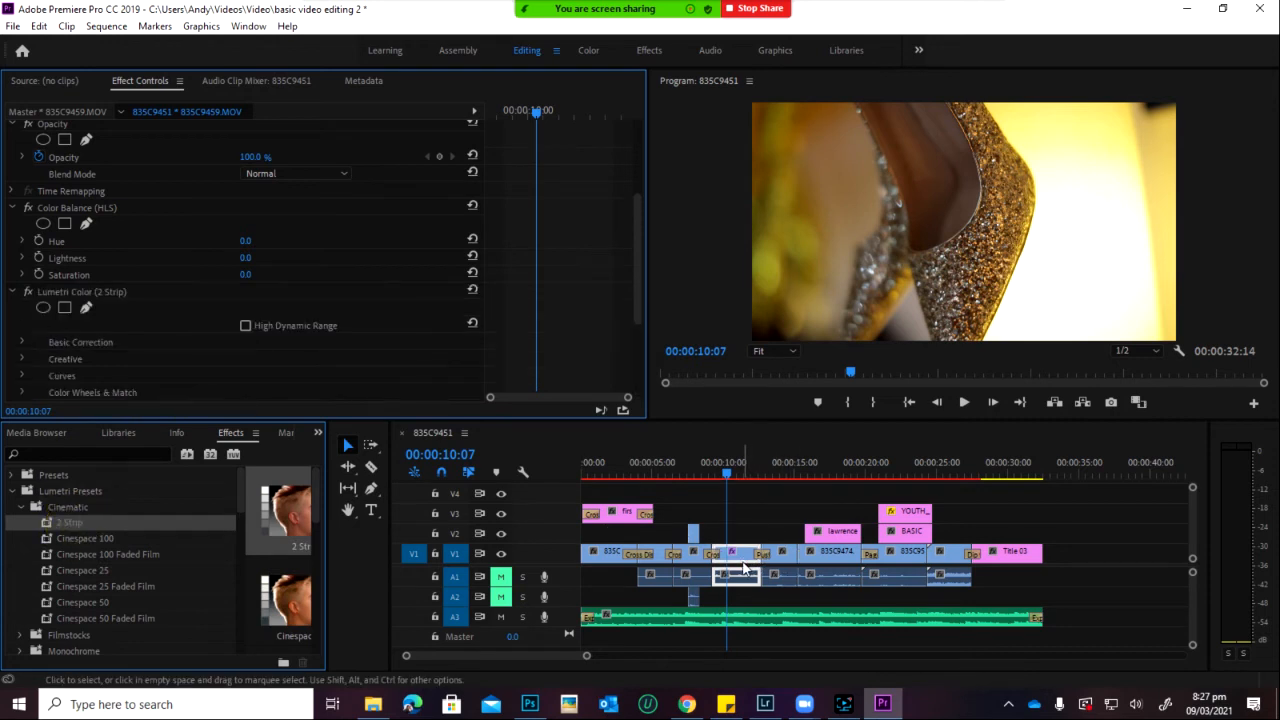
pyautogui.hotkey('ctrl', 'z')
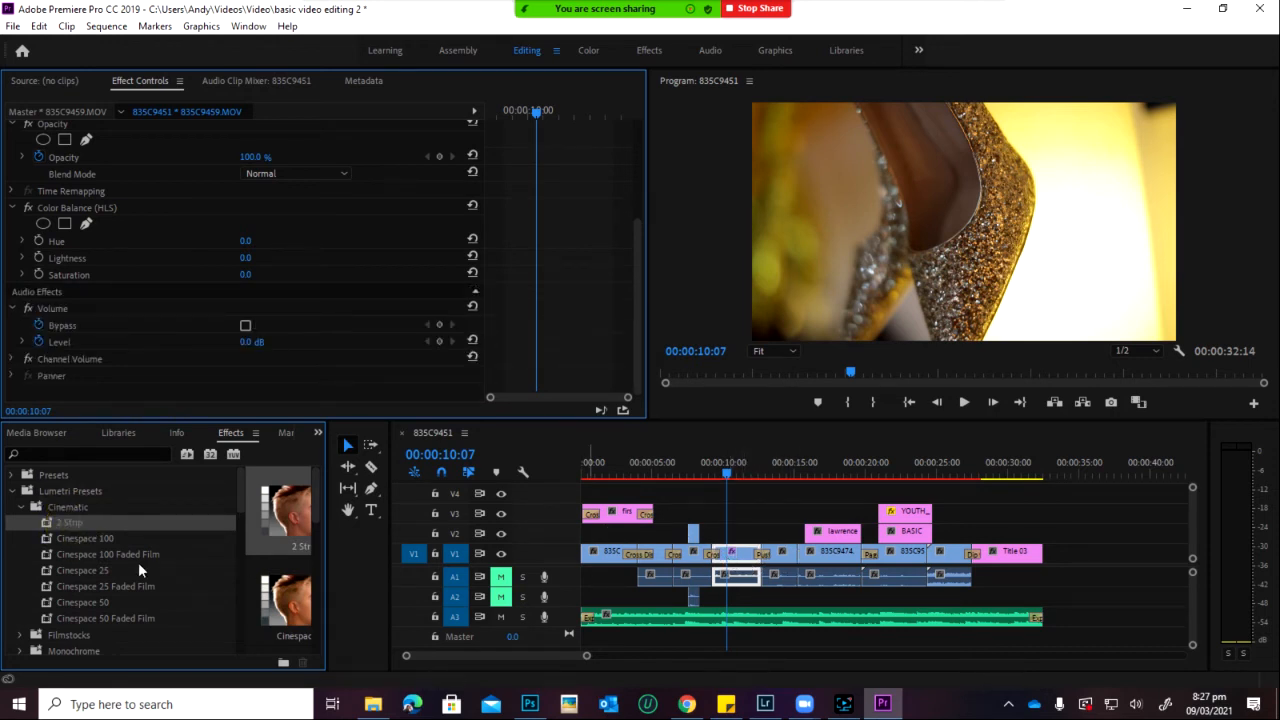
# Step: Apply the Filmstocks preset Fuji Eterna 250D Fuji 3510 to the 835C9459 shoe clip
pyautogui.scroll(-2, 52, 568)
pyautogui.scroll(-1, 52, 568)
pyautogui.click(20, 571)
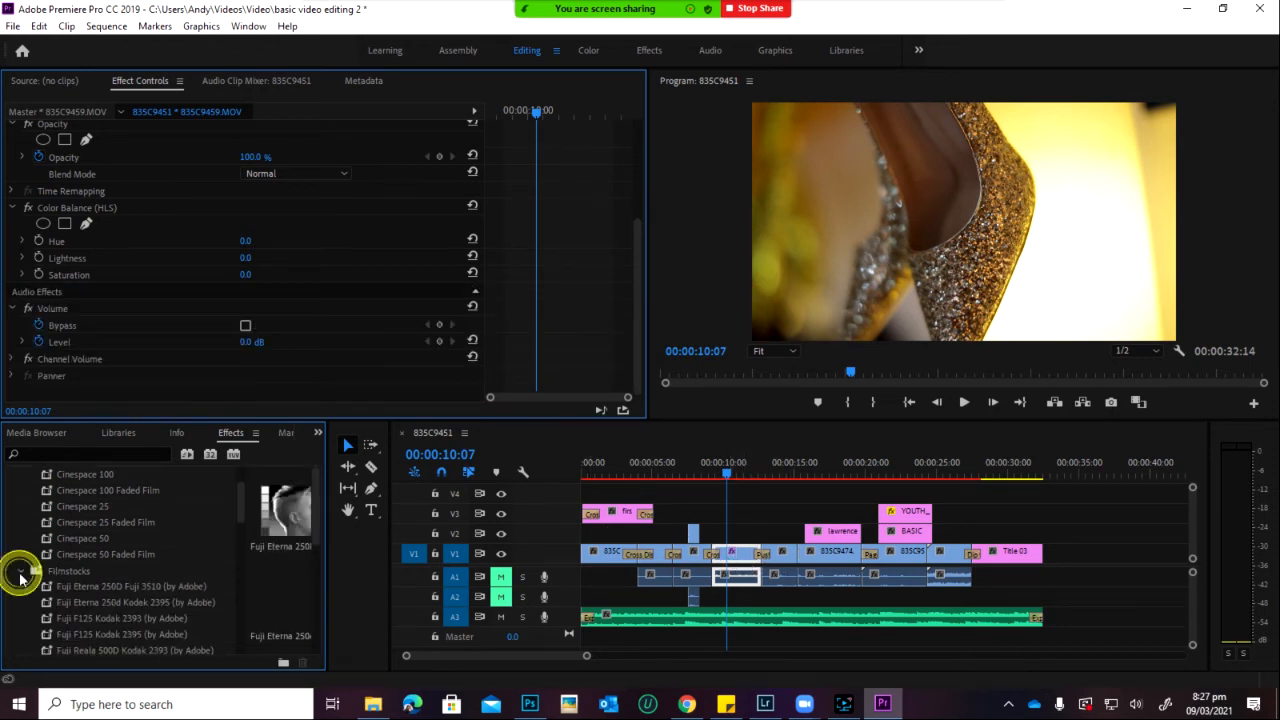
pyautogui.moveTo(97, 588); pyautogui.dragTo(748, 563)
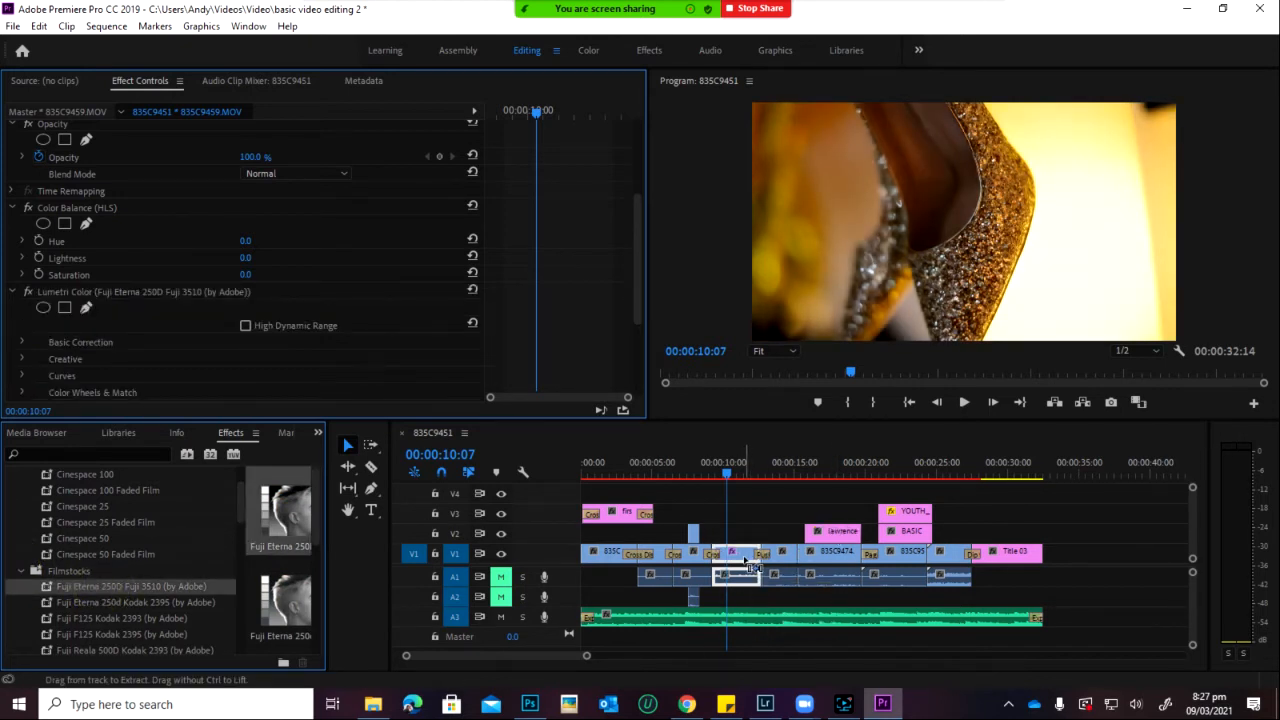
# Step: Move to 17 seconds and apply Fuji Eterna 250d Kodak 2395 to clip 835C9474
pyautogui.click(697, 459)
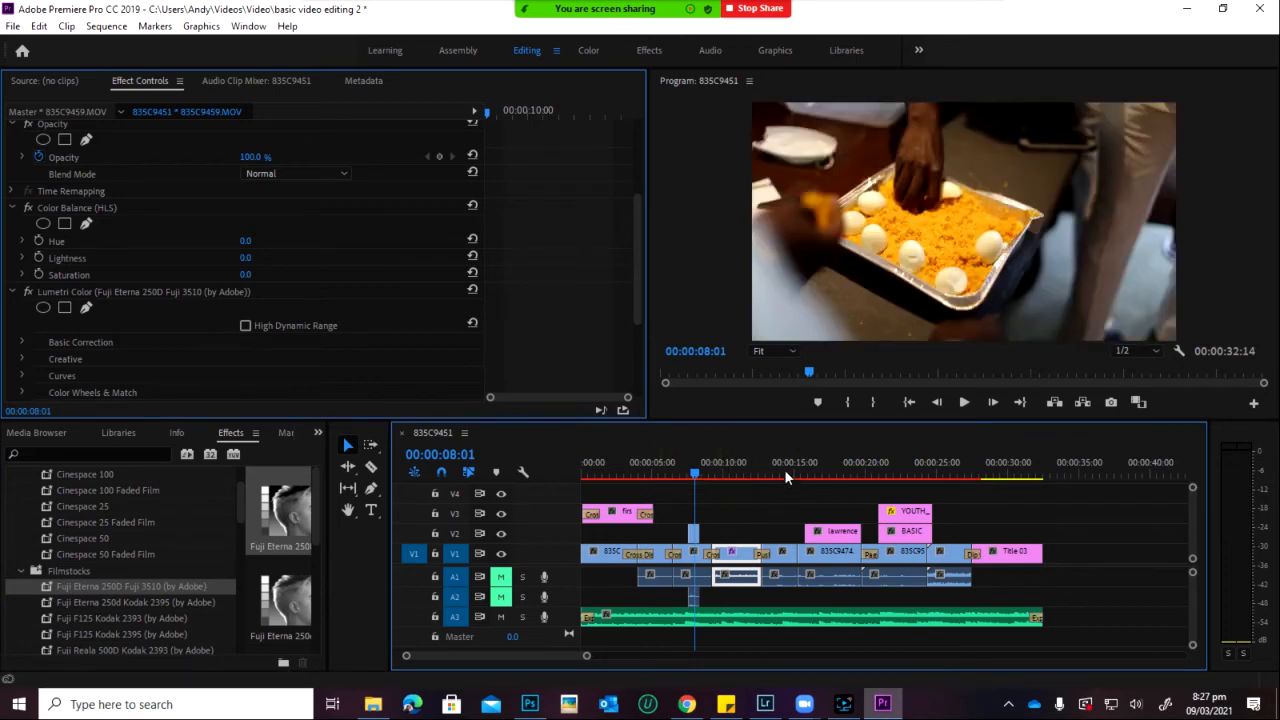
pyautogui.click(784, 472)
pyautogui.moveTo(784, 475); pyautogui.dragTo(822, 472)
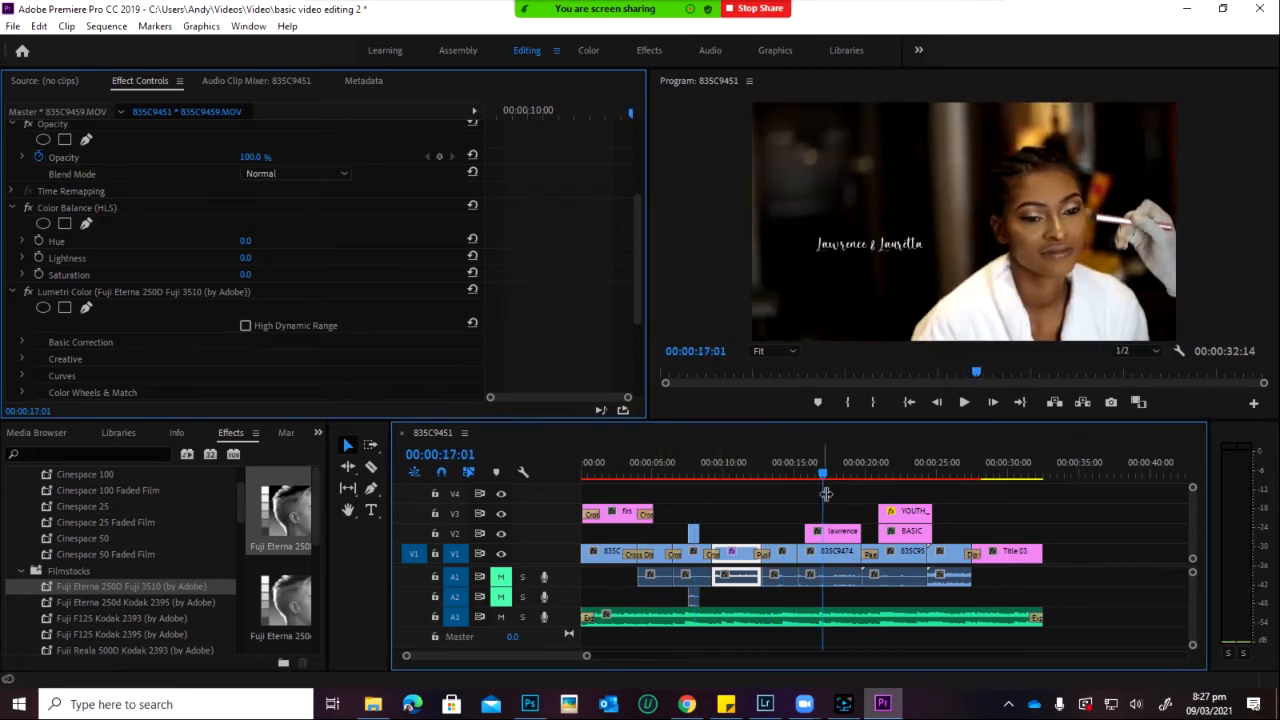
pyautogui.click(828, 565)
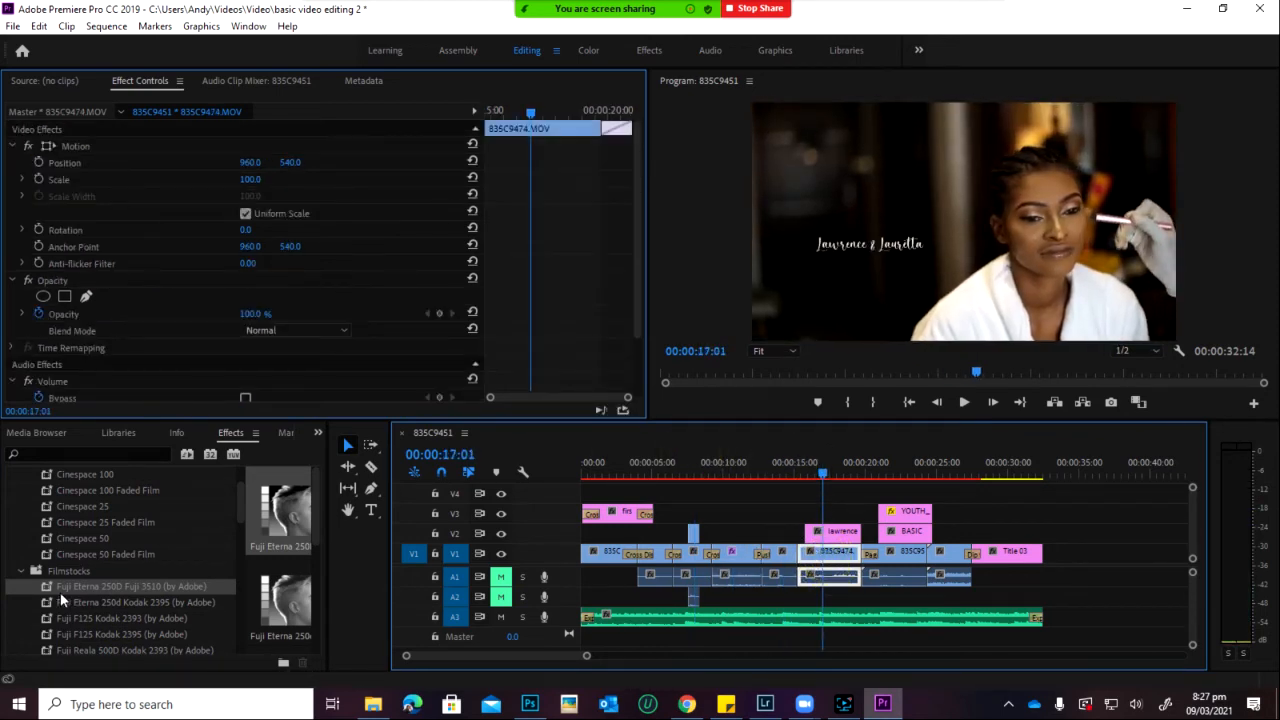
pyautogui.moveTo(50, 606); pyautogui.dragTo(820, 561)
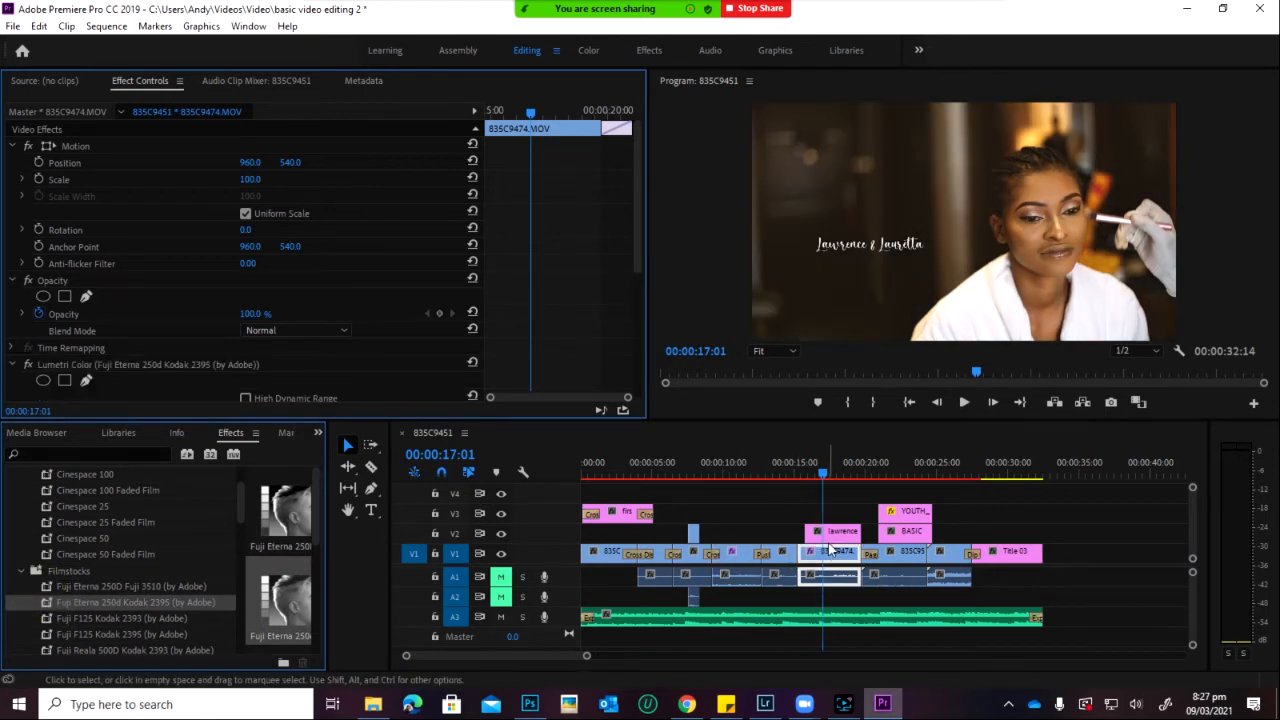
# Step: Play back the 835C9474 grade from 15 seconds to review it
pyautogui.press('space')
pyautogui.press('space')
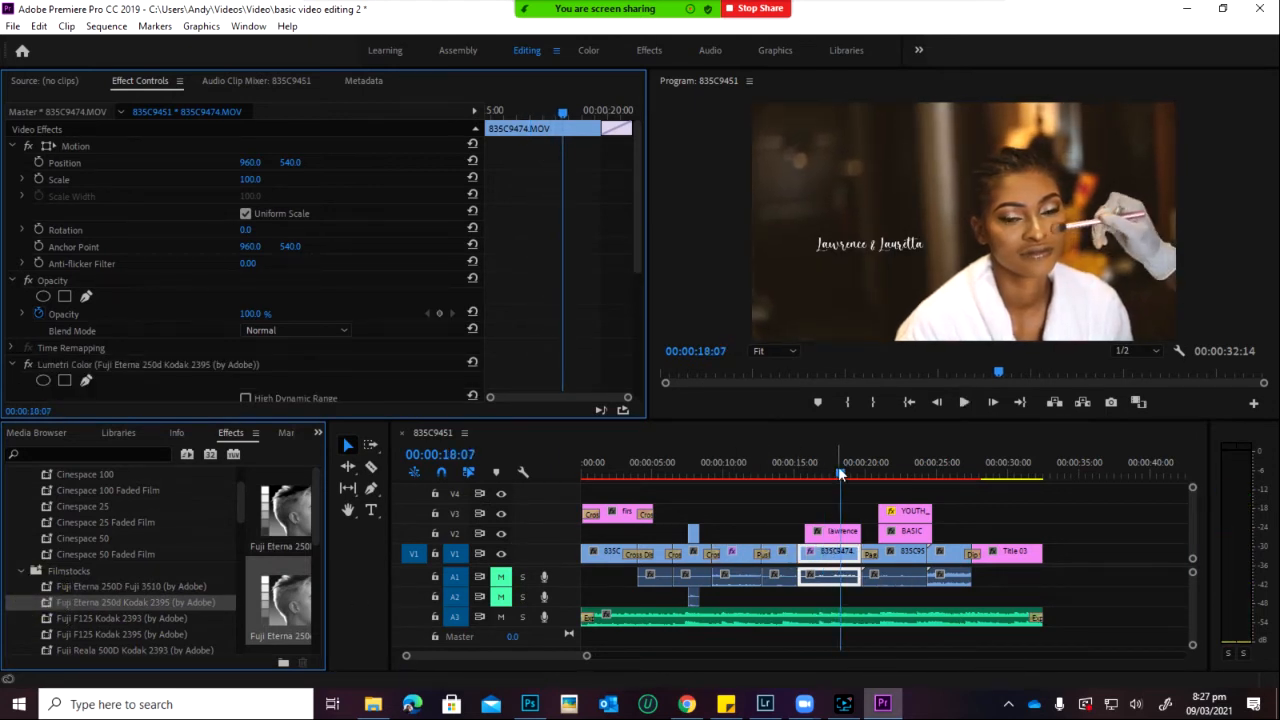
pyautogui.click(838, 472)
pyautogui.moveTo(840, 474); pyautogui.dragTo(798, 488)
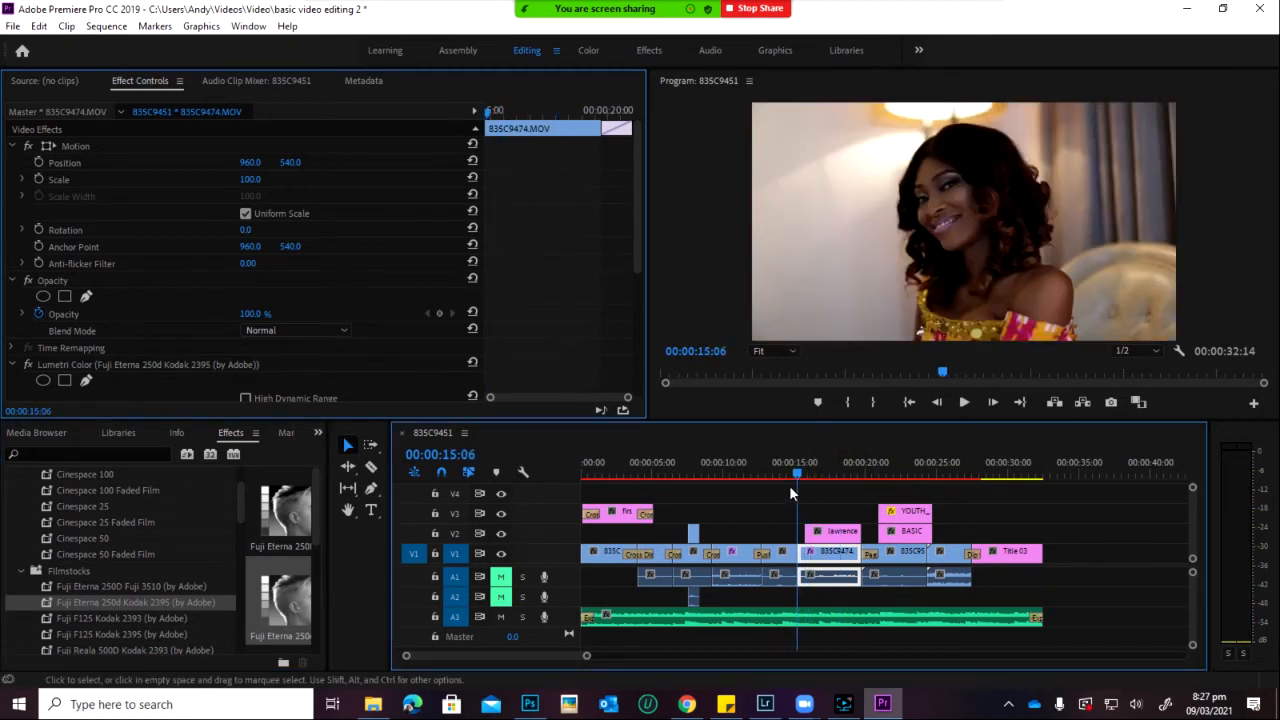
pyautogui.press('space')
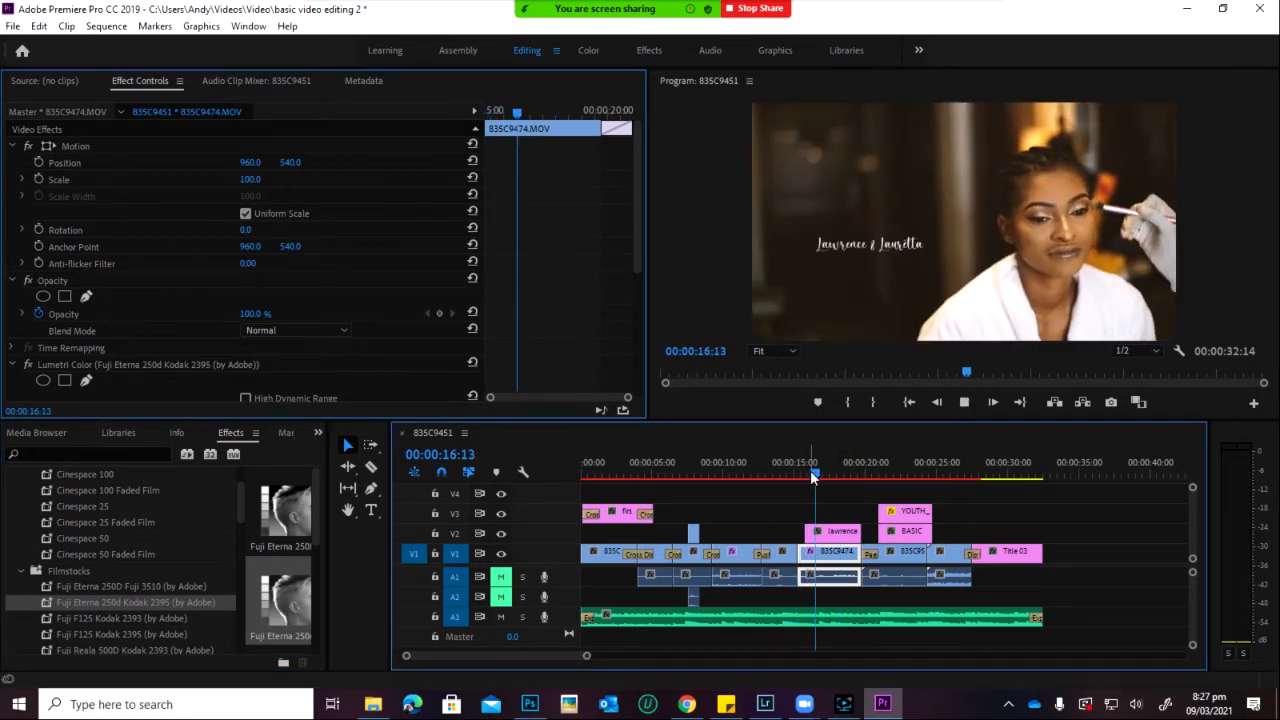
pyautogui.press('space')
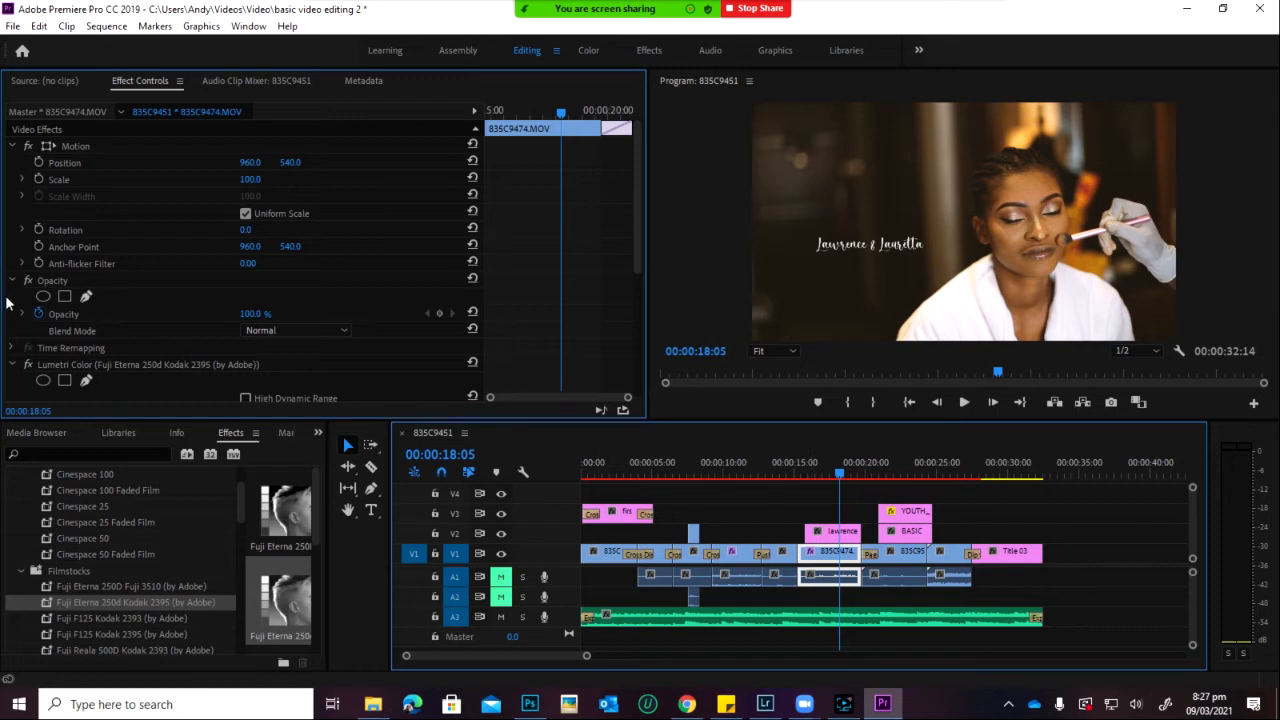
pyautogui.scroll(-4, 427, 377)
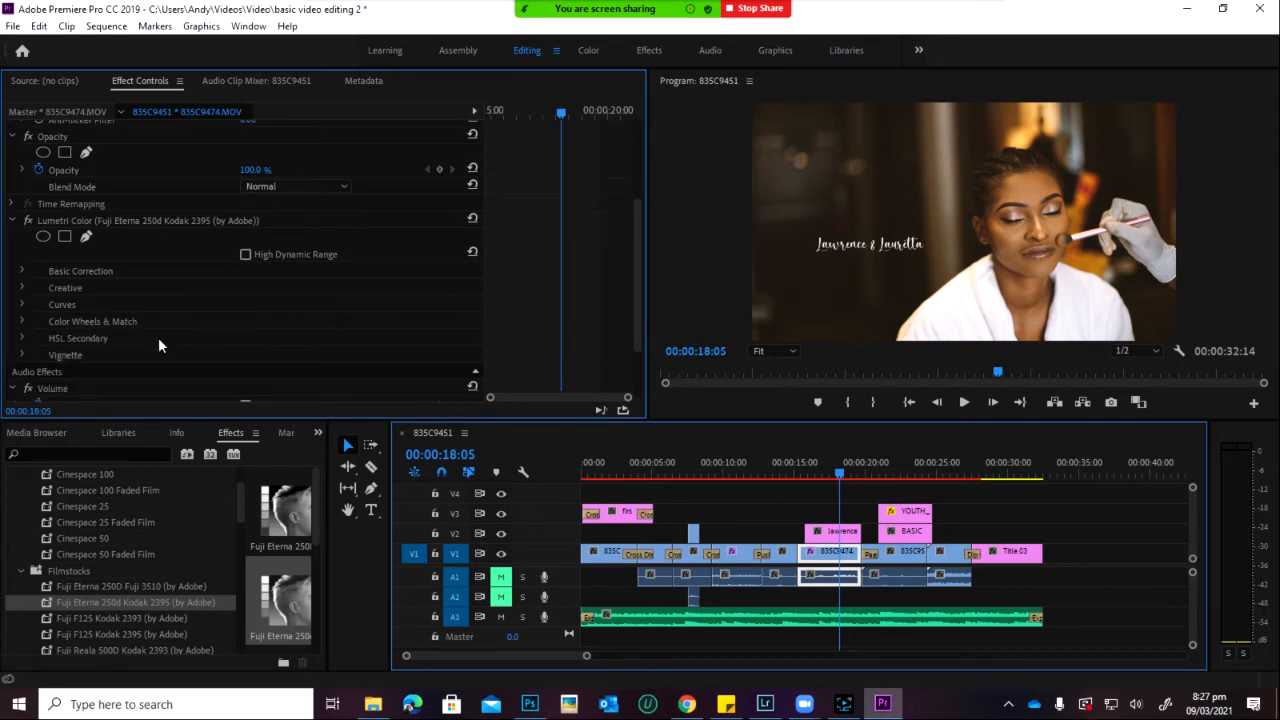
# Step: Reset 835C9474's Lumetri Color, reapply Fuji Eterna 250d Kodak 2395, and preview from 16 seconds
pyautogui.click(473, 219)
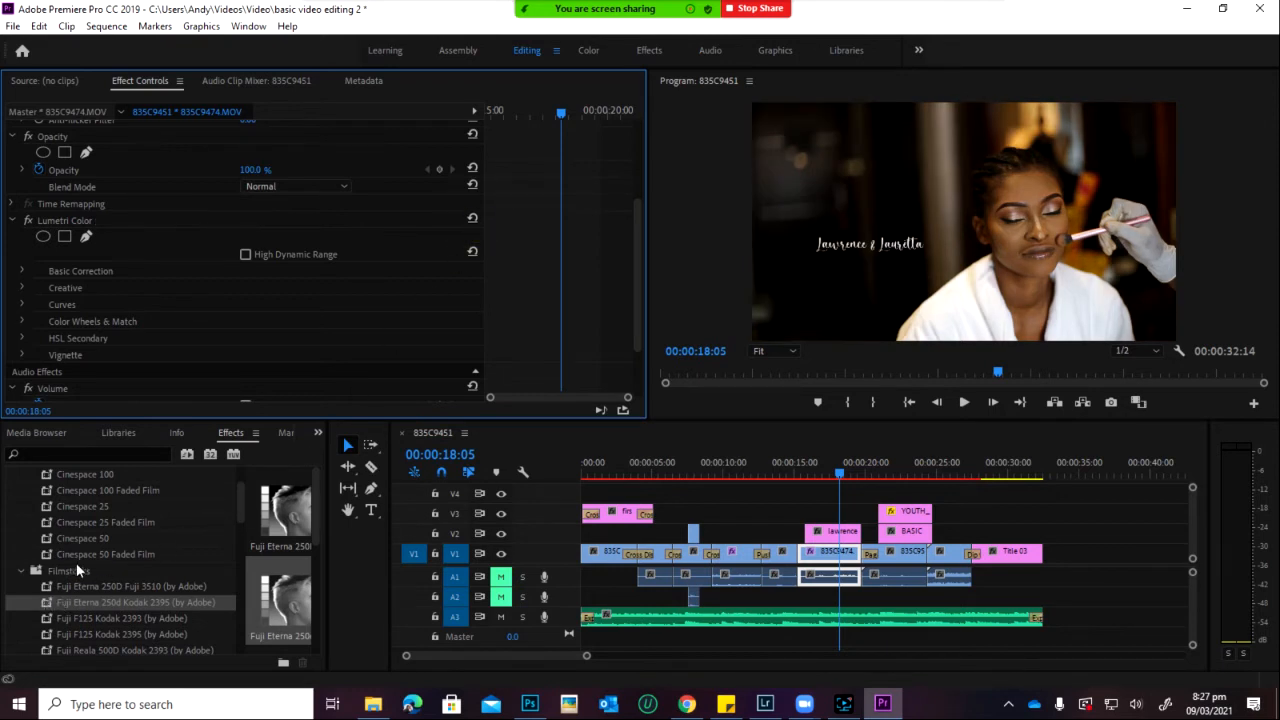
pyautogui.click(120, 220)
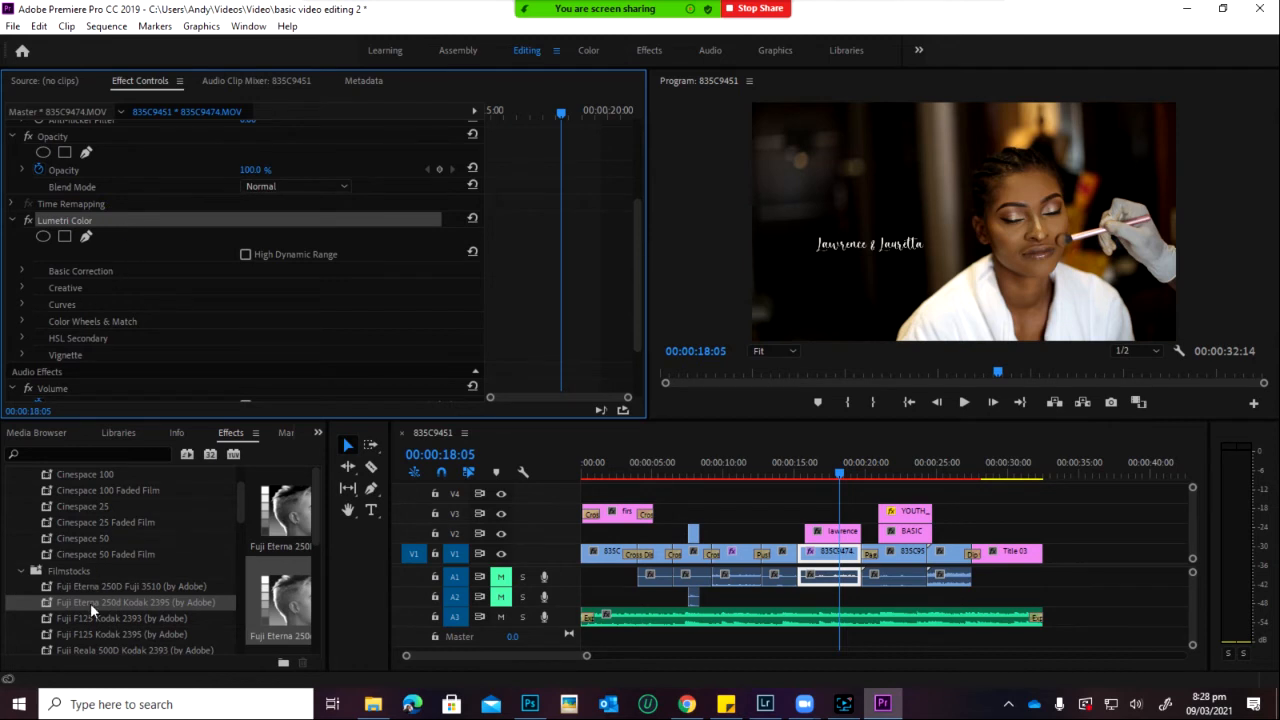
pyautogui.moveTo(88, 600); pyautogui.dragTo(845, 565)
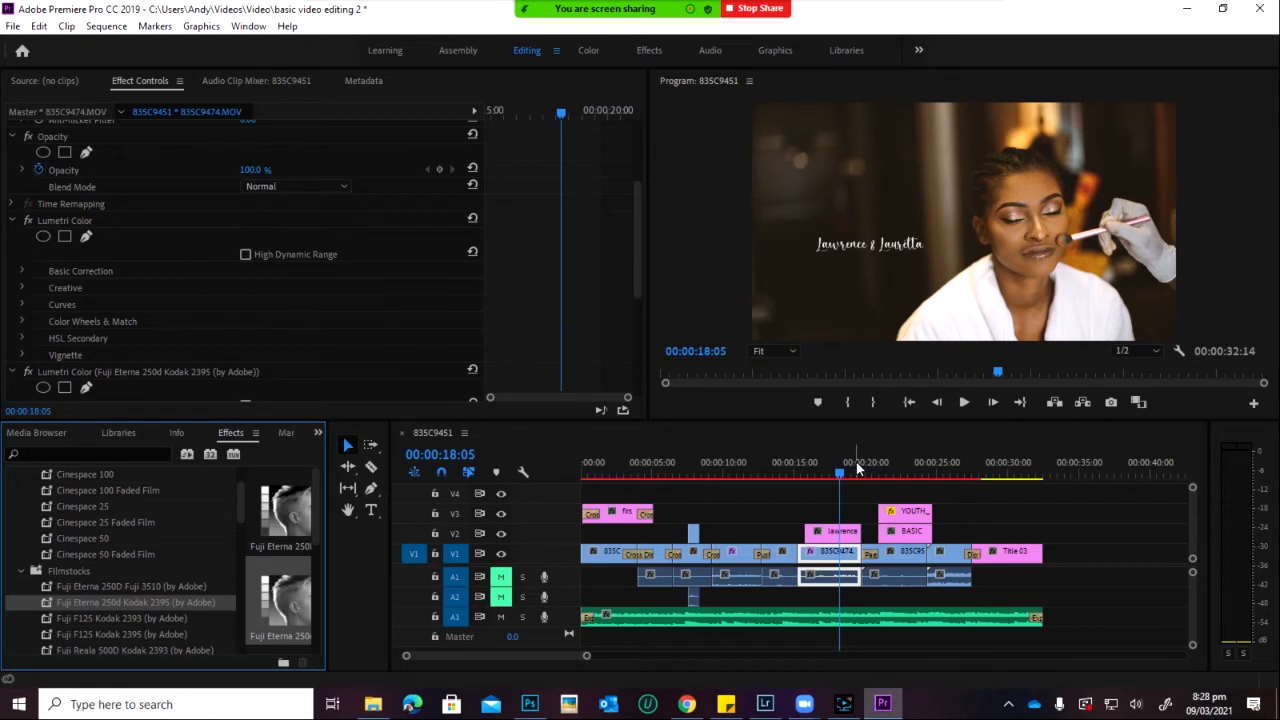
pyautogui.hotkey('ctrl', 'z')
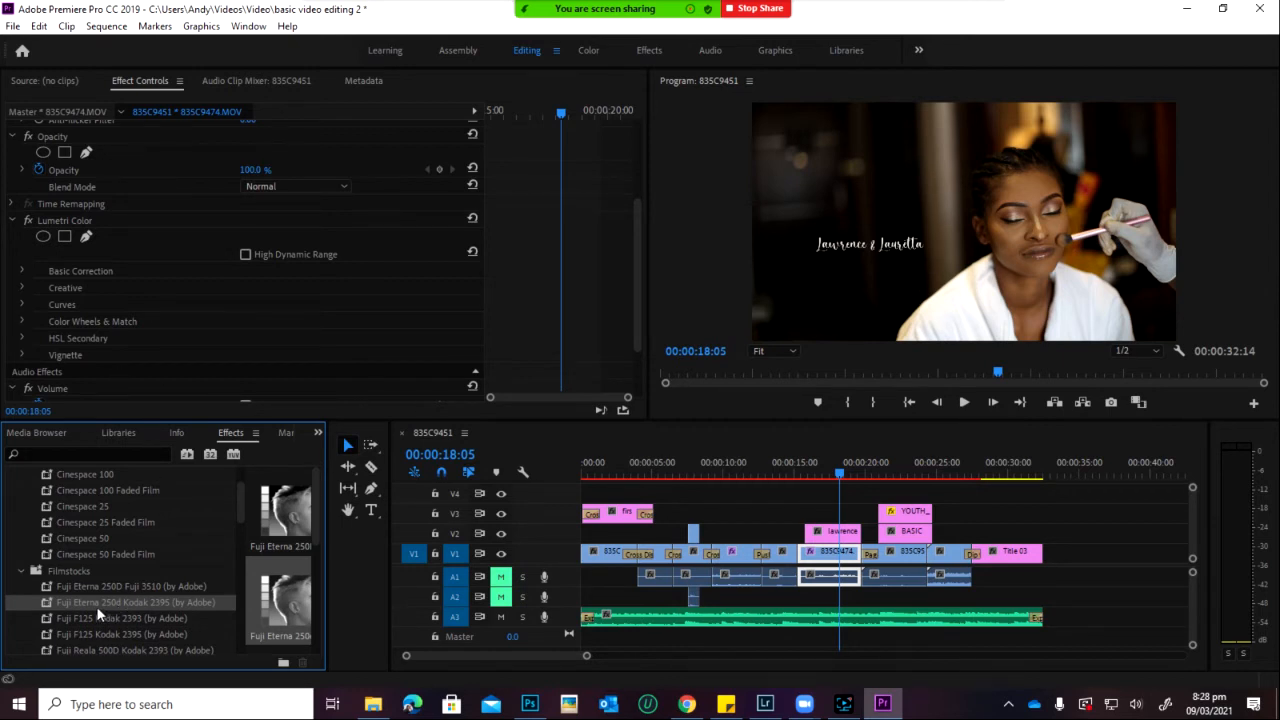
pyautogui.moveTo(89, 602); pyautogui.dragTo(848, 565)
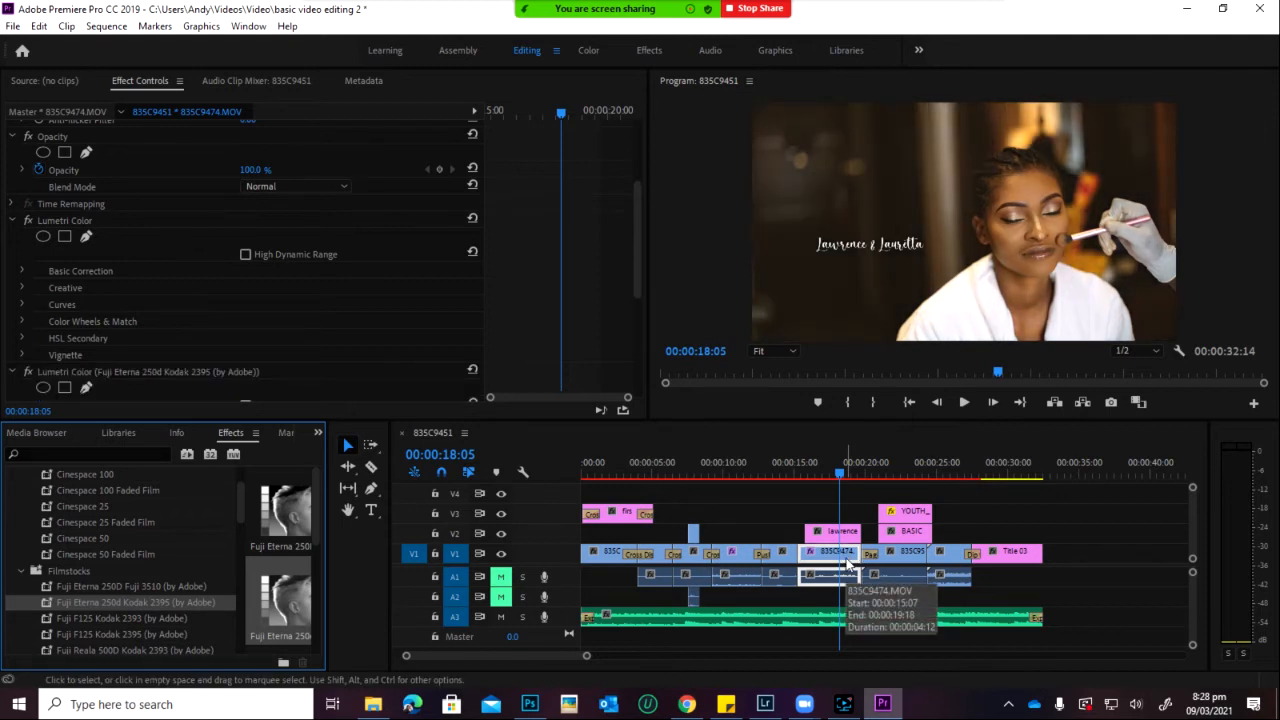
pyautogui.press('space')
pyautogui.press('space')
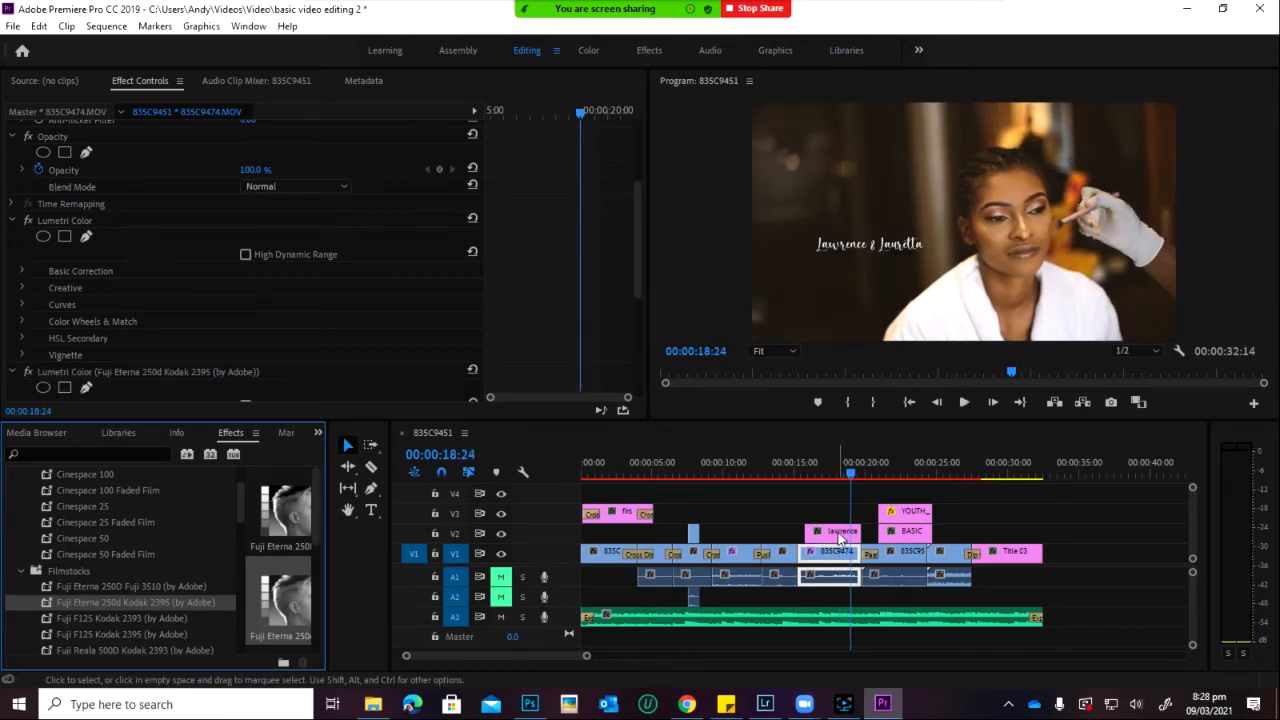
pyautogui.click(816, 474)
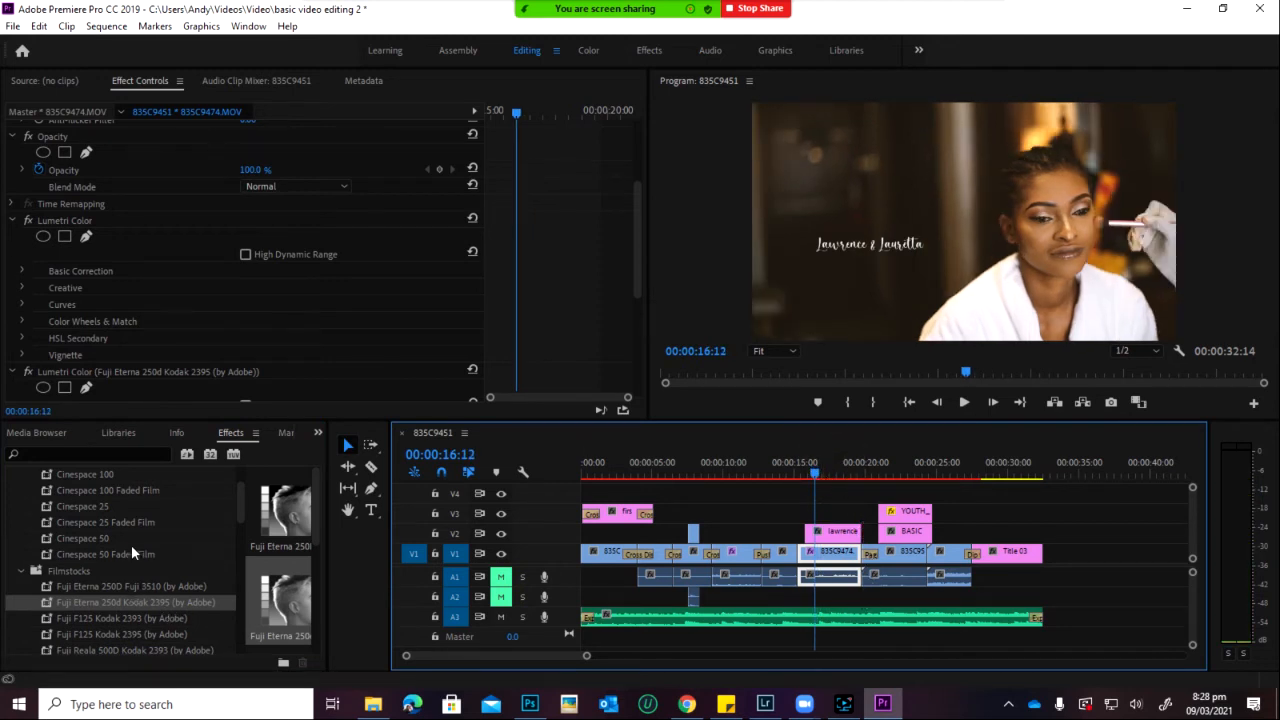
pyautogui.scroll(1, 131, 545)
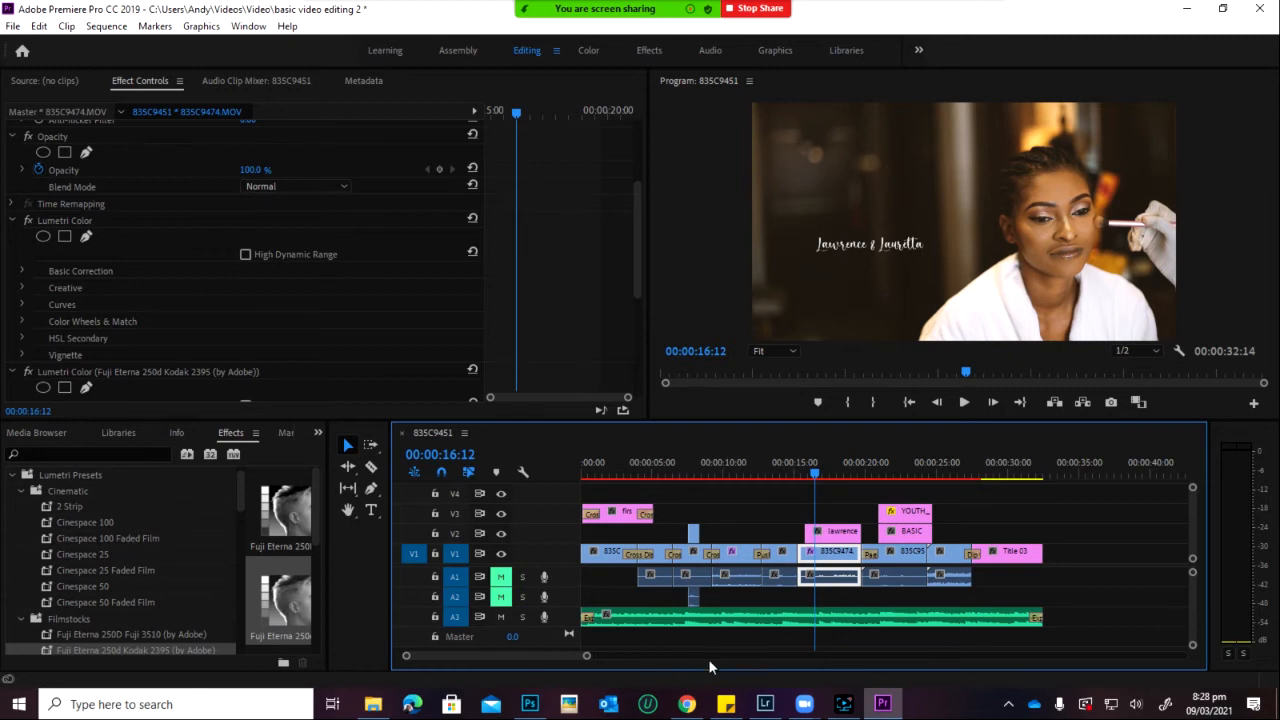
# Step: Swap 835C9474's Fuji Eterna grade for Fuji F125 Kodak 2393 and preview it
pyautogui.scroll(-1, 708, 659)
pyautogui.hotkey('ctrl', 'z')
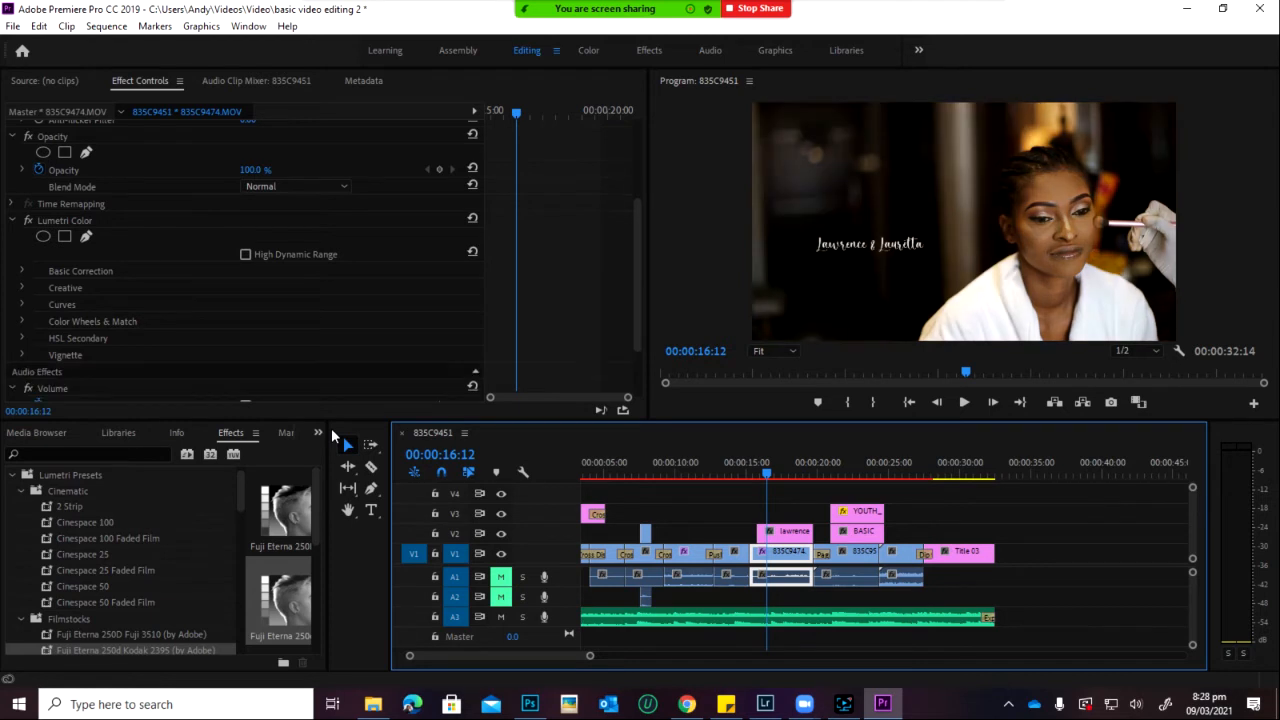
pyautogui.scroll(-2, 140, 619)
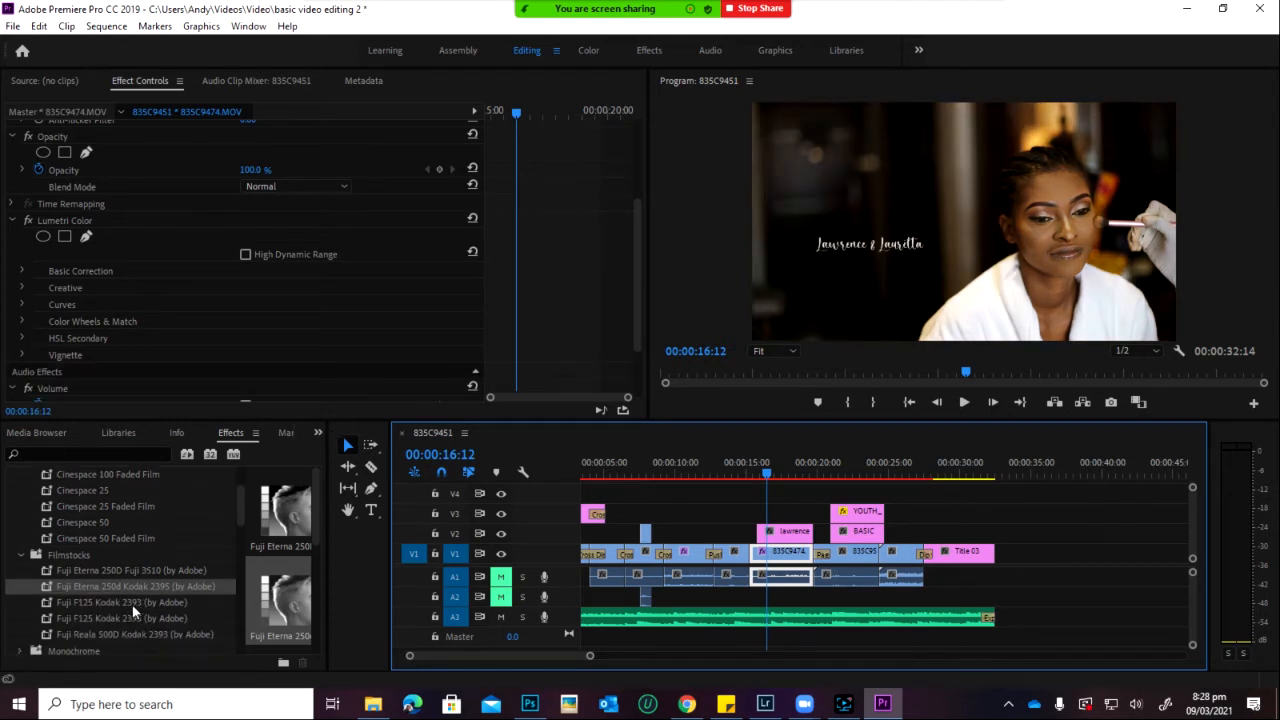
pyautogui.moveTo(132, 604); pyautogui.dragTo(782, 560)
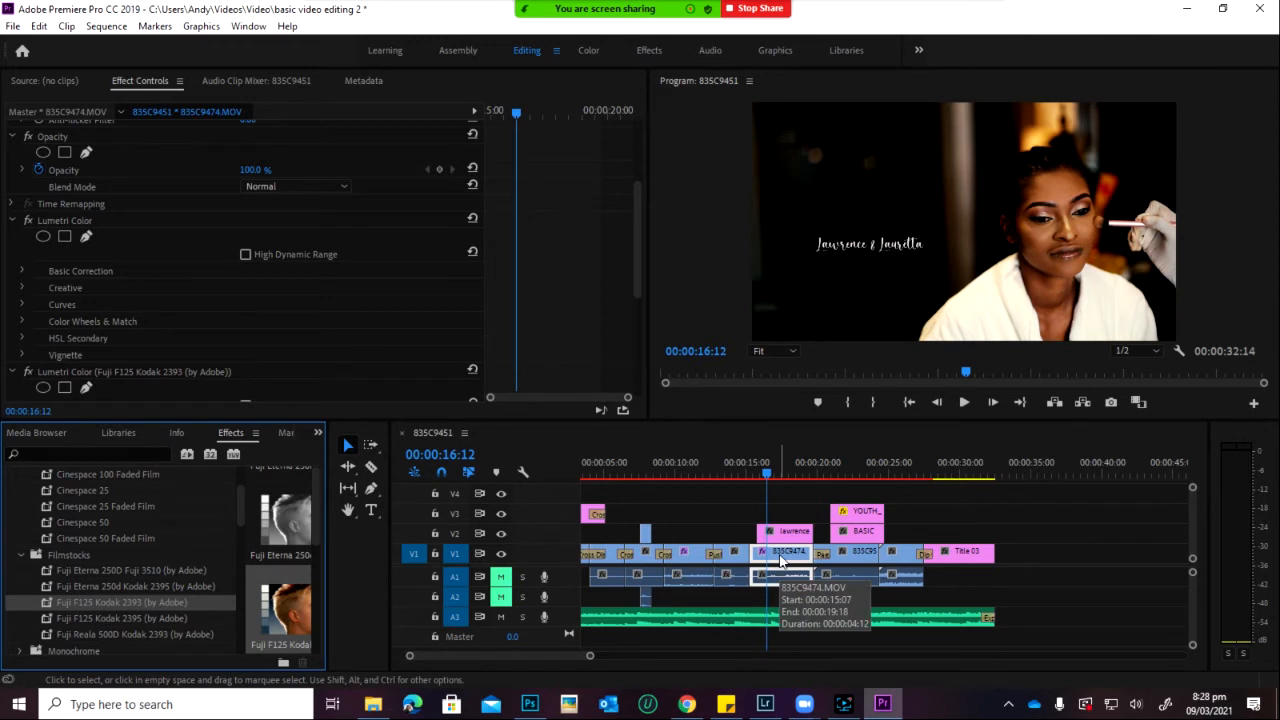
pyautogui.press('space')
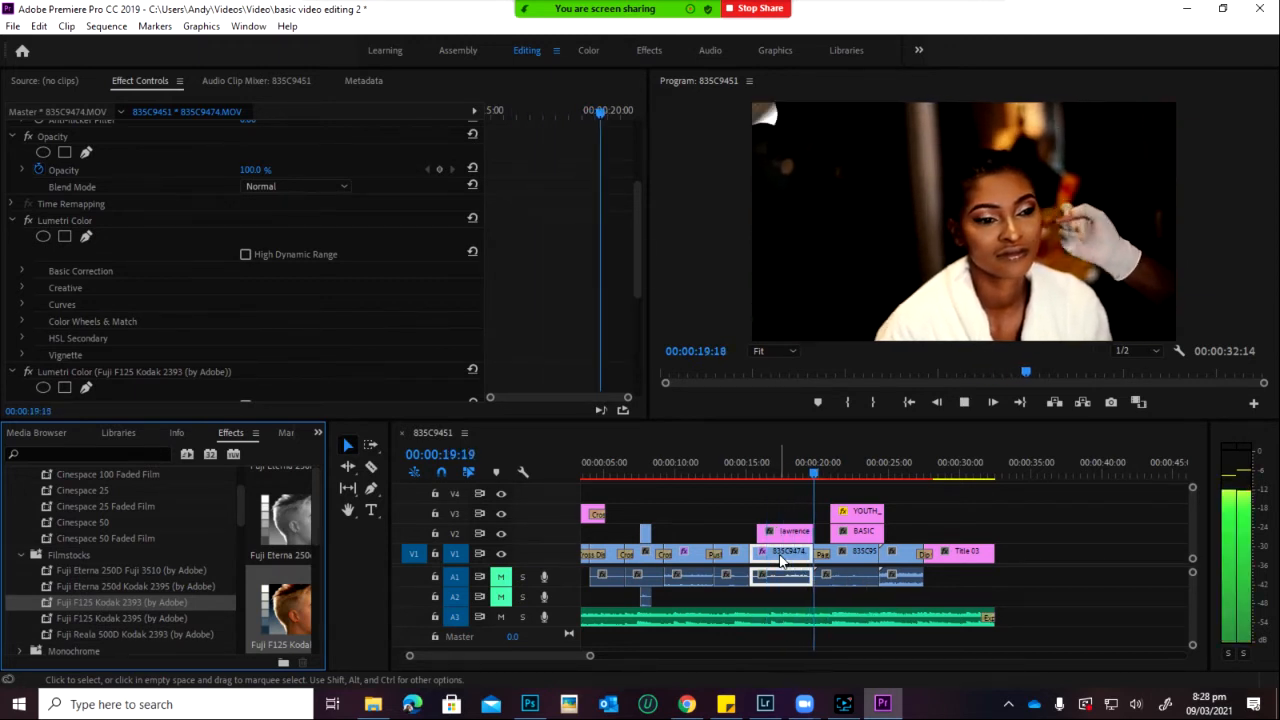
pyautogui.press('space')
pyautogui.click(820, 463)
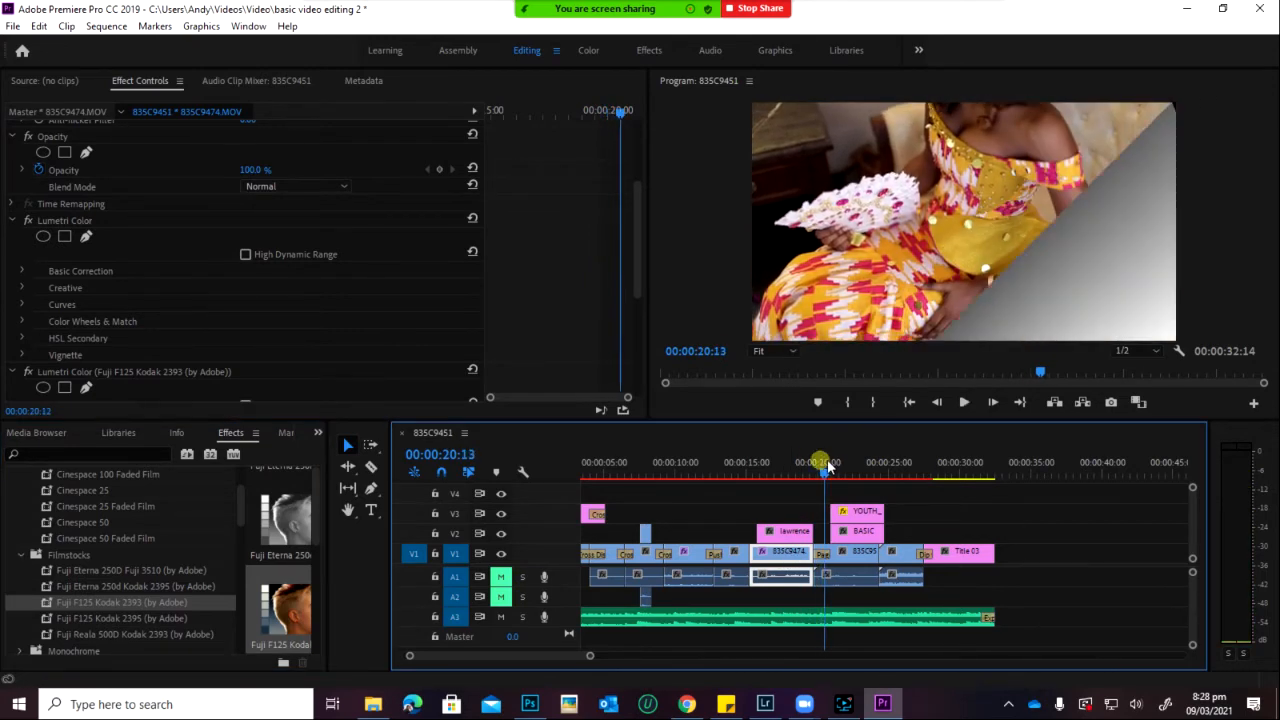
pyautogui.moveTo(828, 467); pyautogui.dragTo(775, 500)
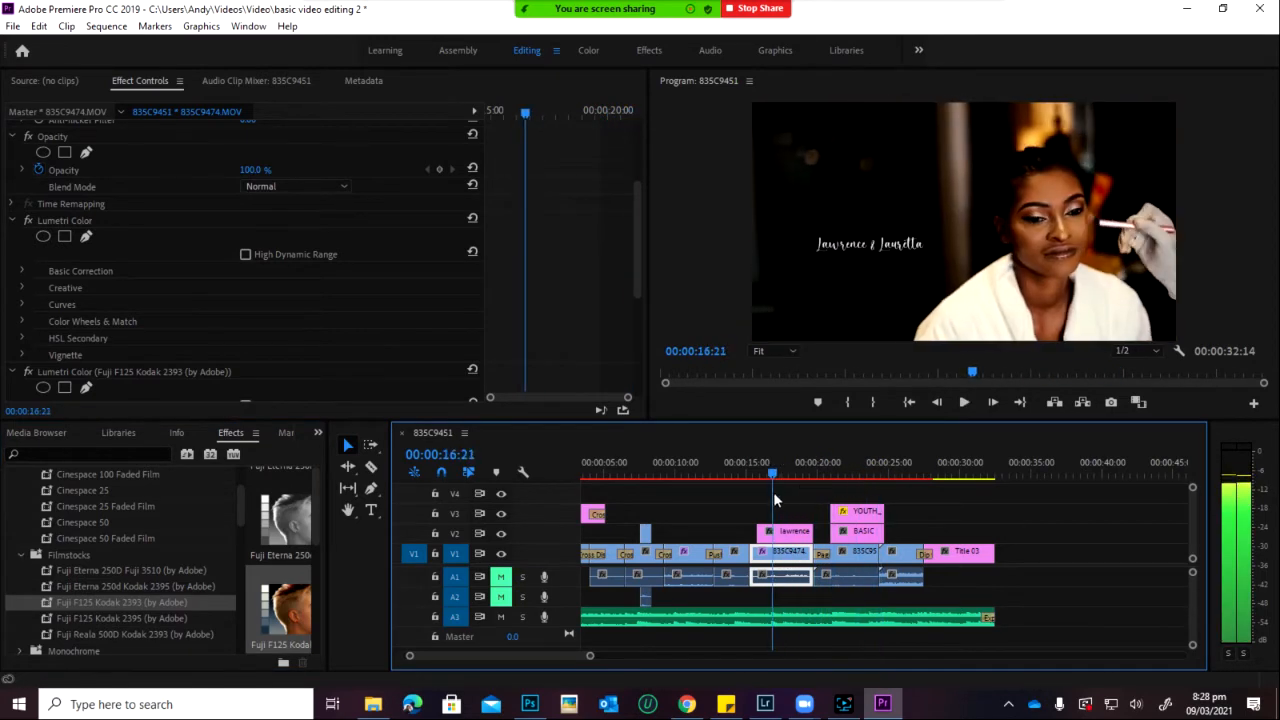
# Step: Apply Fuji F125 Kodak 2393 to bridesmaids clip 835C9603 and play back to compare grades
pyautogui.click(897, 466)
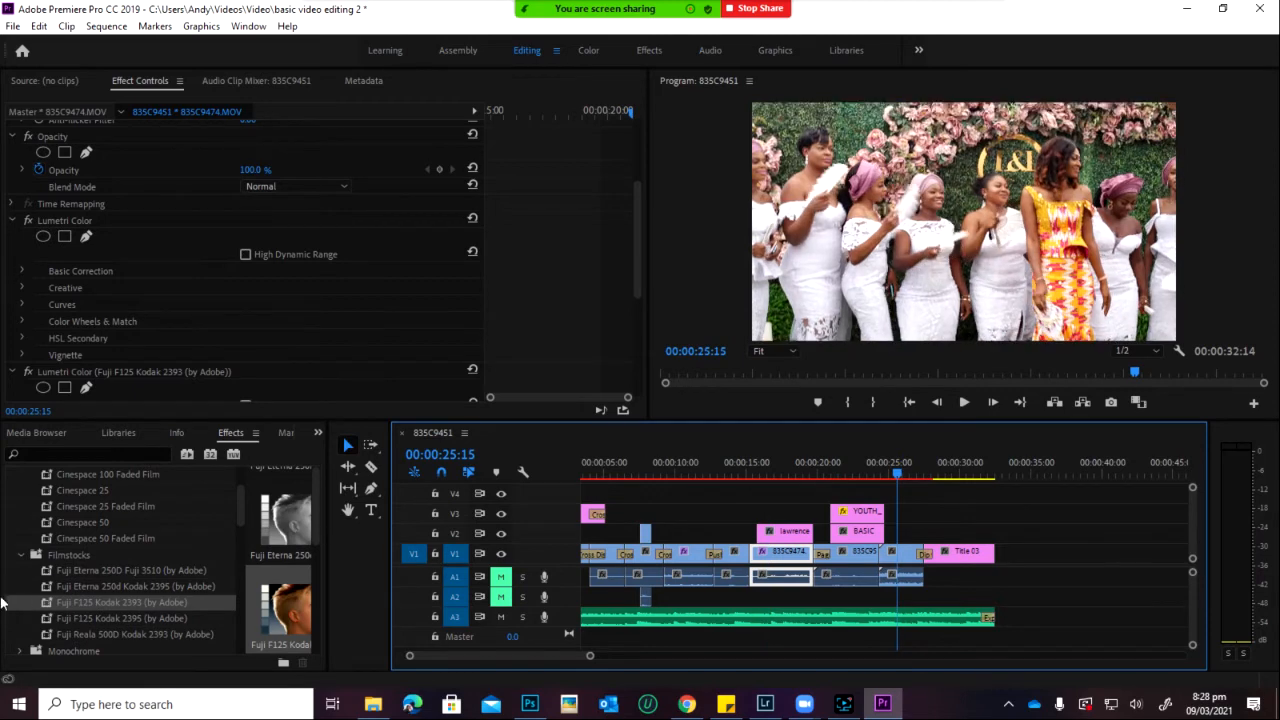
pyautogui.moveTo(52, 606); pyautogui.dragTo(898, 566)
pyautogui.click(898, 566)
pyautogui.press('space')
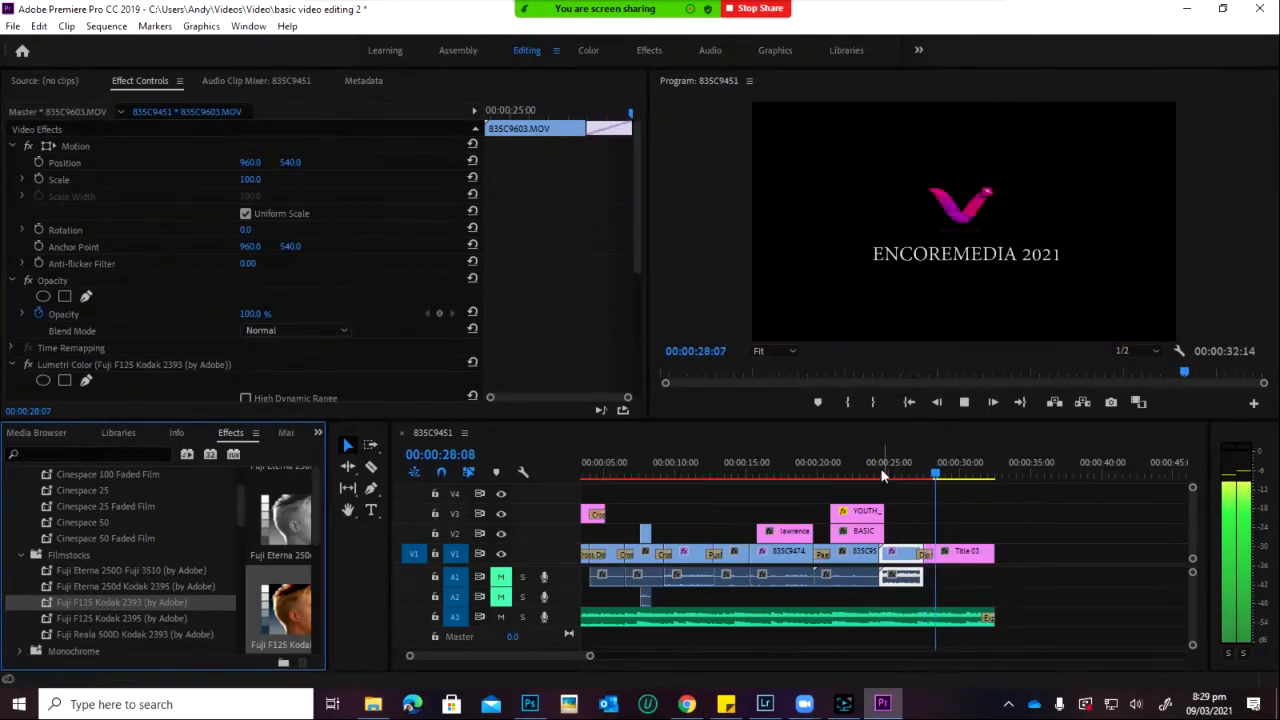
pyautogui.moveTo(867, 463); pyautogui.dragTo(772, 478)
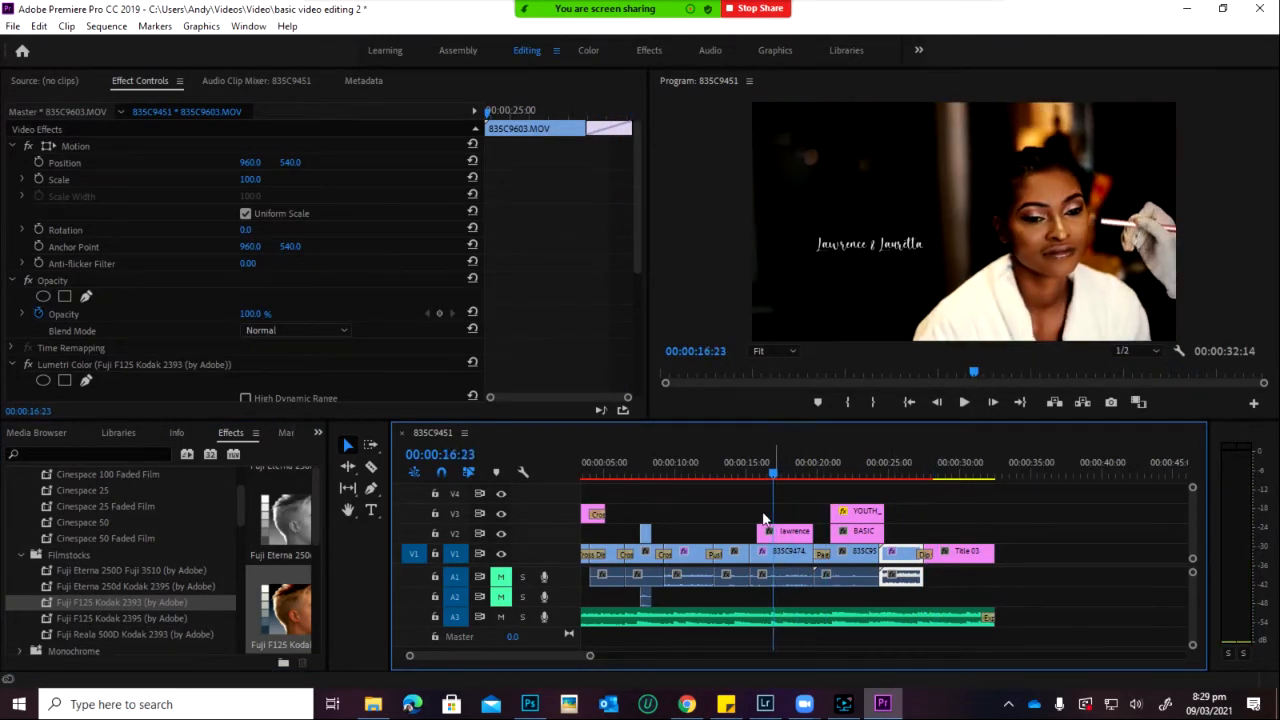
pyautogui.press('space')
pyautogui.press('space')
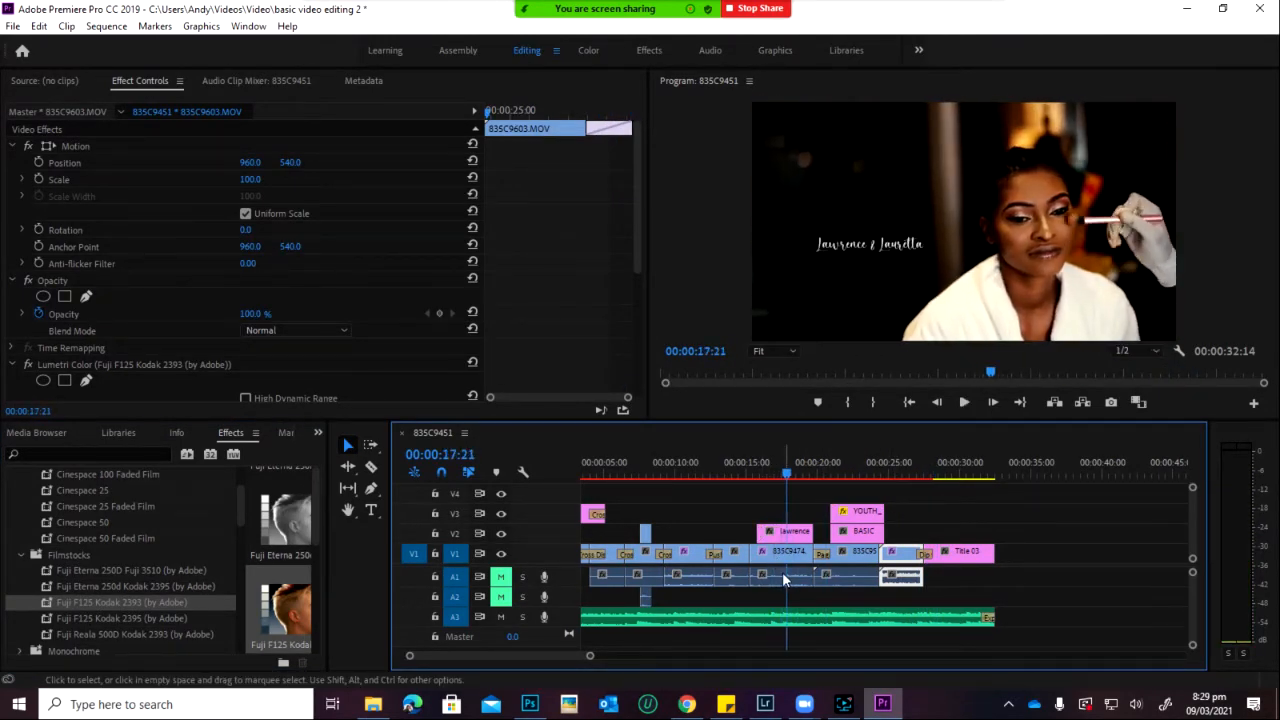
pyautogui.scroll(-2, 110, 585)
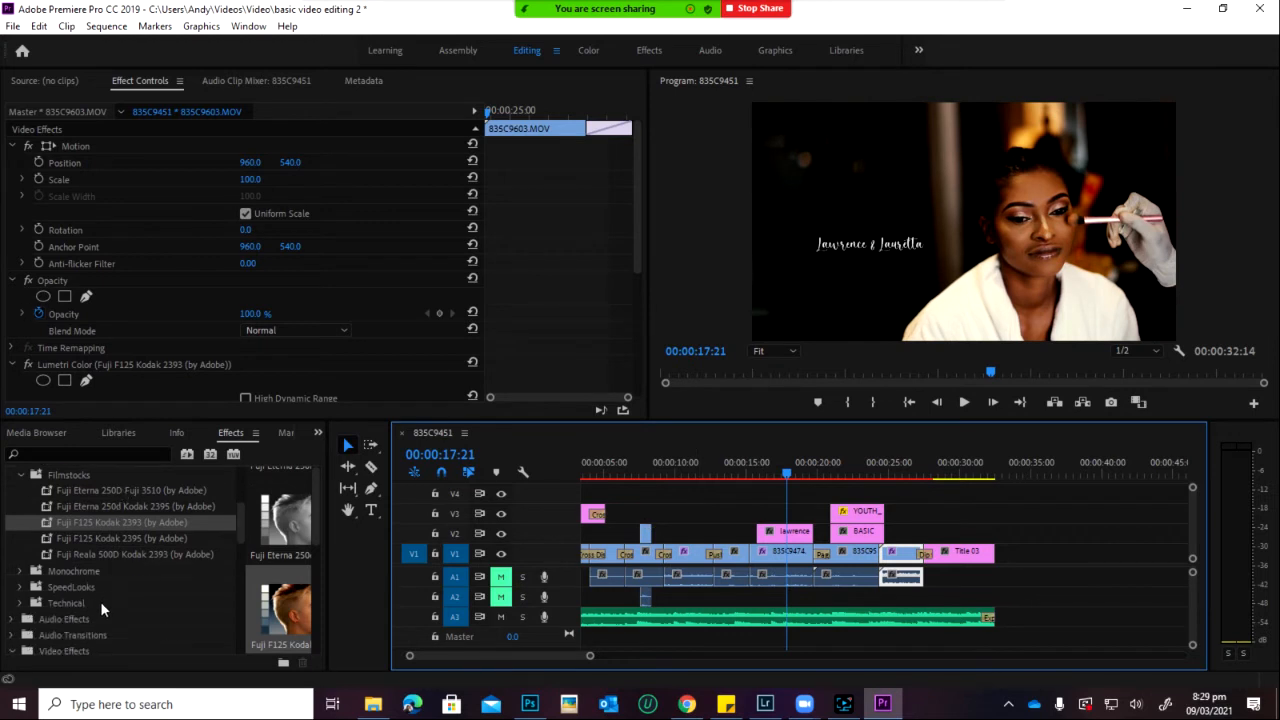
# Step: Apply the Technical presets Full to Legal Range and Legal to Full Range, 10-bit to clip 835C9474
pyautogui.click(23, 572)
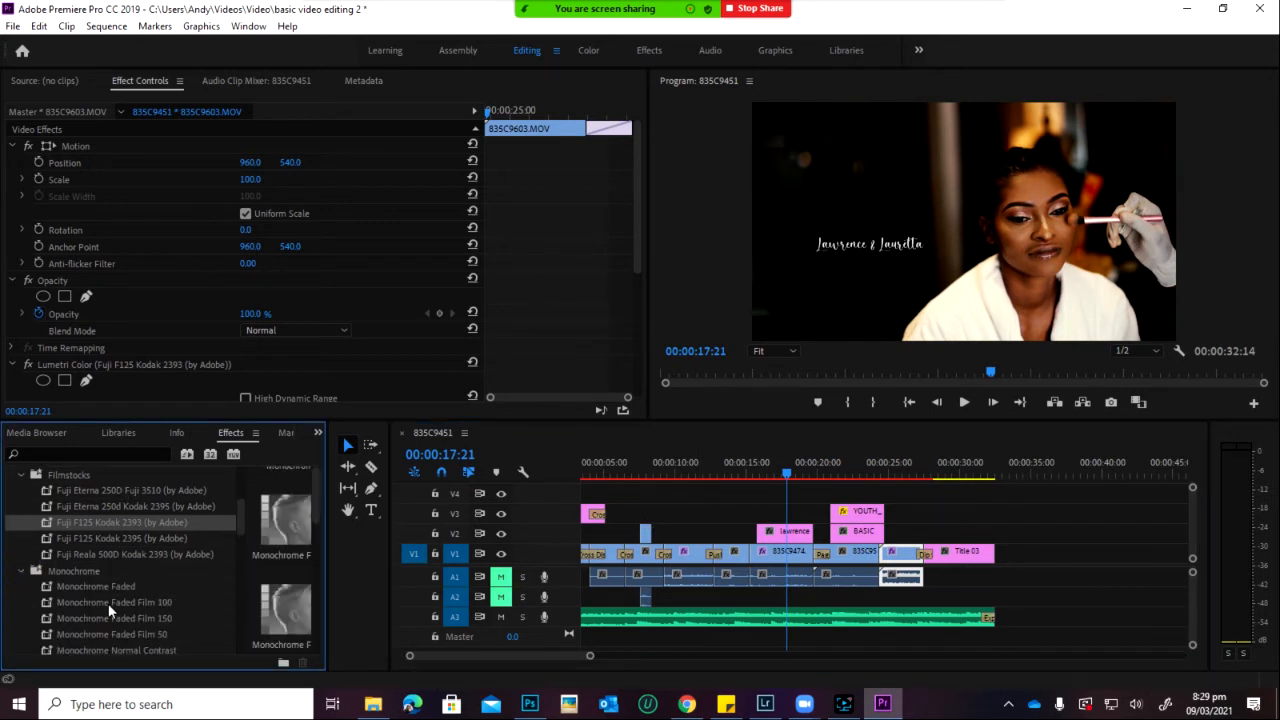
pyautogui.scroll(-3, 113, 594)
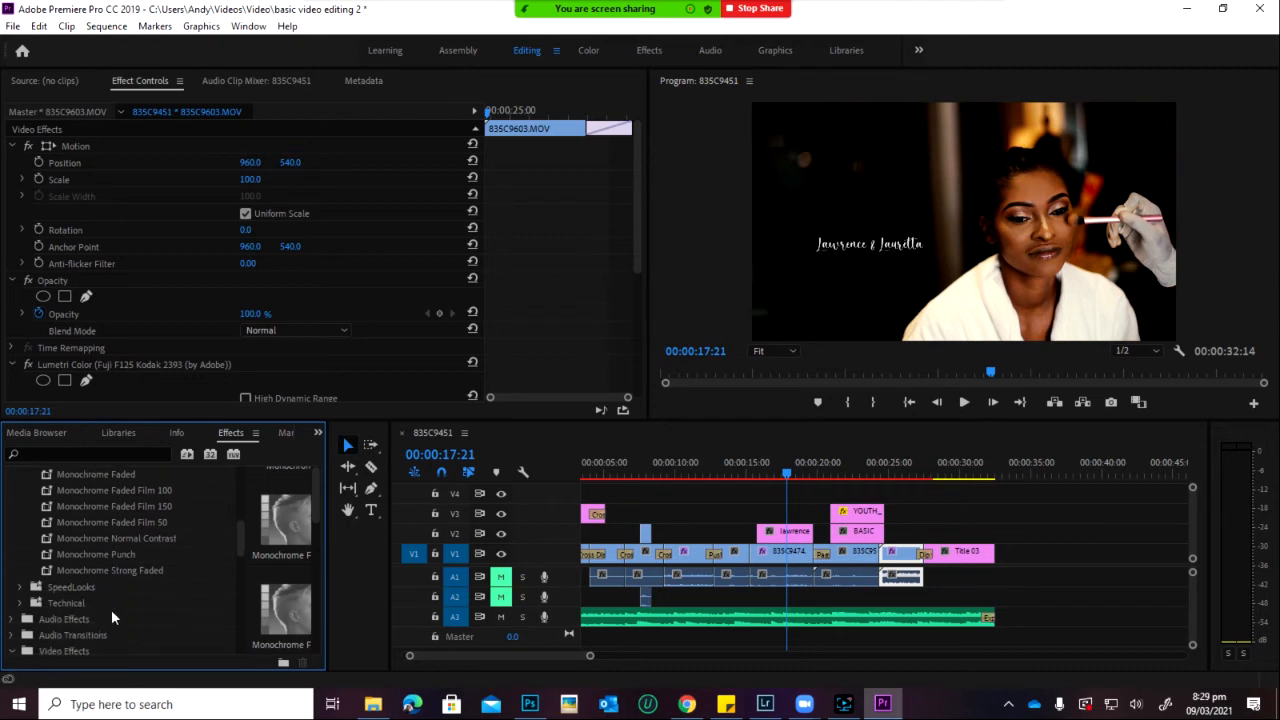
pyautogui.scroll(-2, 100, 585)
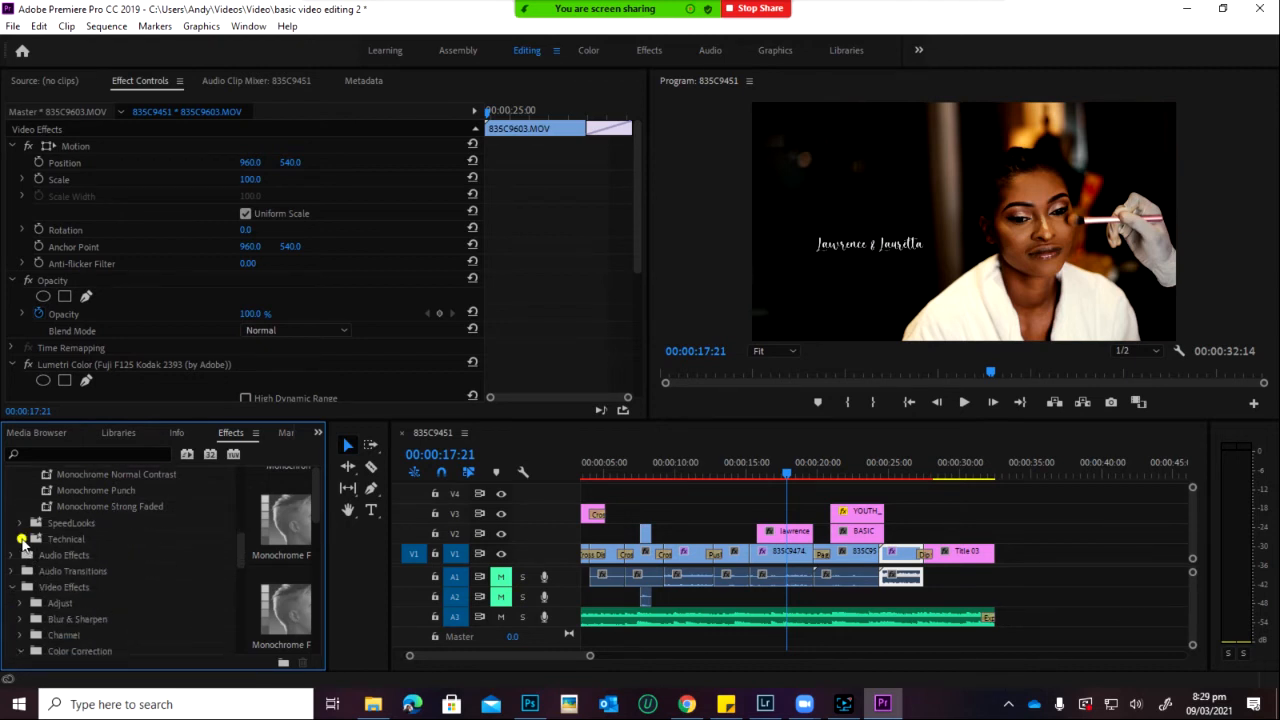
pyautogui.click(21, 539)
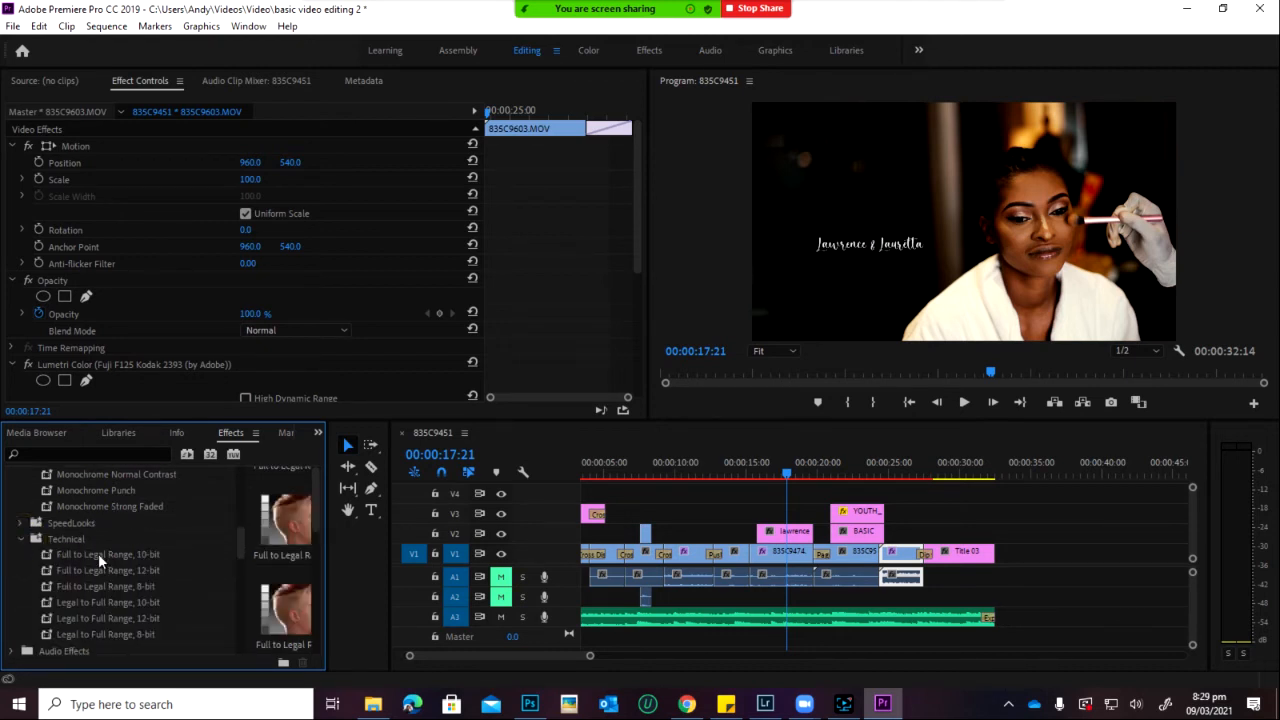
pyautogui.moveTo(100, 556); pyautogui.dragTo(790, 561)
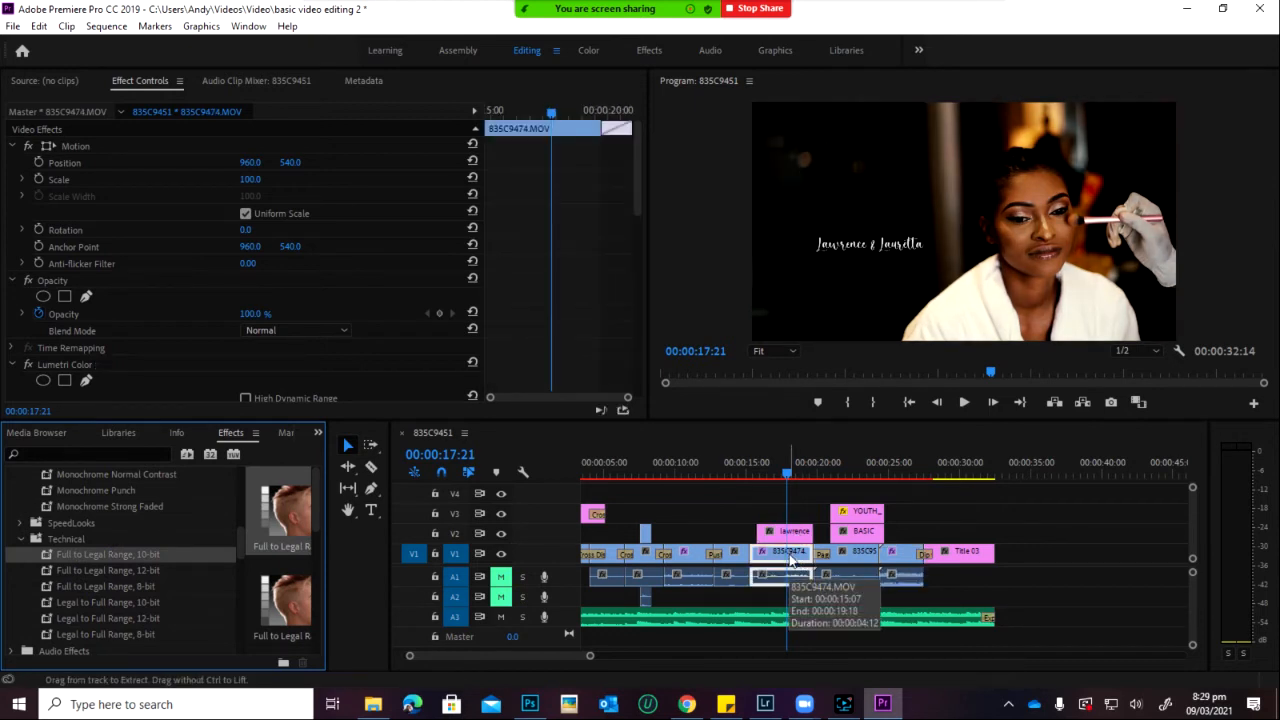
pyautogui.moveTo(96, 602); pyautogui.dragTo(786, 555)
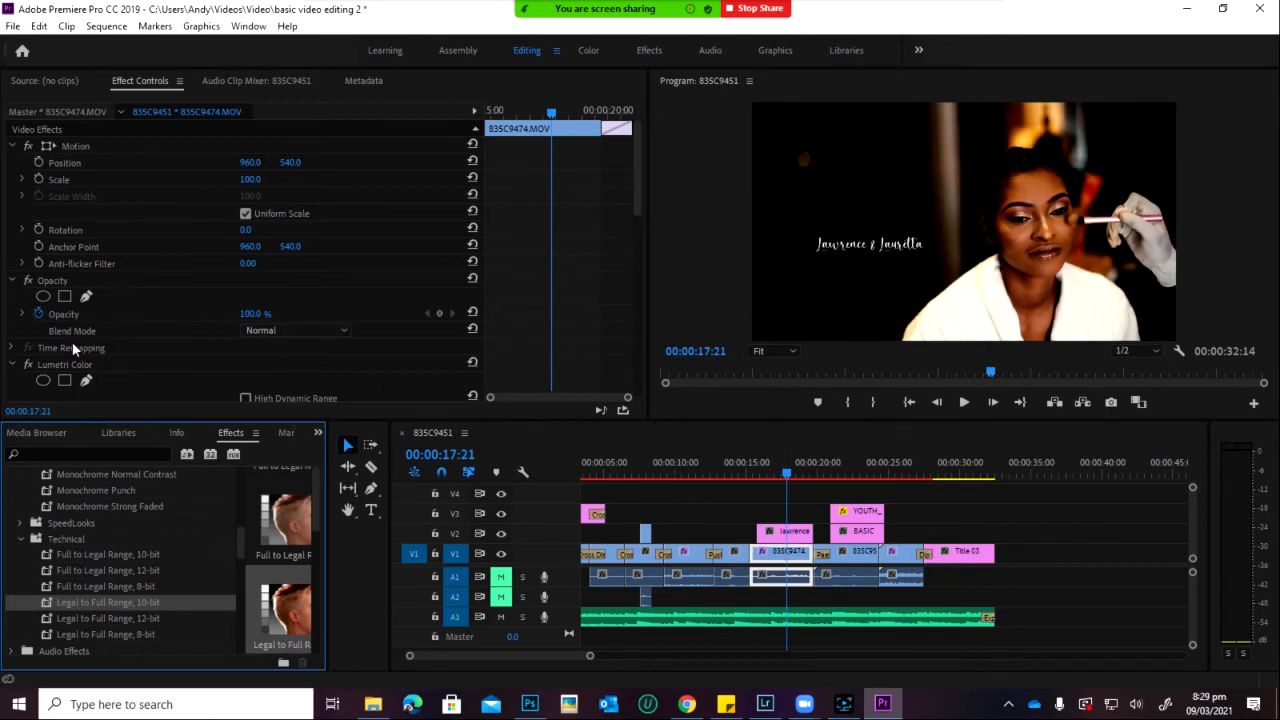
# Step: Delete the Fuji F125 Kodak 2393 Lumetri Color effect from clip 835C9474
pyautogui.scroll(-2, 70, 345)
pyautogui.scroll(-3, 62, 368)
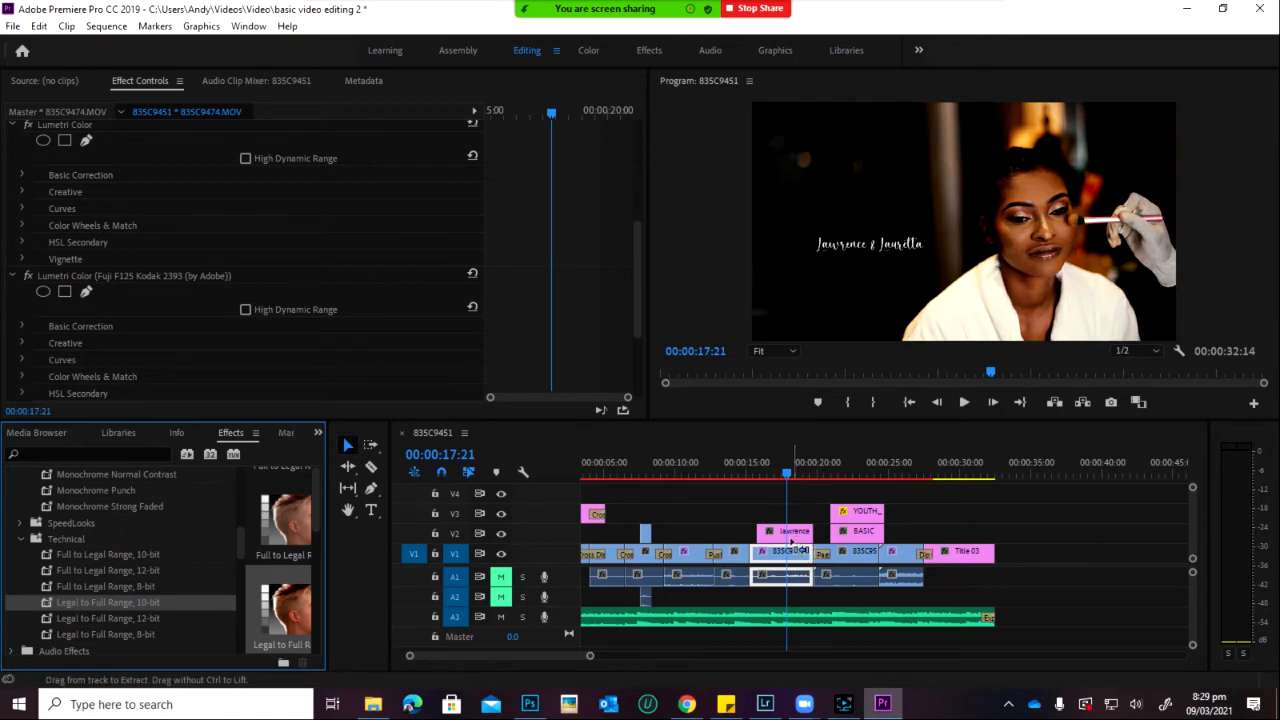
pyautogui.click(268, 288)
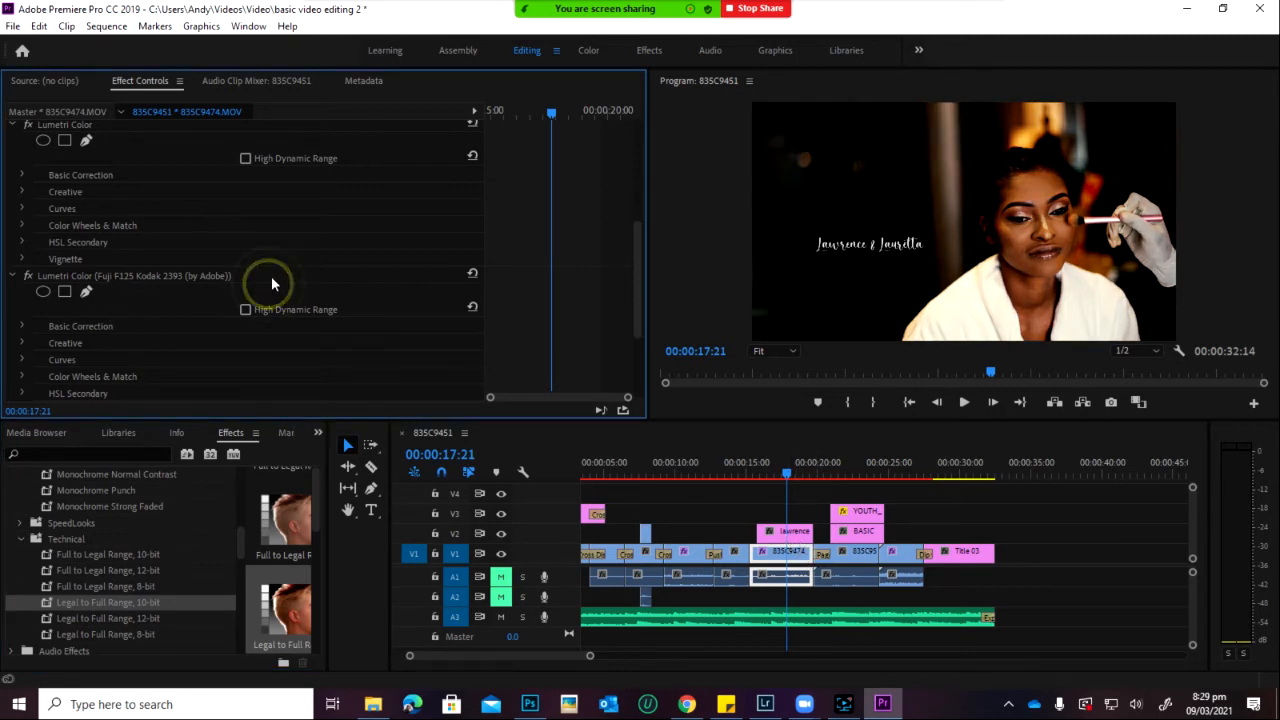
pyautogui.click(270, 276)
pyautogui.press('Delete')
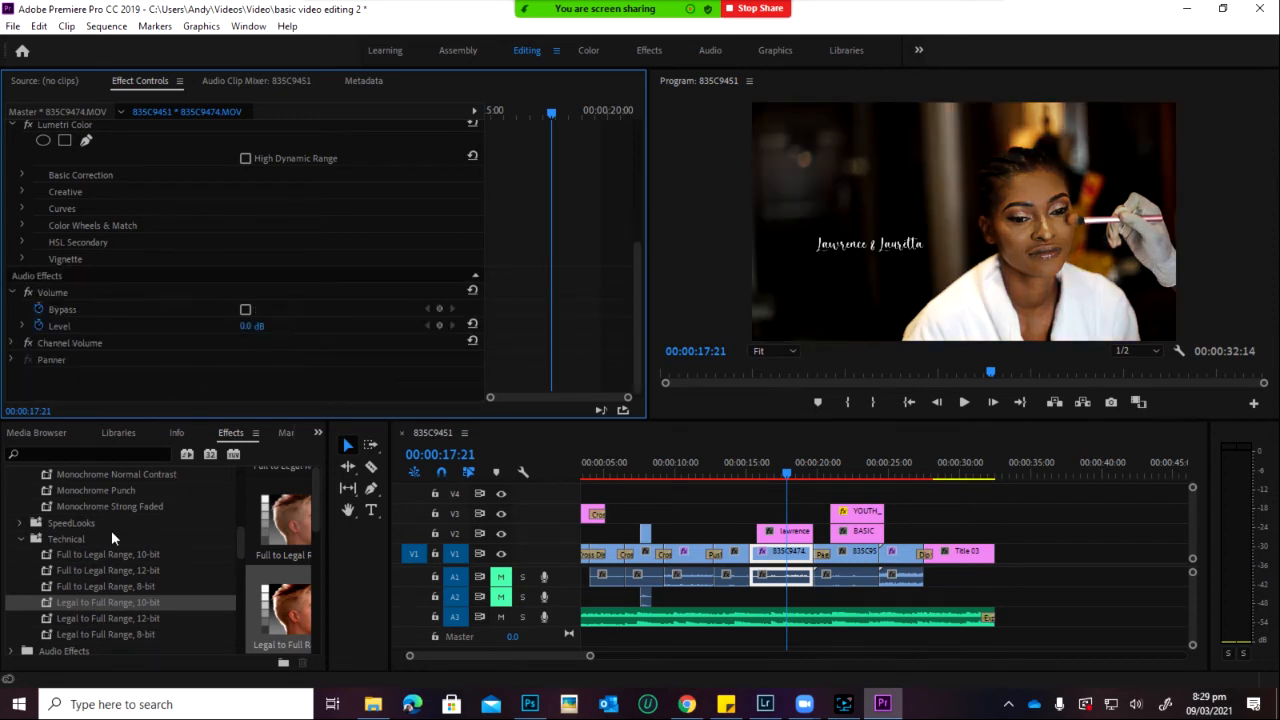
pyautogui.scroll(4, 122, 474)
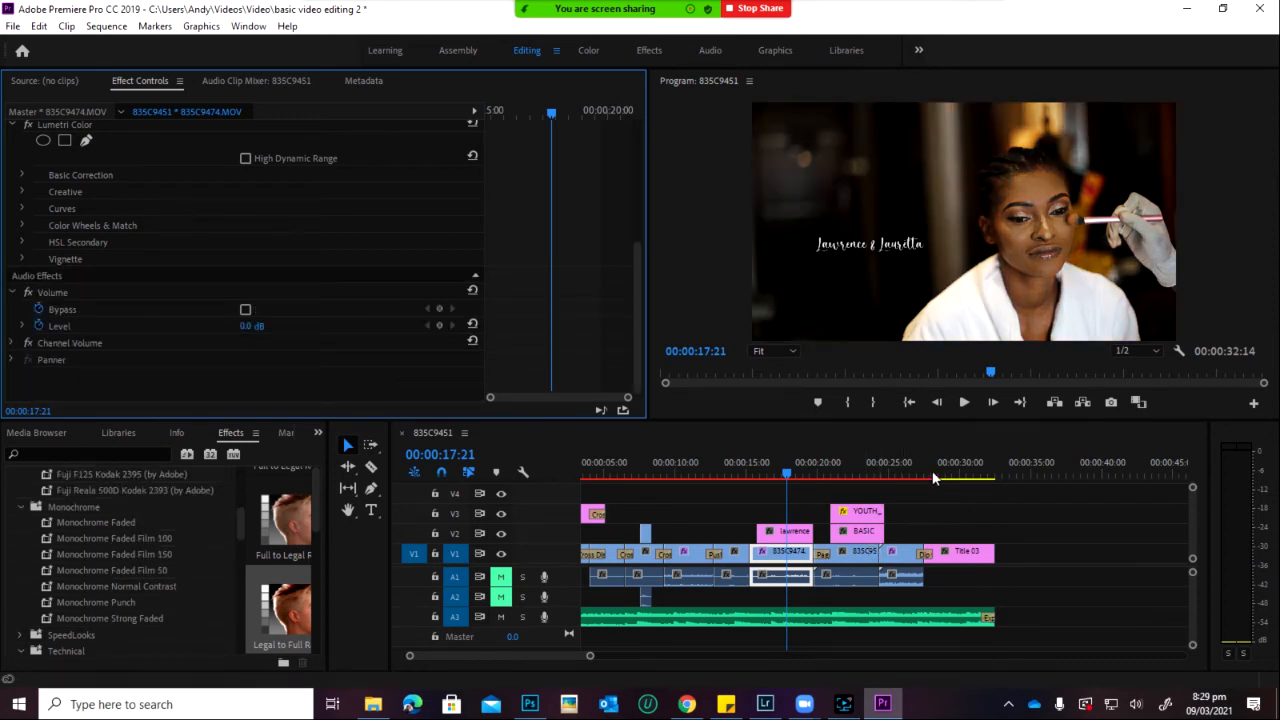
# Step: At 26:07, delete the Lumetri Color grade from bridesmaids clip 835C9603
pyautogui.moveTo(943, 464); pyautogui.dragTo(908, 476)
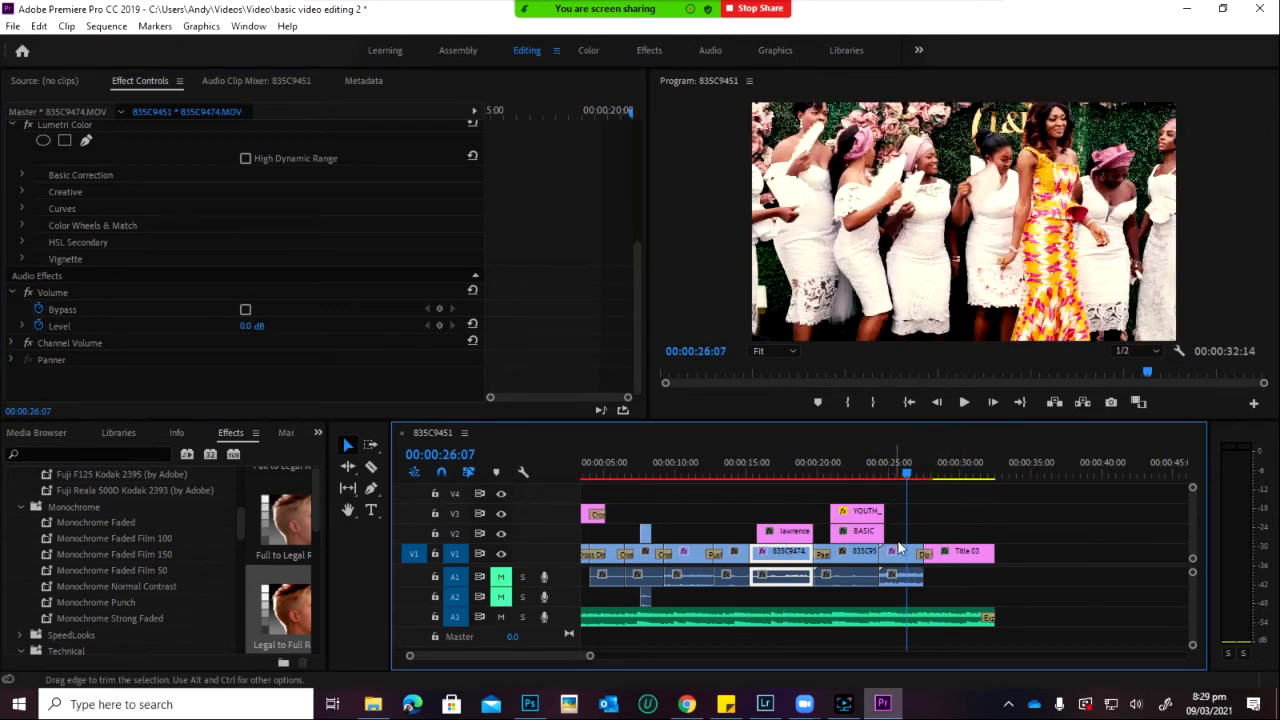
pyautogui.click(900, 574)
pyautogui.click(165, 366)
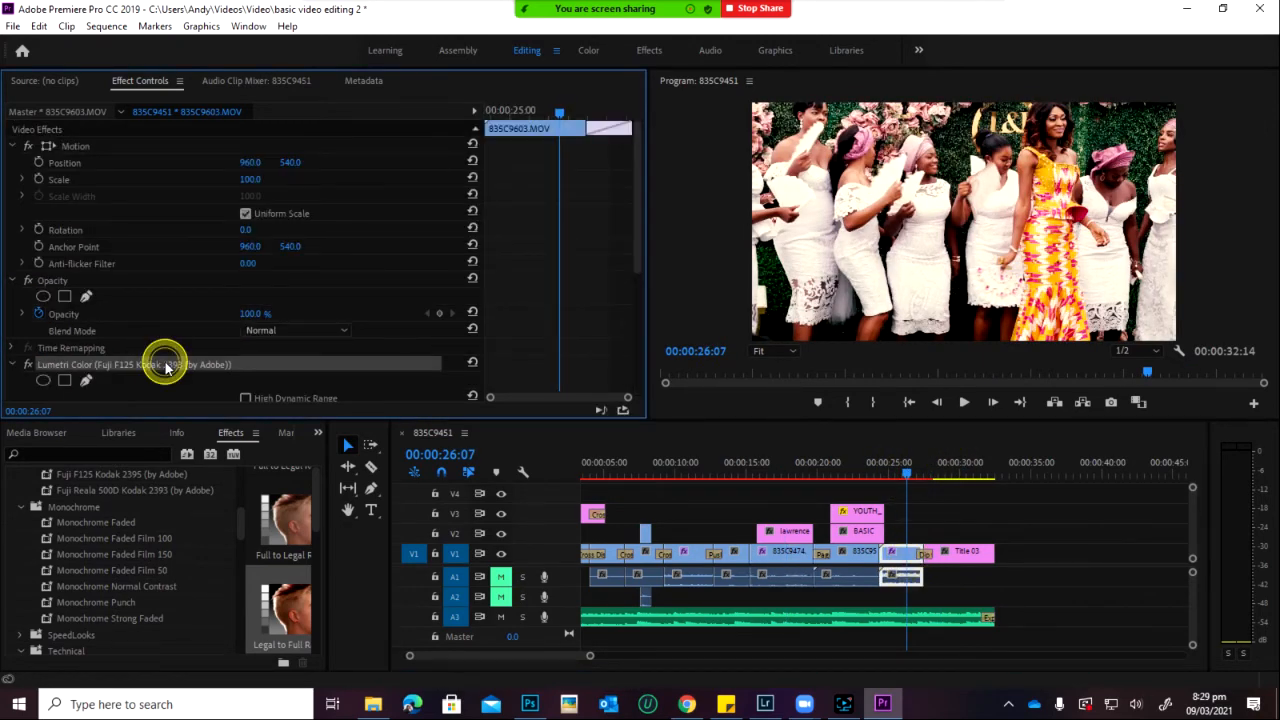
pyautogui.press('Delete')
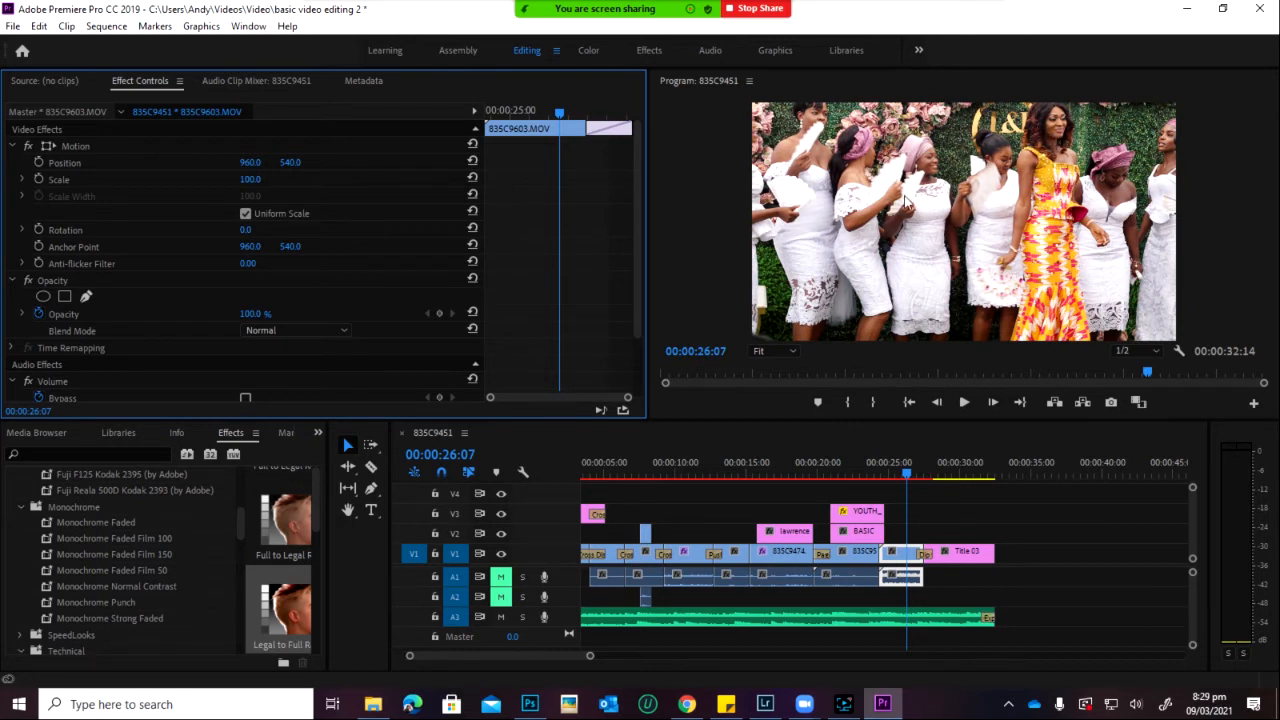
# Step: Apply Adjust > Levels to clip 835C9603 and raise its RGB Black Input Level to 21
pyautogui.click(118, 462)
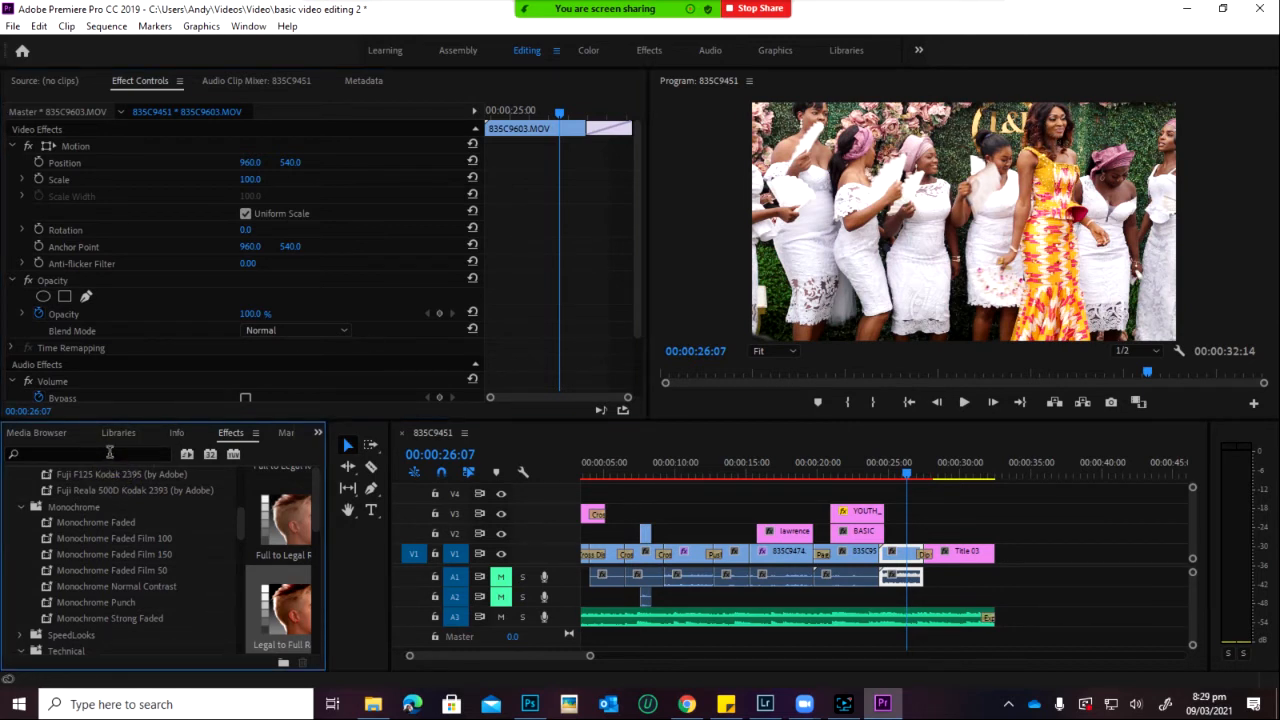
pyautogui.scroll(5, 102, 520)
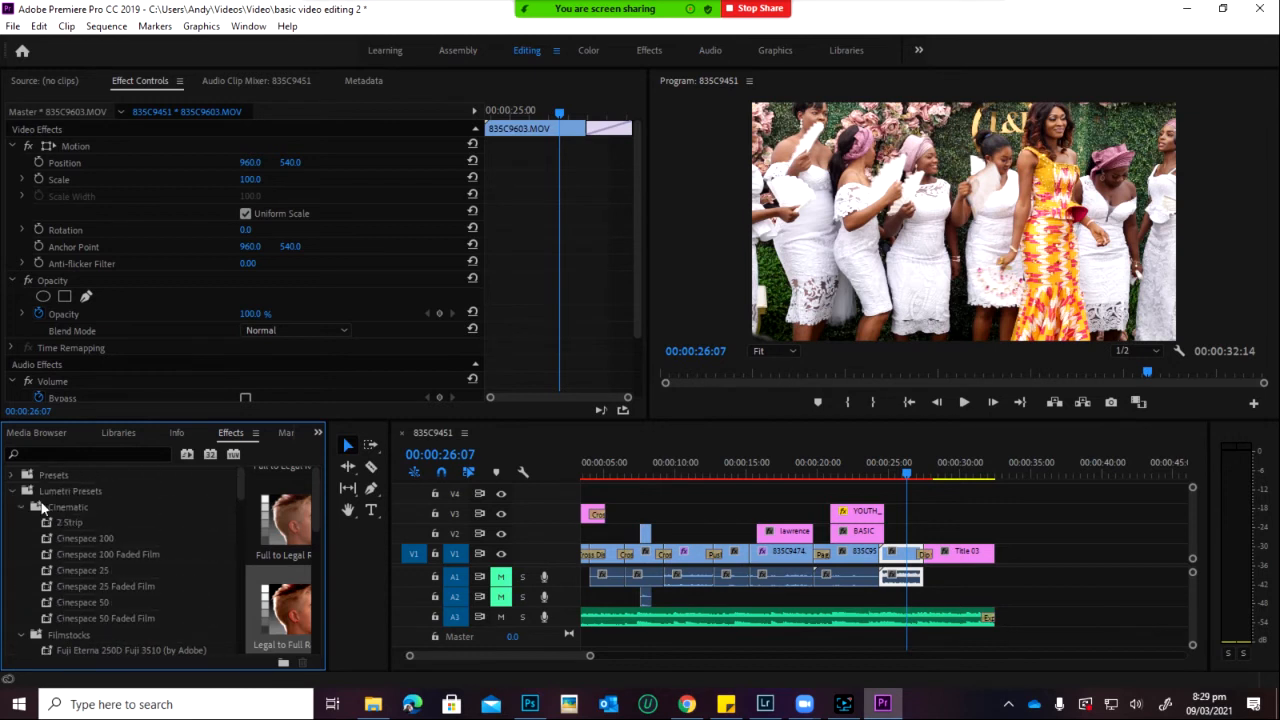
pyautogui.click(13, 492)
pyautogui.scroll(-2, 55, 583)
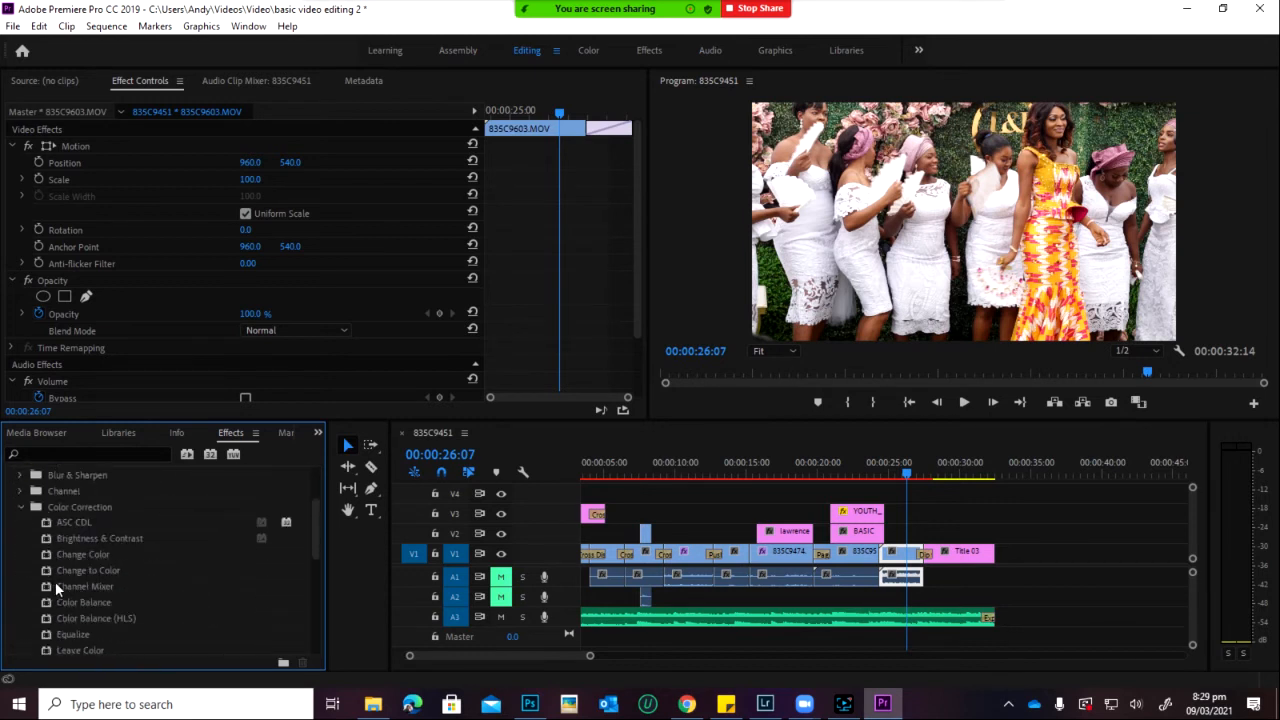
pyautogui.scroll(2, 61, 522)
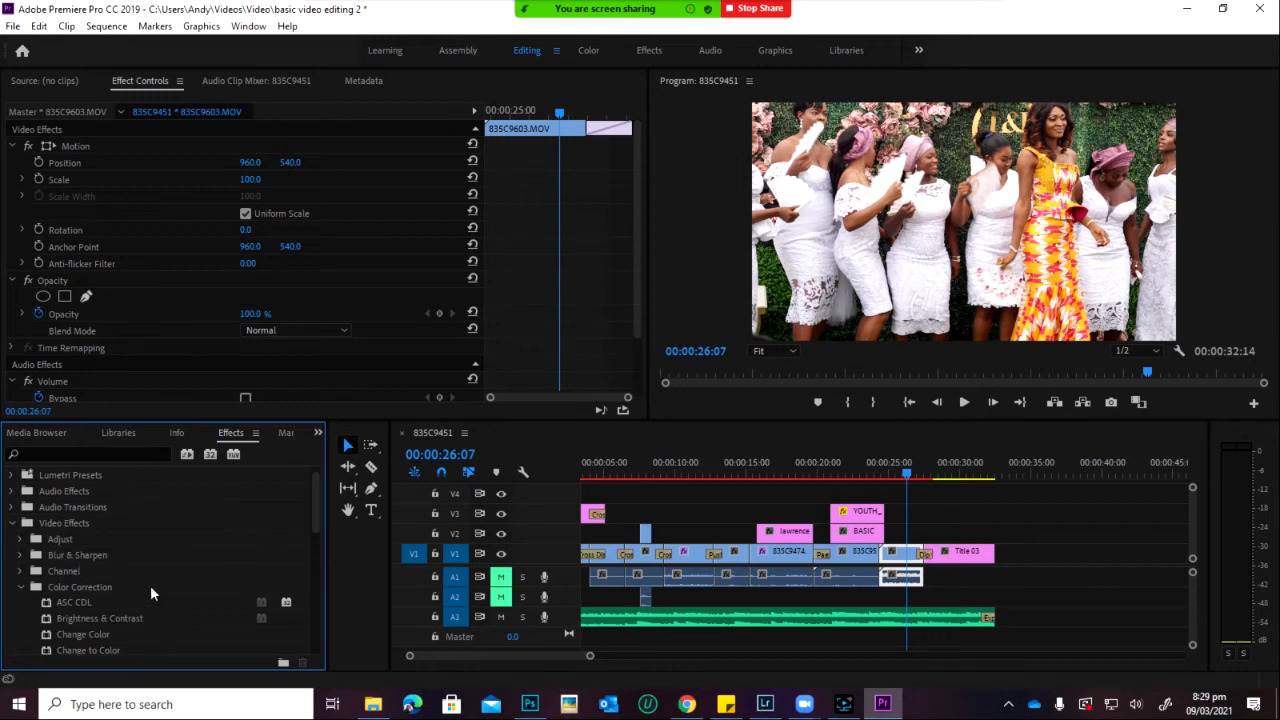
pyautogui.scroll(-2, 140, 588)
pyautogui.click(19, 492)
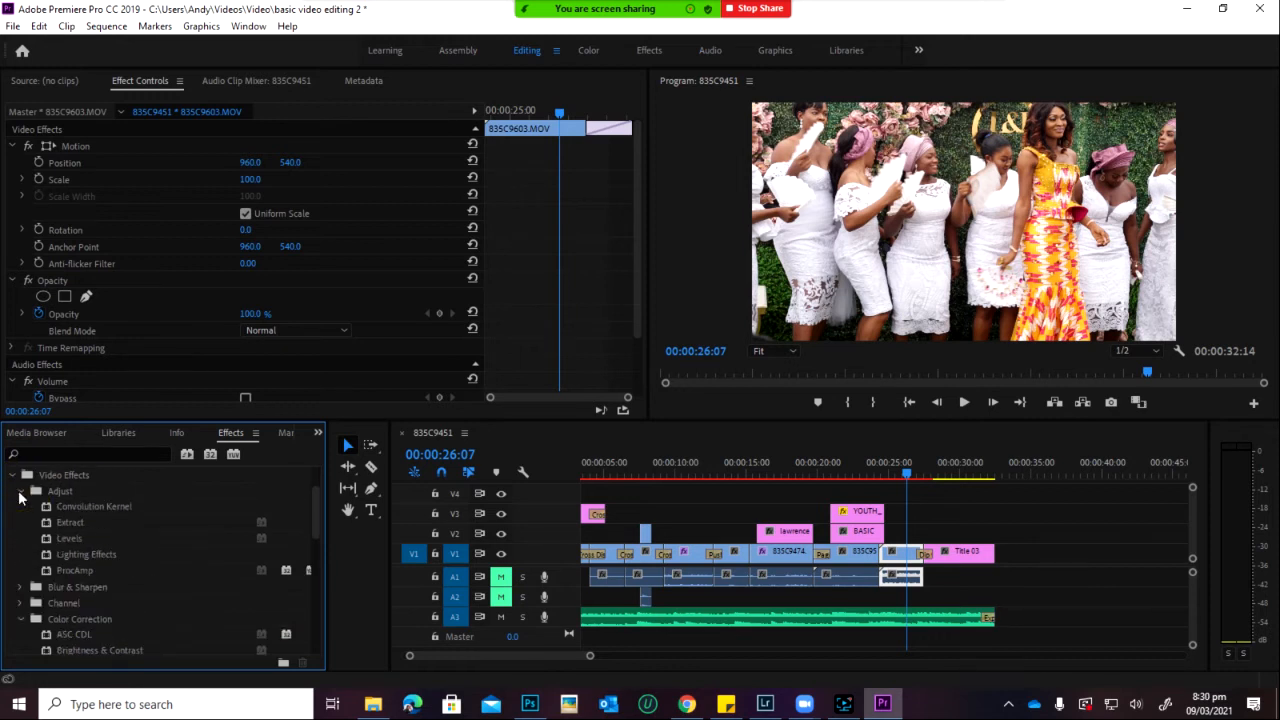
pyautogui.moveTo(72, 541); pyautogui.dragTo(905, 560)
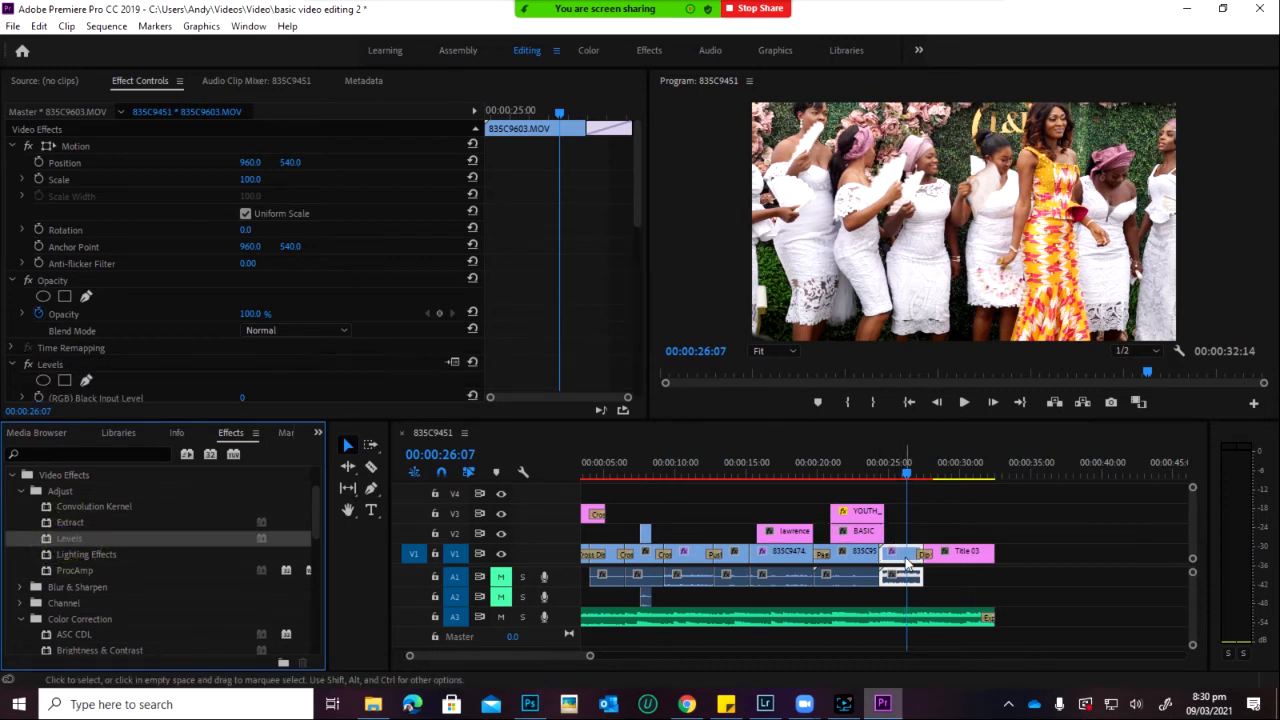
pyautogui.scroll(-3, 208, 315)
pyautogui.scroll(-2, 201, 330)
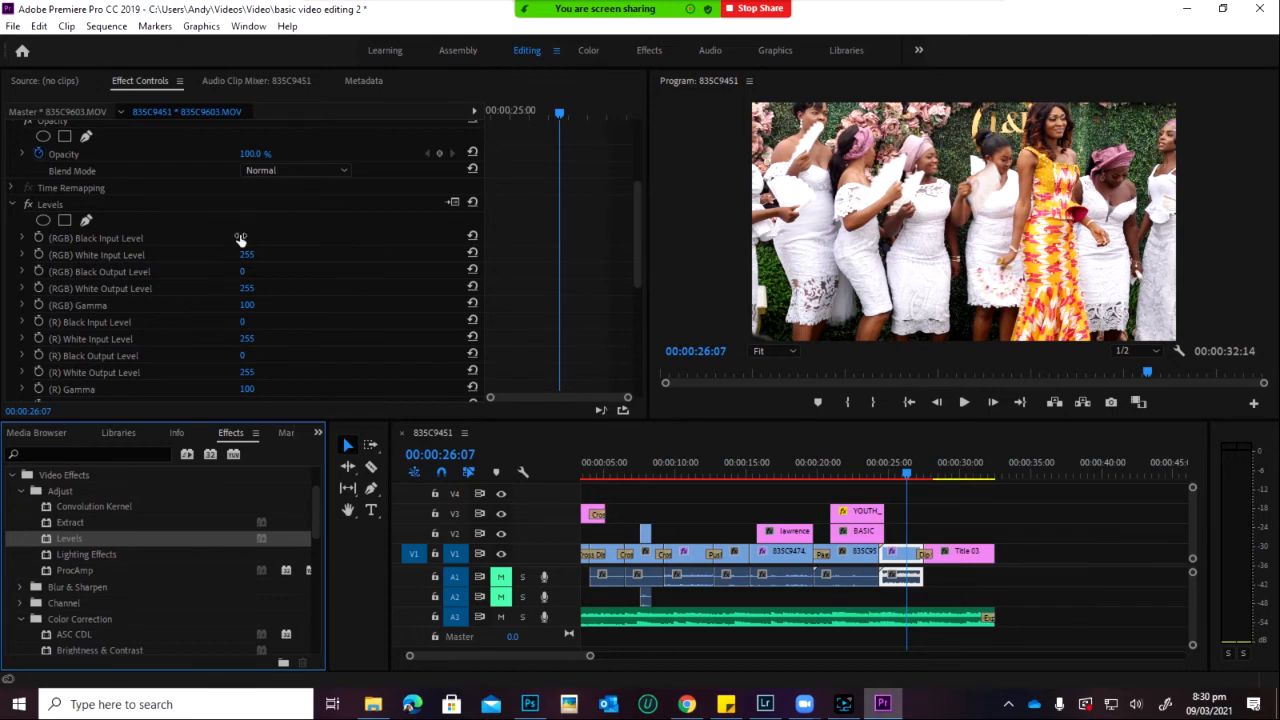
pyautogui.moveTo(240, 238); pyautogui.dragTo(271, 251)
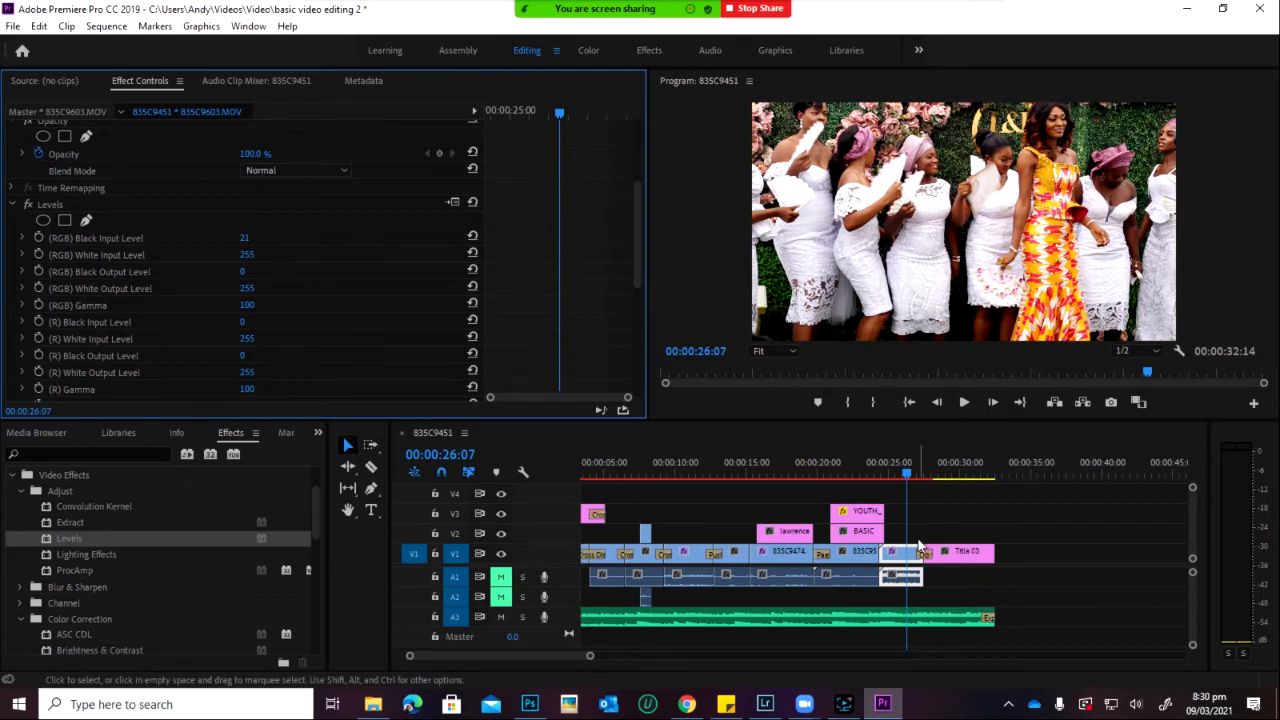
pyautogui.click(87, 207)
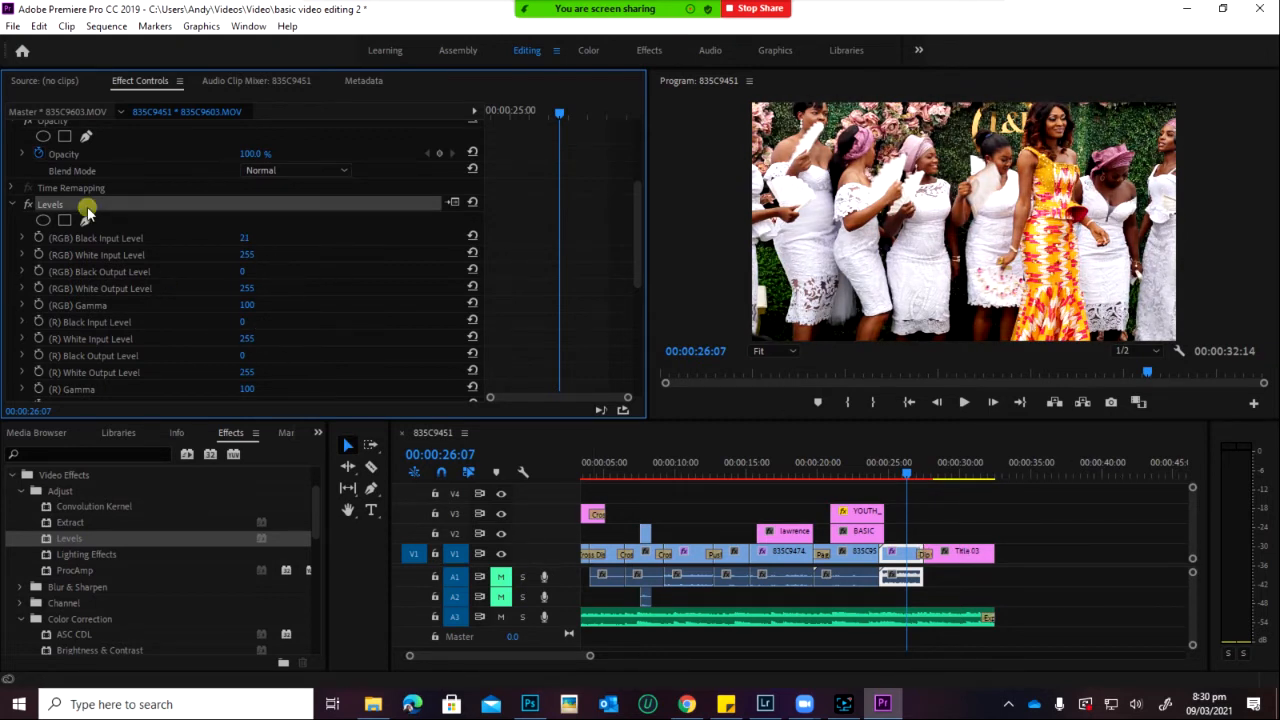
# Step: Replace the Levels effect on the bridesmaids clip with Brightness & Contrast
pyautogui.press('Delete')
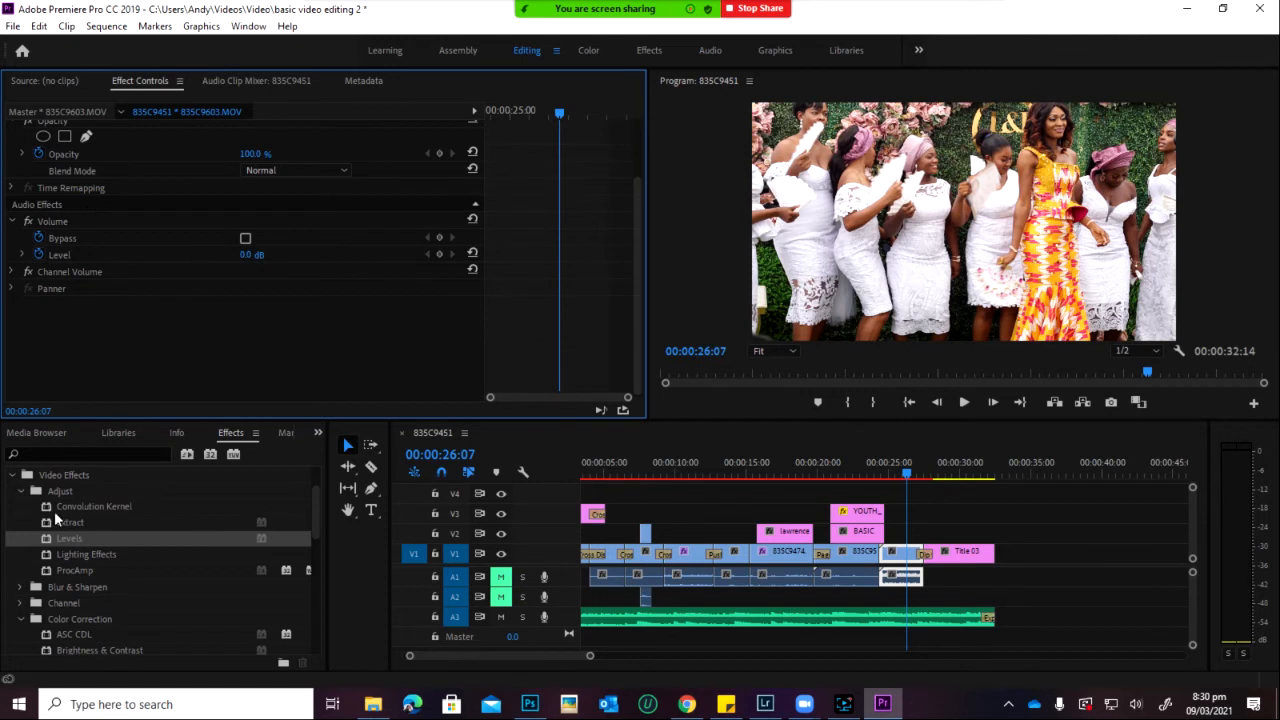
pyautogui.scroll(-3, 70, 571)
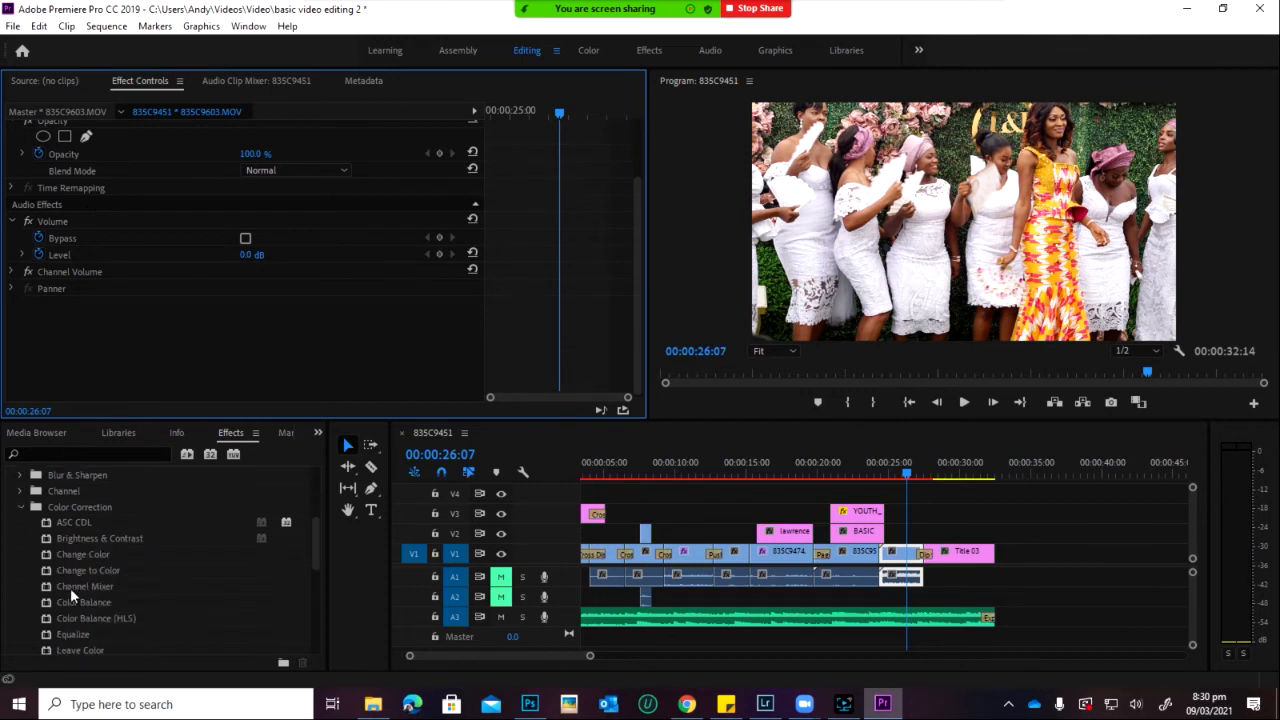
pyautogui.scroll(3, 92, 580)
pyautogui.scroll(-2, 84, 576)
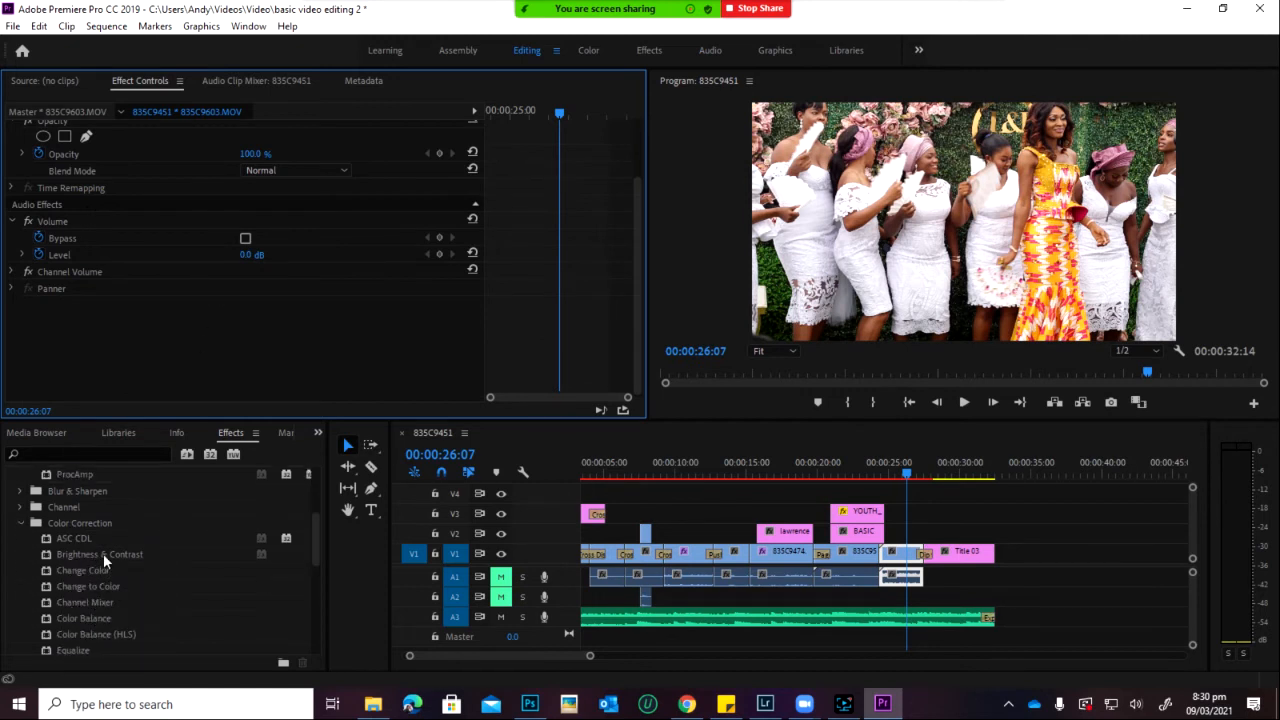
pyautogui.click(103, 553)
pyautogui.moveTo(103, 553); pyautogui.dragTo(907, 558)
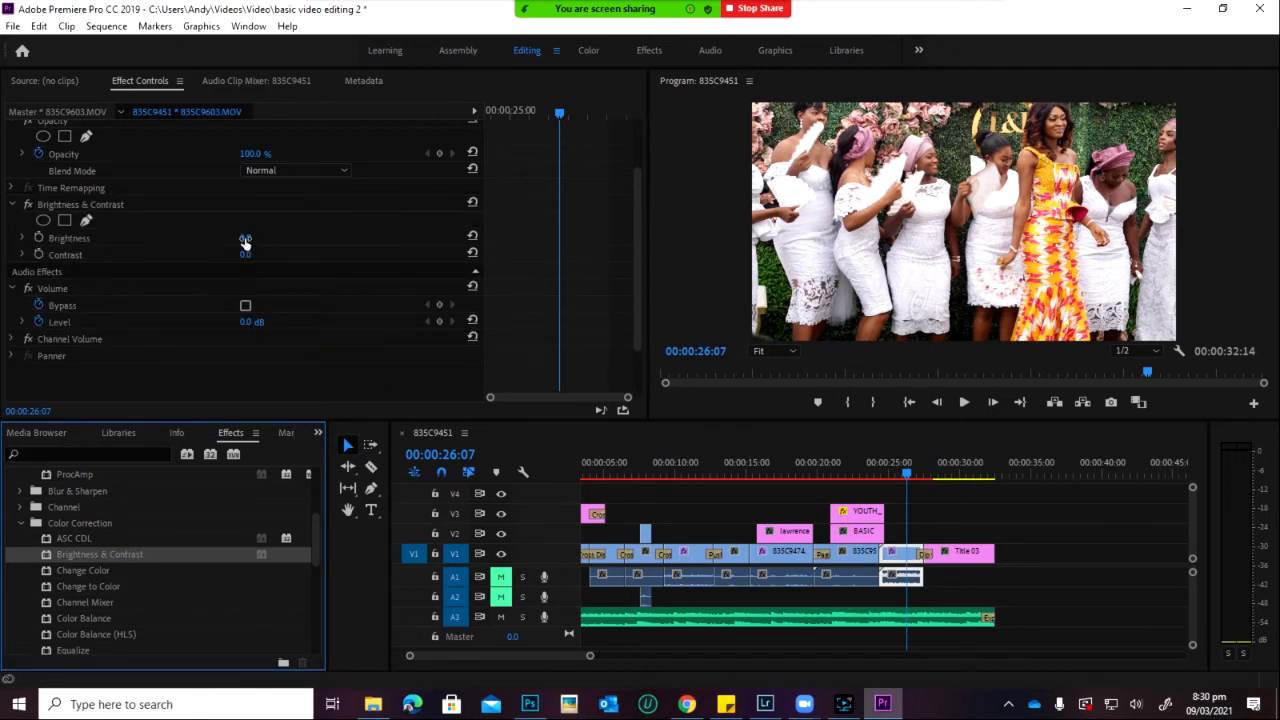
# Step: Adjust the bridesmaids clip's Brightness value
pyautogui.moveTo(244, 238)
pyautogui.mouseDown()
pyautogui.moveTo(283, 206)
pyautogui.moveTo(262, 252)
pyautogui.moveTo(249, 240)
pyautogui.moveTo(244, 292)
pyautogui.moveTo(268, 238)
pyautogui.moveTo(258, 253)
pyautogui.mouseUp()
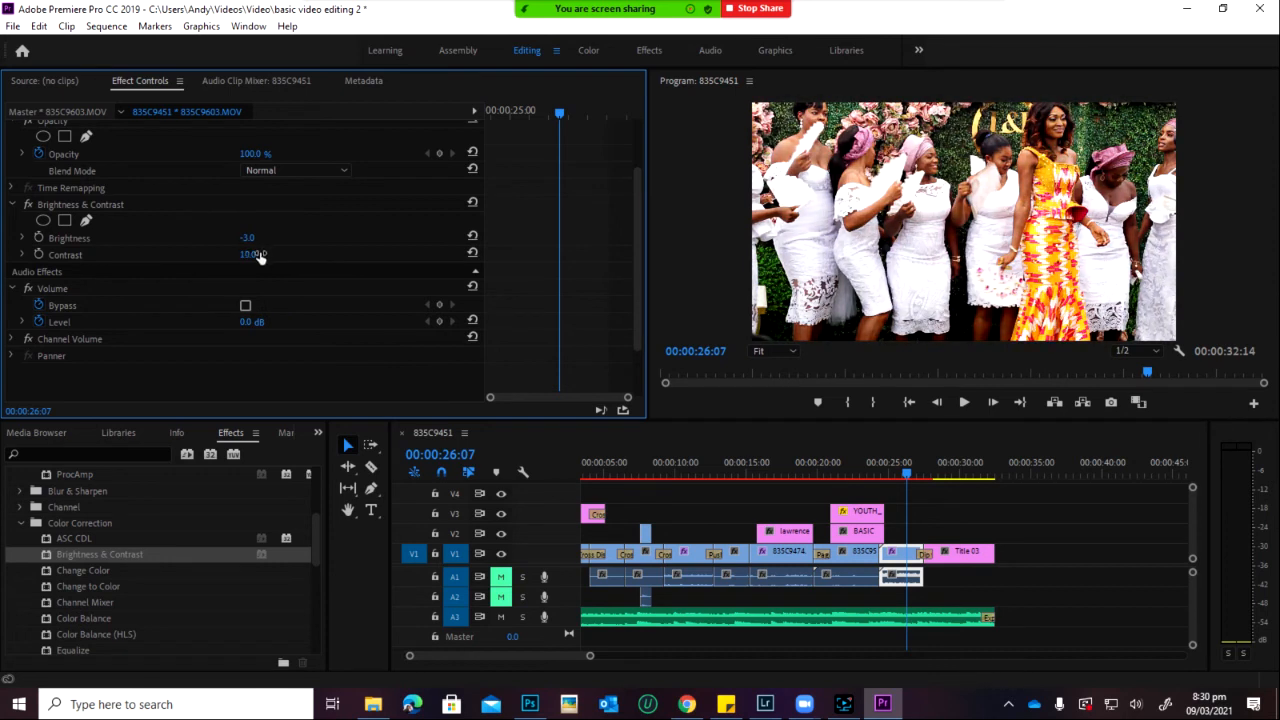
pyautogui.scroll(-3, 90, 615)
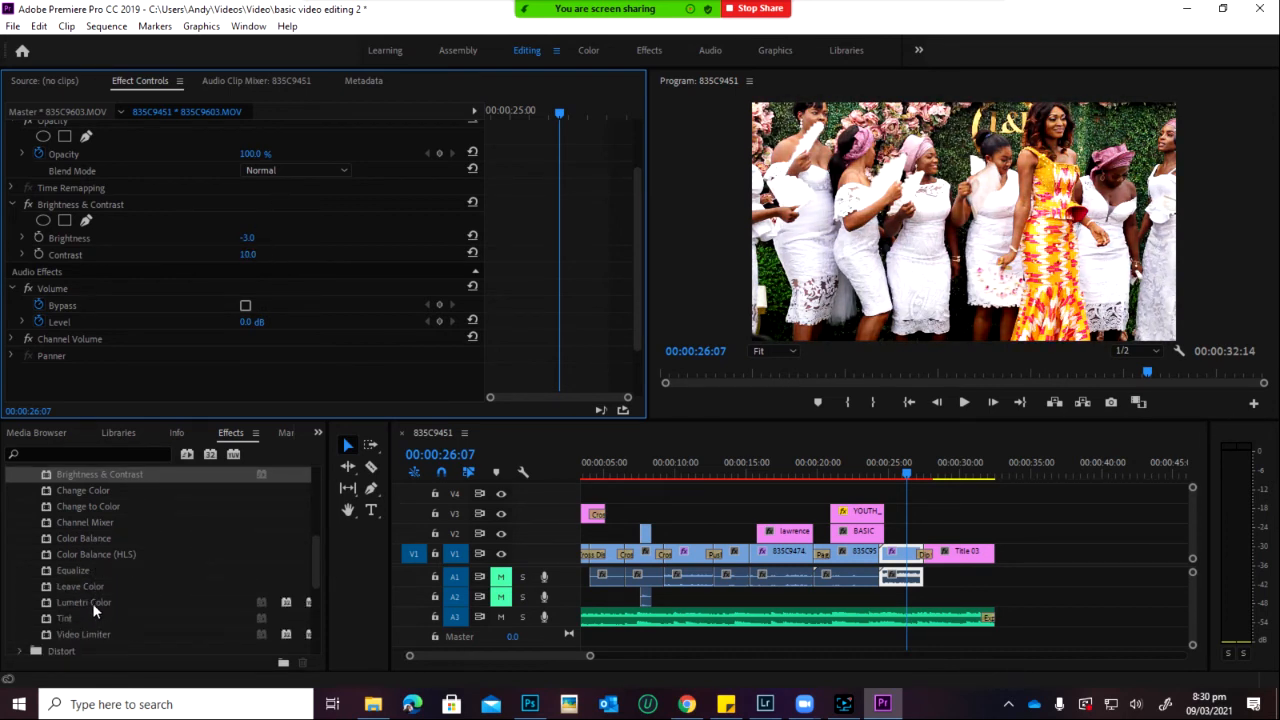
pyautogui.scroll(-2, 93, 597)
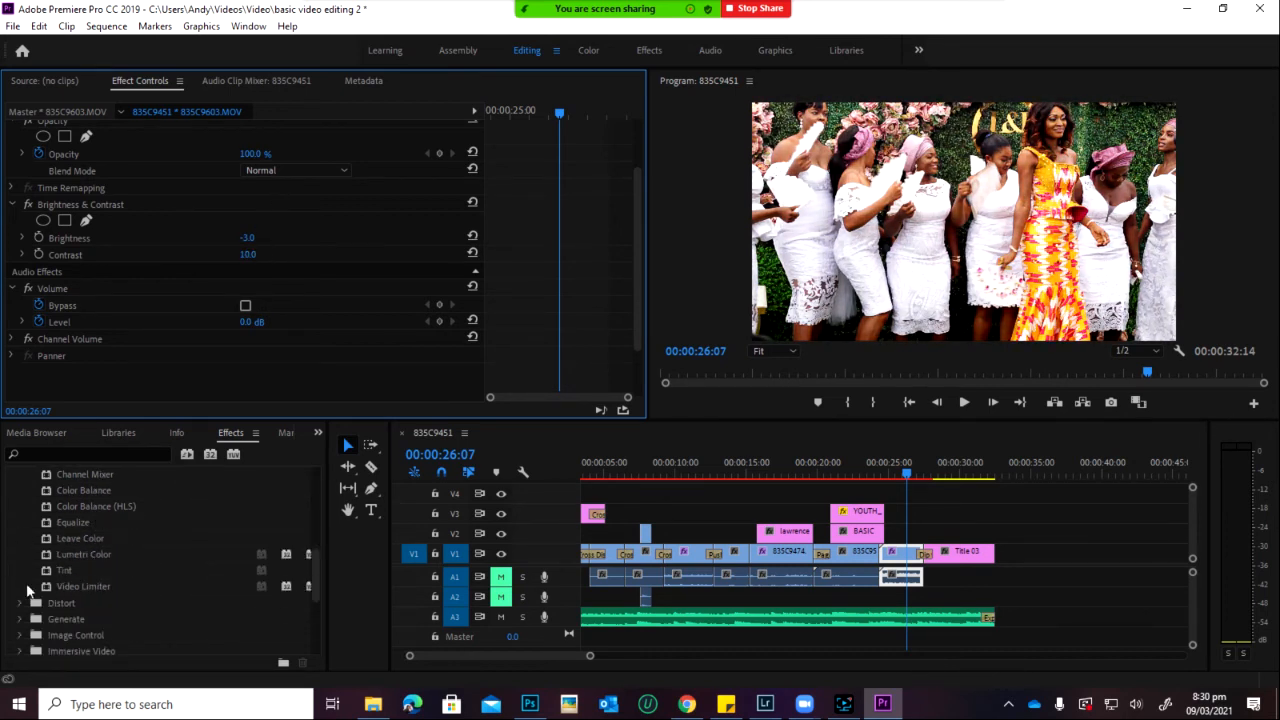
pyautogui.scroll(2, 55, 562)
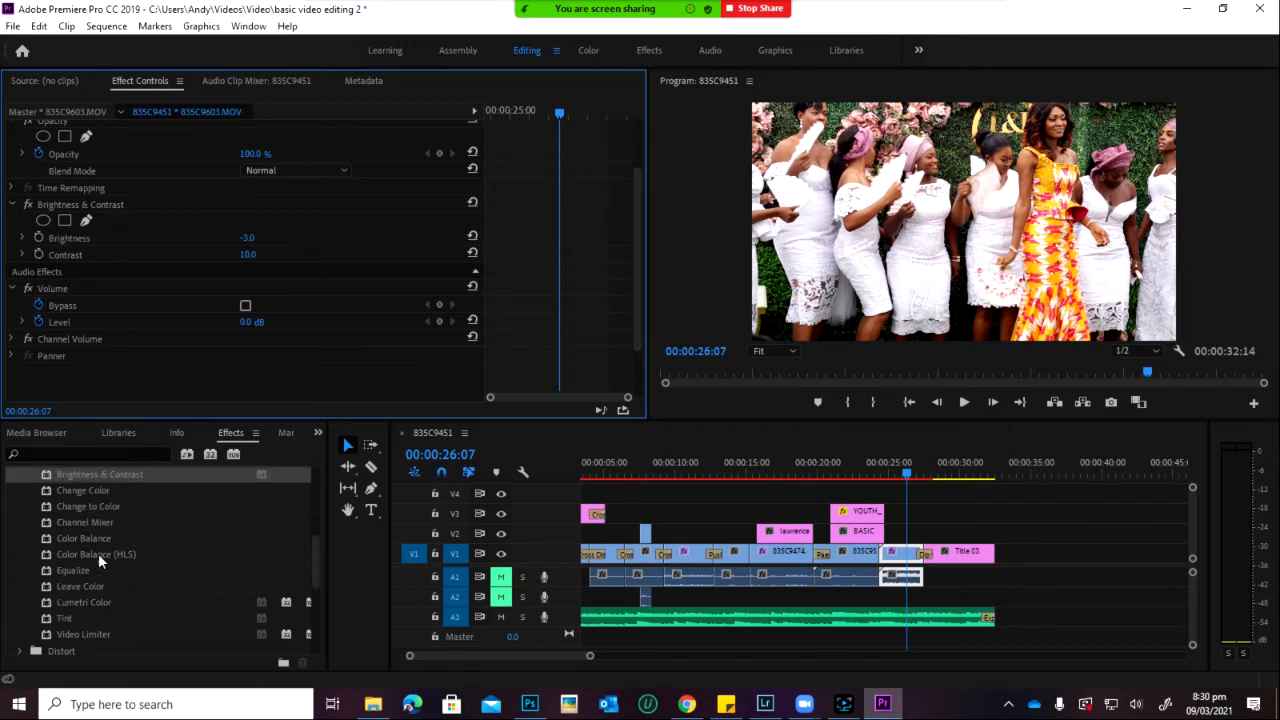
pyautogui.scroll(-2, 55, 598)
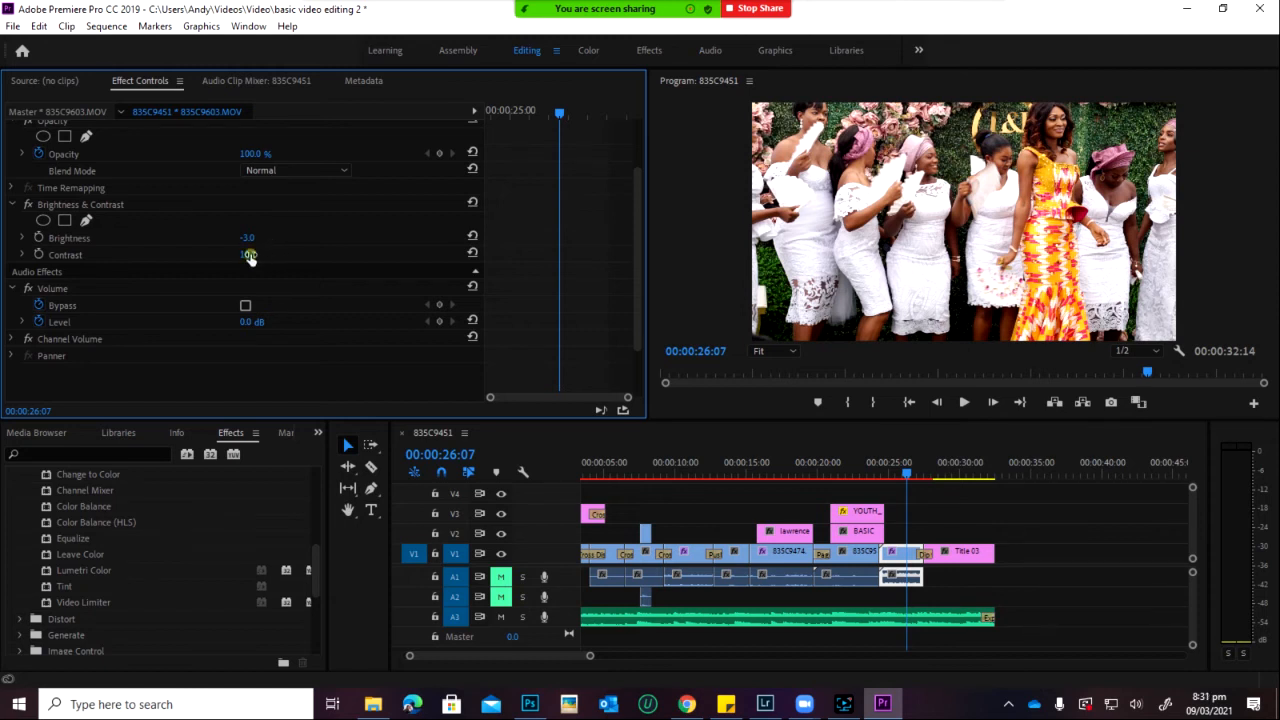
# Step: Try Contrast at 18 then 12, then delete the Brightness & Contrast effect
pyautogui.moveTo(247, 253); pyautogui.dragTo(259, 290)
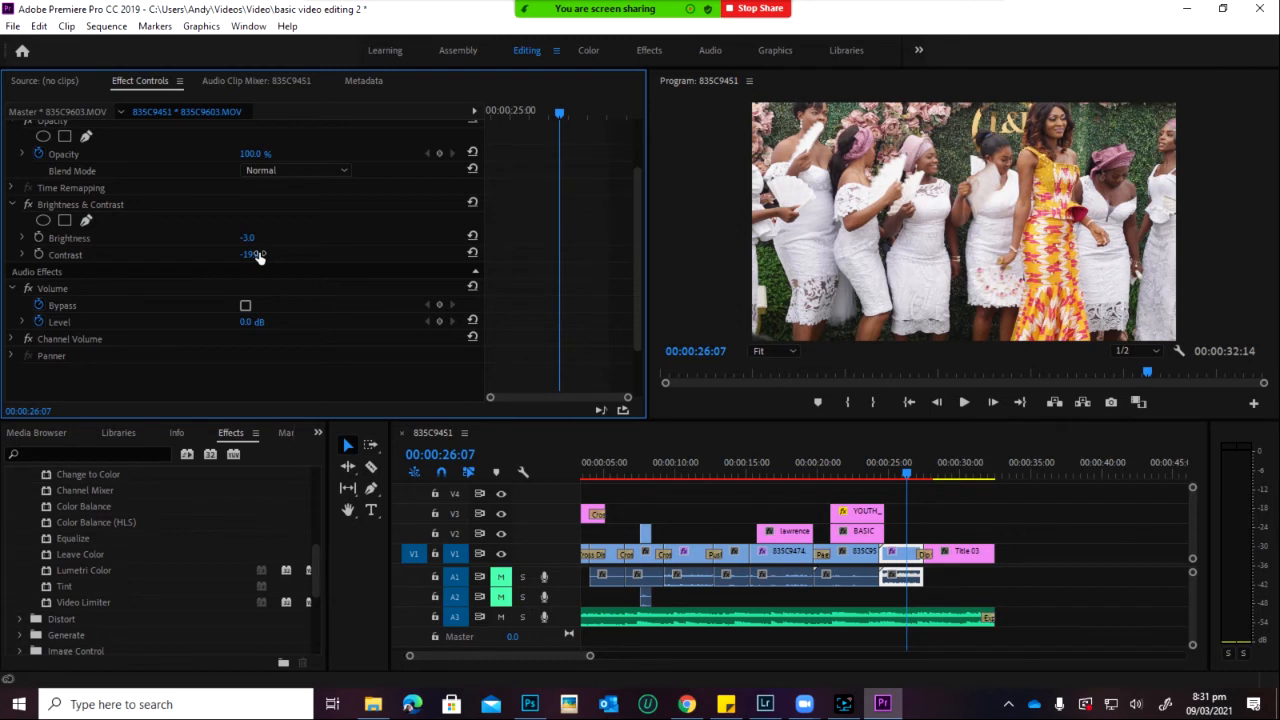
pyautogui.click(255, 255)
pyautogui.write('18')
pyautogui.click(232, 253)
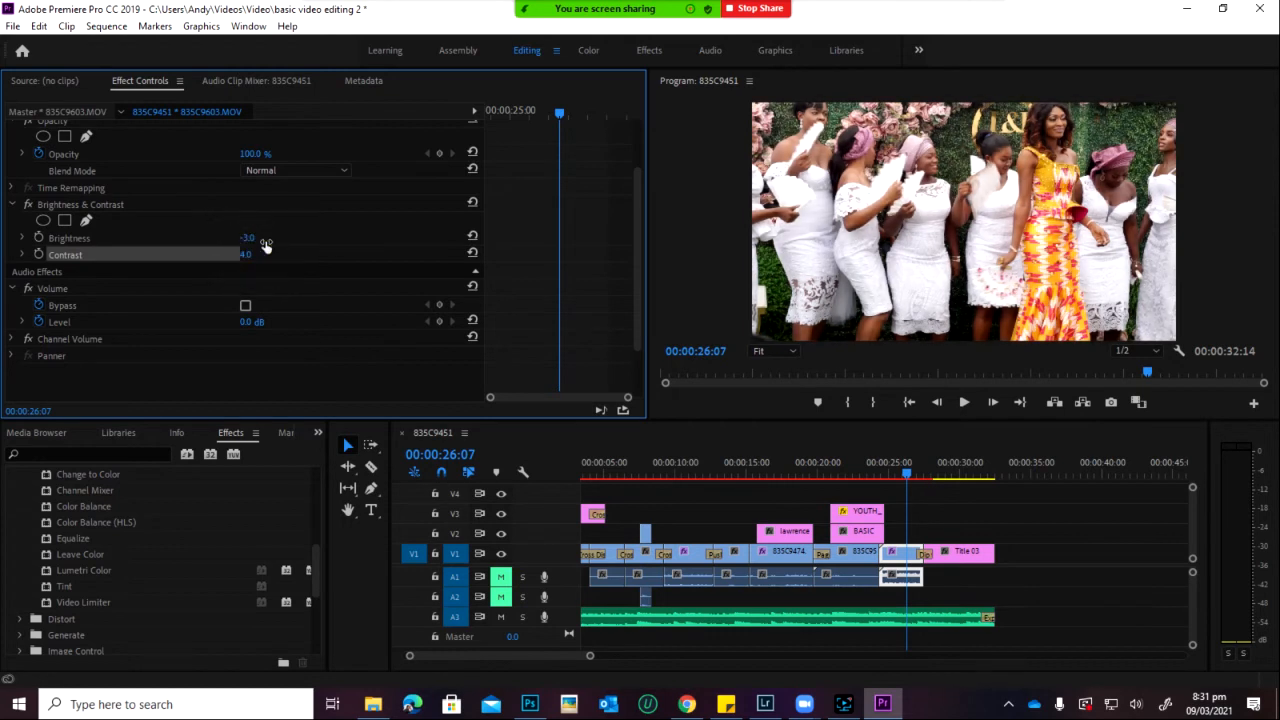
pyautogui.moveTo(273, 237); pyautogui.dragTo(262, 255)
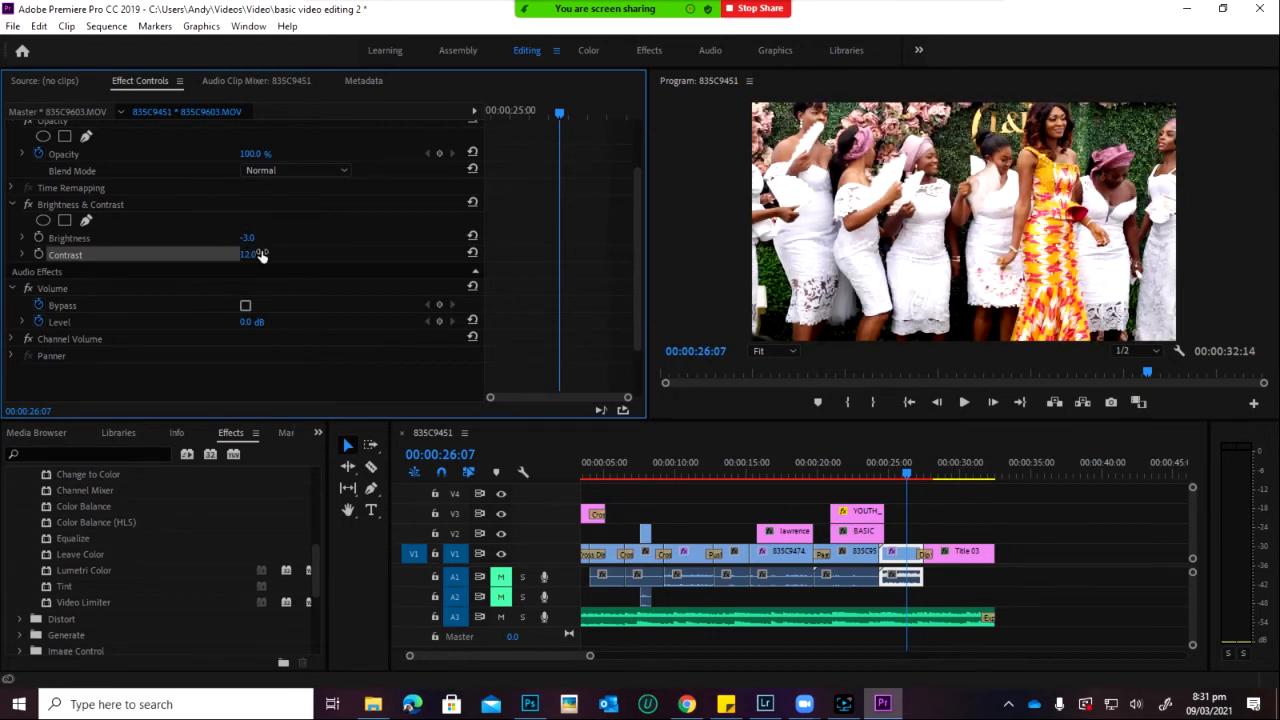
pyautogui.click(145, 210)
pyautogui.press('Delete')
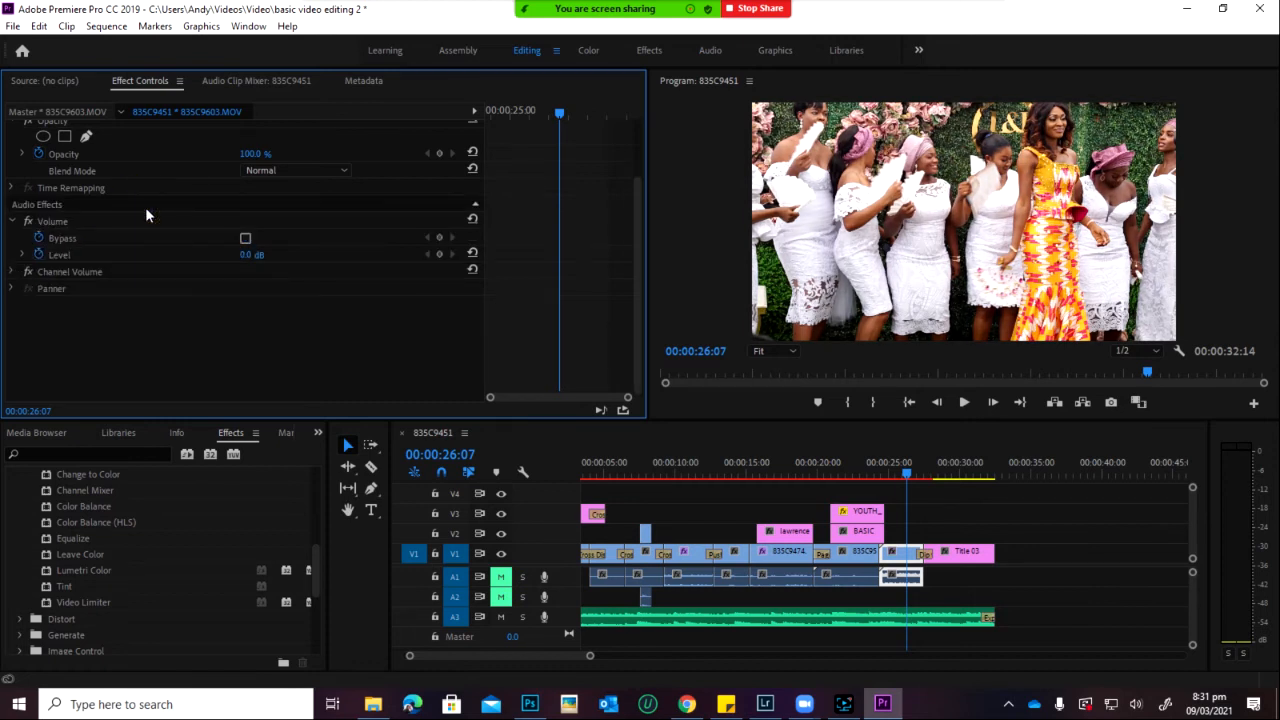
# Step: Apply the Transform > Crop effect to bridesmaids clip 835C9603
pyautogui.scroll(-3, 133, 568)
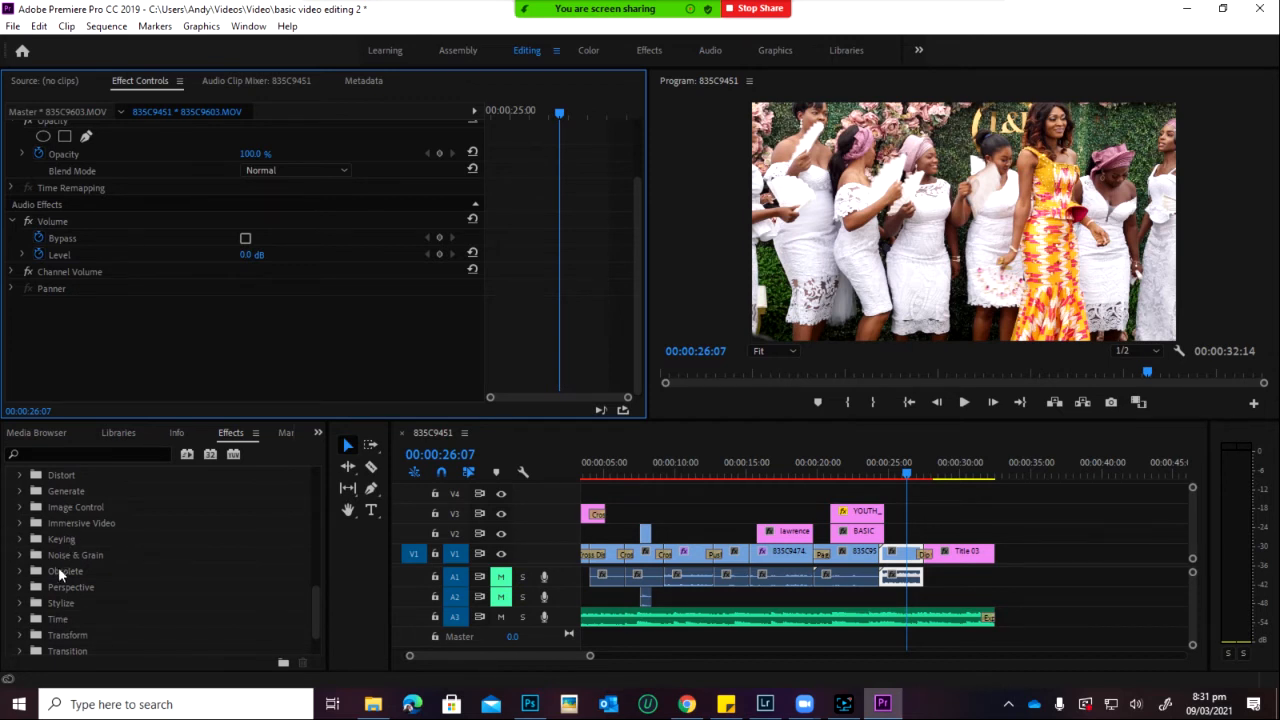
pyautogui.scroll(-1, 127, 553)
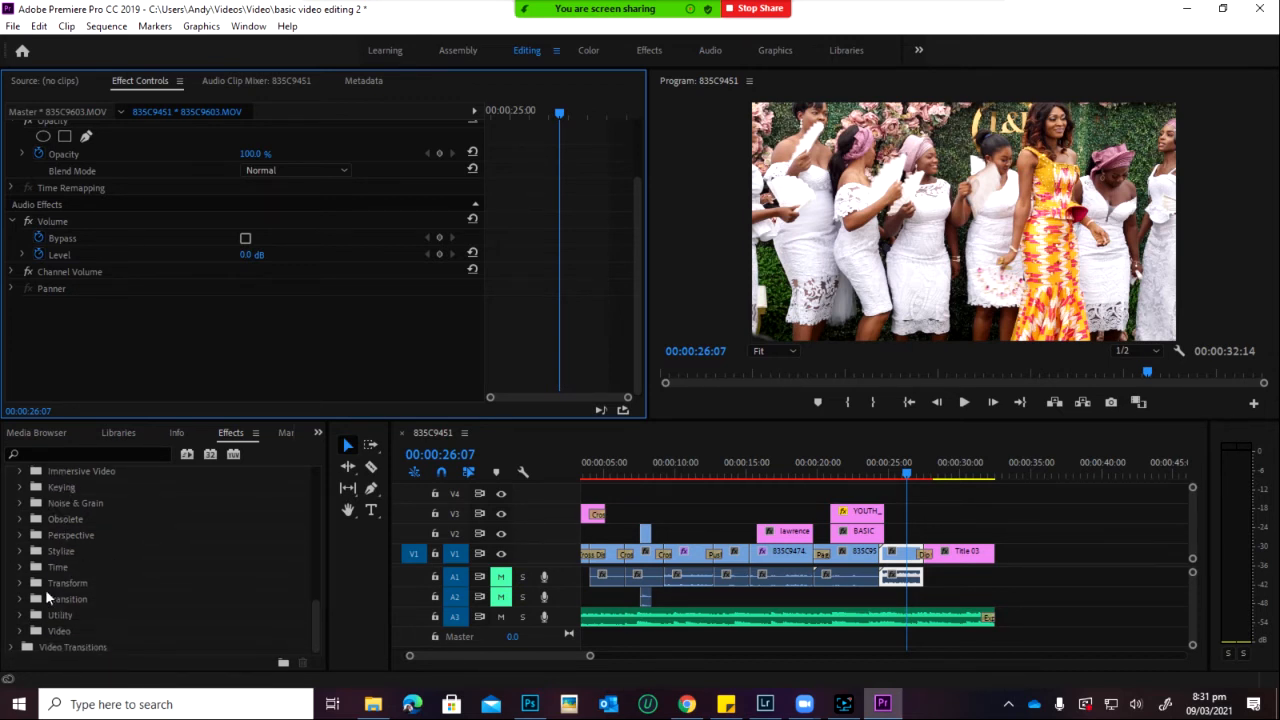
pyautogui.click(20, 583)
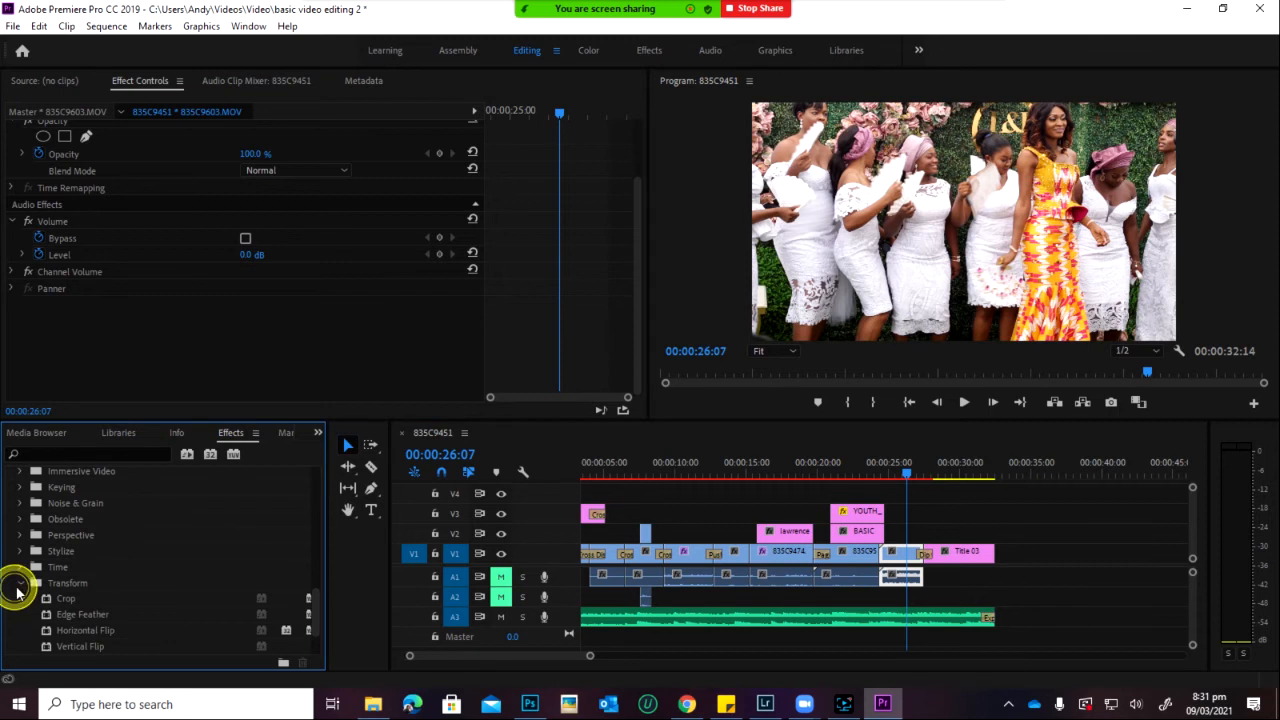
pyautogui.click(67, 601)
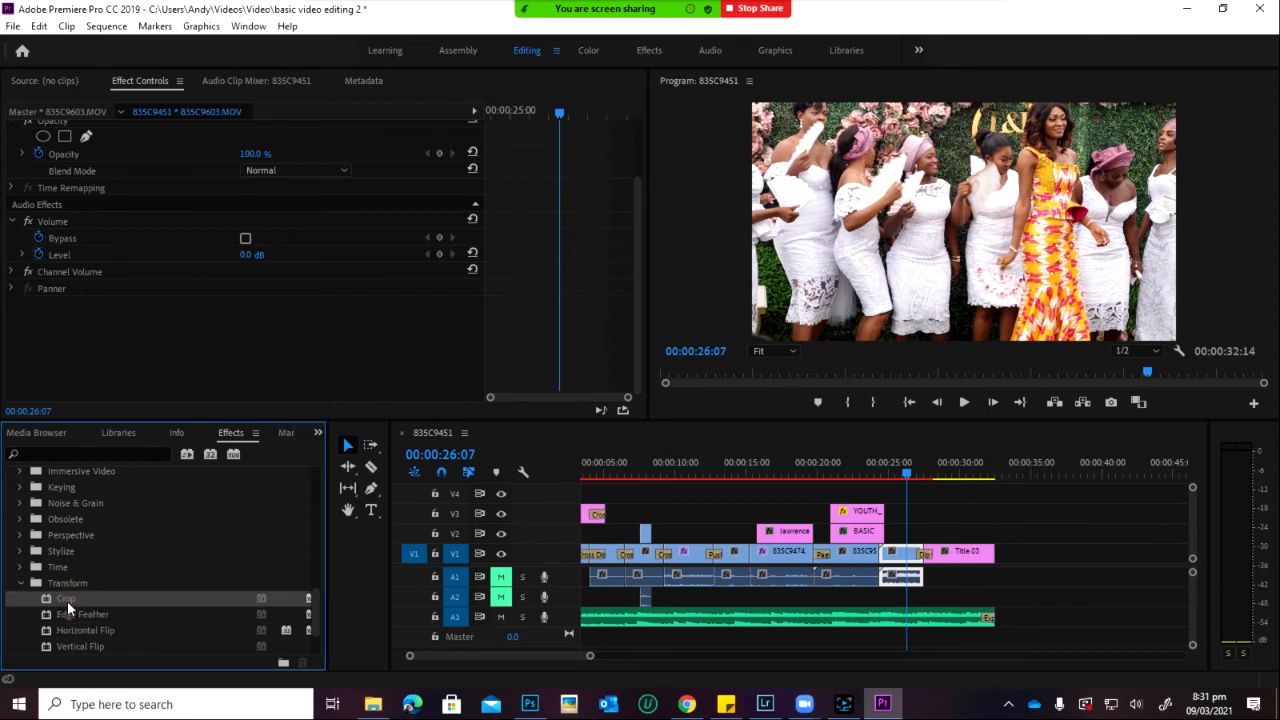
pyautogui.moveTo(67, 601); pyautogui.dragTo(900, 553)
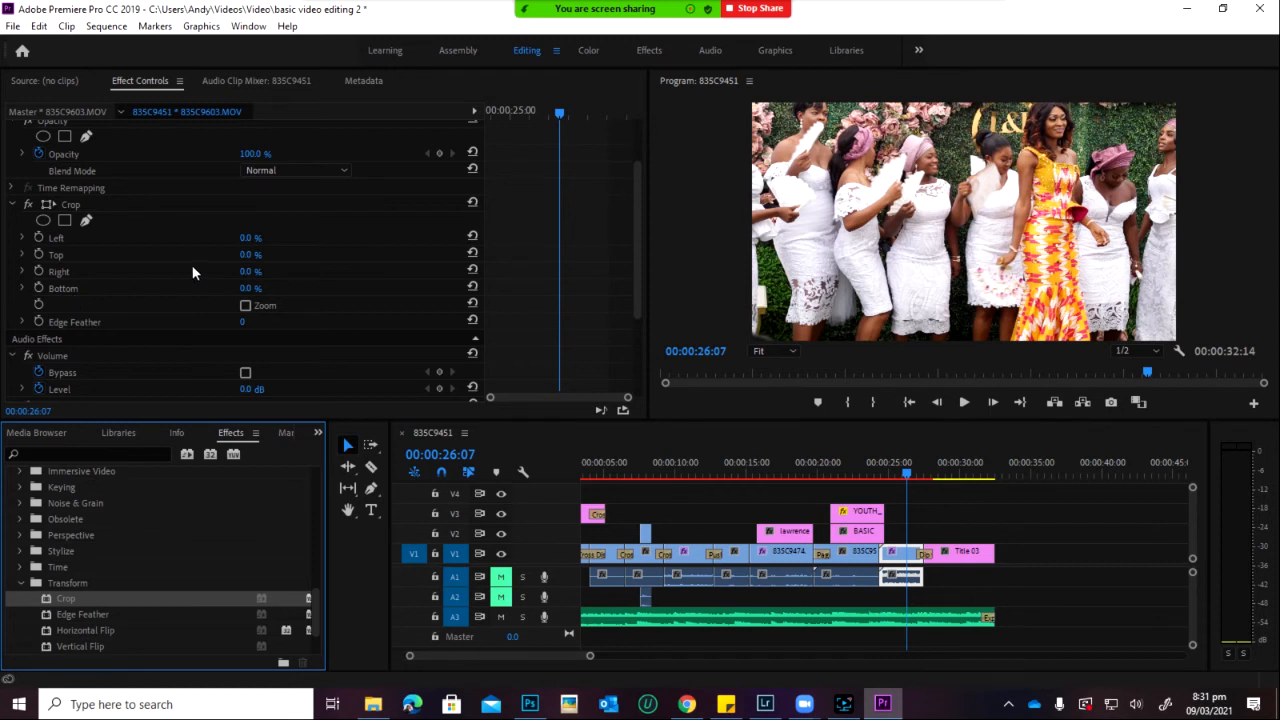
# Step: Set the crop to Left 17%, Top 5%, Right 13% and Bottom 8%
pyautogui.click(241, 254)
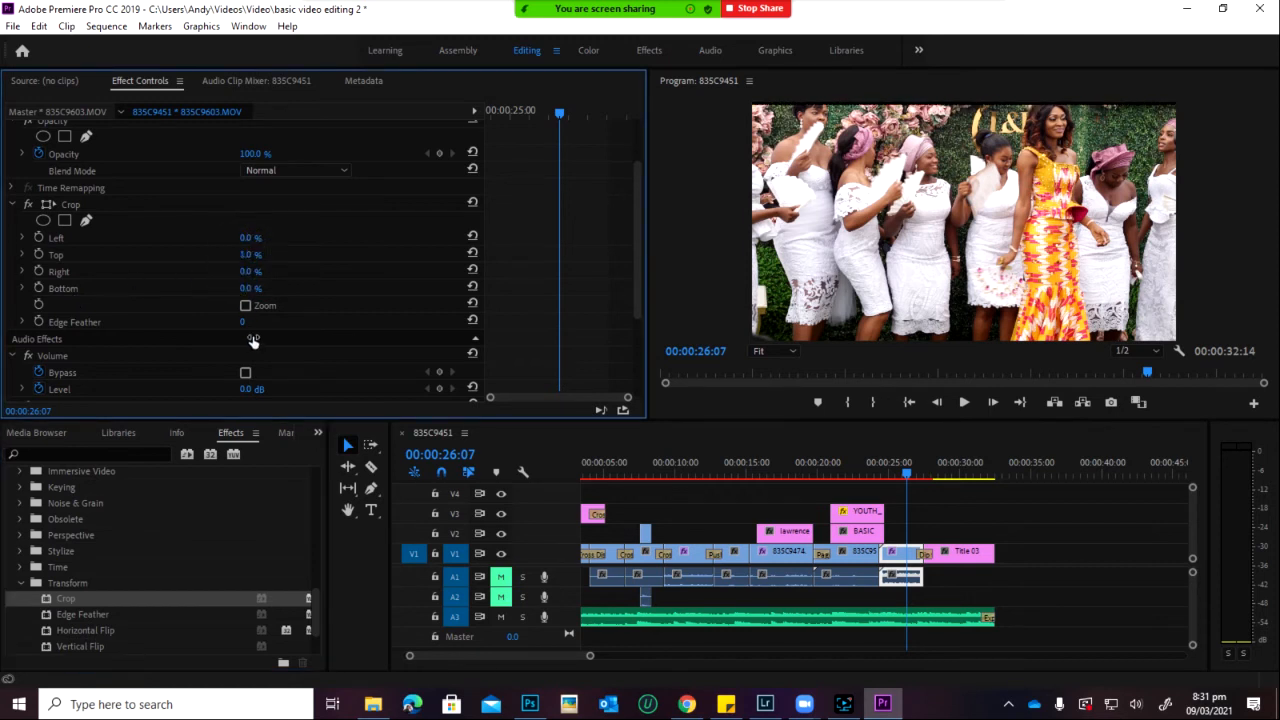
pyautogui.moveTo(258, 355); pyautogui.dragTo(255, 402)
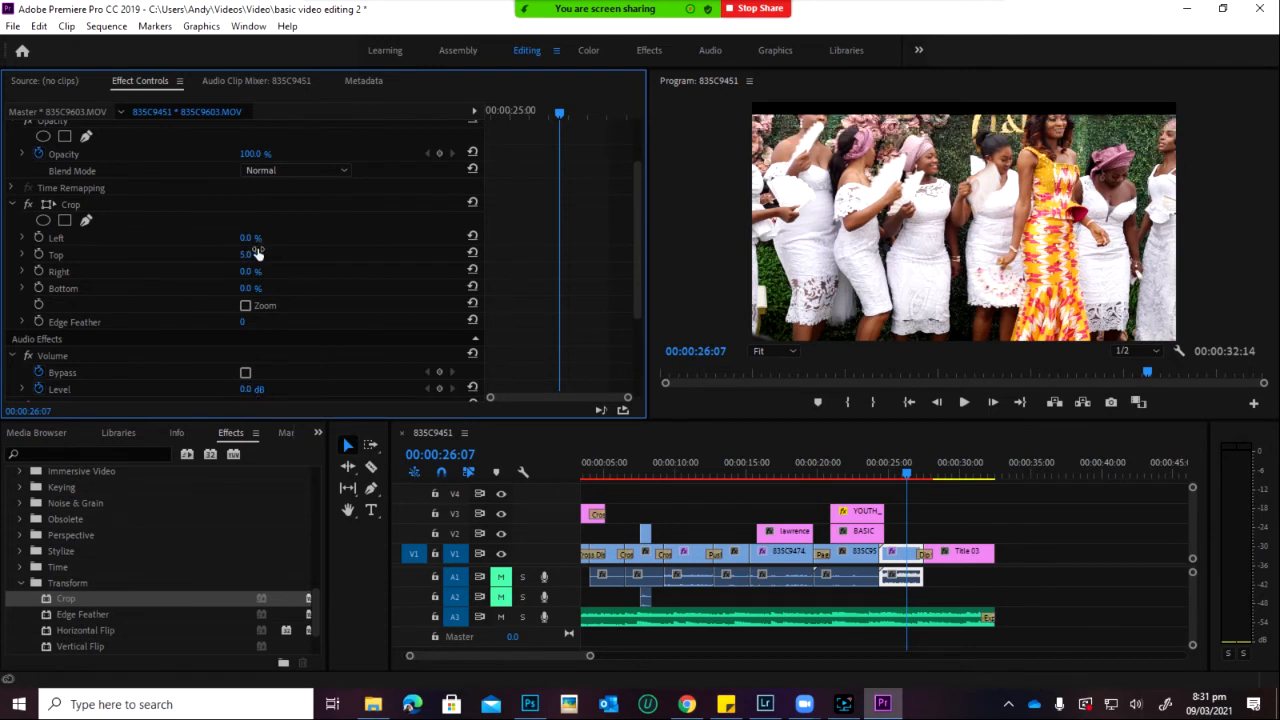
pyautogui.moveTo(250, 292); pyautogui.dragTo(256, 290)
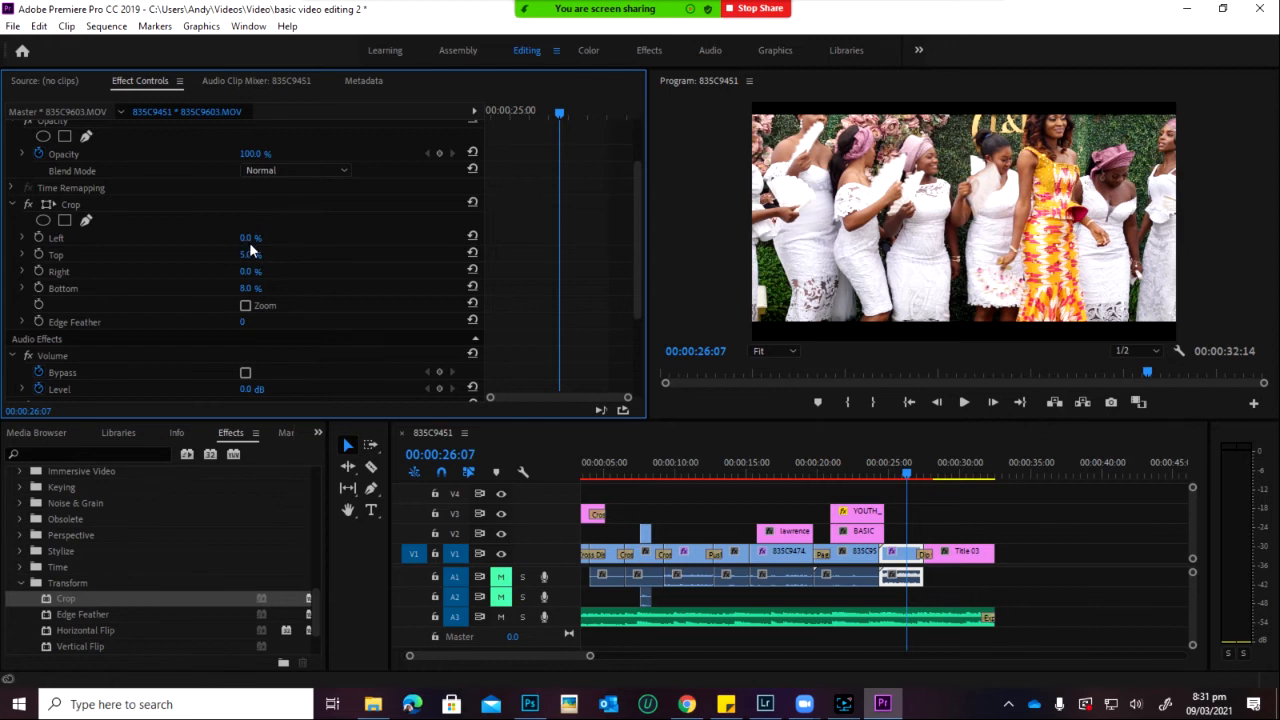
pyautogui.moveTo(249, 278); pyautogui.dragTo(261, 275)
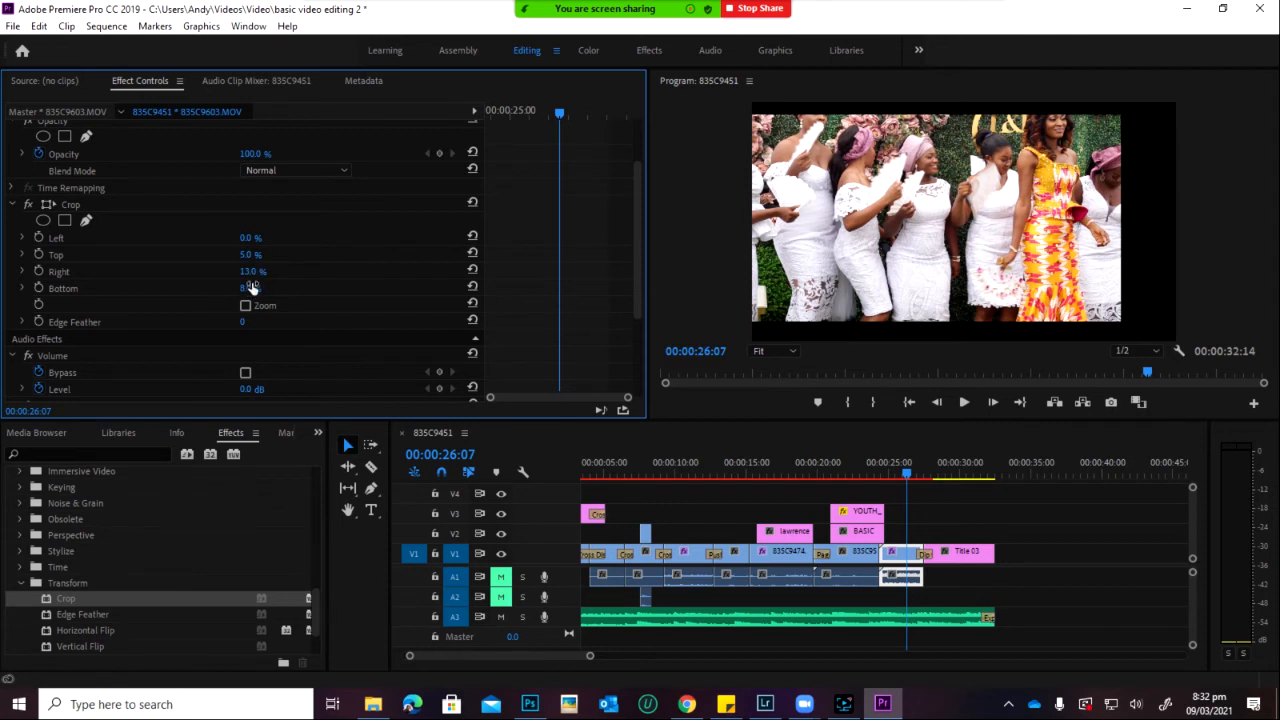
pyautogui.click(251, 255)
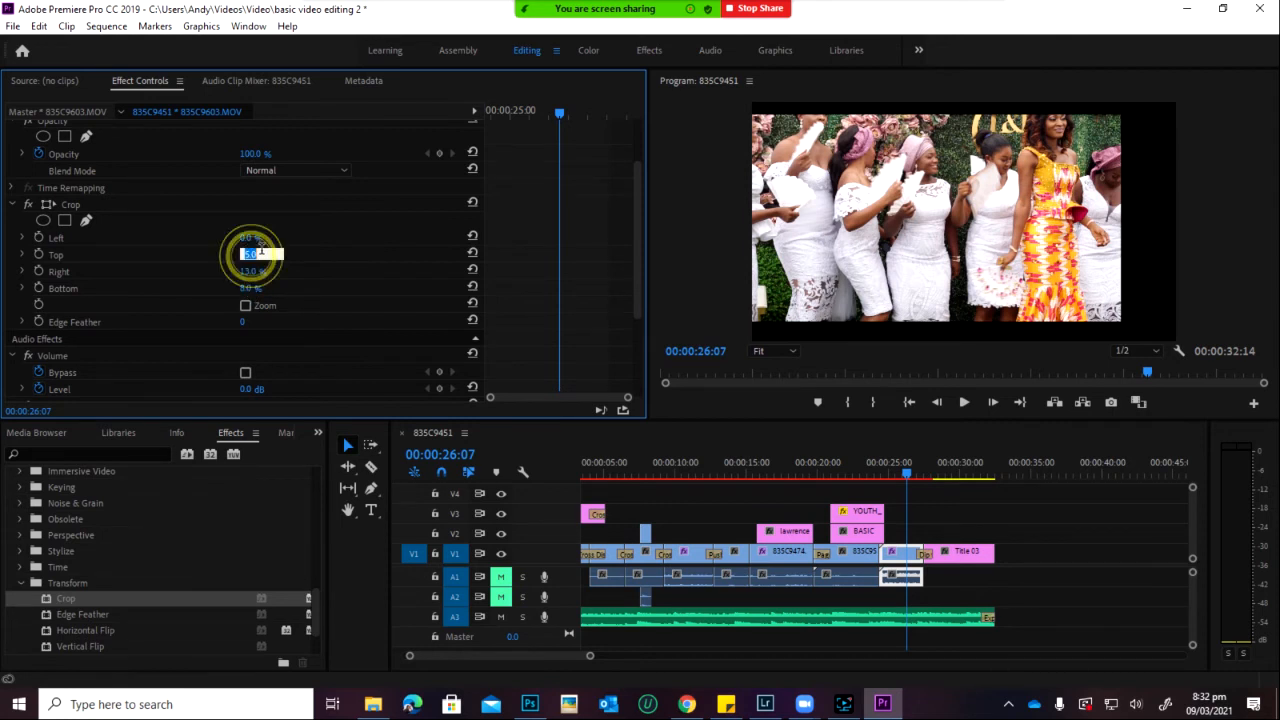
pyautogui.moveTo(259, 241); pyautogui.dragTo(266, 228)
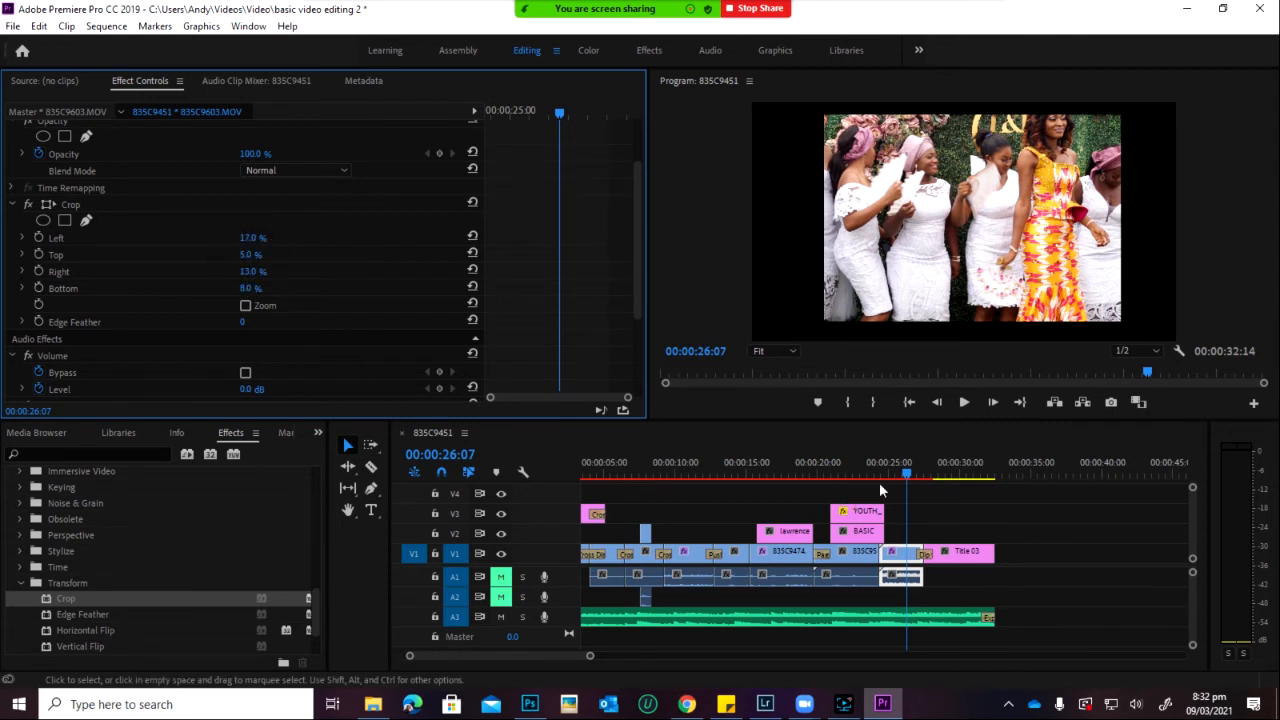
# Step: Play back the cropped clip from about 25:04 to review the crop
pyautogui.click(963, 402)
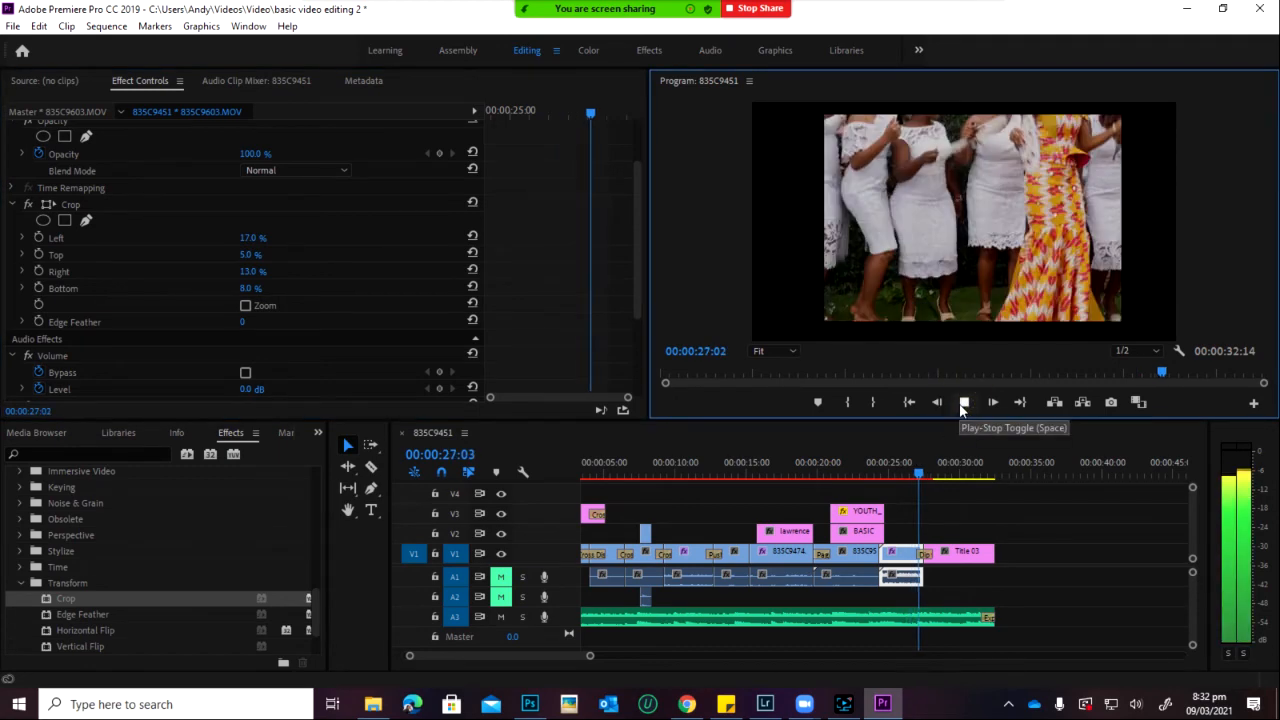
pyautogui.click(894, 468)
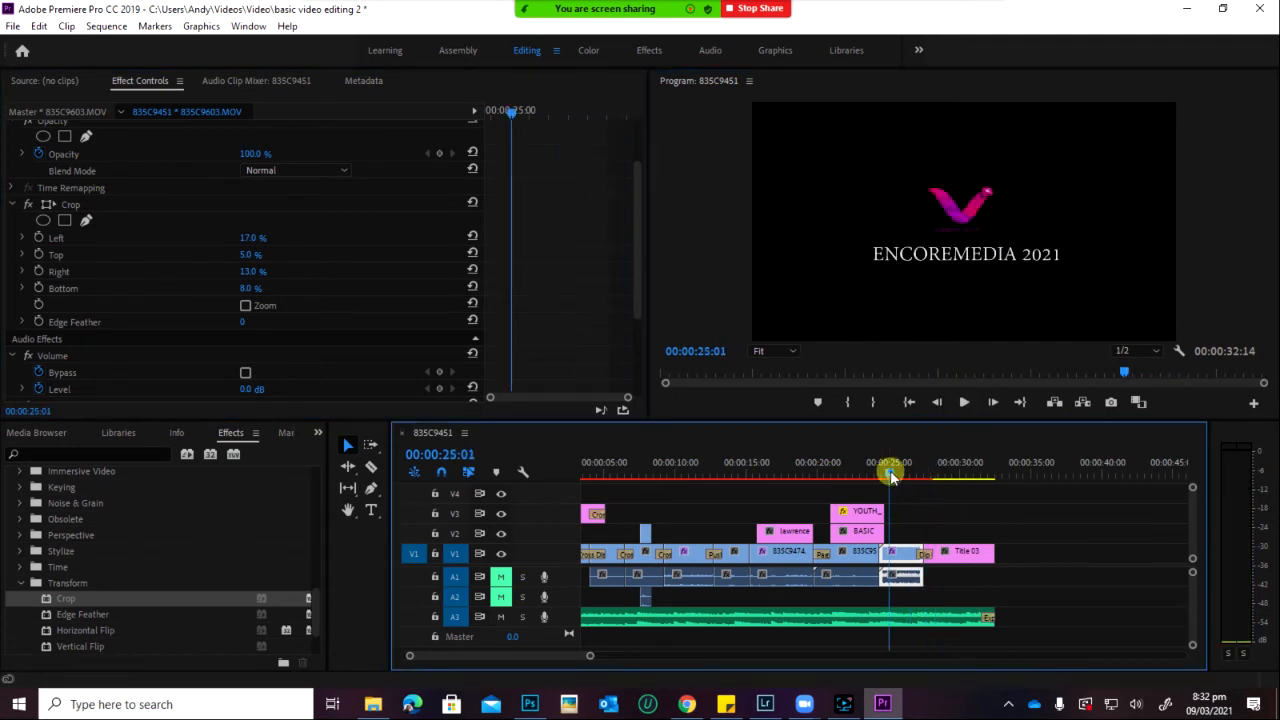
pyautogui.click(966, 402)
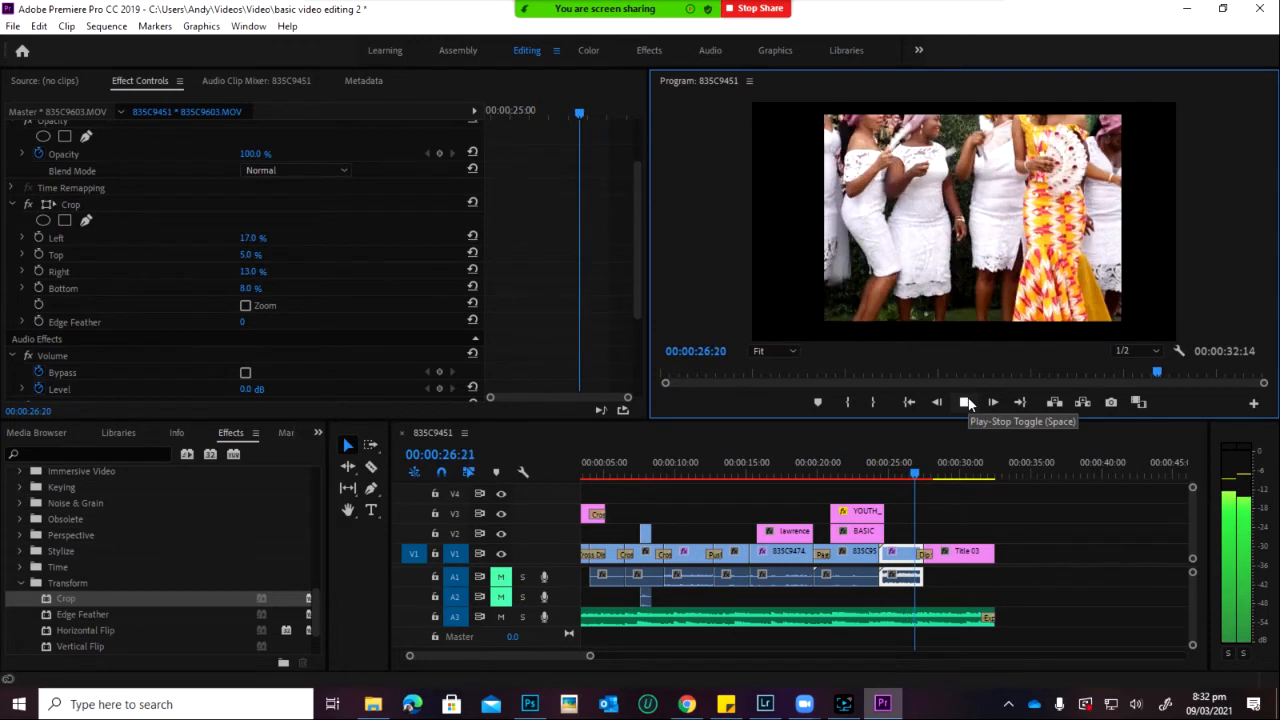
pyautogui.click(966, 402)
# Step: Reset the Left, Top and Right crops to 0% and set Bottom to 9%
pyautogui.click(252, 238)
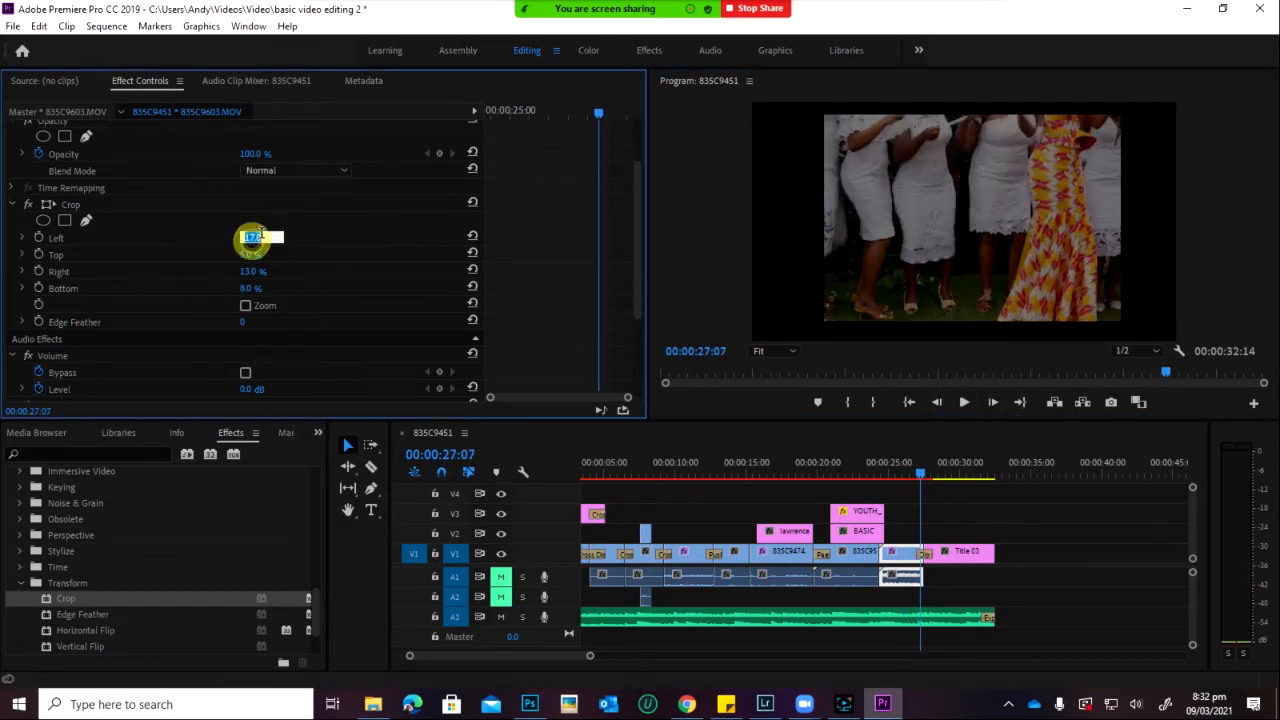
pyautogui.write('0')
pyautogui.press('Return')
pyautogui.click(258, 270)
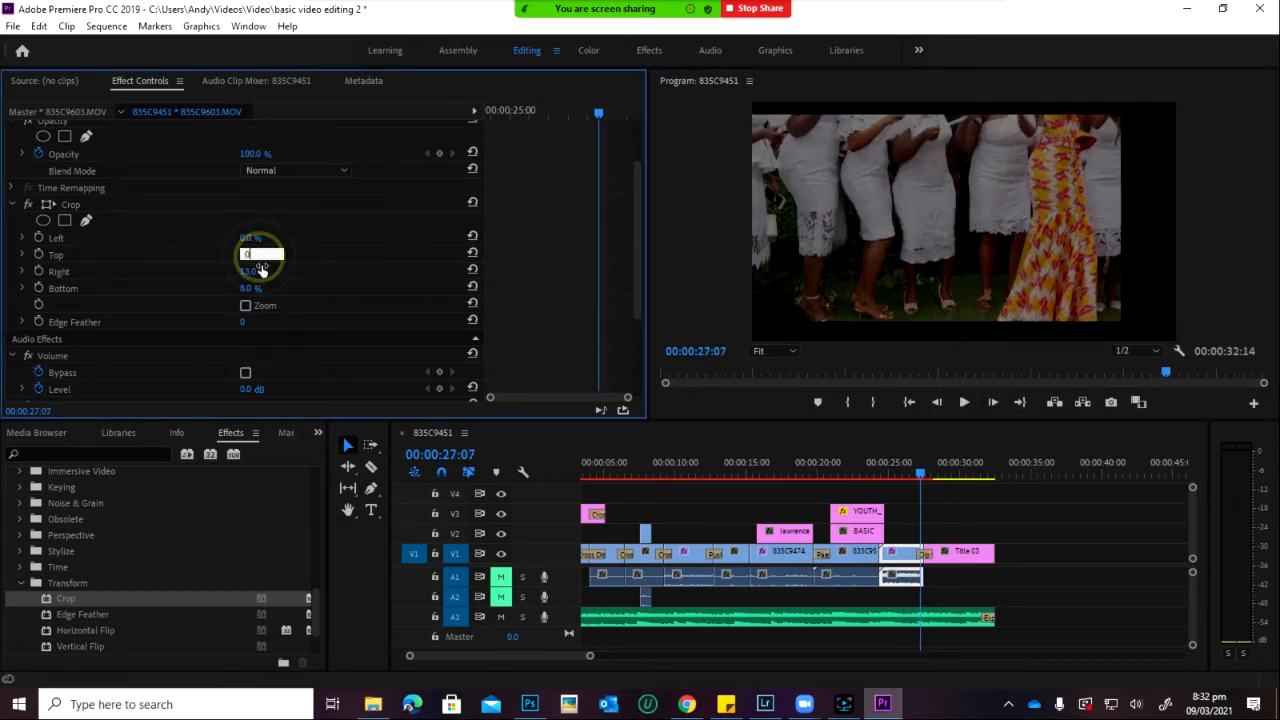
pyautogui.write('0')
pyautogui.press('Return')
pyautogui.click(258, 288)
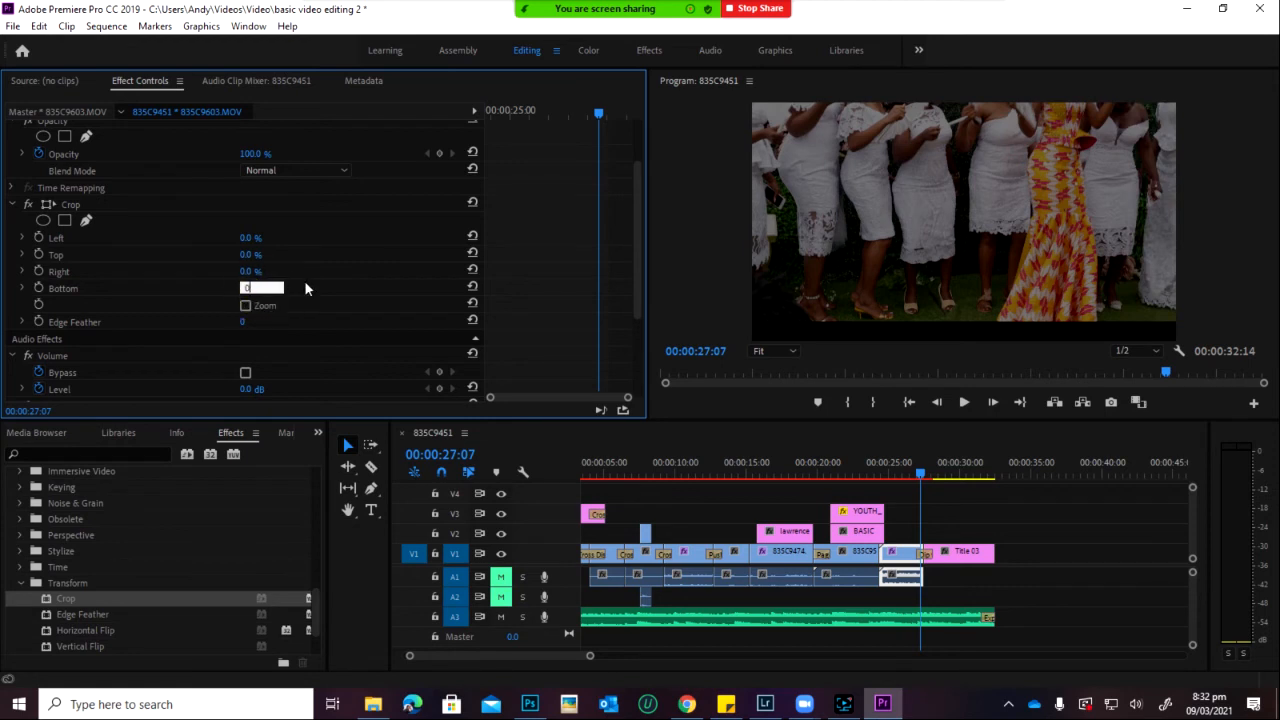
pyautogui.write('0')
pyautogui.press('Return')
pyautogui.click(250, 288)
pyautogui.write('9')
pyautogui.press('Return')
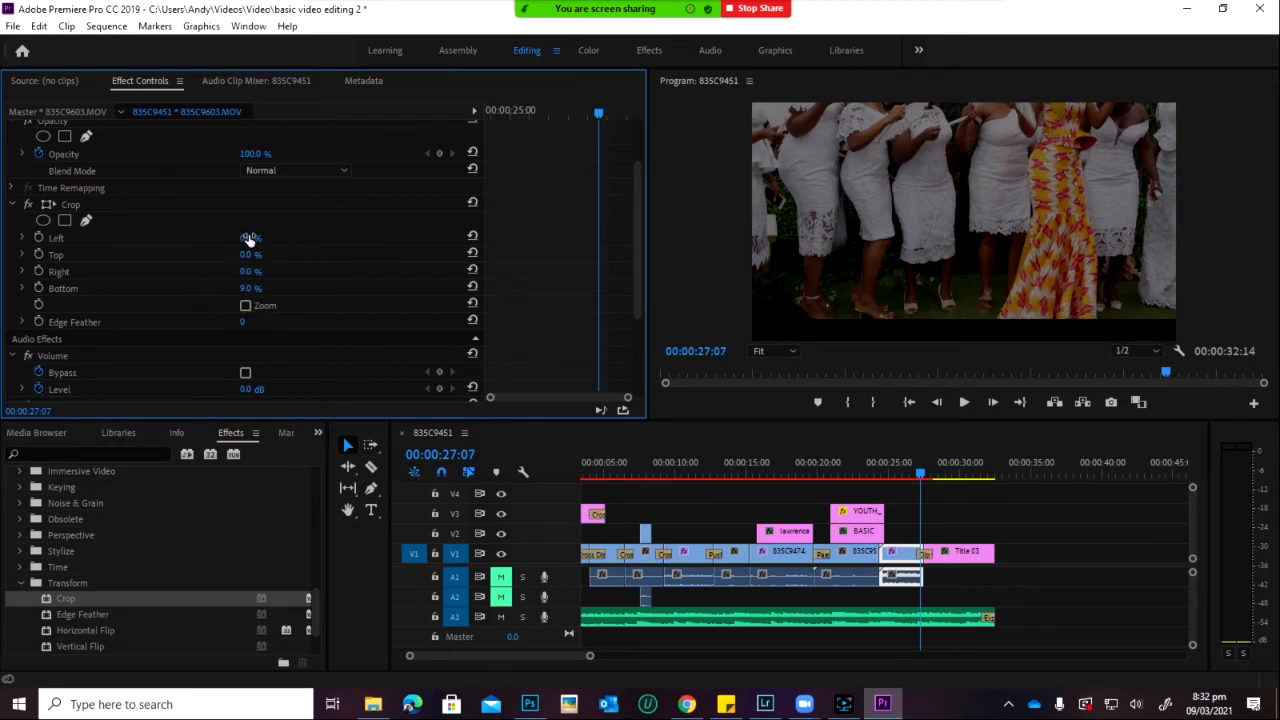
# Step: Bring the Top crop down to 6% and return the playhead to 25:11
pyautogui.click(250, 255)
pyautogui.write('20')
pyautogui.press('Return')
pyautogui.moveTo(251, 258); pyautogui.dragTo(245, 261)
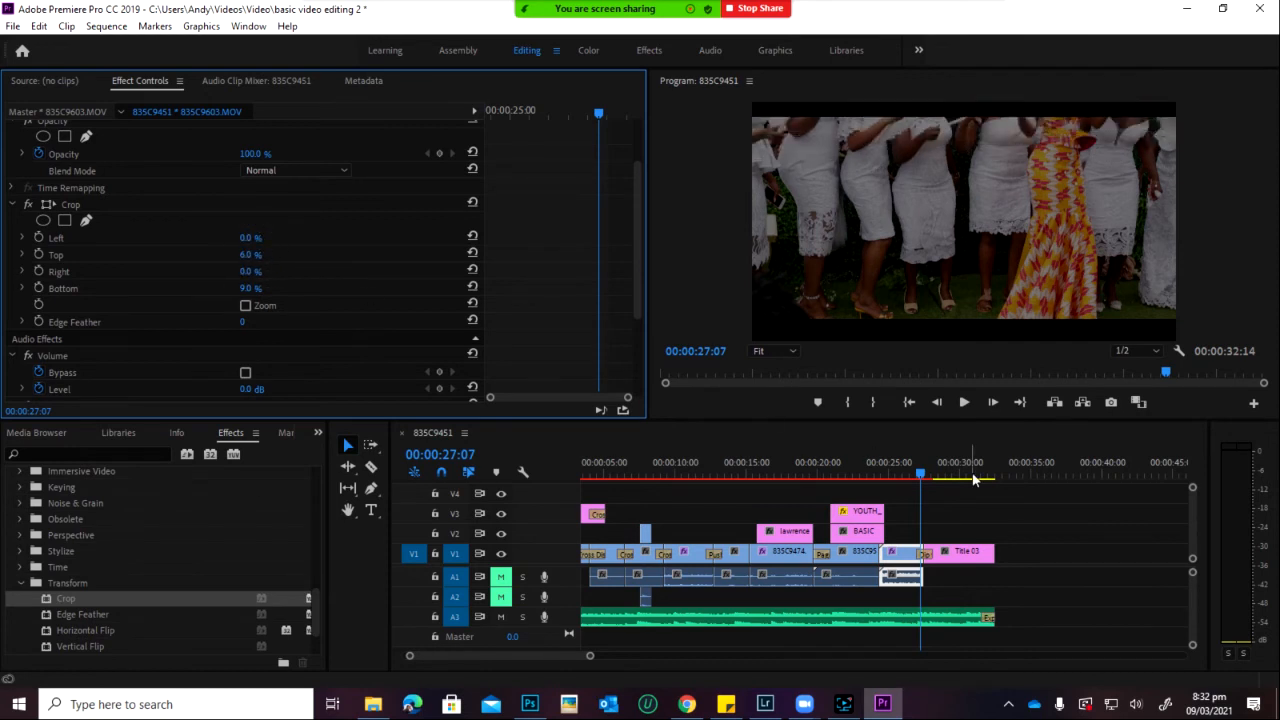
pyautogui.click(896, 472)
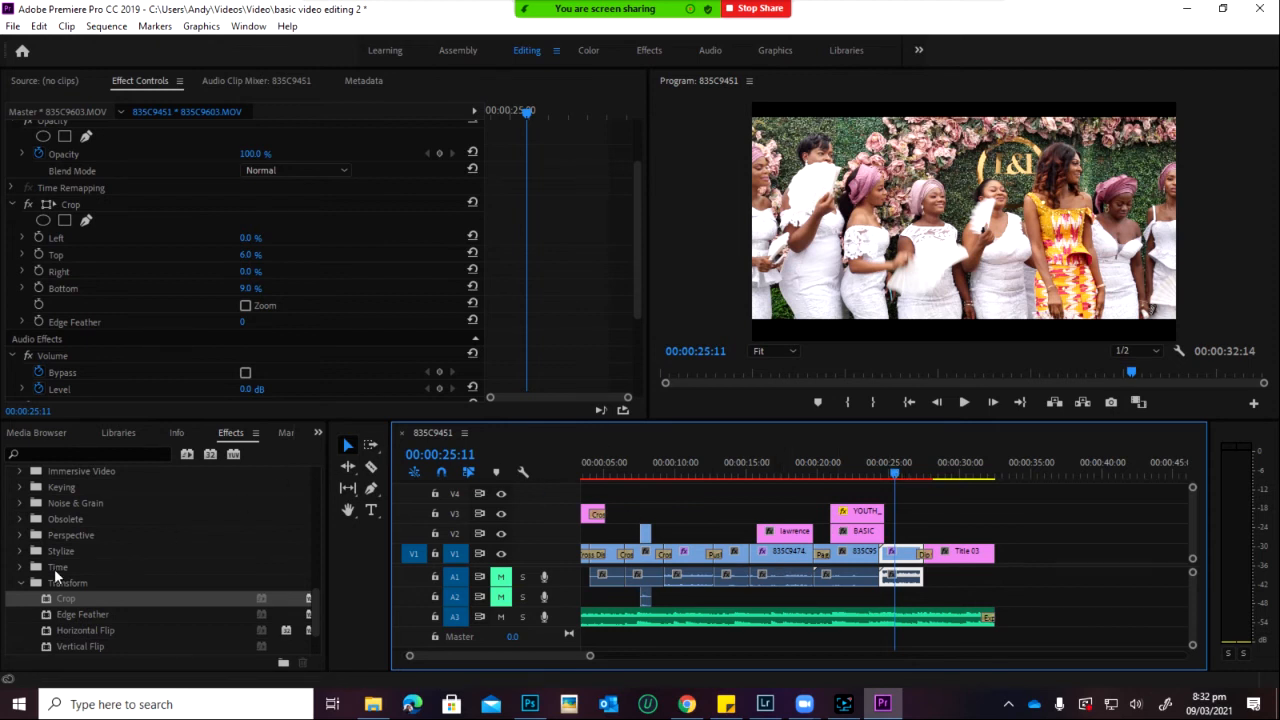
# Step: Collapse the Transition and Transform effect folders and expand Keying to show Alpha Adjust, Color Key, Luma Key
pyautogui.scroll(-2, 150, 580)
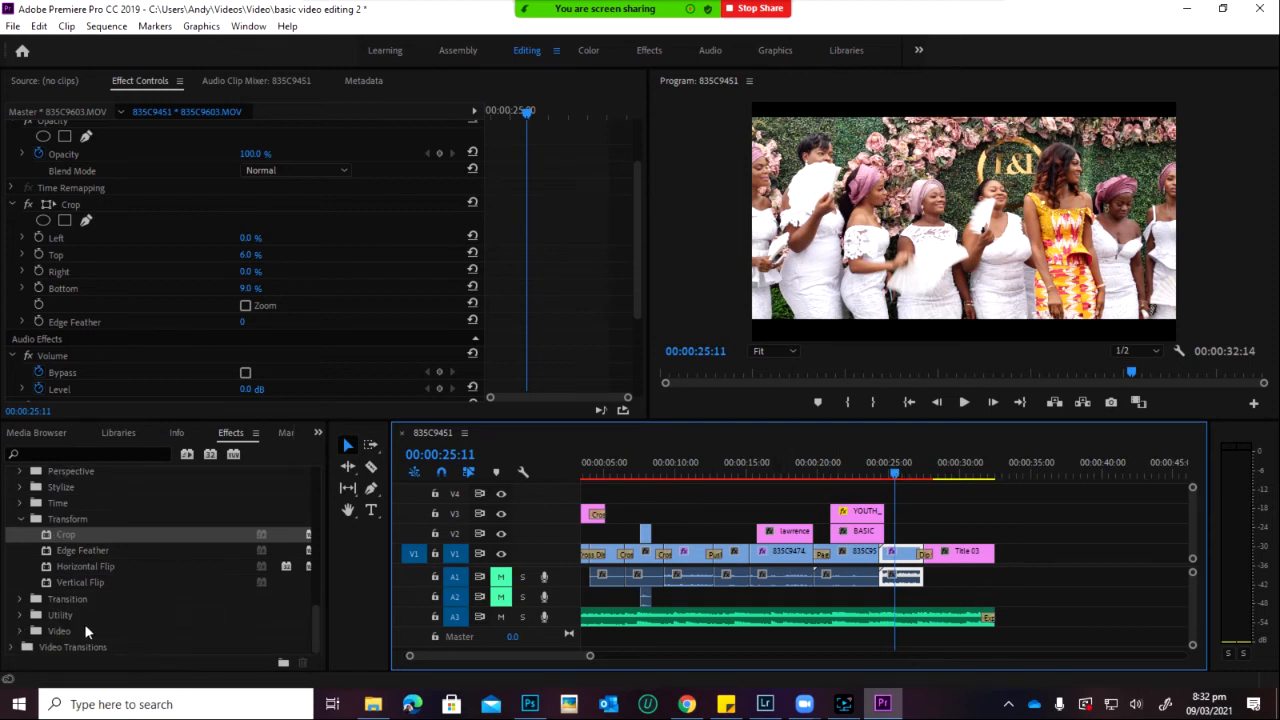
pyautogui.click(22, 632)
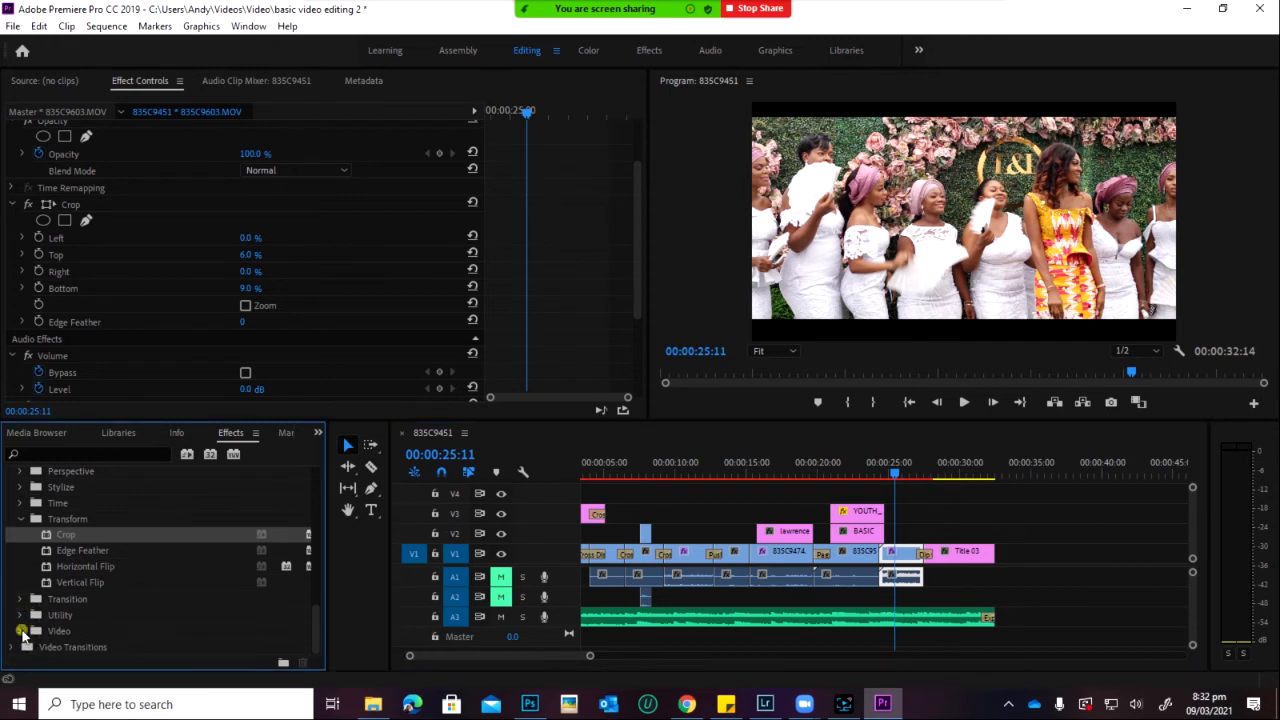
pyautogui.click(21, 599)
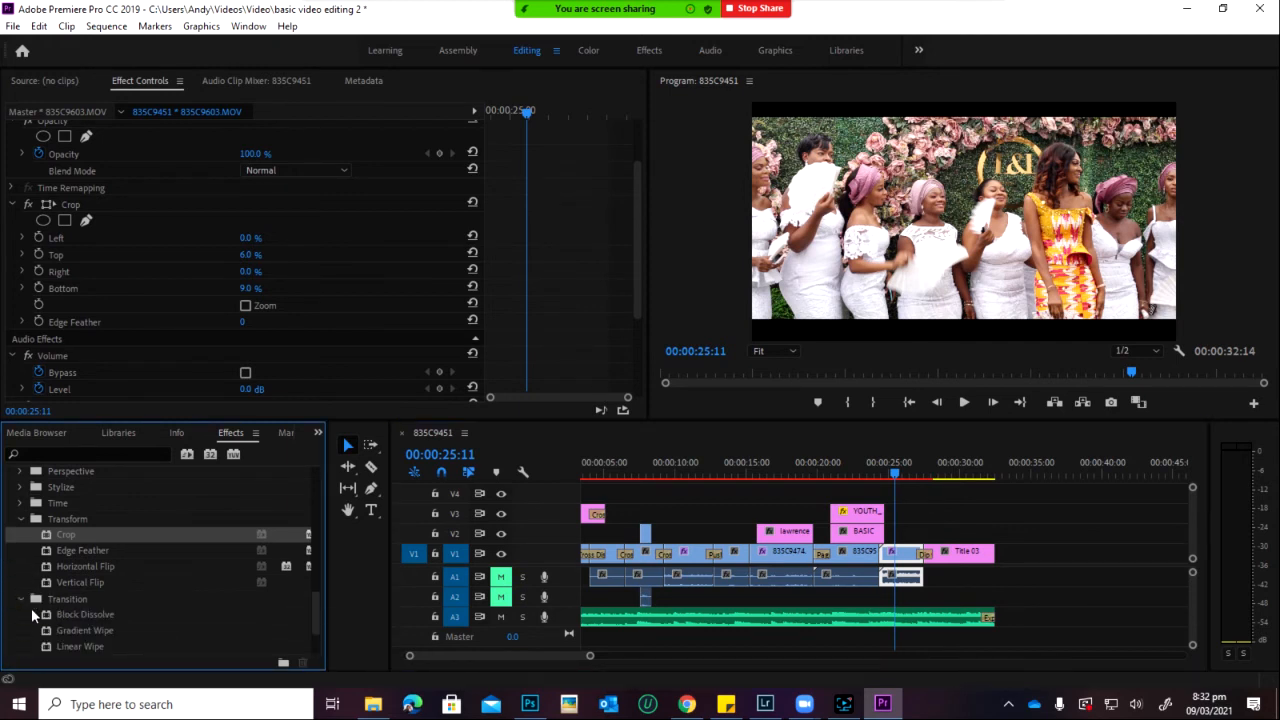
pyautogui.click(21, 599)
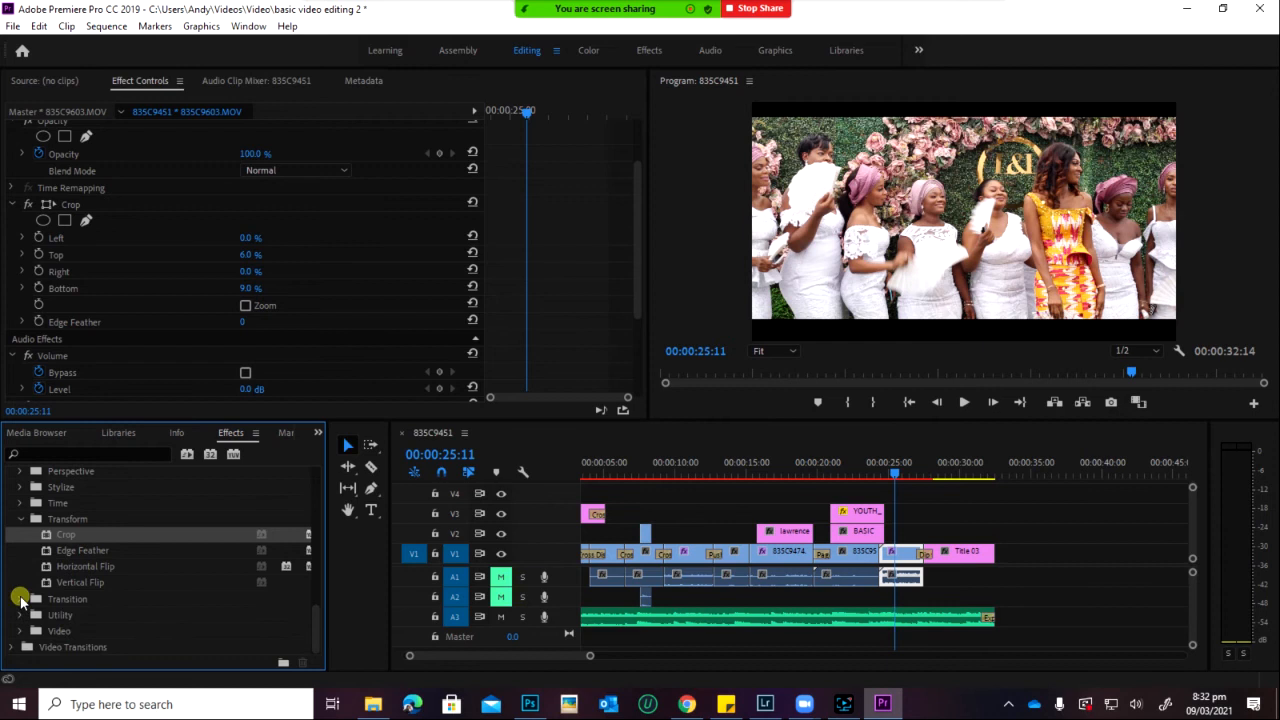
pyautogui.click(18, 521)
pyautogui.scroll(2, 22, 525)
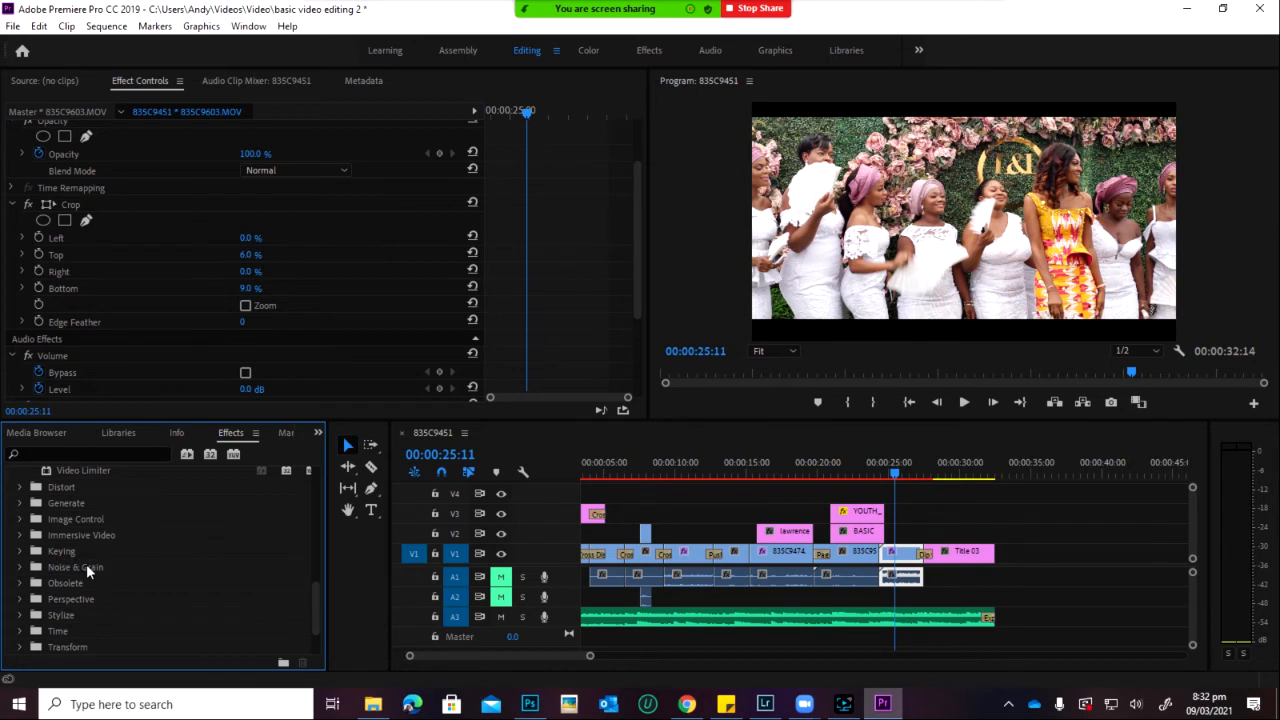
pyautogui.click(27, 553)
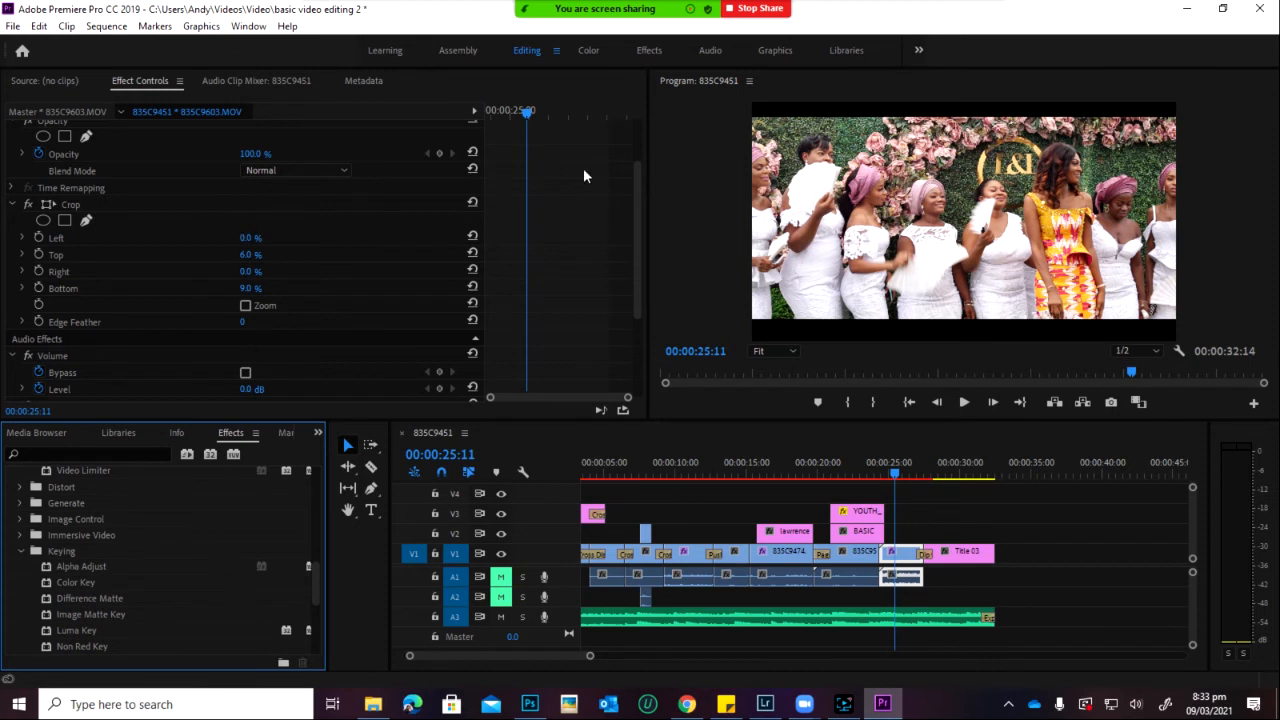
# Step: Move the playhead to 00:00:08:11 on the gold fabric shot and open the File menu
pyautogui.moveTo(638, 143); pyautogui.dragTo(620, 363)
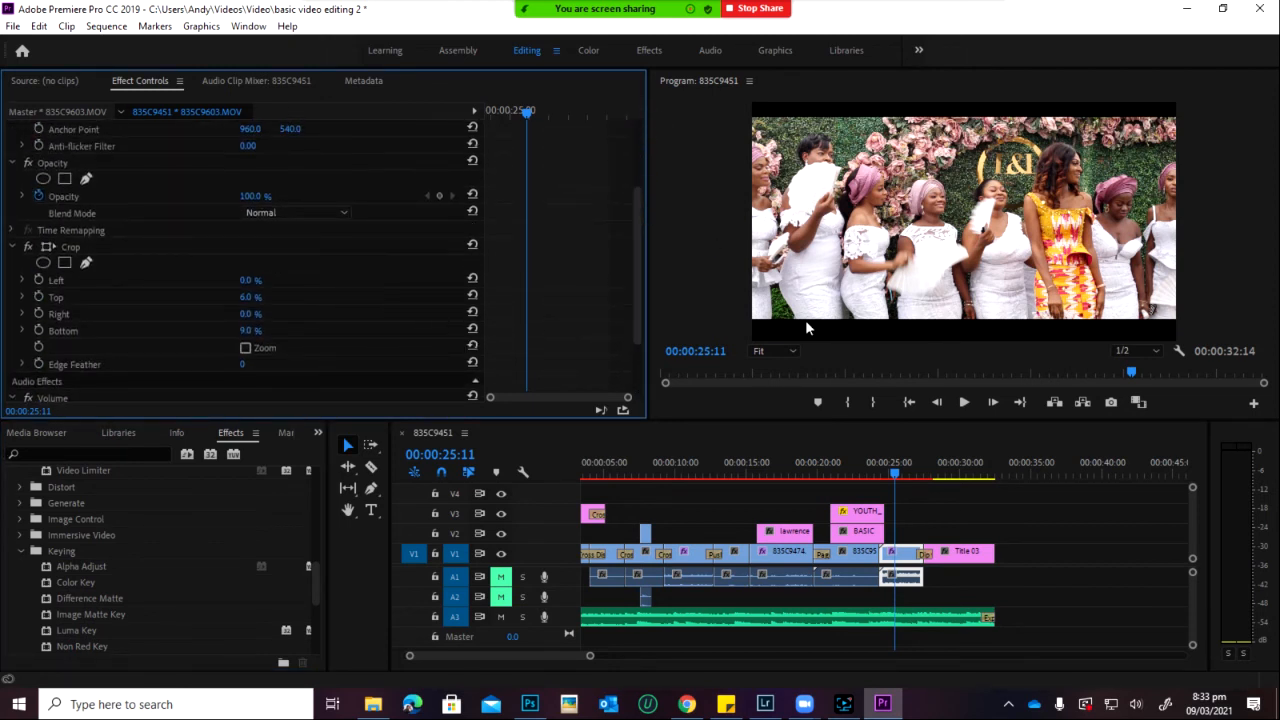
pyautogui.click(654, 462)
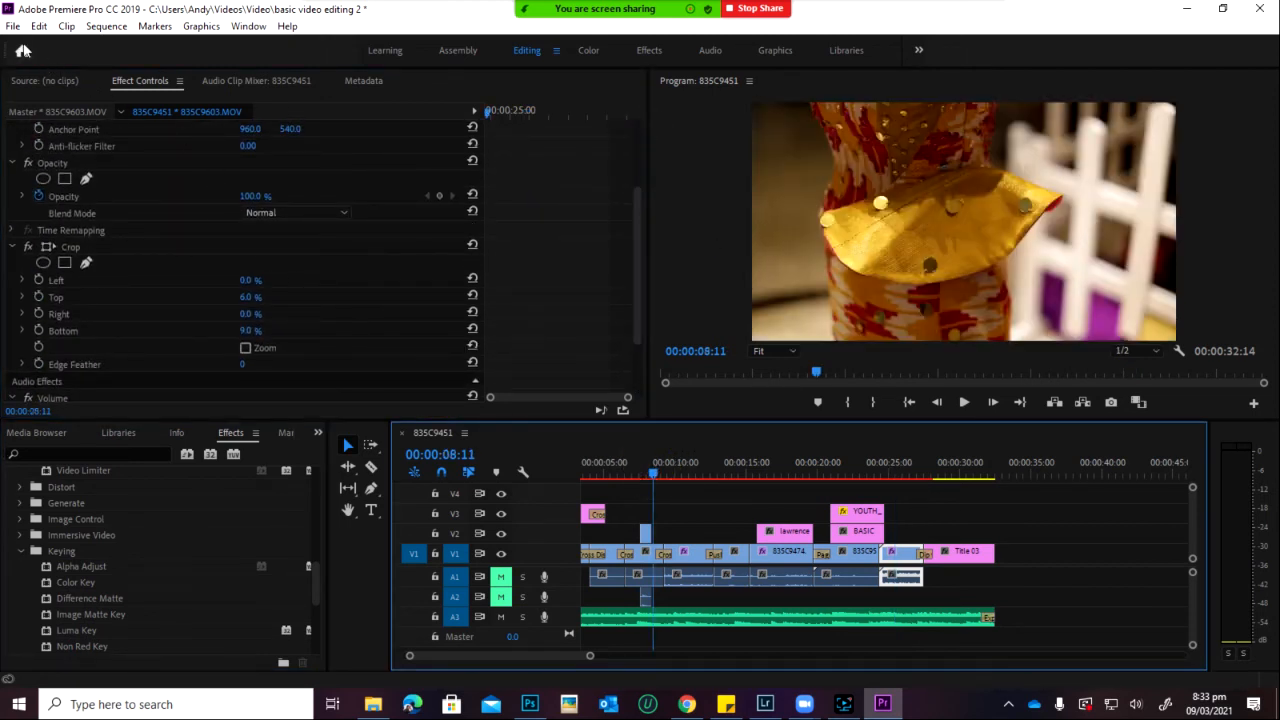
pyautogui.click(12, 27)
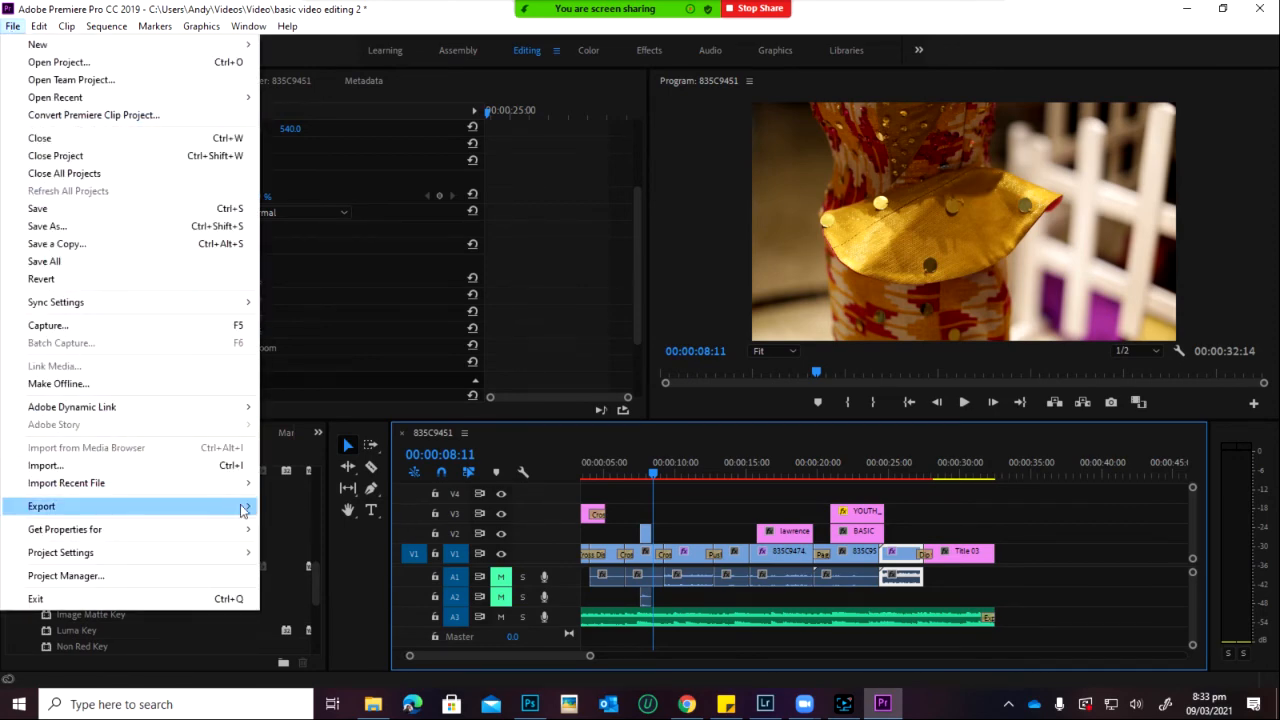
# Step: Open Export Settings for the 835C9451 sequence with Ctrl+M
pyautogui.click(343, 437)
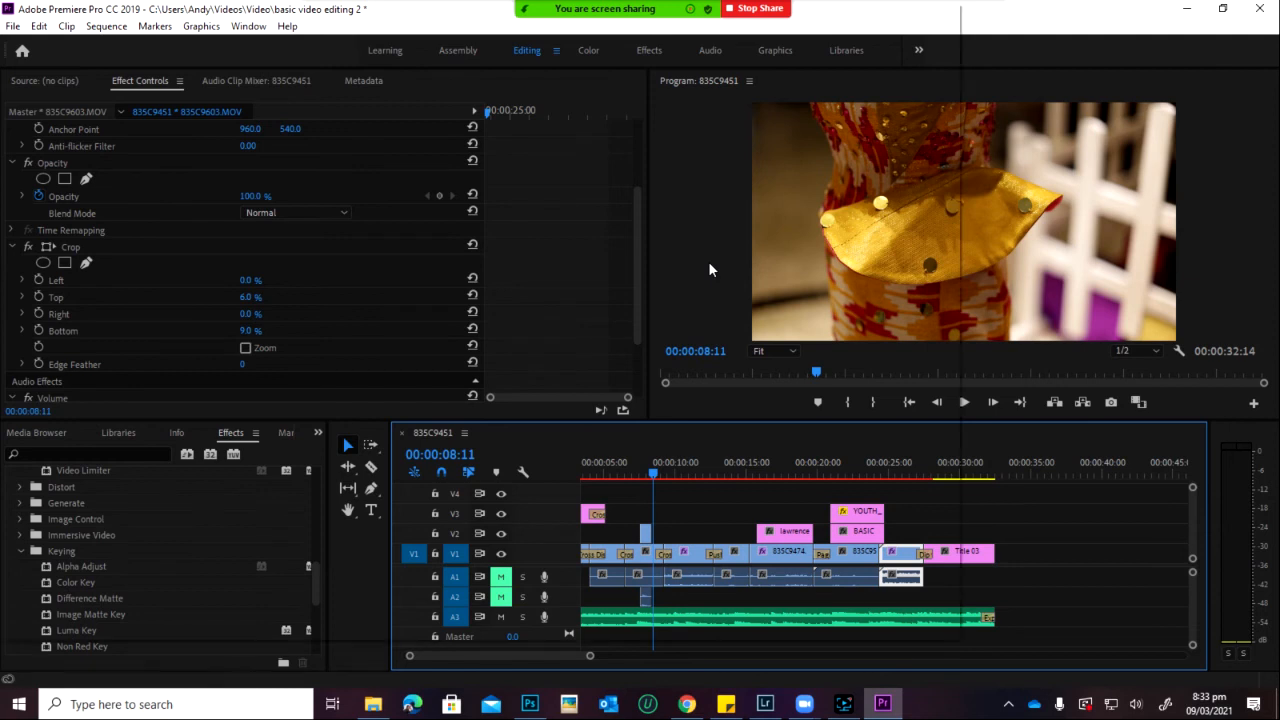
pyautogui.hotkey('ctrl', 'm')
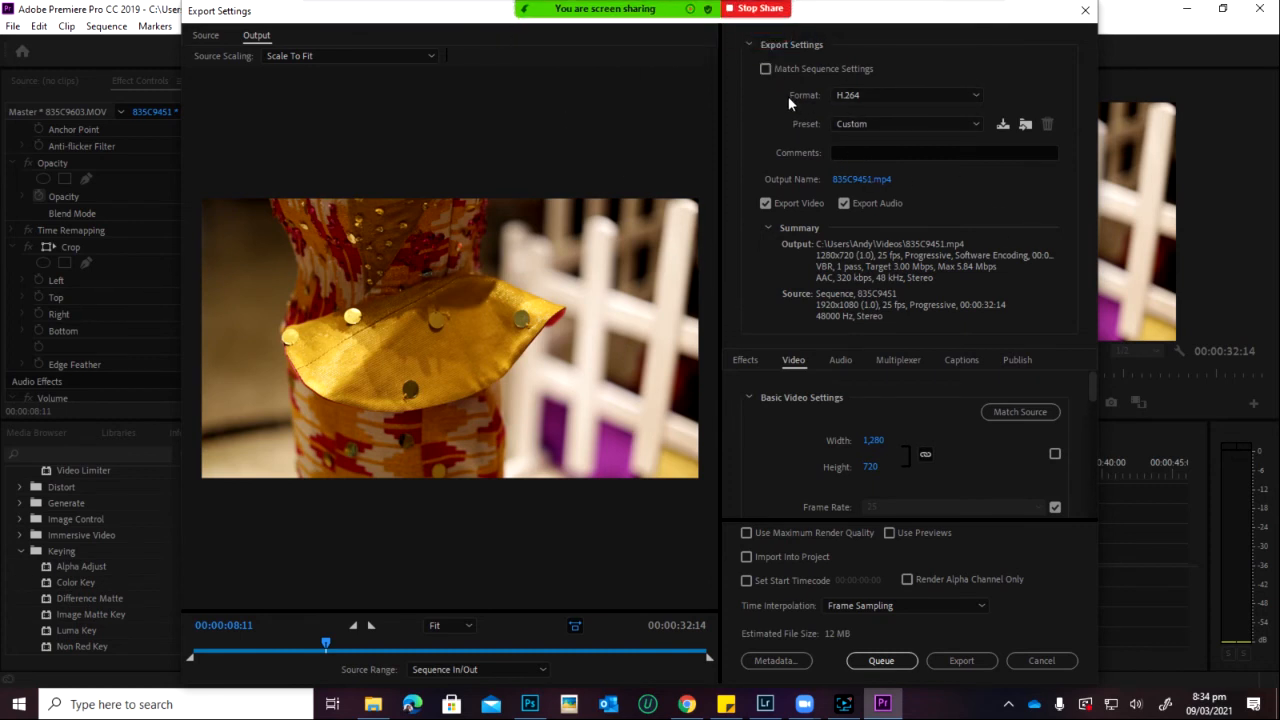
# Step: Keep H.264 and switch the preset from High Quality 720p HD to High Quality 1080p HD (1920x1080)
pyautogui.click(862, 100)
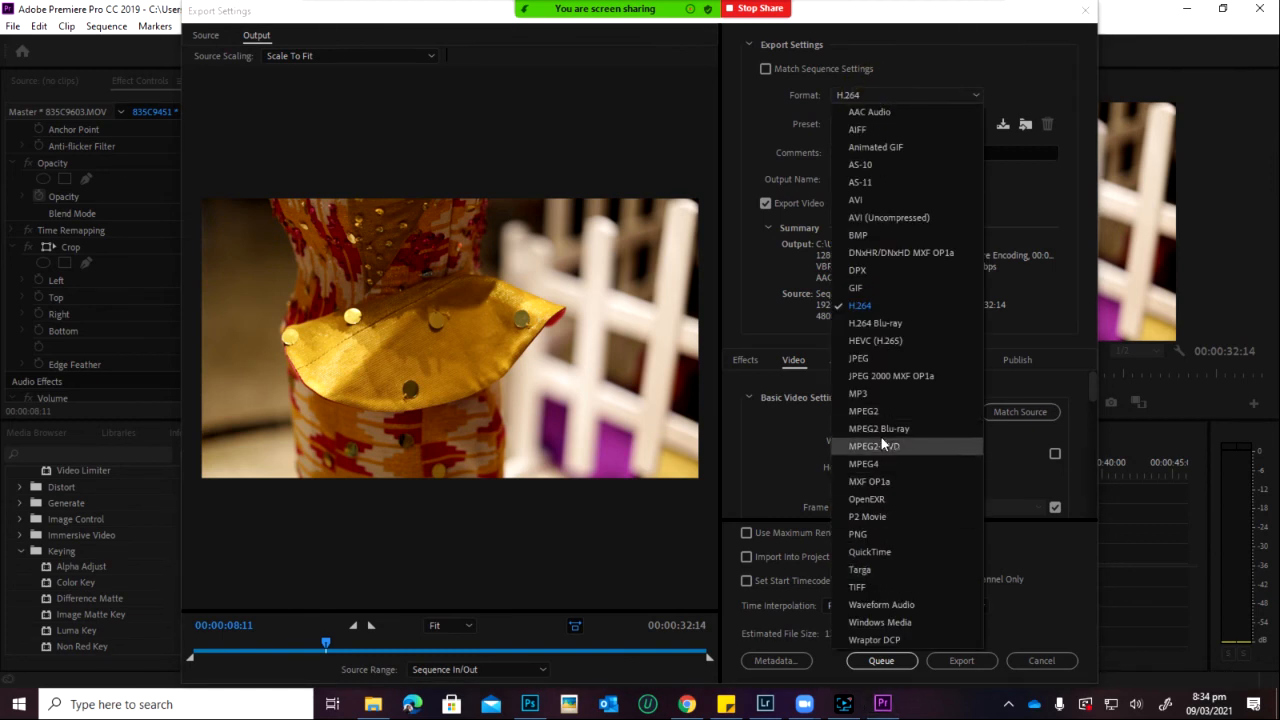
pyautogui.click(851, 306)
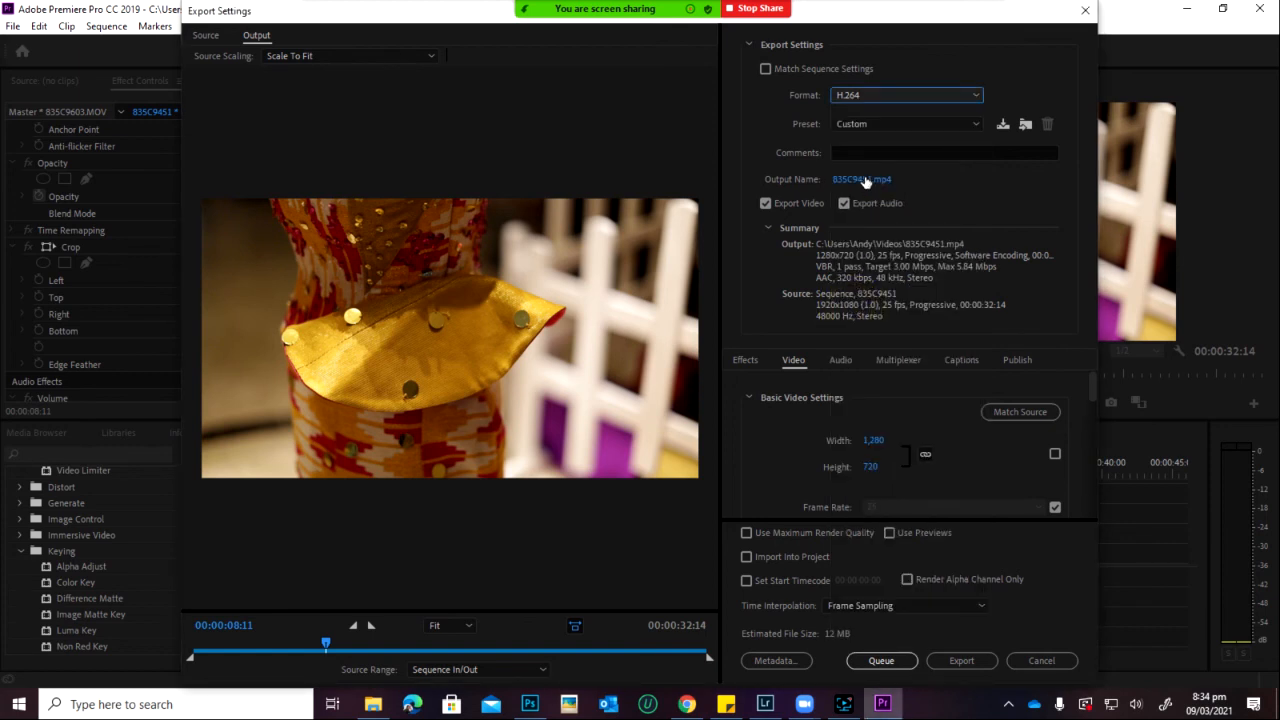
pyautogui.click(868, 126)
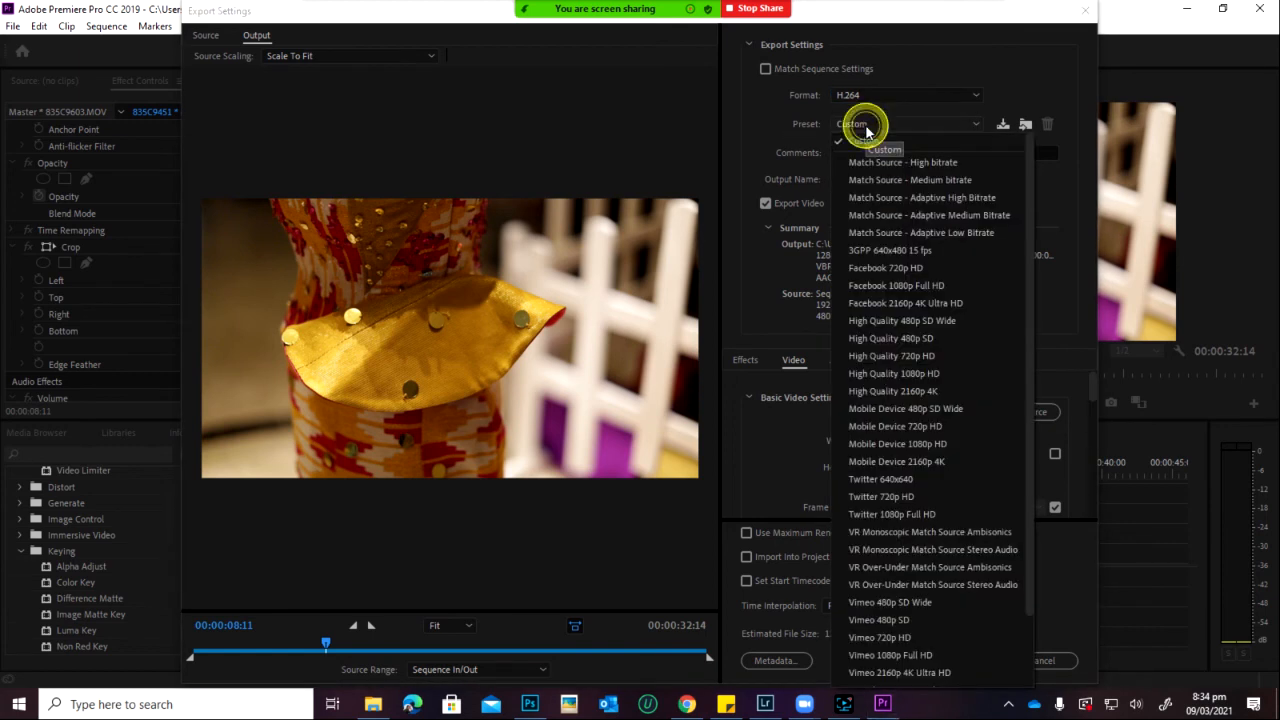
pyautogui.click(905, 358)
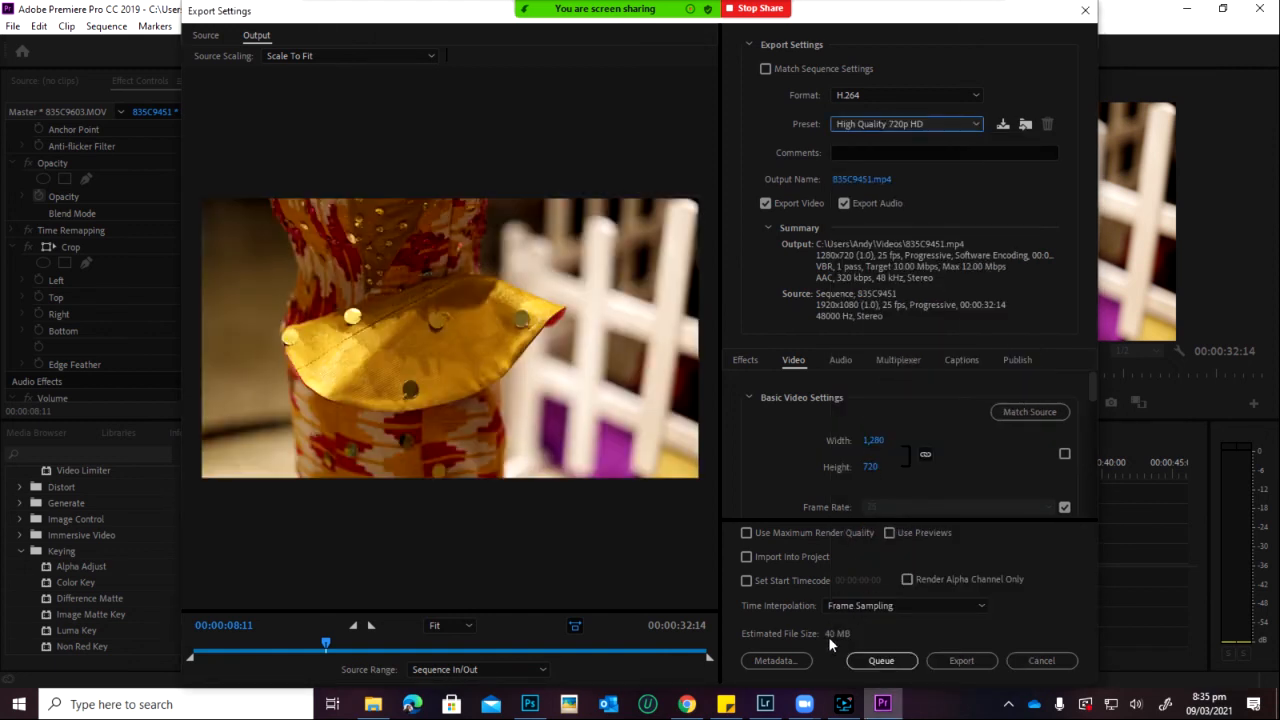
pyautogui.click(889, 124)
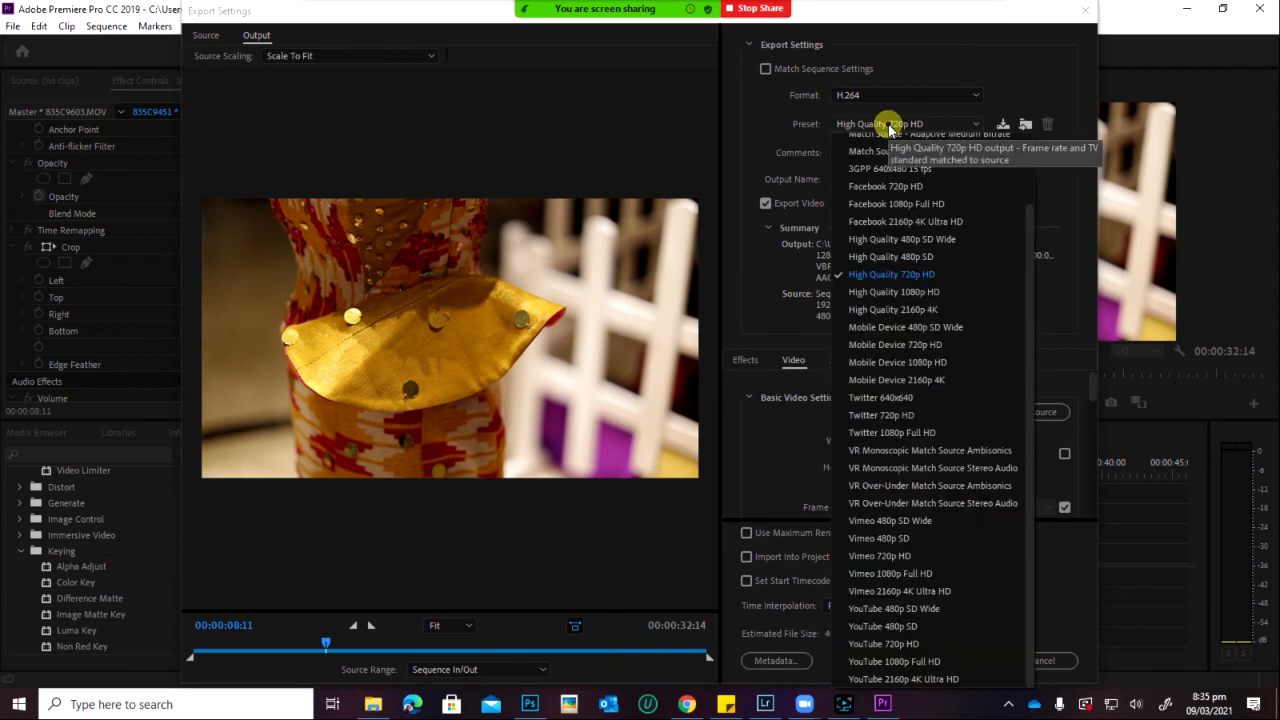
pyautogui.click(889, 291)
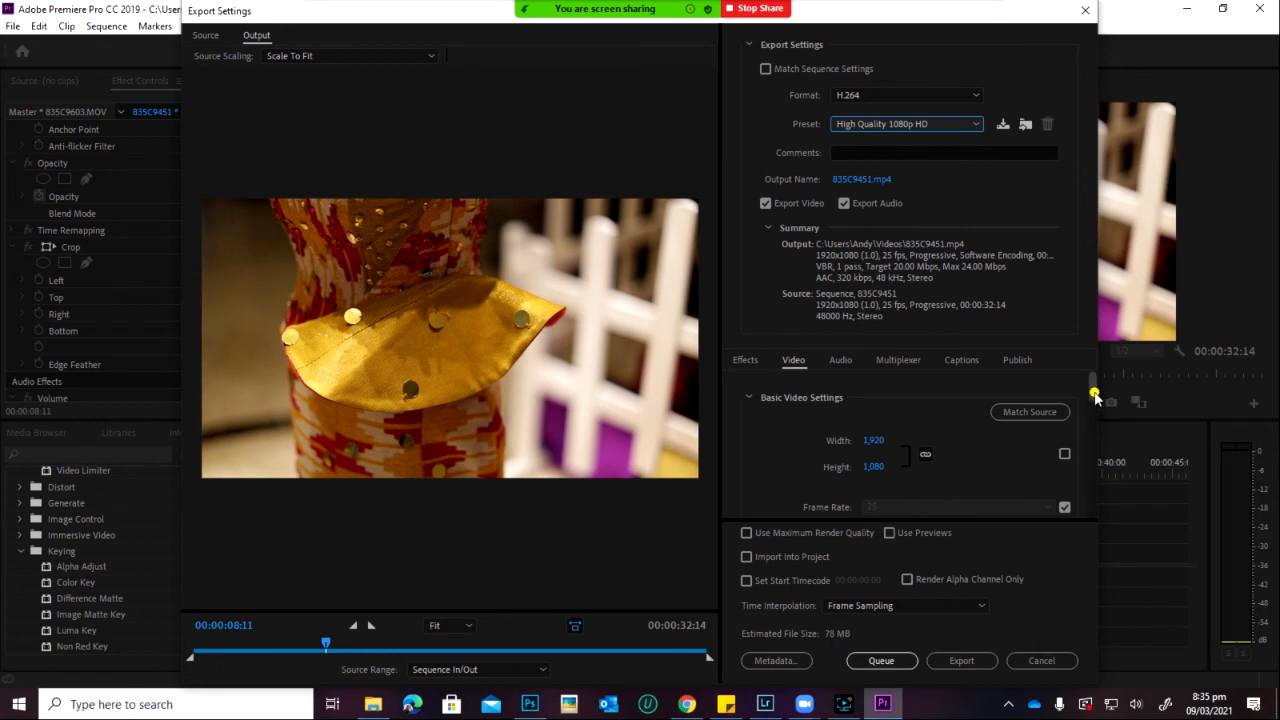
# Step: Adjust the bitrate sliders to a 9.66 Mbps target and 17.99 Mbps maximum
pyautogui.moveTo(1093, 390); pyautogui.dragTo(1094, 472)
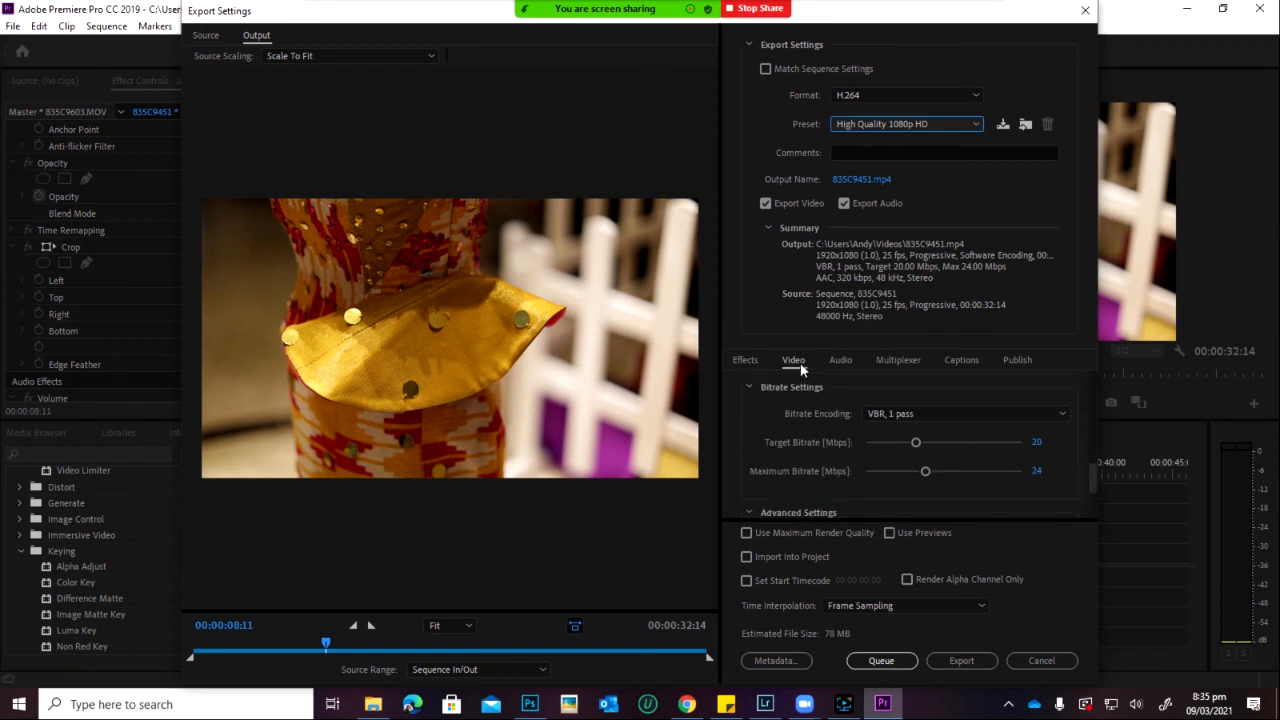
pyautogui.moveTo(915, 442); pyautogui.dragTo(872, 450)
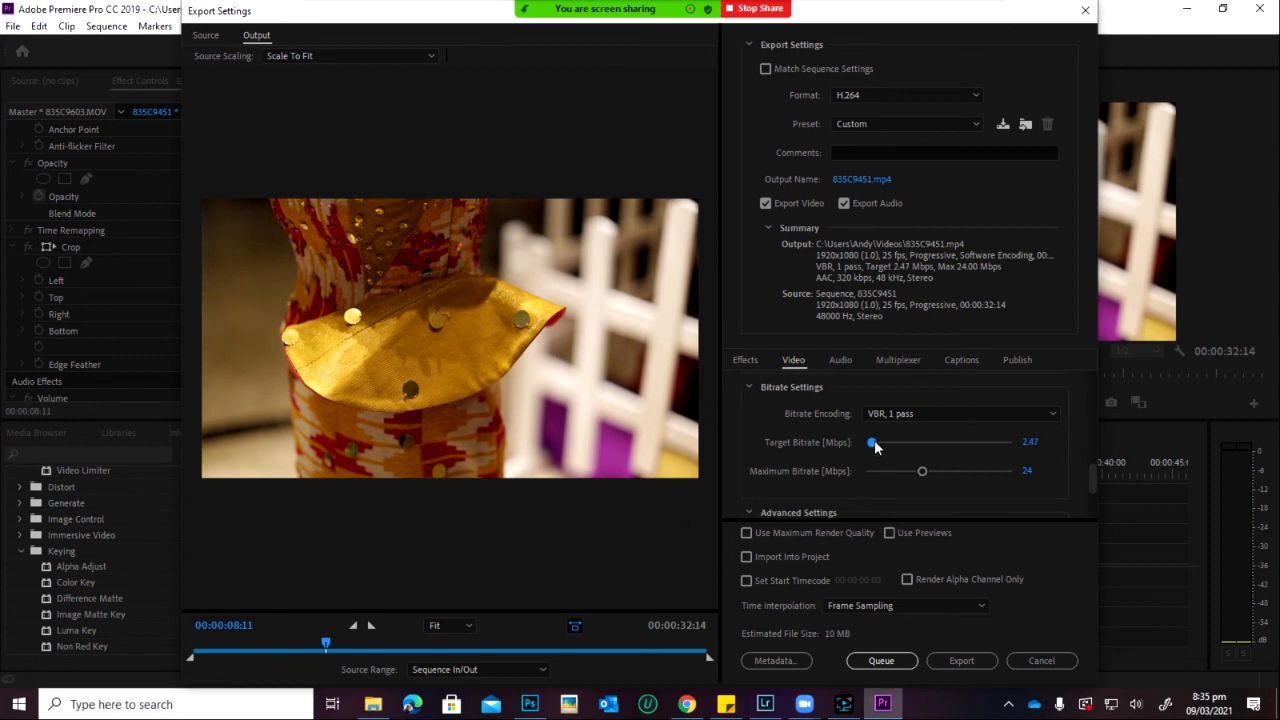
pyautogui.moveTo(876, 450)
pyautogui.mouseDown()
pyautogui.moveTo(905, 458)
pyautogui.moveTo(893, 456)
pyautogui.mouseUp()
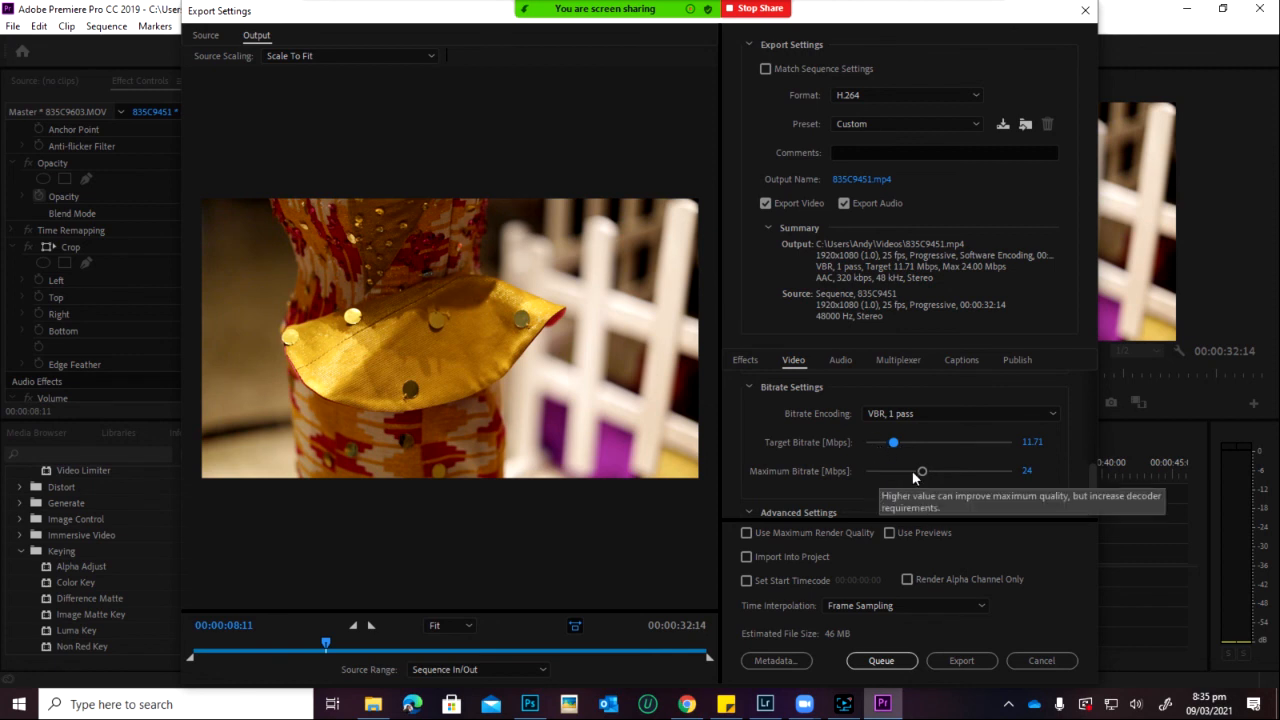
pyautogui.moveTo(920, 474); pyautogui.dragTo(888, 442)
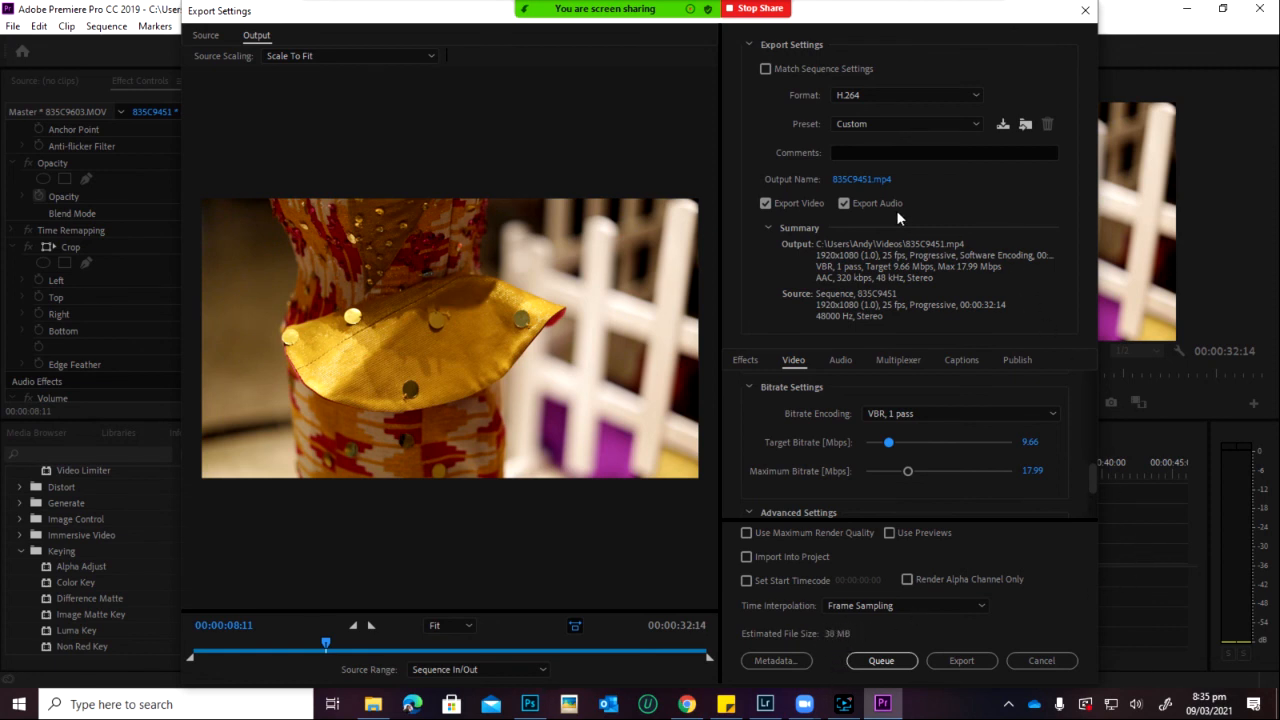
# Step: Keep the original output name, add the export to the queue, and close Export Settings
pyautogui.click(857, 179)
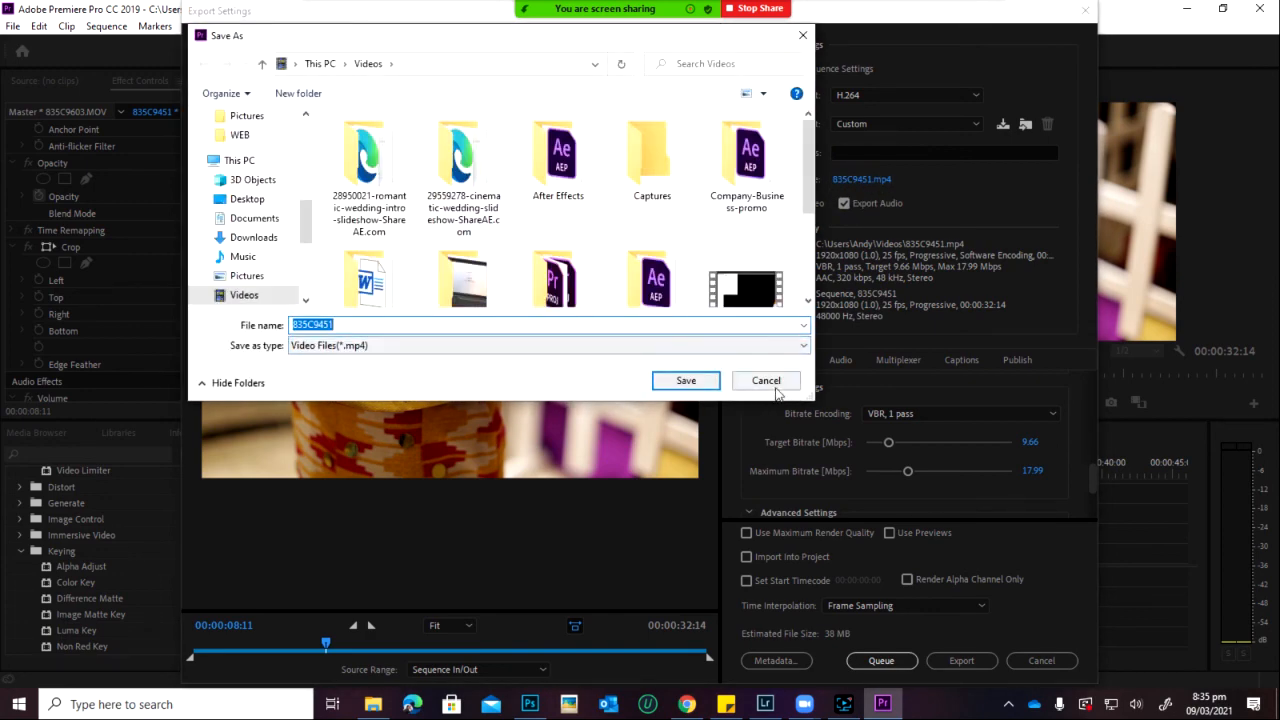
pyautogui.click(687, 381)
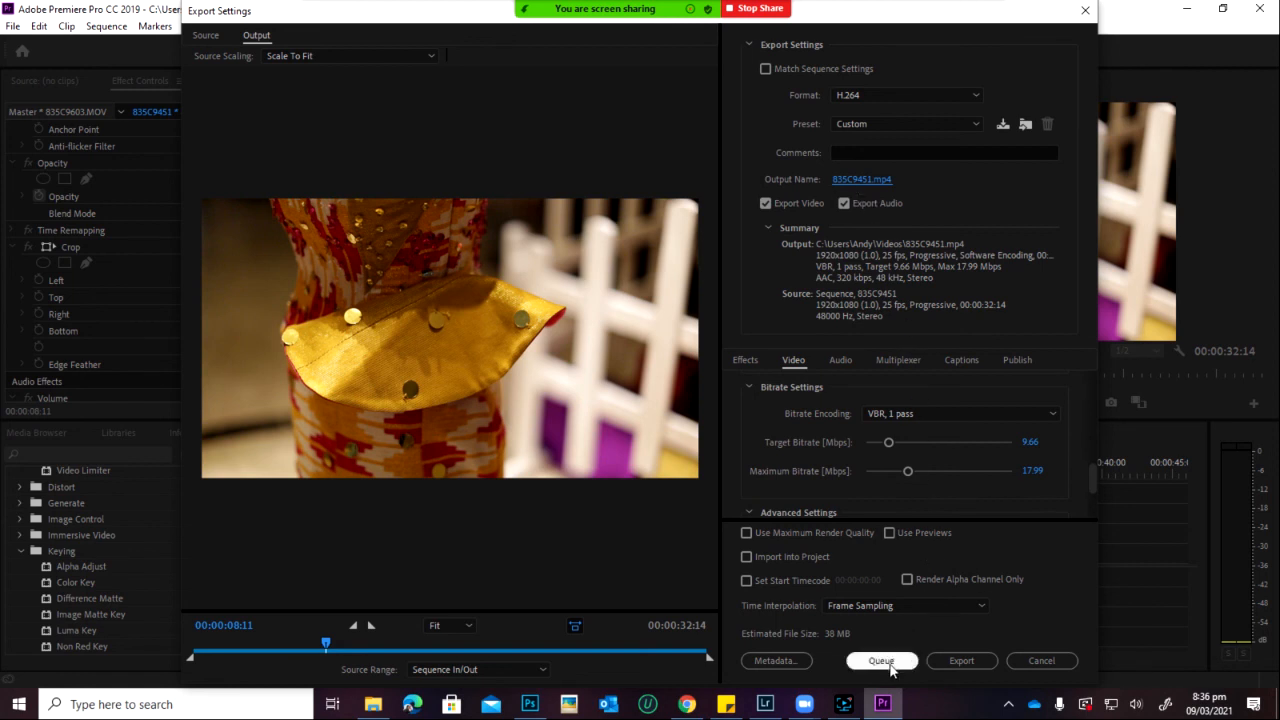
pyautogui.click(880, 664)
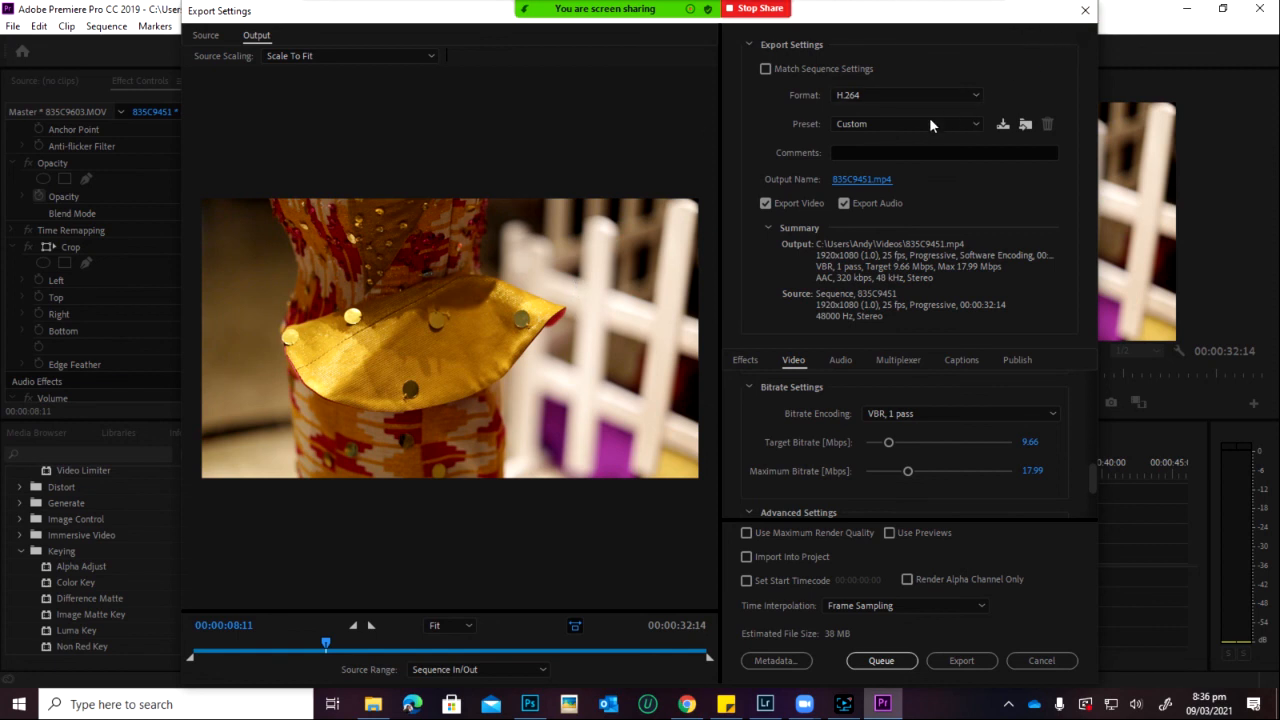
pyautogui.click(1085, 10)
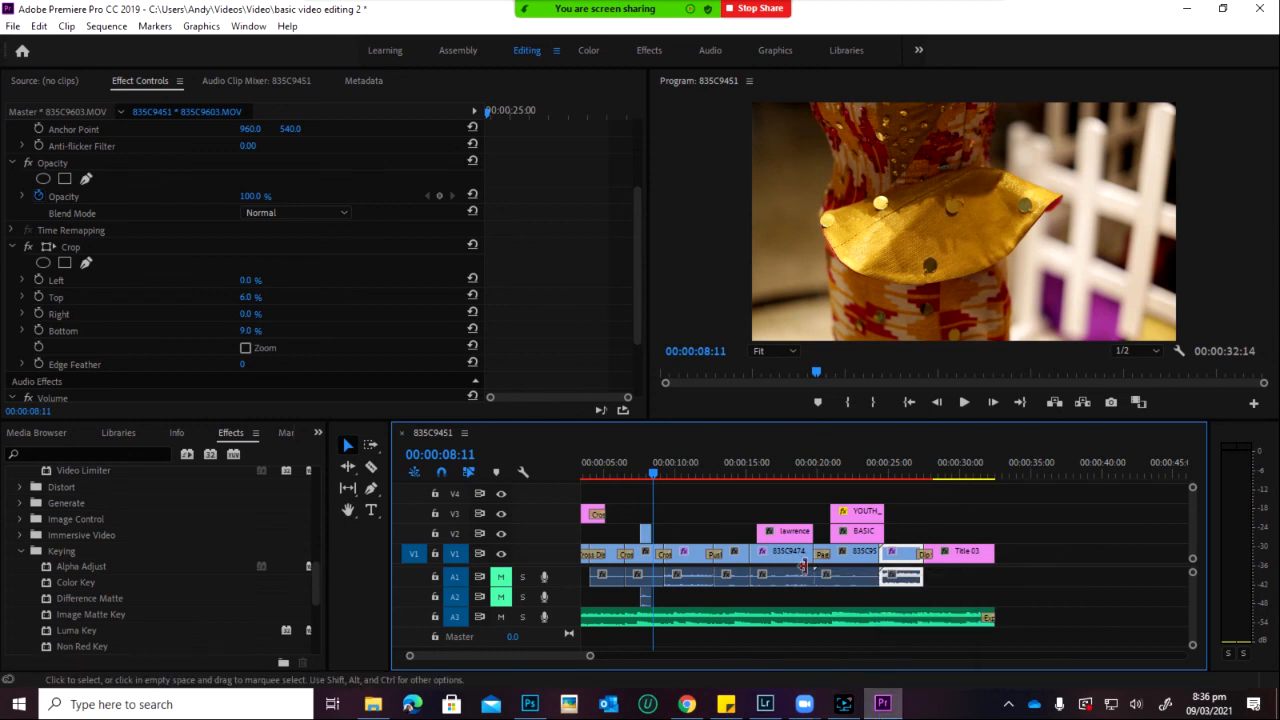
pyautogui.click(13, 26)
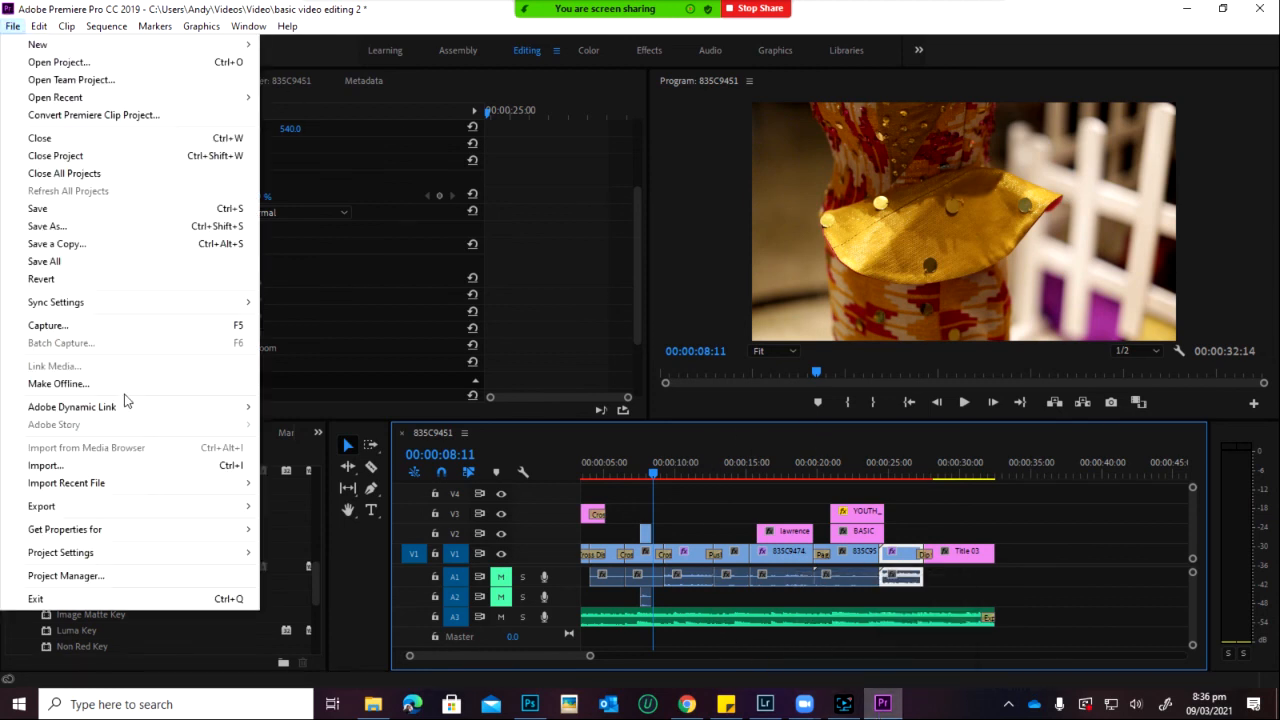
pyautogui.click(280, 506)
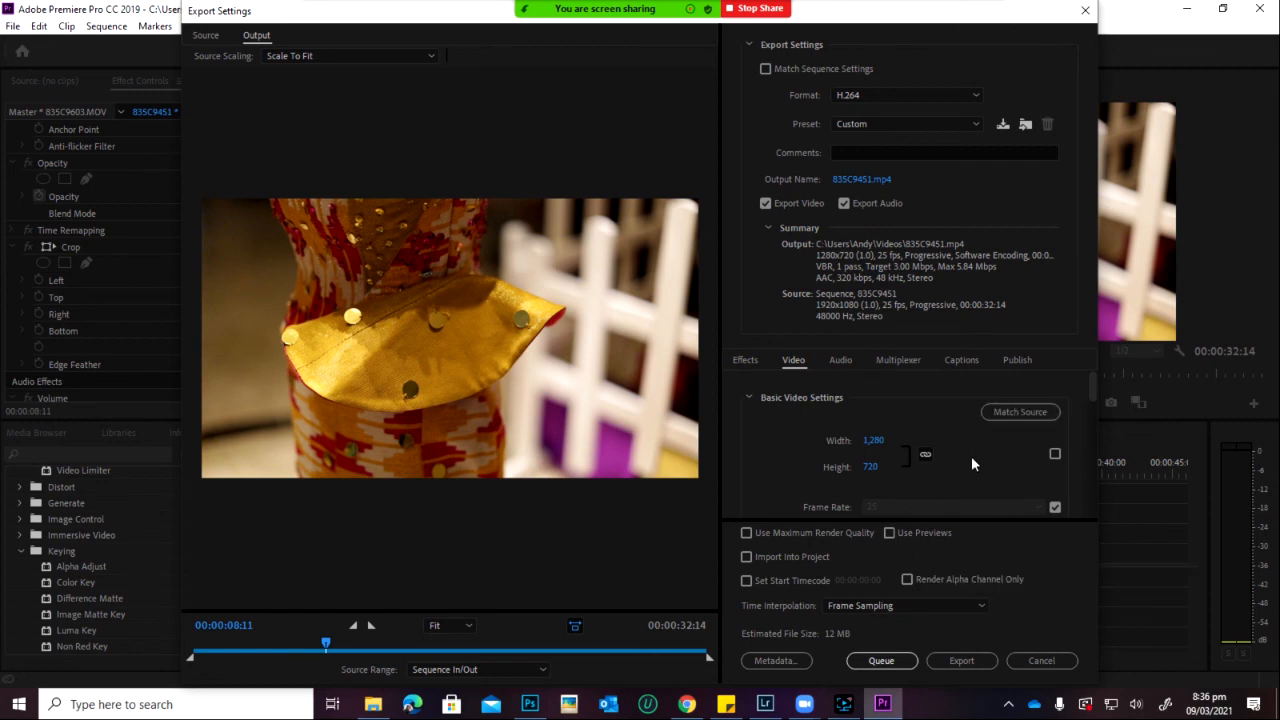
pyautogui.click(1085, 10)
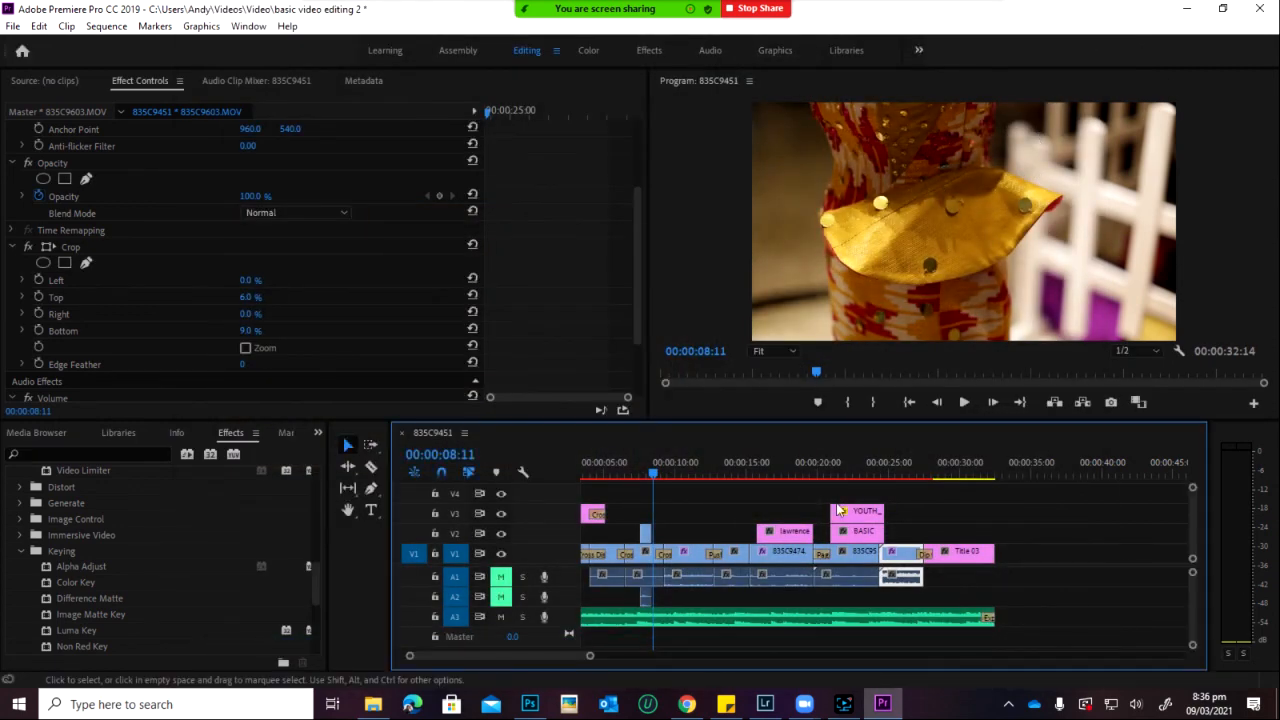